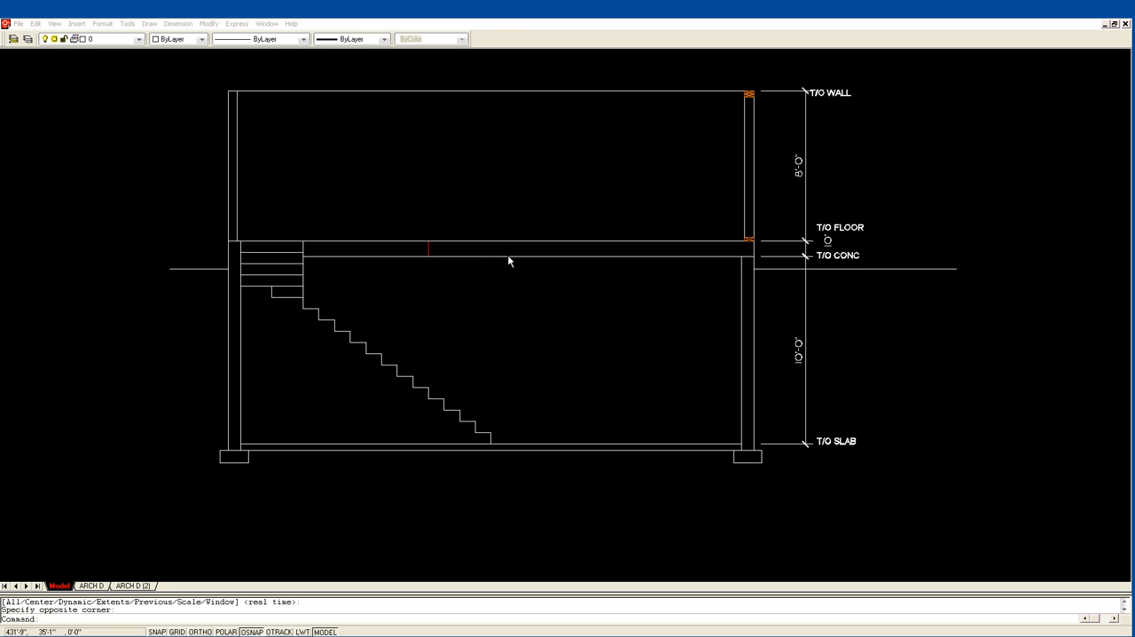
With ortho on, draw a vertical centre line from the midpoint of the T/O WALL line down past the slab.
{"action": "left_click", "coordinate": [505, 154]}
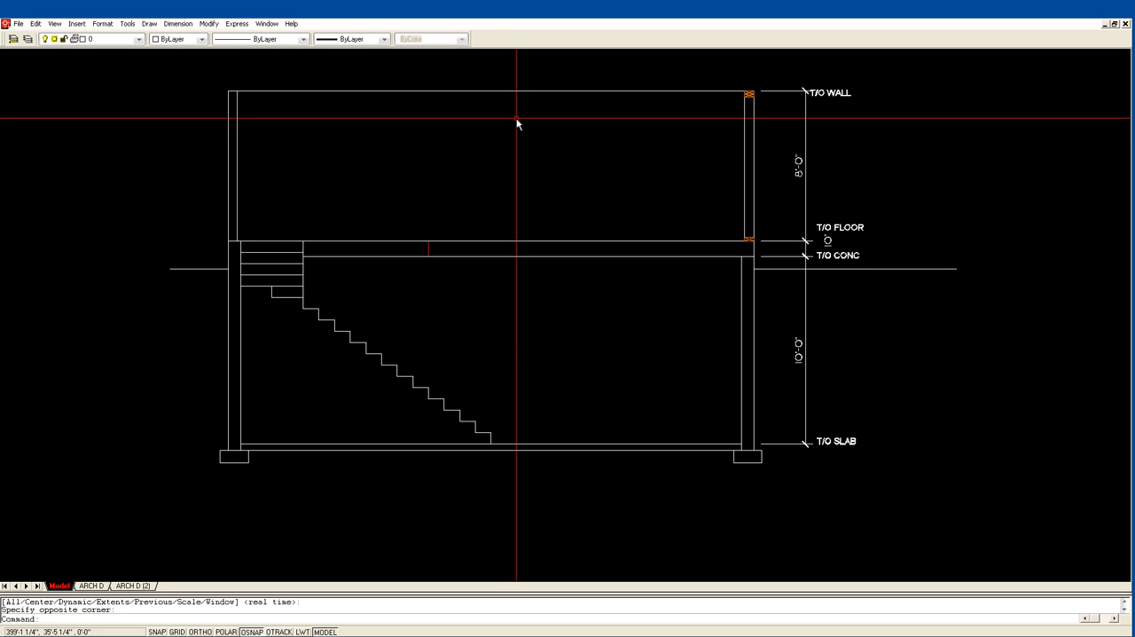
{"action": "type", "text": "l"}
{"action": "key", "text": "Return"}
{"action": "left_click", "coordinate": [493, 92]}
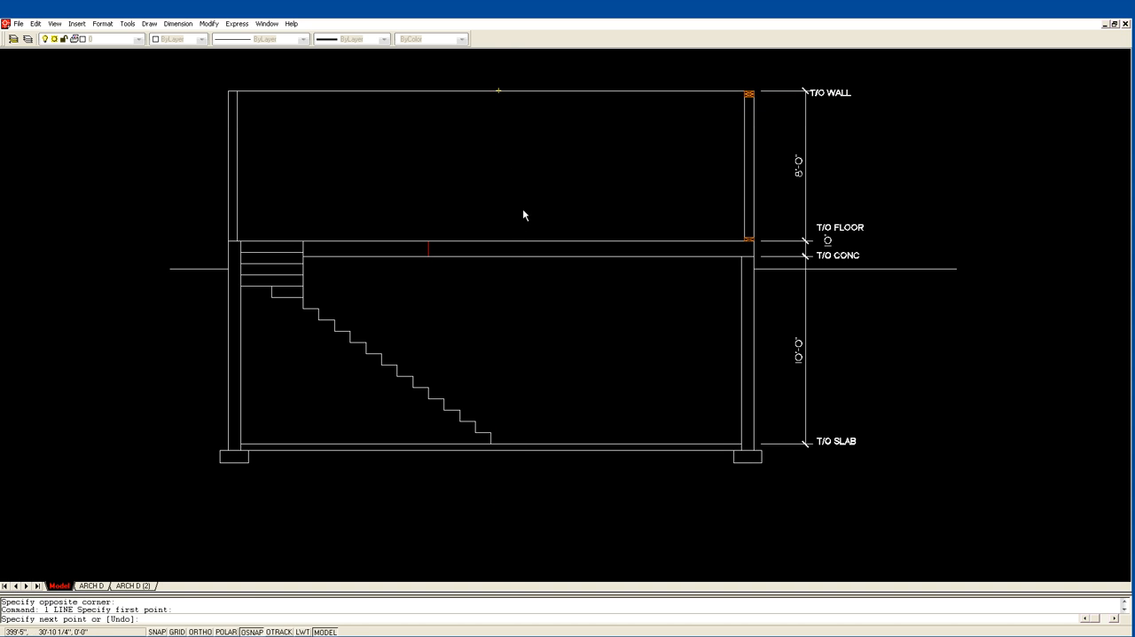
{"action": "key", "text": "F8"}
{"action": "left_click", "coordinate": [557, 535]}
{"action": "key", "text": "Return"}
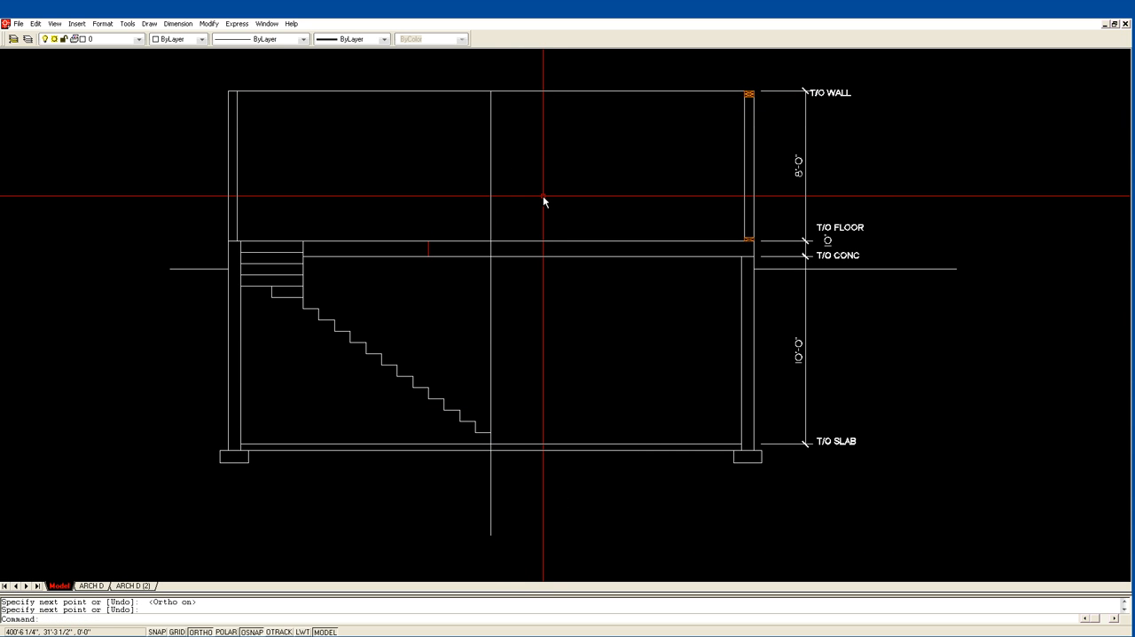
Offset the vertical centre line equally to both sides to form the edges of a narrow column.
{"action": "type", "text": "o"}
{"action": "key", "text": "Return"}
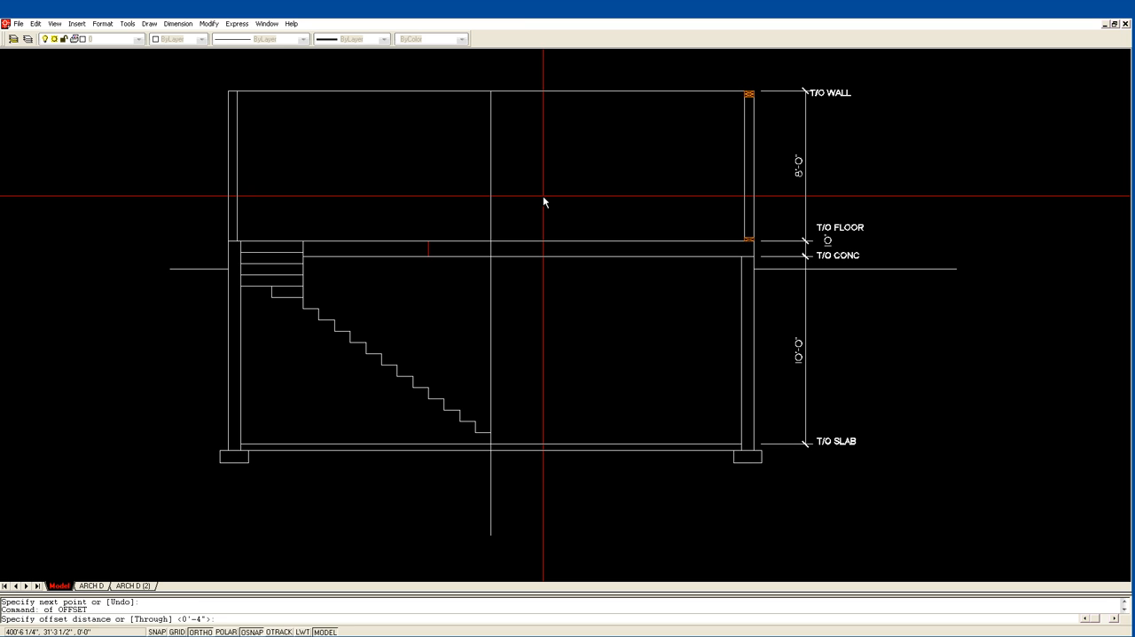
{"action": "type", "text": "1"}
{"action": "key", "text": "Return"}
{"action": "left_click", "coordinate": [490, 186]}
{"action": "left_click", "coordinate": [486, 184]}
{"action": "key", "text": "Return"}
Trim both column edge lines above the underside of the main floor.
{"action": "type", "text": "tr"}
{"action": "key", "text": "Return"}
{"action": "left_click", "coordinate": [501, 256]}
{"action": "key", "text": "Return"}
{"action": "left_click", "coordinate": [496, 251]}
{"action": "left_click", "coordinate": [497, 251]}
{"action": "left_click", "coordinate": [488, 252]}
{"action": "key", "text": "Return"}
{"action": "key", "text": "Return"}
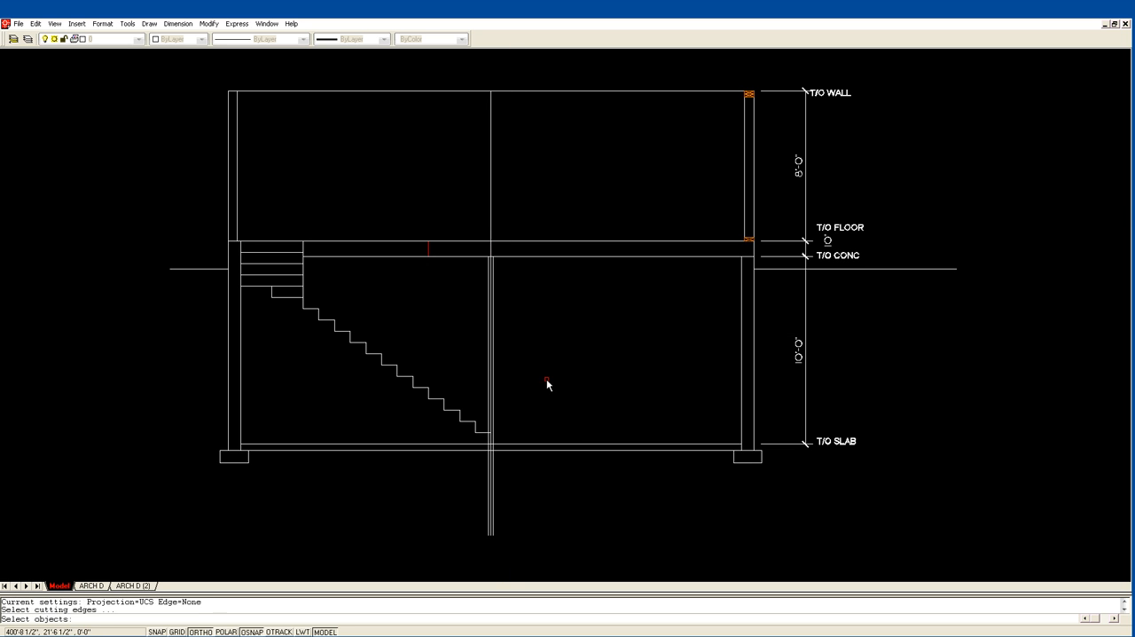
Trim the column edges and centre line below the underside of the basement slab.
{"action": "left_click", "coordinate": [500, 450]}
{"action": "key", "text": "Return"}
{"action": "left_click", "coordinate": [491, 462]}
{"action": "left_click", "coordinate": [492, 462]}
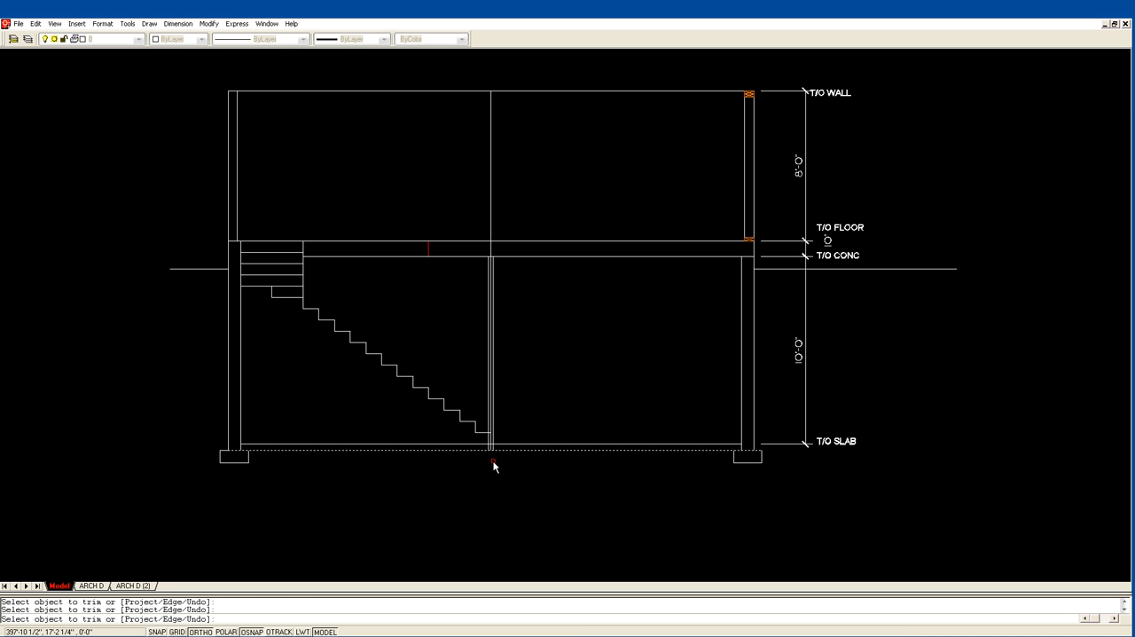
{"action": "key", "text": "Return"}
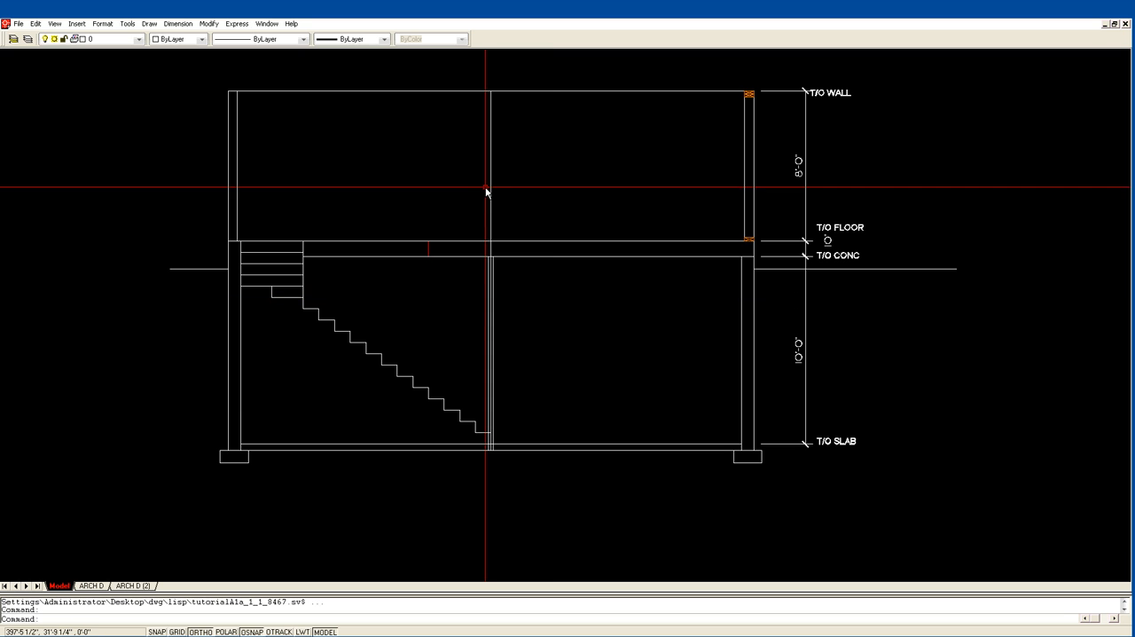
Offset the basement slab's bottom line 8" downward for the underside of the column footing.
{"action": "type", "text": "z"}
{"action": "key", "text": "Return"}
{"action": "left_click", "coordinate": [426, 495]}
{"action": "left_click", "coordinate": [640, 211]}
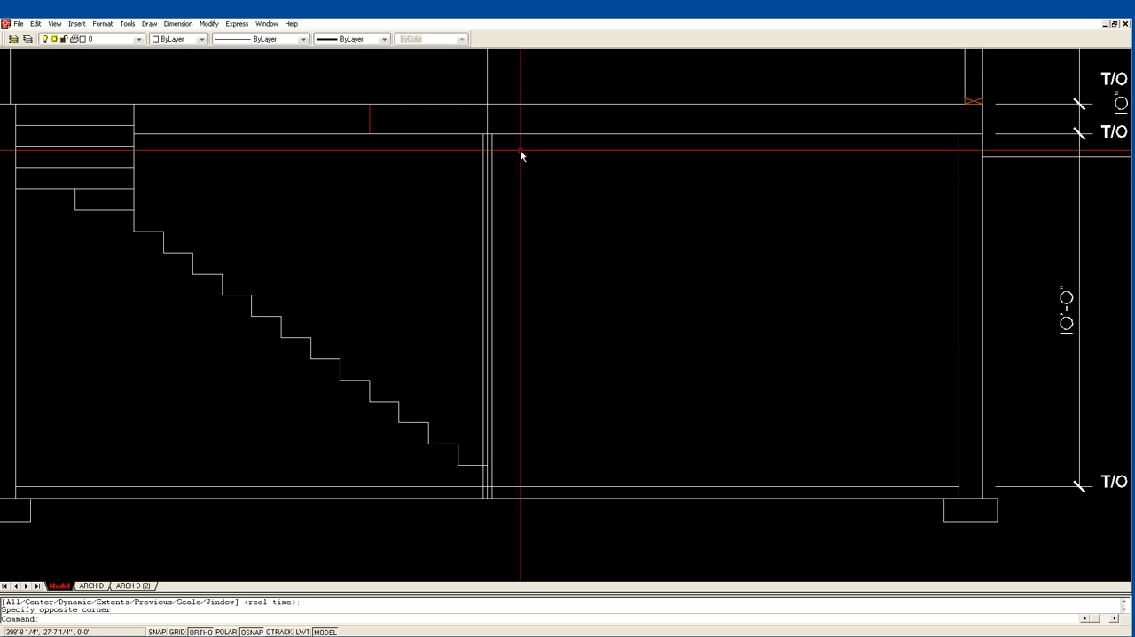
{"action": "scroll", "coordinate": [520, 149], "scroll_direction": "down", "scroll_amount": 1}
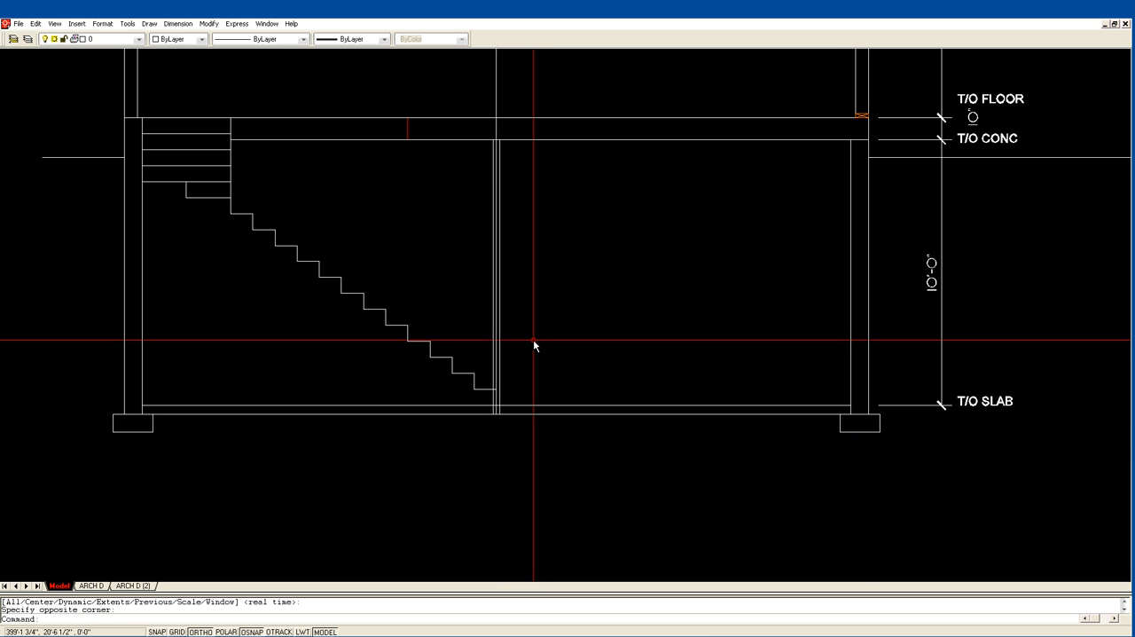
{"action": "key", "text": "Return"}
{"action": "type", "text": "8"}
{"action": "key", "text": "Return"}
{"action": "left_click", "coordinate": [509, 414]}
{"action": "left_click", "coordinate": [514, 437]}
{"action": "key", "text": "Return"}
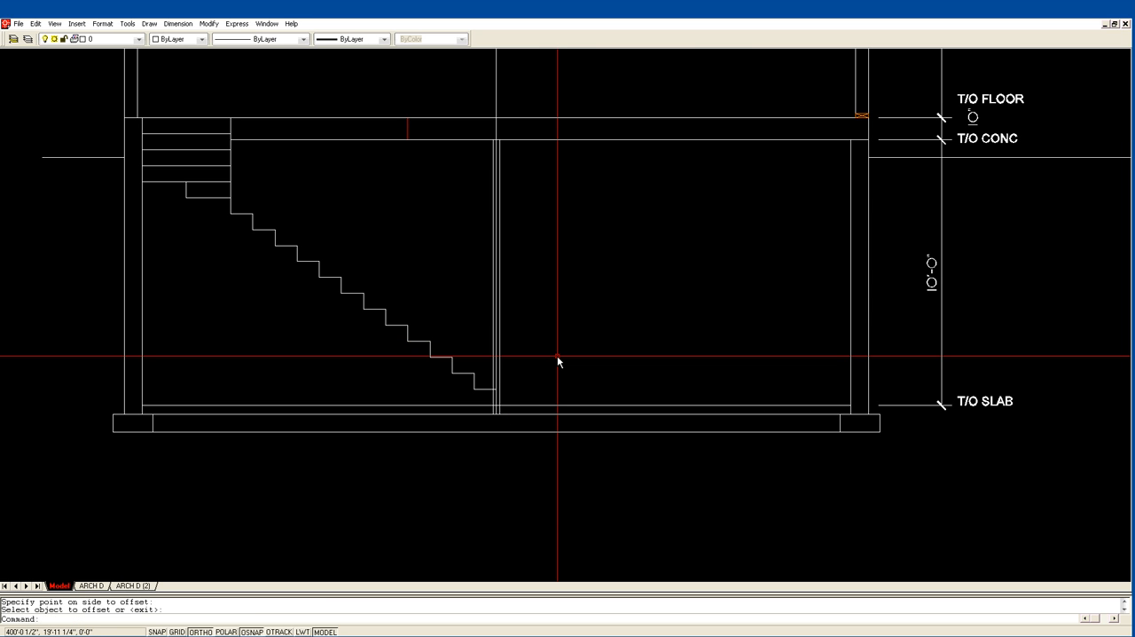
Offset the column's centre line 15" to each side for the footing's edges.
{"action": "type", "text": "o"}
{"action": "key", "text": "Return"}
{"action": "type", "text": "15"}
{"action": "key", "text": "Return"}
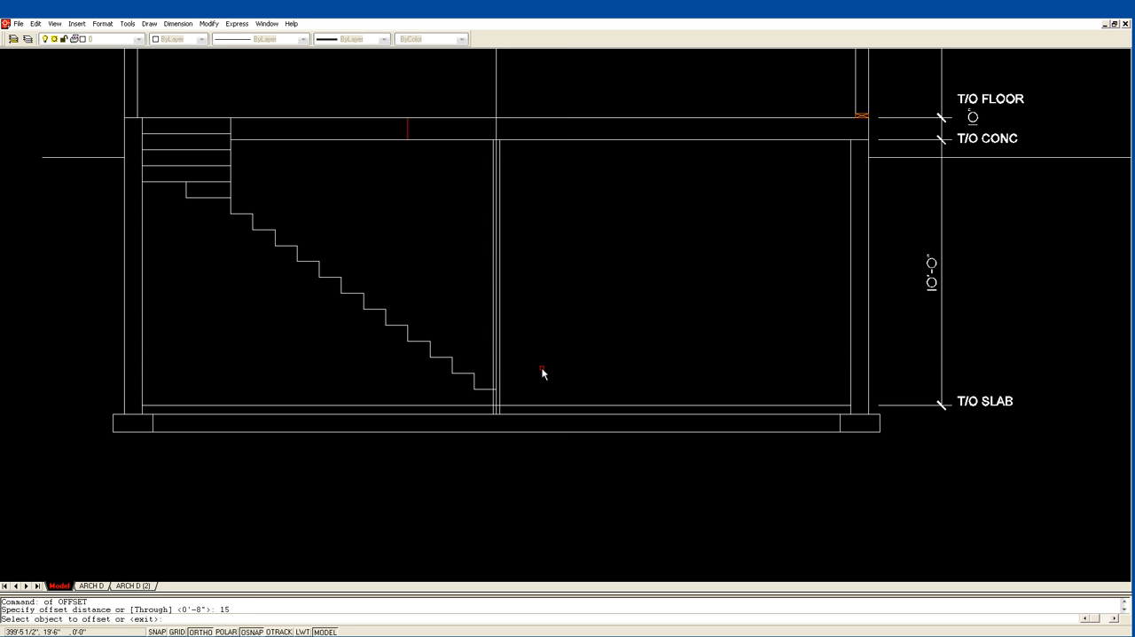
{"action": "left_click", "coordinate": [496, 400]}
{"action": "left_click", "coordinate": [542, 398]}
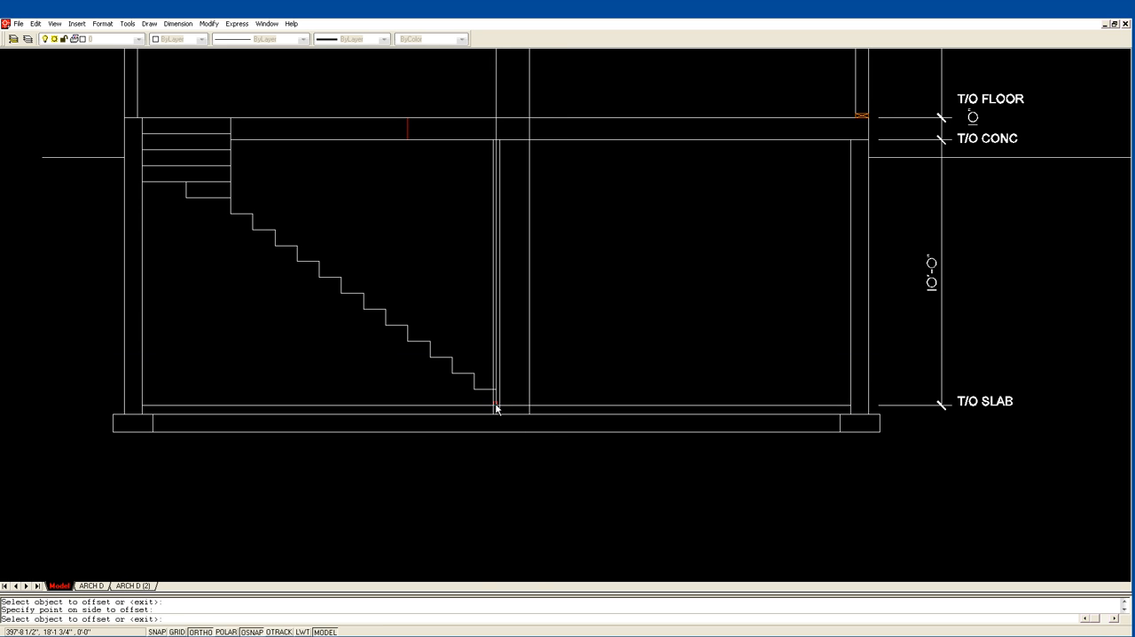
{"action": "left_click", "coordinate": [496, 404]}
{"action": "left_click", "coordinate": [481, 400]}
{"action": "key", "text": "Return"}
Fillet the footing's bottom line with both 15" offset lines to make square lower corners.
{"action": "type", "text": "f"}
{"action": "key", "text": "Return"}
{"action": "left_click", "coordinate": [524, 433]}
{"action": "left_click", "coordinate": [532, 395]}
{"action": "key", "text": "Return"}
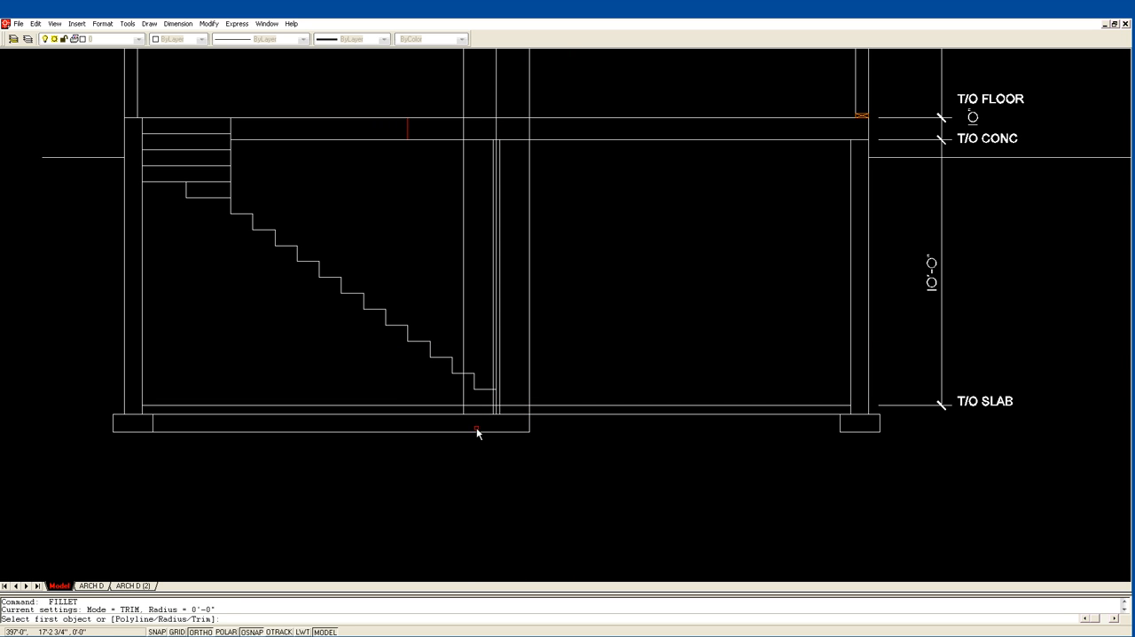
{"action": "left_click", "coordinate": [482, 432]}
{"action": "left_click", "coordinate": [464, 400]}
{"action": "key", "text": "Escape"}
Trim both footing side lines above the underside of the slab.
{"action": "type", "text": "tr"}
{"action": "key", "text": "Return"}
{"action": "left_click", "coordinate": [516, 414]}
{"action": "key", "text": "Return"}
{"action": "left_click", "coordinate": [530, 413]}
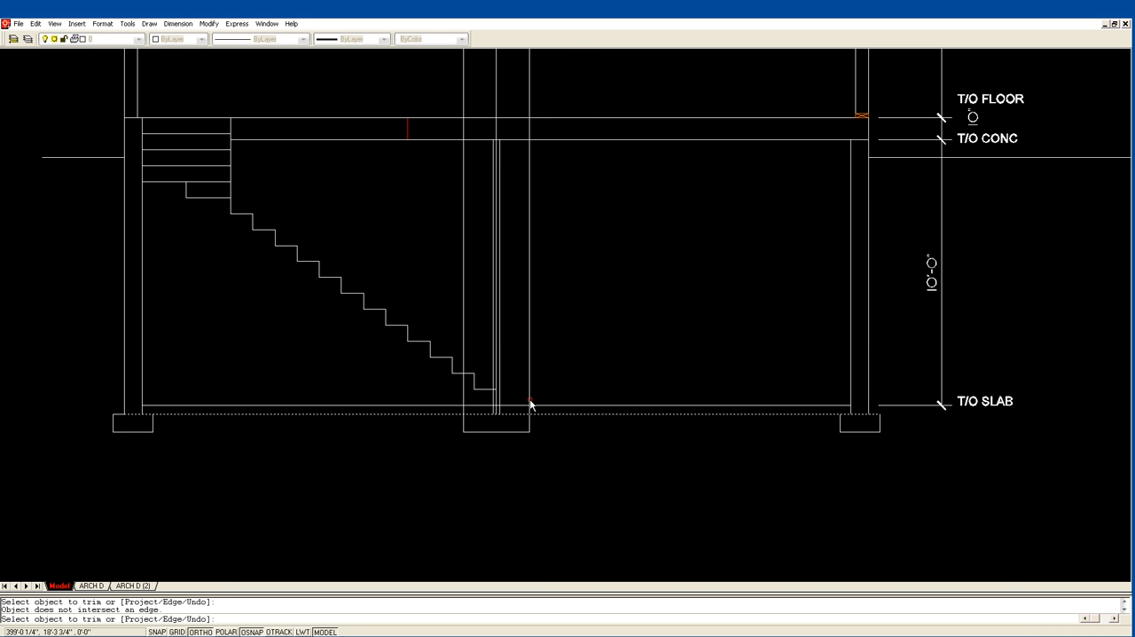
{"action": "left_click", "coordinate": [531, 401]}
{"action": "left_click", "coordinate": [465, 400]}
{"action": "key", "text": "Return"}
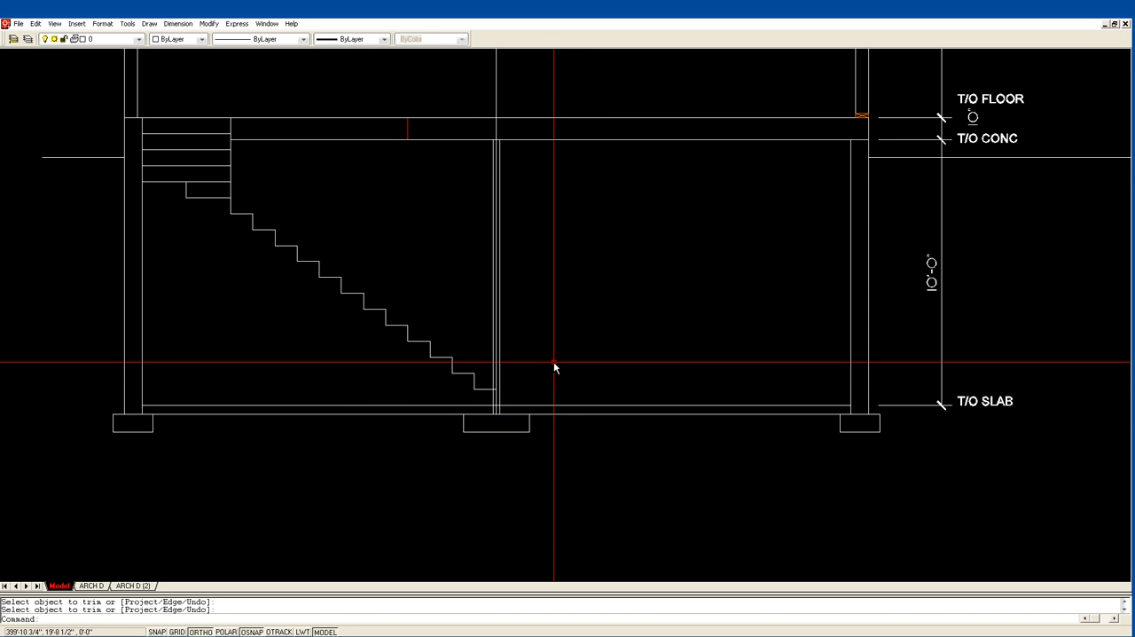
Erase the vertical centre line running through the column.
{"action": "type", "text": "e"}
{"action": "key", "text": "Return"}
{"action": "left_click", "coordinate": [497, 367]}
{"action": "key", "text": "Return"}
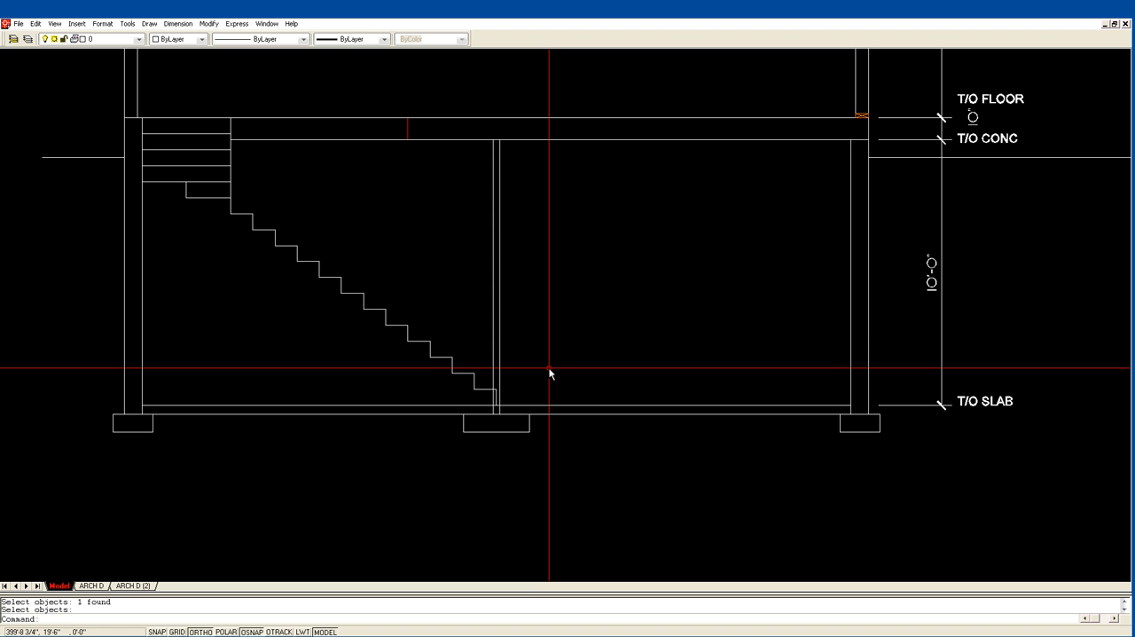
Trim the top-of-slab line between the two column edges.
{"action": "type", "text": "tr"}
{"action": "key", "text": "Return"}
{"action": "left_click", "coordinate": [500, 378]}
{"action": "left_click", "coordinate": [494, 375]}
{"action": "key", "text": "Return"}
{"action": "left_click", "coordinate": [498, 405]}
{"action": "key", "text": "Return"}
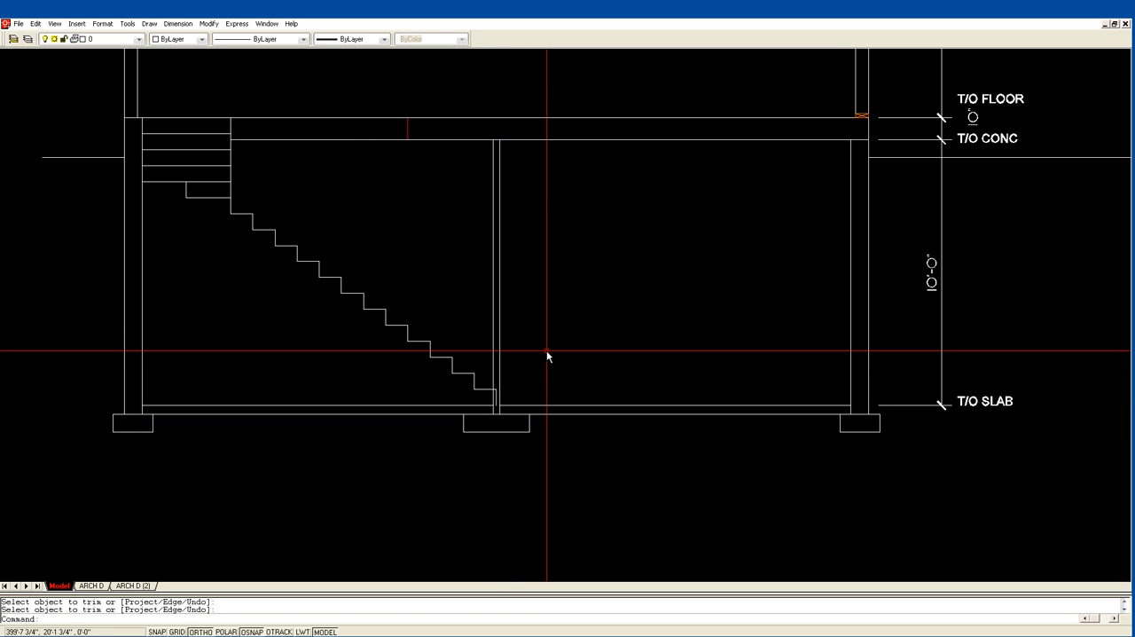
Draw a vertical line from the midpoint of the T/O WALL line down to the floor underside above the column.
{"action": "middle_click_drag", "start_coordinate": [536, 325], "coordinate": [558, 380]}
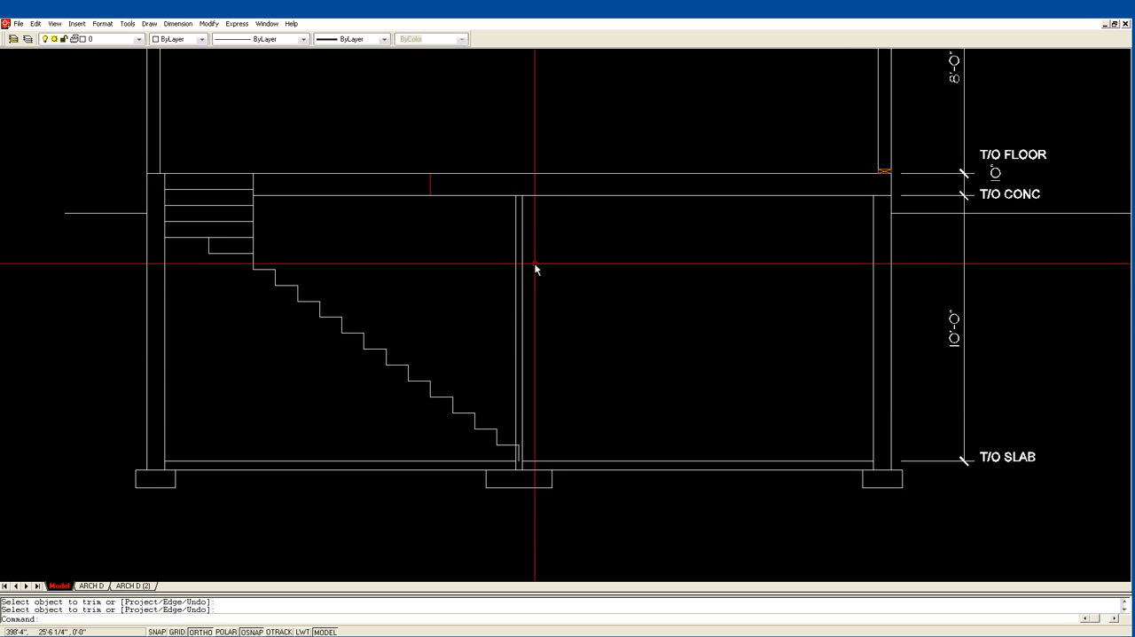
{"action": "middle_click_drag", "start_coordinate": [534, 262], "coordinate": [549, 349]}
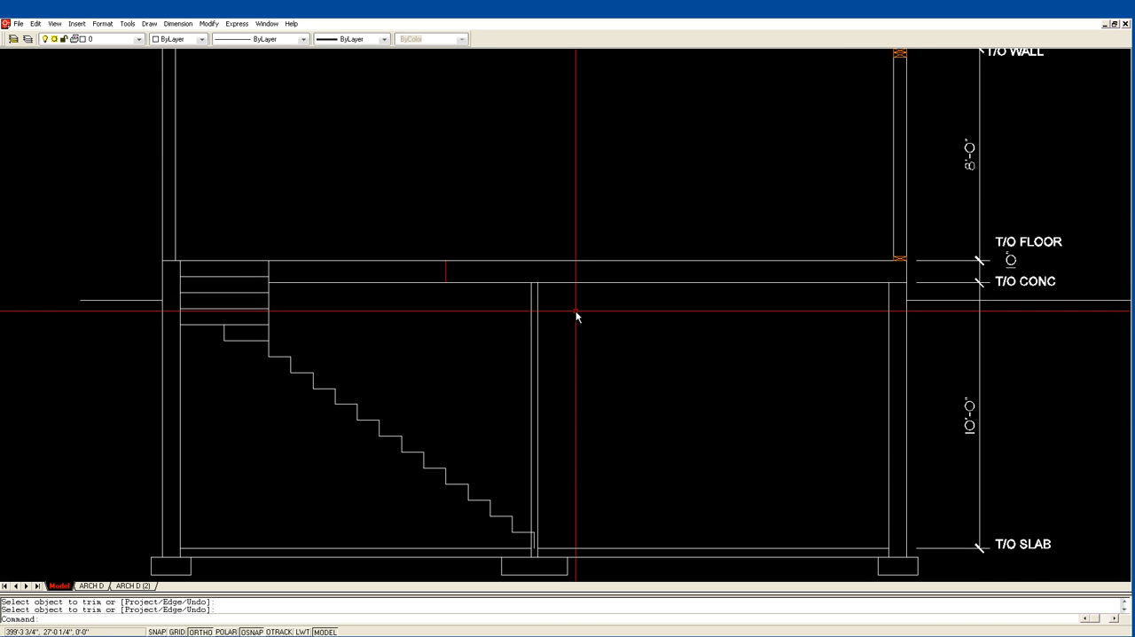
{"action": "scroll", "coordinate": [577, 315], "scroll_direction": "down", "scroll_amount": 2}
{"action": "type", "text": "l"}
{"action": "key", "text": "Return"}
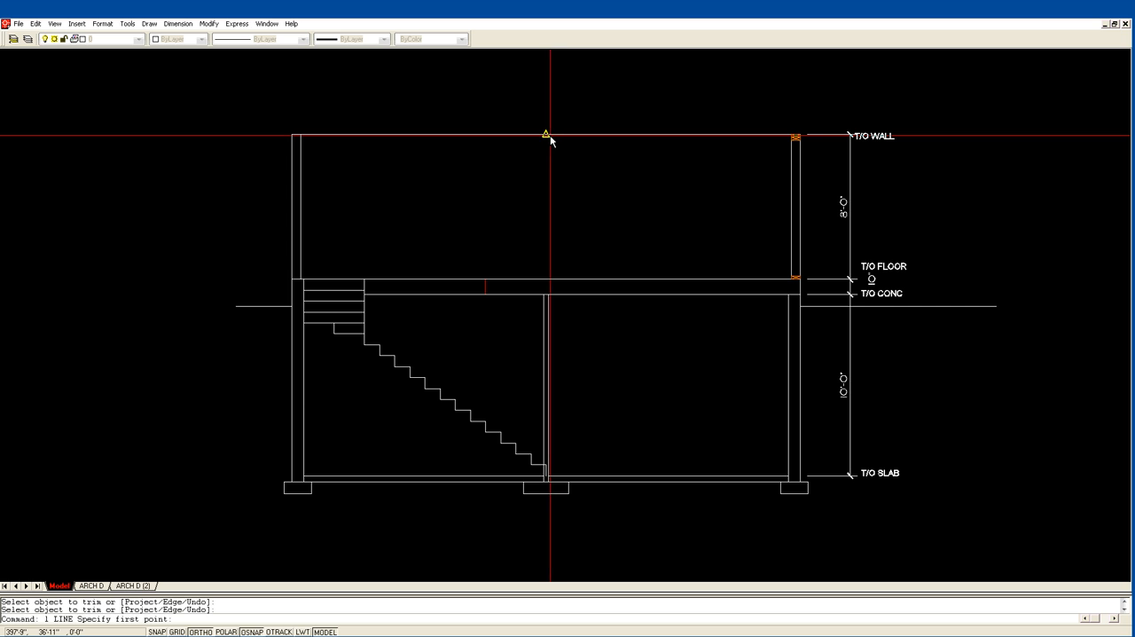
{"action": "left_click", "coordinate": [548, 295]}
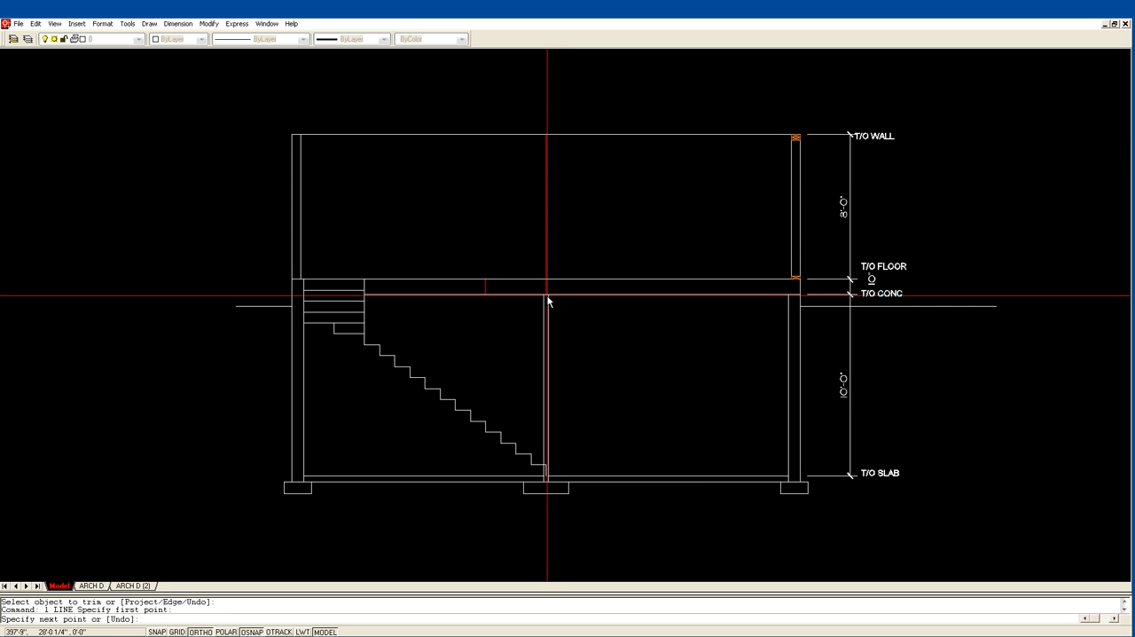
{"action": "left_click", "coordinate": [548, 295]}
{"action": "key", "text": "Return"}
Trim the new vertical line above the top of the floor, keeping only the piece within the floor thickness.
{"action": "type", "text": "tr"}
{"action": "key", "text": "Return"}
{"action": "left_click", "coordinate": [552, 280]}
{"action": "key", "text": "Return"}
{"action": "left_click", "coordinate": [546, 263]}
{"action": "key", "text": "Return"}
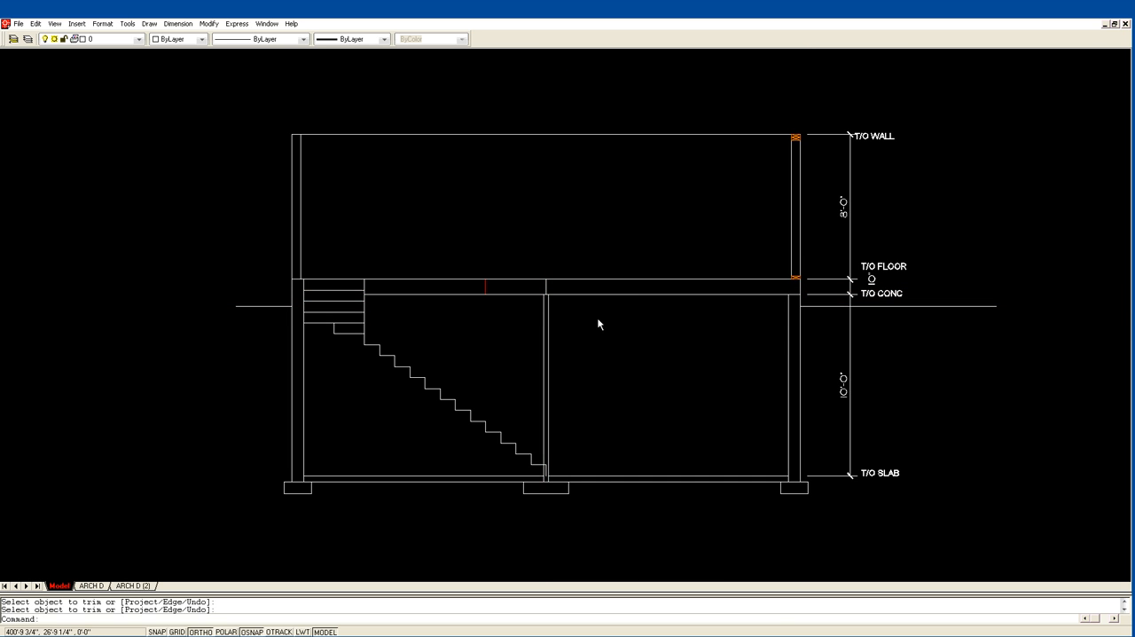
Examine the stair and wall layouts in the two floor plans above the section.
{"action": "scroll", "coordinate": [554, 293], "scroll_direction": "down", "scroll_amount": 3}
{"action": "middle_click_drag", "start_coordinate": [524, 190], "coordinate": [647, 417]}
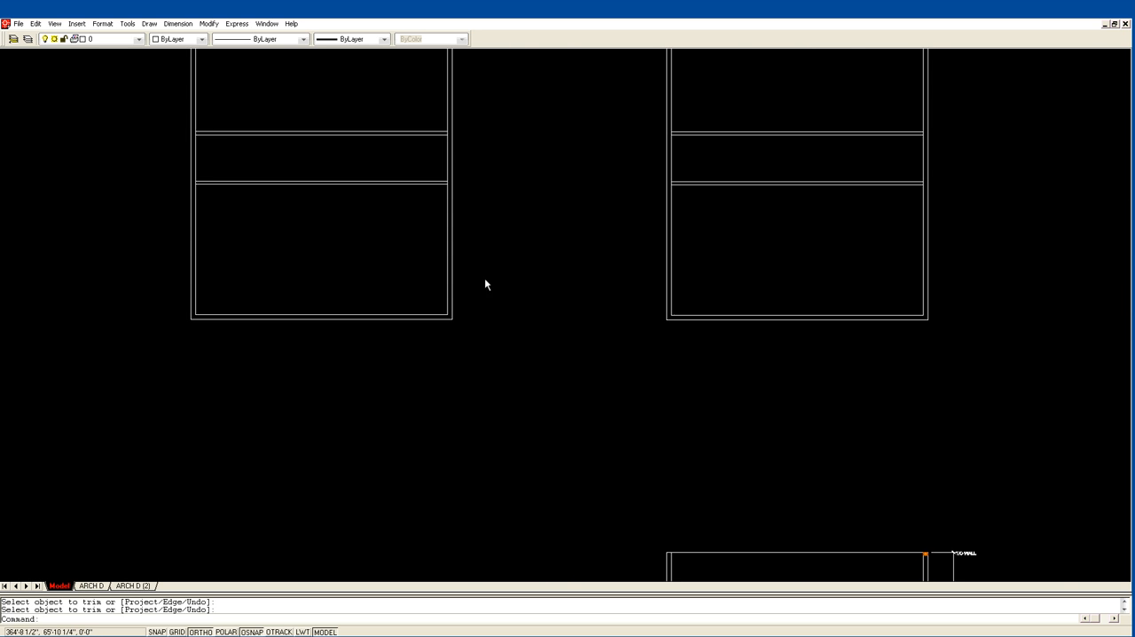
{"action": "middle_click_drag", "start_coordinate": [468, 264], "coordinate": [533, 391]}
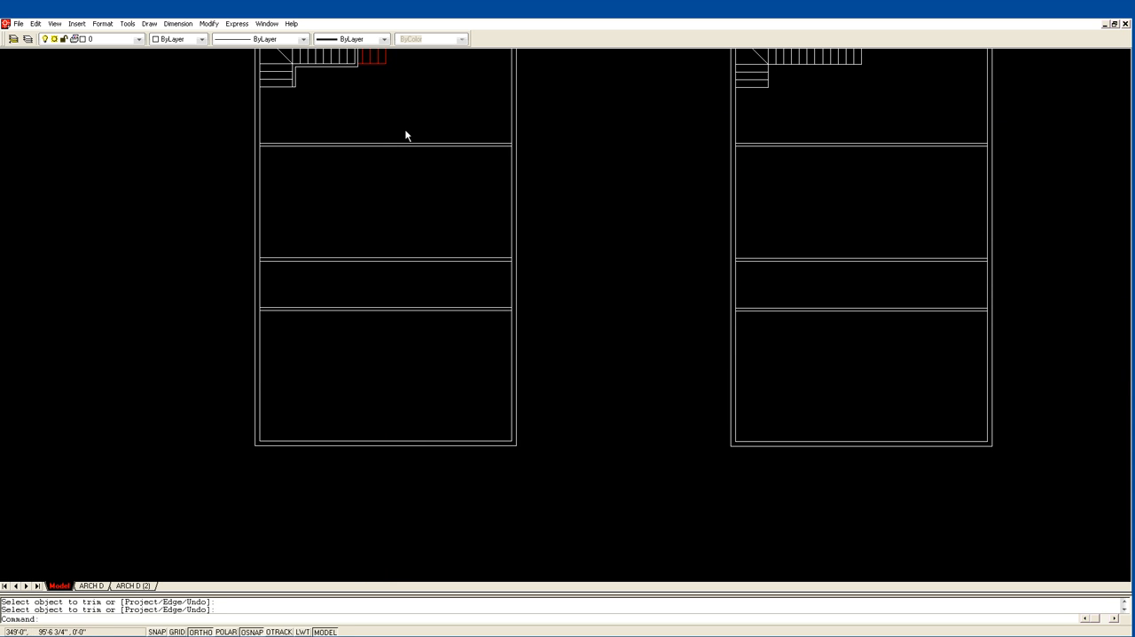
{"action": "middle_click_drag", "start_coordinate": [382, 119], "coordinate": [385, 220]}
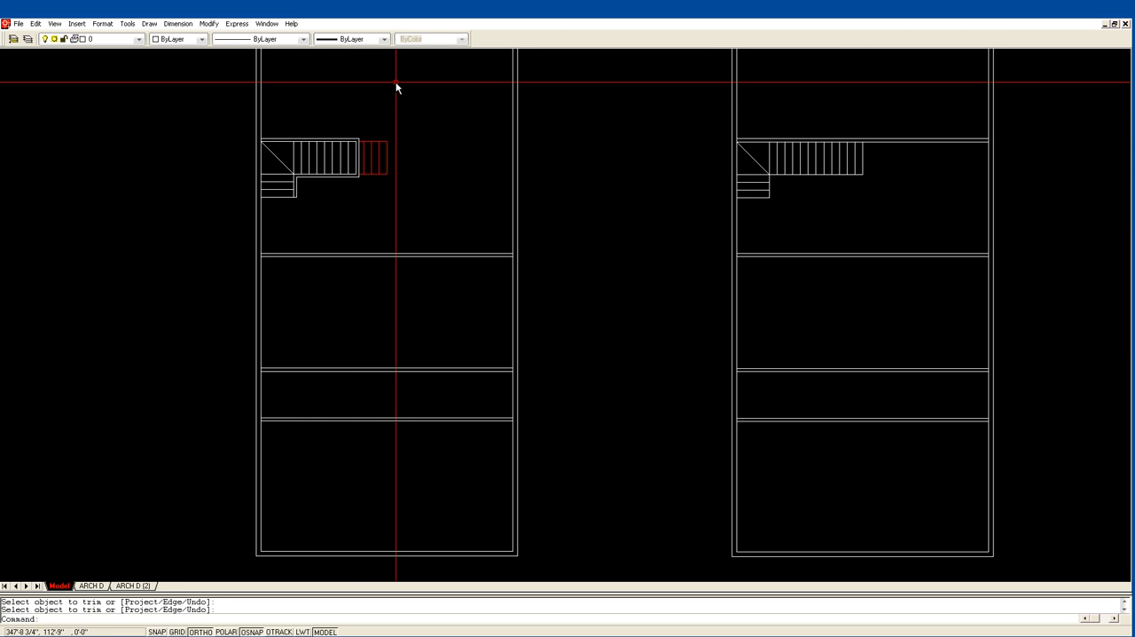
{"action": "middle_click_drag", "start_coordinate": [395, 82], "coordinate": [406, 169]}
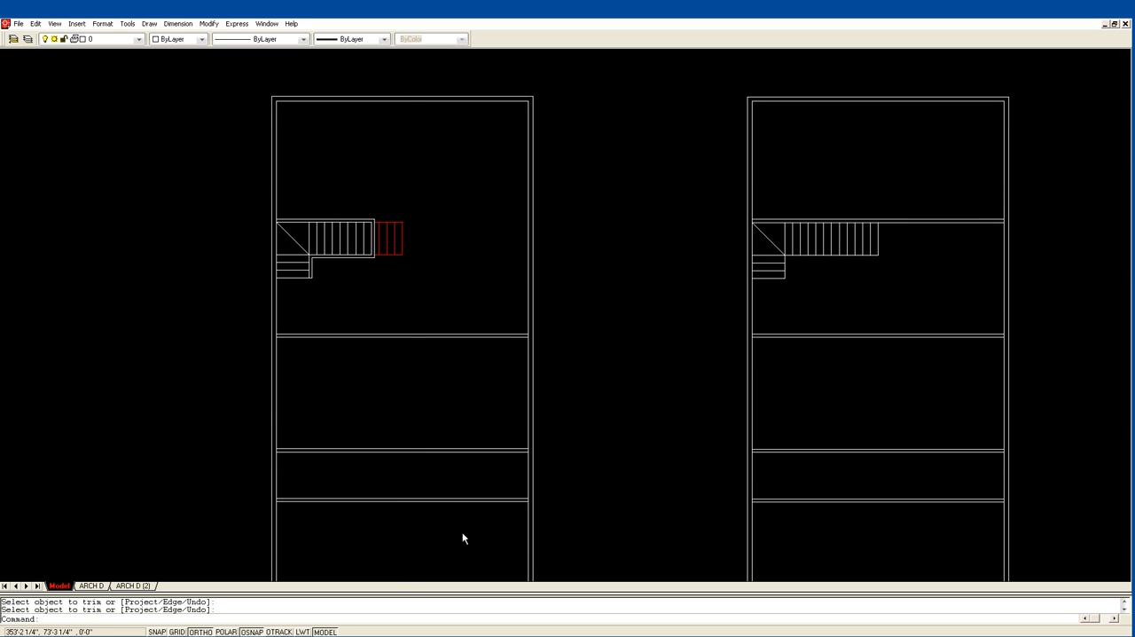
{"action": "middle_click_drag", "start_coordinate": [410, 424], "coordinate": [422, 313]}
{"action": "scroll", "coordinate": [423, 312], "scroll_direction": "down", "scroll_amount": 2}
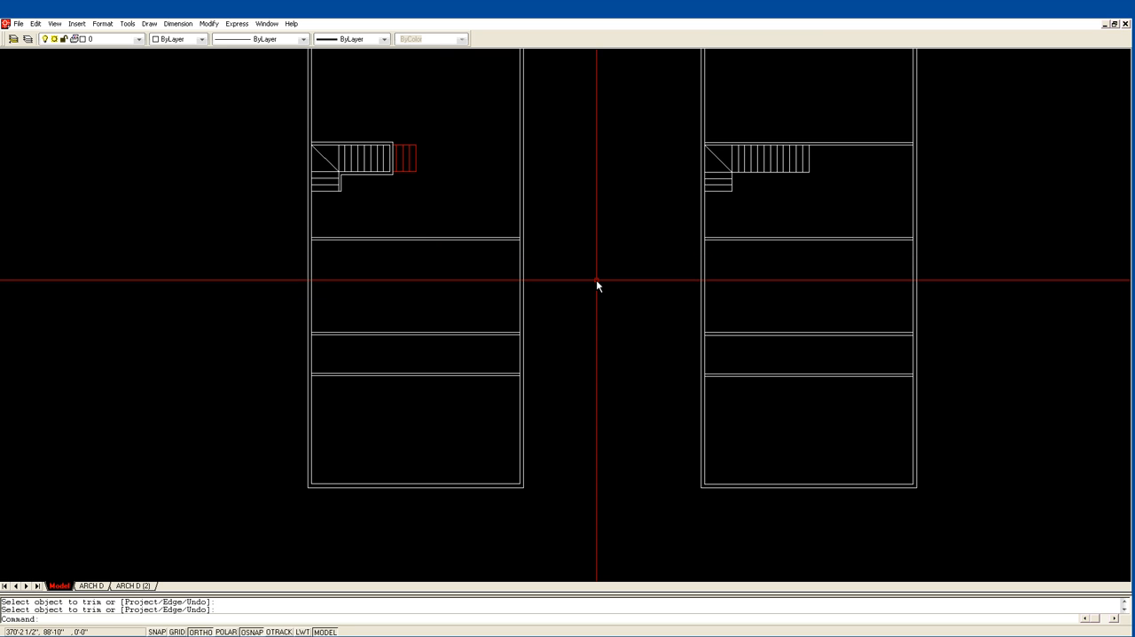
{"action": "scroll", "coordinate": [596, 280], "scroll_direction": "down", "scroll_amount": 1}
{"action": "middle_click_drag", "start_coordinate": [503, 317], "coordinate": [368, 251]}
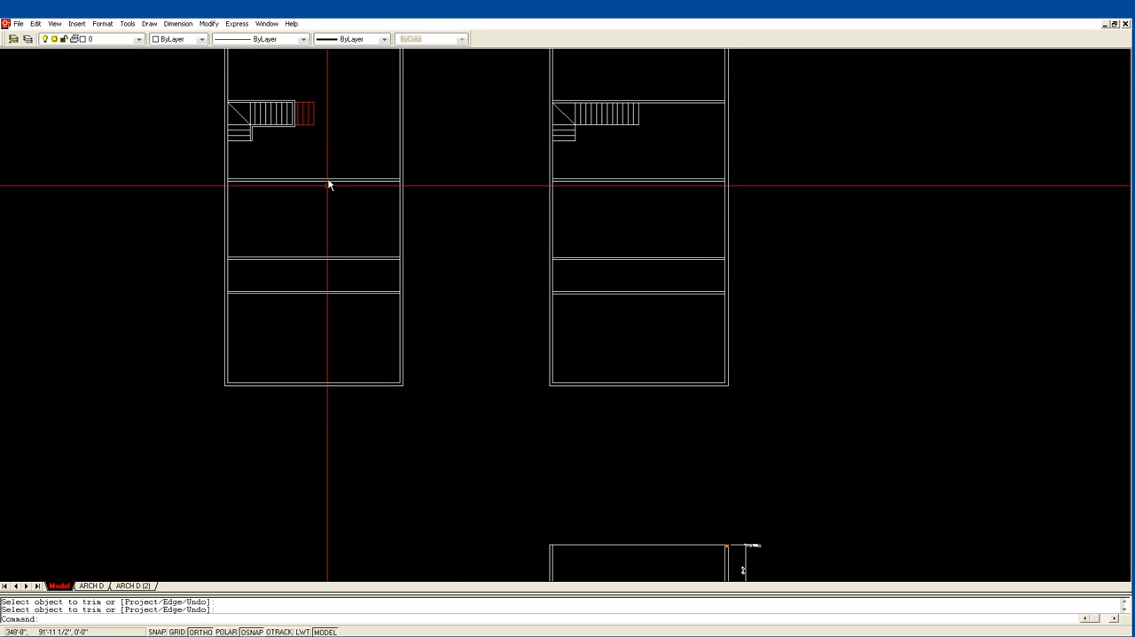
{"action": "middle_click_drag", "start_coordinate": [328, 68], "coordinate": [351, 160]}
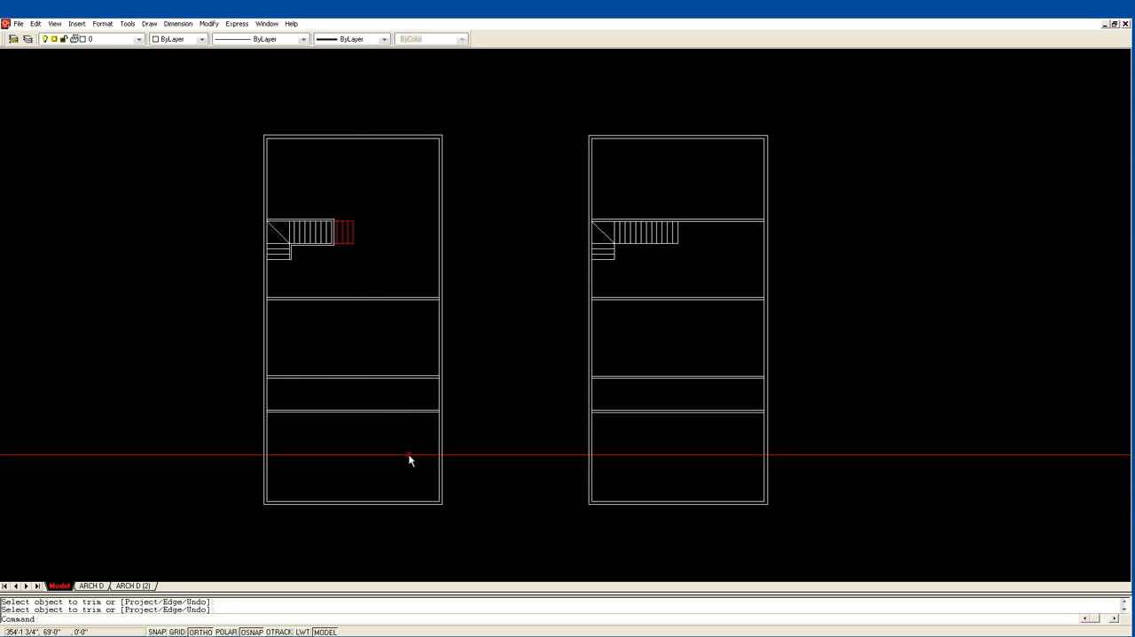
{"action": "scroll", "coordinate": [497, 443], "scroll_direction": "down", "scroll_amount": 2}
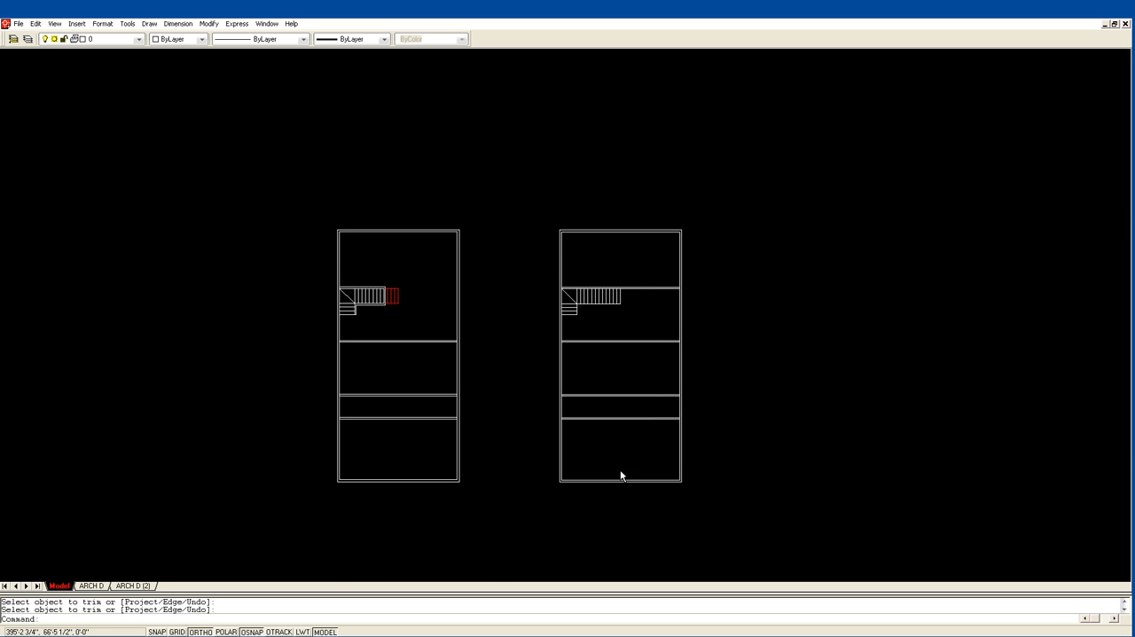
{"action": "middle_click_drag", "start_coordinate": [701, 570], "coordinate": [432, 294]}
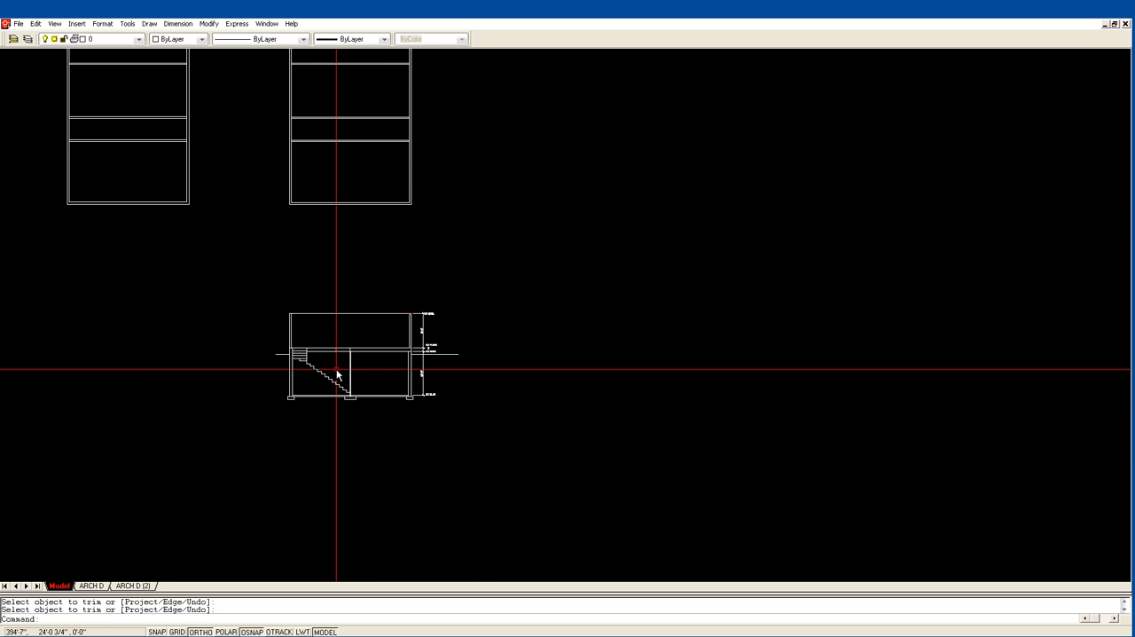
Offset the short vertical line within the floor thickness 3" to the right in the building section.
{"action": "type", "text": "z"}
{"action": "key", "text": "Return"}
{"action": "left_click", "coordinate": [304, 428]}
{"action": "left_click", "coordinate": [421, 291]}
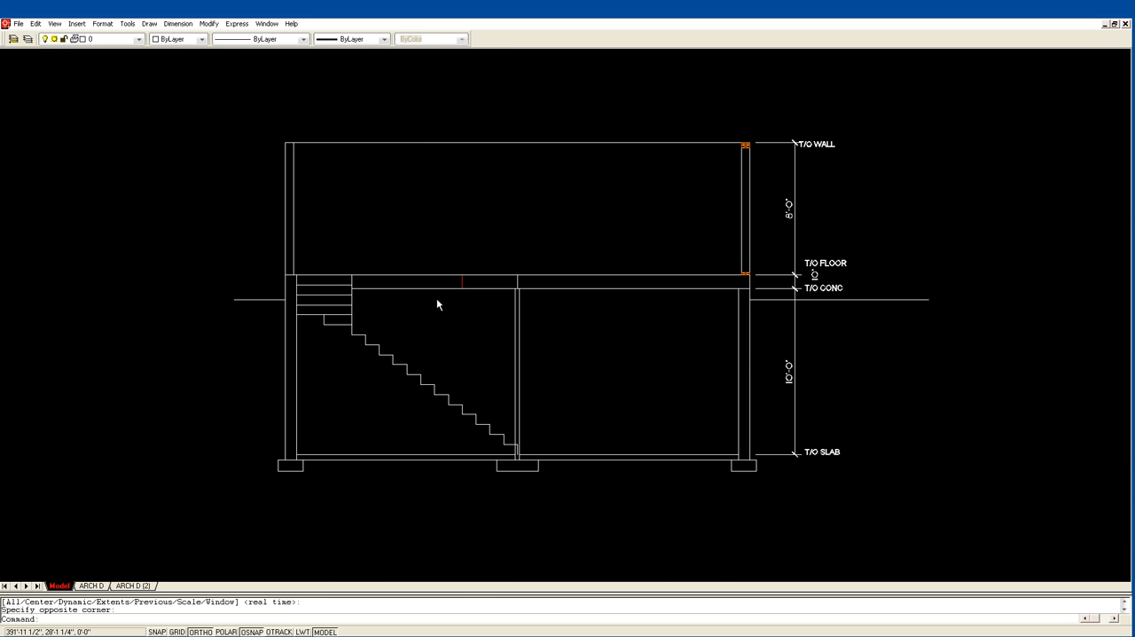
{"action": "middle_click_drag", "start_coordinate": [629, 325], "coordinate": [601, 472]}
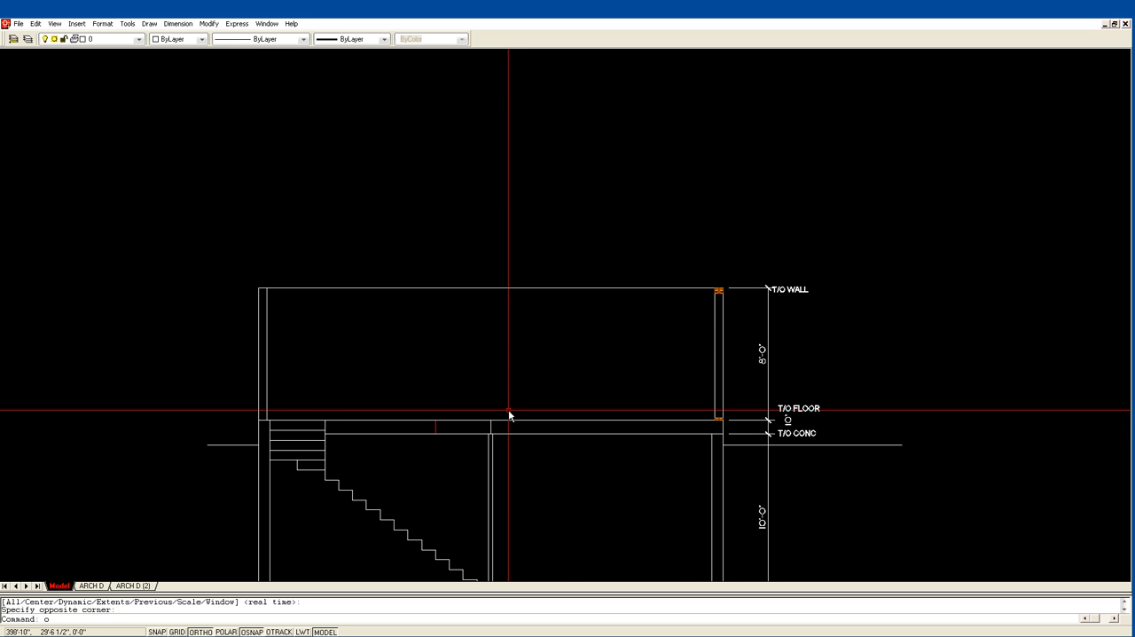
{"action": "type", "text": "o"}
{"action": "key", "text": "Return"}
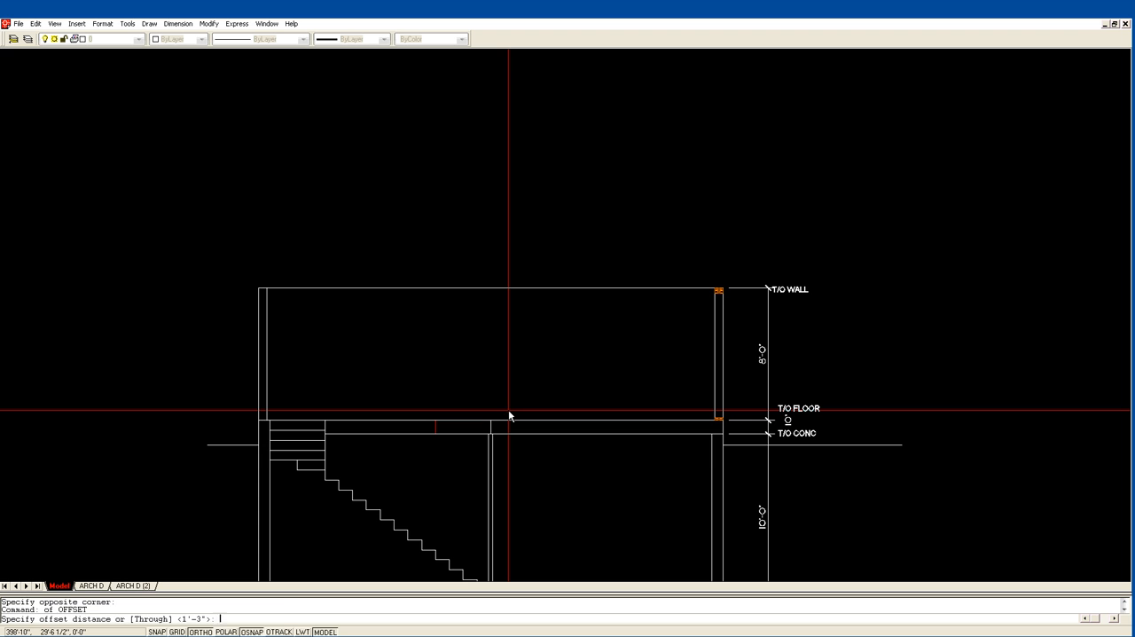
{"action": "type", "text": "3"}
{"action": "key", "text": "Return"}
{"action": "left_click", "coordinate": [493, 426]}
{"action": "left_click", "coordinate": [500, 430]}
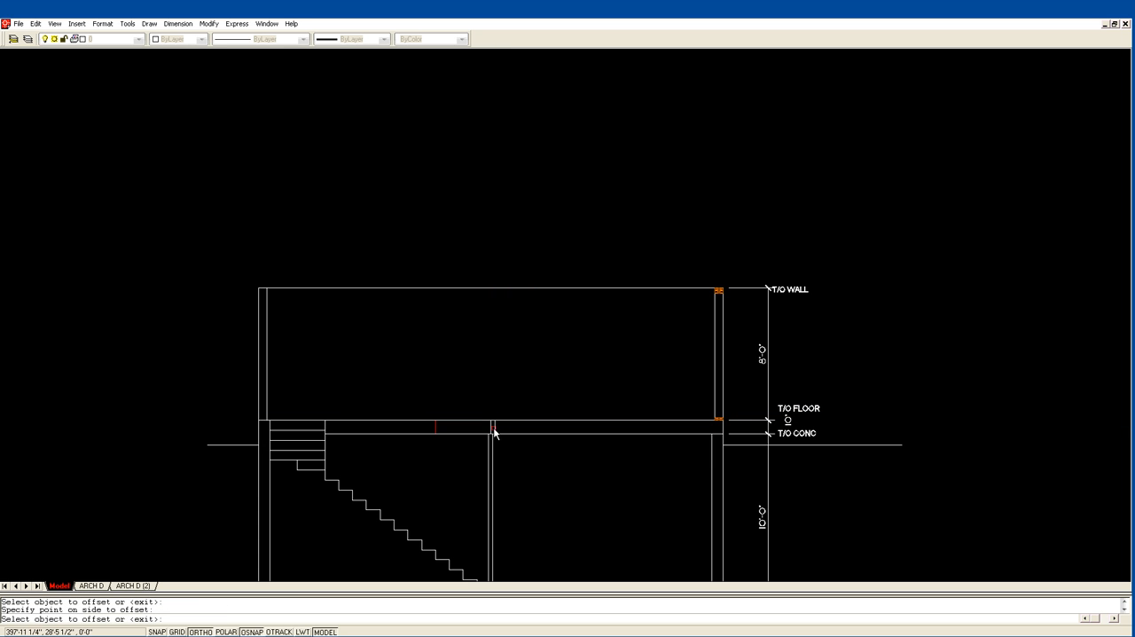
Offset the floor's underside line 12" downward in the building section.
{"action": "key", "text": "Return"}
{"action": "key", "text": "Return"}
{"action": "type", "text": "1"}
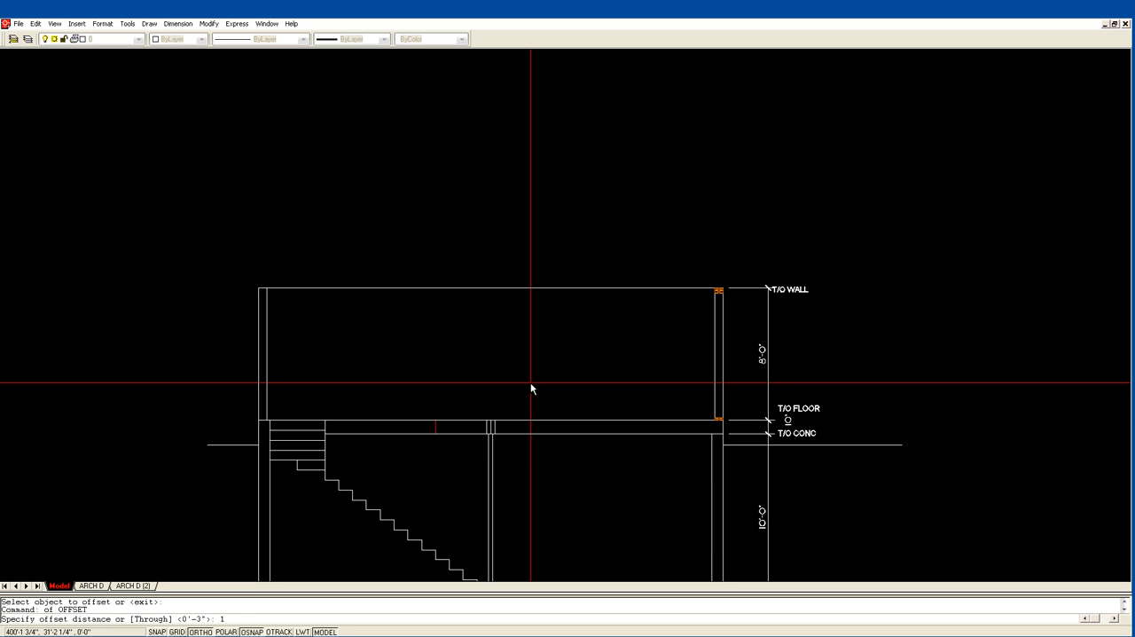
{"action": "type", "text": "2"}
{"action": "key", "text": "Return"}
{"action": "left_click", "coordinate": [508, 433]}
{"action": "left_click", "coordinate": [506, 449]}
Extend the two outer short lines above the column down to the new line 12" below the floor.
{"action": "key", "text": "Return"}
{"action": "type", "text": "z"}
{"action": "key", "text": "Return"}
{"action": "left_click", "coordinate": [405, 520]}
{"action": "left_click", "coordinate": [569, 368]}
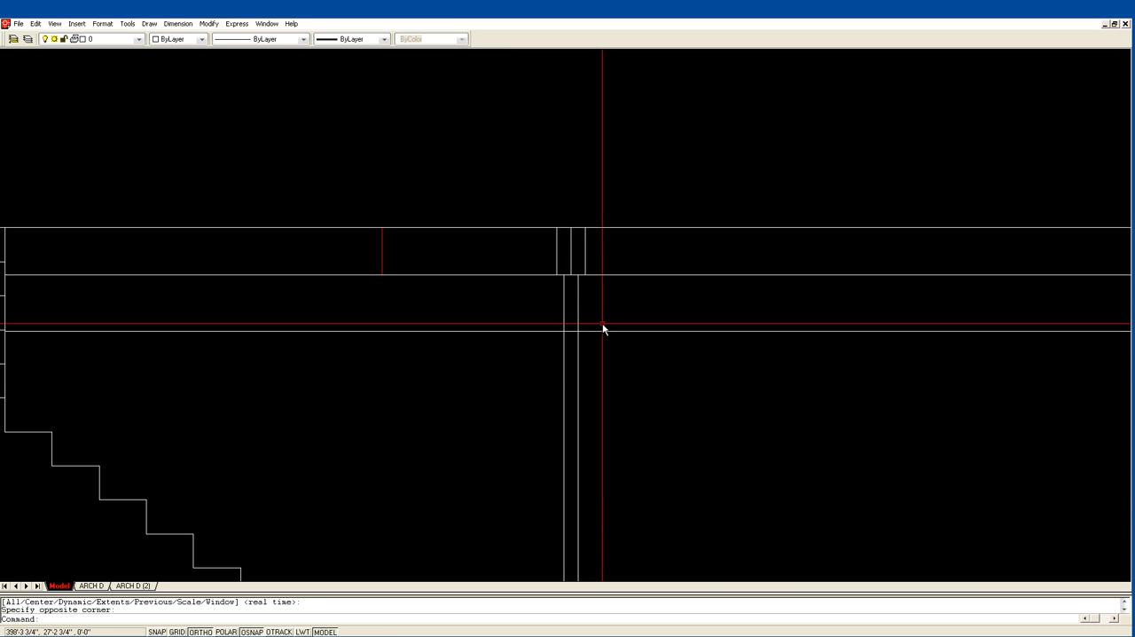
{"action": "type", "text": "ex"}
{"action": "key", "text": "Return"}
{"action": "left_click", "coordinate": [584, 331]}
{"action": "key", "text": "Return"}
{"action": "left_click", "coordinate": [584, 264]}
{"action": "left_click", "coordinate": [557, 264]}
{"action": "key", "text": "Return"}
Trim the two outer short lines above the floor's underside, leaving only the beam sides below the floor.
{"action": "type", "text": "tr"}
{"action": "key", "text": "Return"}
{"action": "left_click", "coordinate": [576, 273]}
{"action": "key", "text": "Return"}
{"action": "left_click", "coordinate": [557, 265]}
{"action": "left_click", "coordinate": [556, 266]}
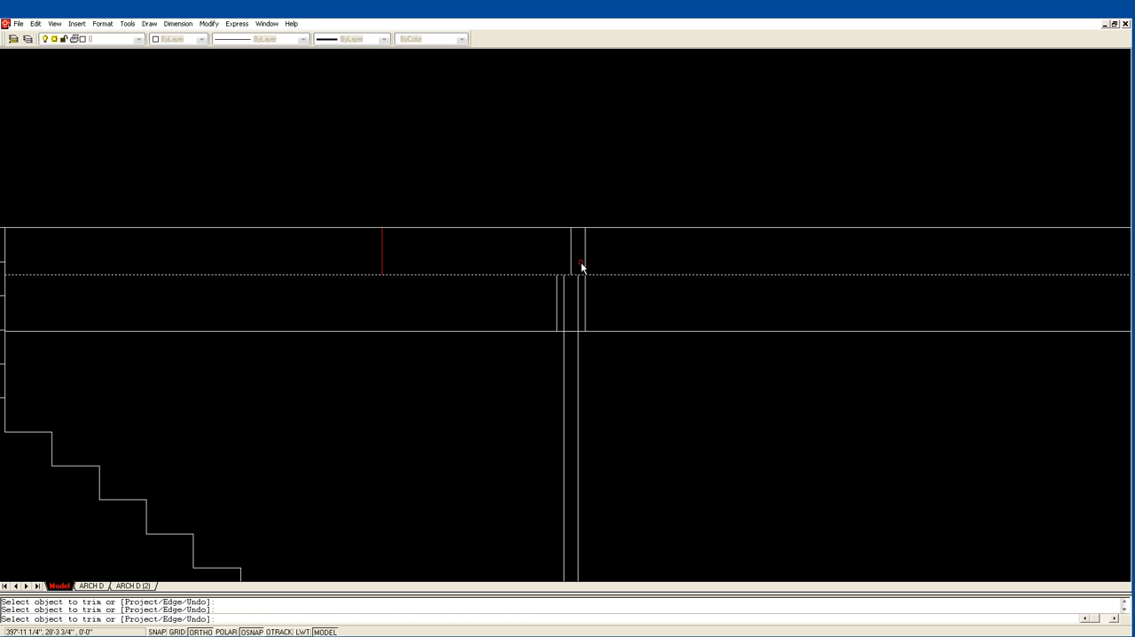
{"action": "left_click", "coordinate": [585, 268]}
{"action": "key", "text": "Return"}
{"action": "key", "text": "Return"}
Trim both column lines where they pass through the beam, ending the column at the beam's underside.
{"action": "left_click", "coordinate": [616, 341]}
{"action": "left_click", "coordinate": [602, 317]}
{"action": "key", "text": "Return"}
{"action": "left_click", "coordinate": [578, 323]}
{"action": "left_click", "coordinate": [565, 323]}
{"action": "key", "text": "Return"}
Draw two crossing diagonal lines between opposite corners of the beam above the column.
{"action": "type", "text": "l"}
{"action": "key", "text": "Return"}
{"action": "left_click", "coordinate": [585, 332]}
{"action": "left_click", "coordinate": [585, 333]}
{"action": "key", "text": "Return"}
{"action": "key", "text": "Return"}
{"action": "left_click", "coordinate": [585, 280]}
{"action": "left_click", "coordinate": [557, 331]}
{"action": "key", "text": "Return"}
Trim the beam's bottom line on both sides so only the piece between the beam sides is left.
{"action": "scroll", "coordinate": [654, 307], "scroll_direction": "down", "scroll_amount": 3}
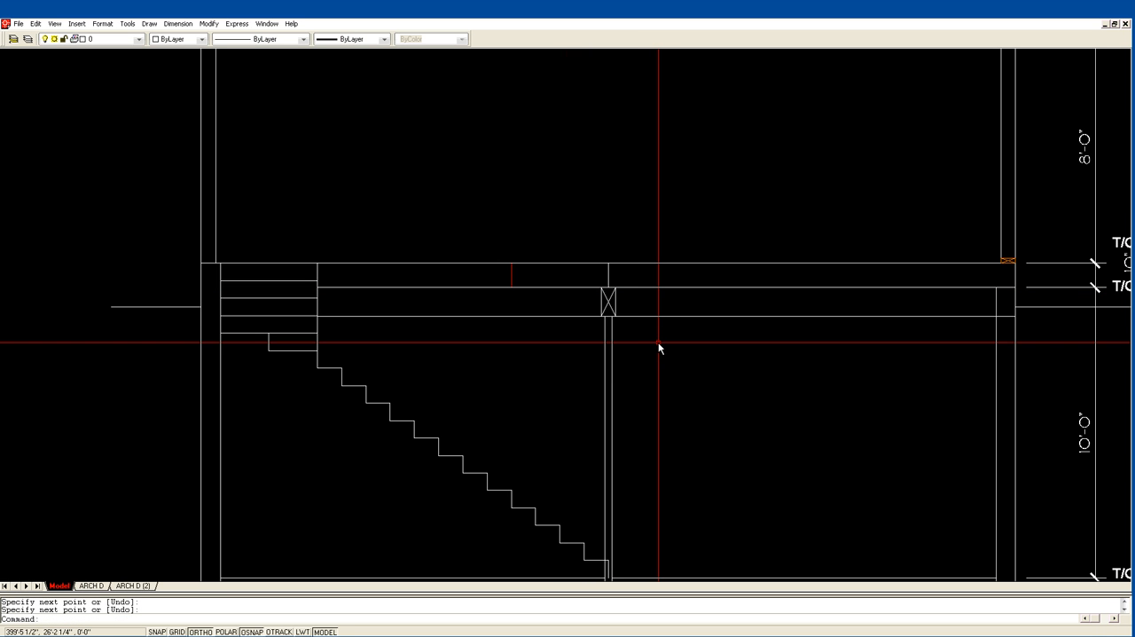
{"action": "type", "text": "tr"}
{"action": "key", "text": "Return"}
{"action": "left_click", "coordinate": [629, 304]}
{"action": "left_click", "coordinate": [607, 304]}
{"action": "left_click", "coordinate": [605, 301]}
{"action": "key", "text": "Return"}
{"action": "left_click", "coordinate": [620, 317]}
{"action": "left_click", "coordinate": [590, 317]}
{"action": "key", "text": "Return"}
Examine the building section and the wall and stair layouts in the two floor plans above it.
{"action": "scroll", "coordinate": [653, 321], "scroll_direction": "down", "scroll_amount": 1}
{"action": "scroll", "coordinate": [645, 324], "scroll_direction": "down", "scroll_amount": 1}
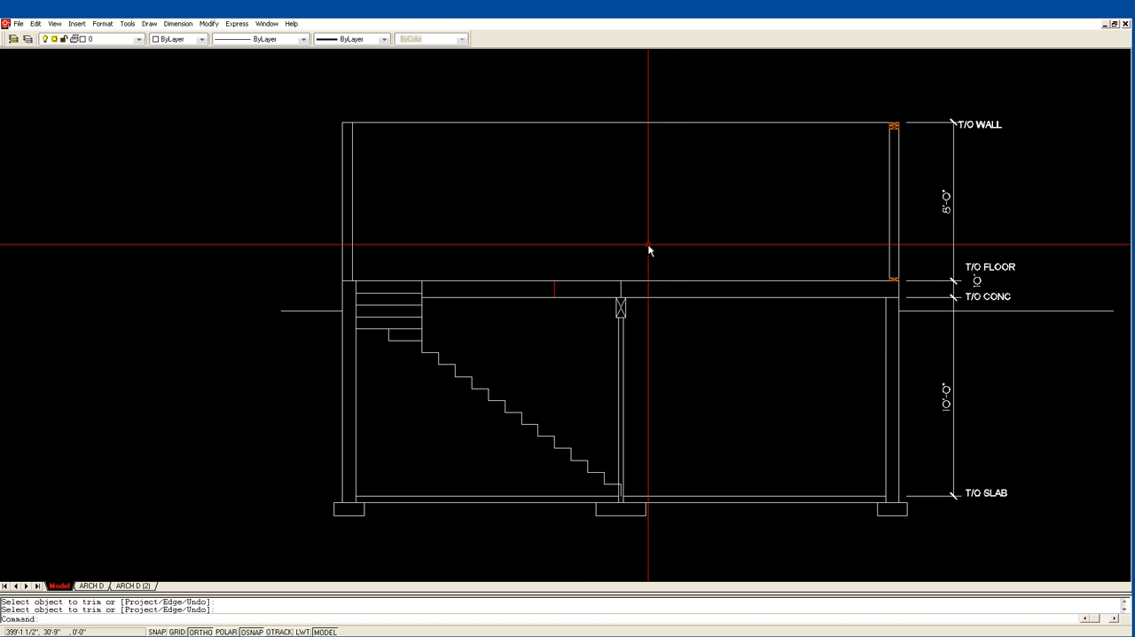
{"action": "scroll", "coordinate": [648, 244], "scroll_direction": "down", "scroll_amount": 1}
{"action": "scroll", "coordinate": [648, 244], "scroll_direction": "down", "scroll_amount": 1}
{"action": "middle_click_drag", "start_coordinate": [647, 246], "coordinate": [600, 304]}
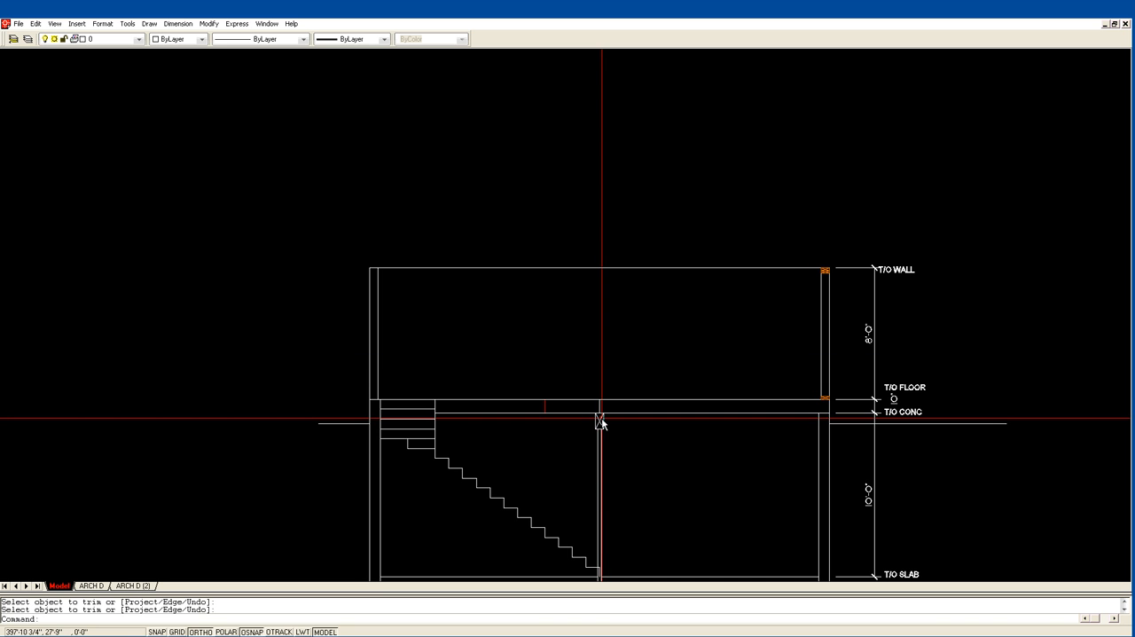
{"action": "middle_click_drag", "start_coordinate": [607, 504], "coordinate": [568, 345]}
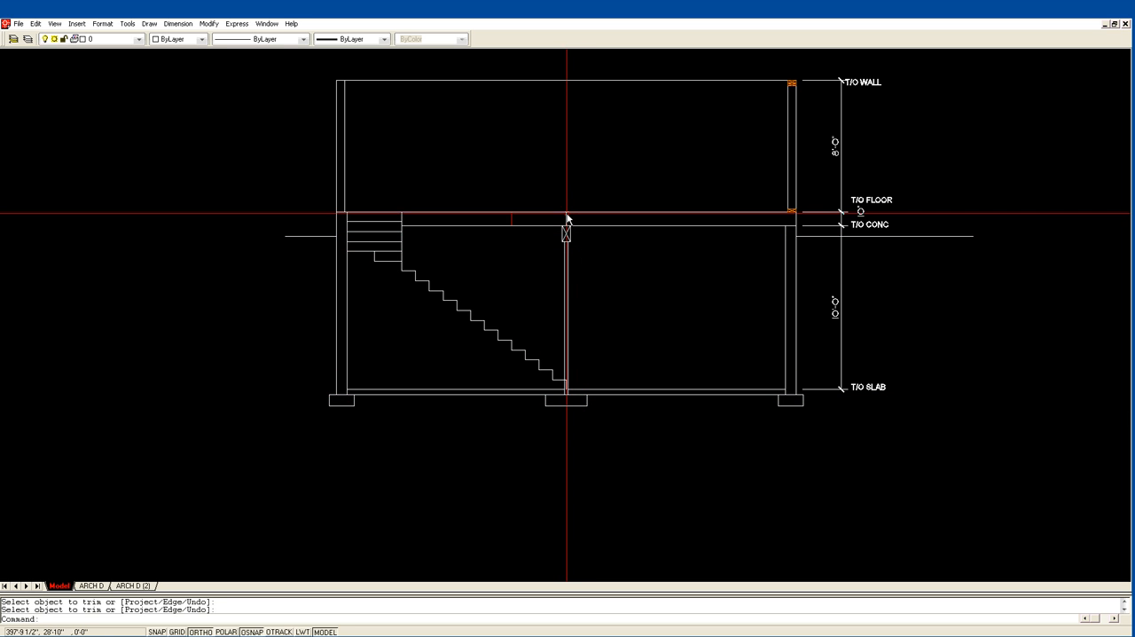
{"action": "scroll", "coordinate": [594, 209], "scroll_direction": "down", "scroll_amount": 2}
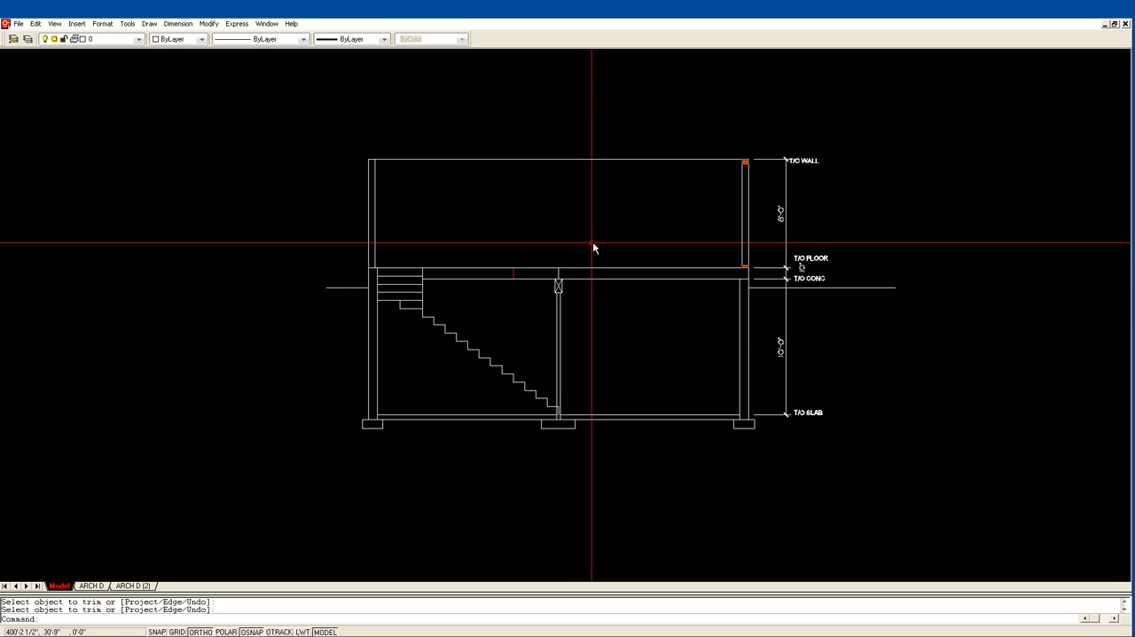
{"action": "scroll", "coordinate": [588, 234], "scroll_direction": "down", "scroll_amount": 1}
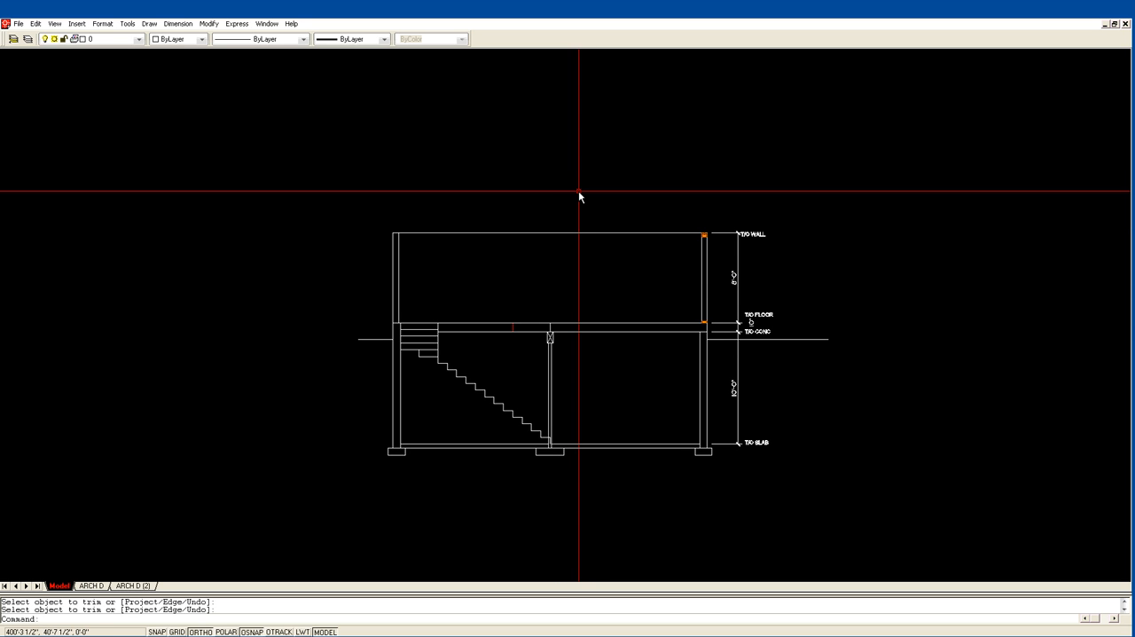
{"action": "middle_click_drag", "start_coordinate": [562, 241], "coordinate": [555, 276]}
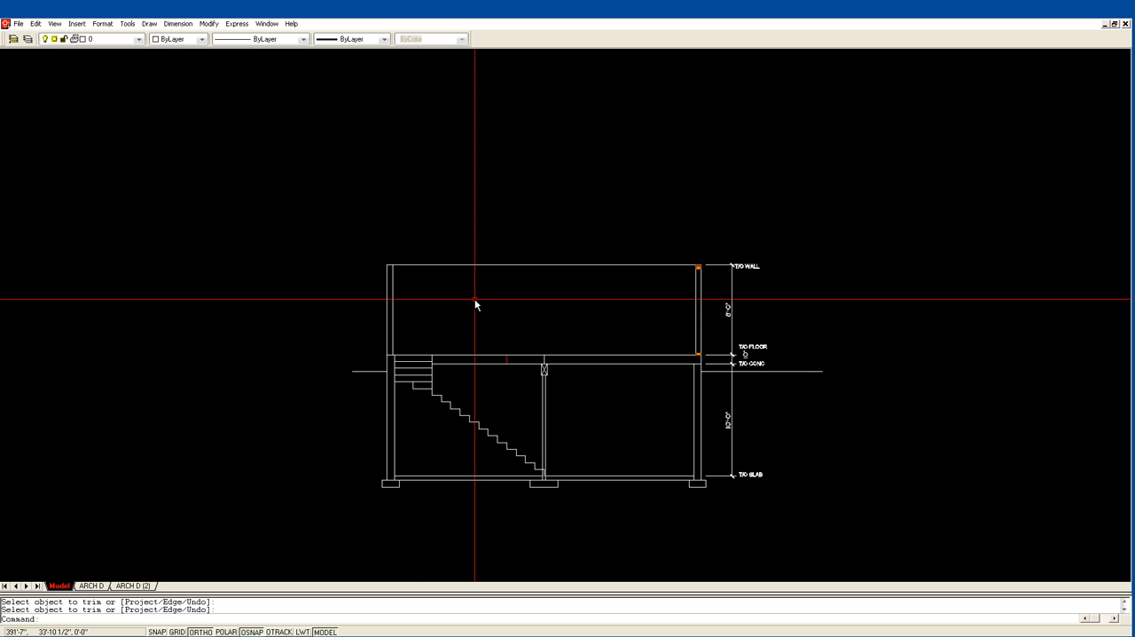
{"action": "middle_click_drag", "start_coordinate": [534, 327], "coordinate": [672, 500]}
{"action": "scroll", "coordinate": [460, 242], "scroll_direction": "down", "scroll_amount": 4}
{"action": "middle_click_drag", "start_coordinate": [402, 194], "coordinate": [524, 412]}
{"action": "middle_click_drag", "start_coordinate": [292, 160], "coordinate": [292, 297]}
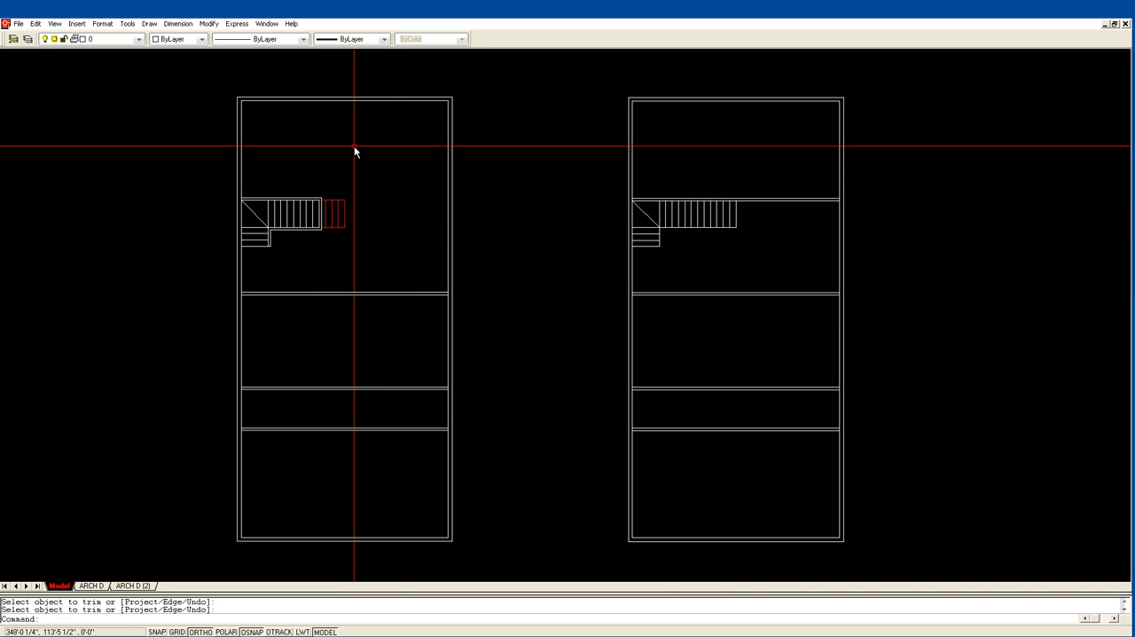
{"action": "middle_click_drag", "start_coordinate": [332, 104], "coordinate": [343, 185]}
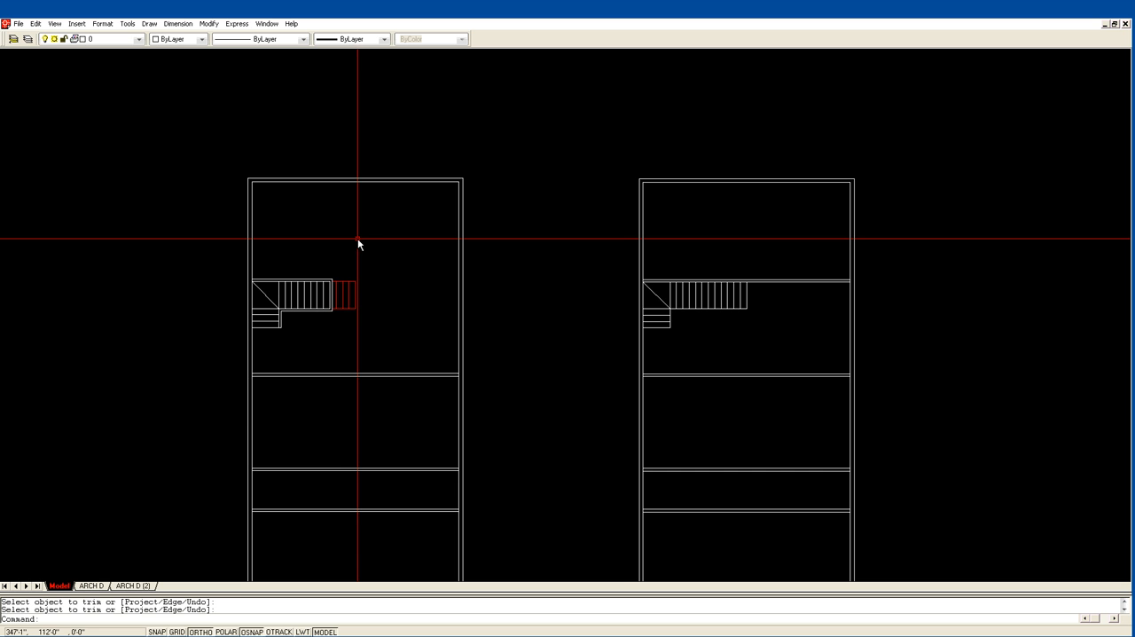
{"action": "scroll", "coordinate": [364, 239], "scroll_direction": "down", "scroll_amount": 4}
{"action": "middle_click_drag", "start_coordinate": [575, 353], "coordinate": [297, 177]}
{"action": "middle_click_drag", "start_coordinate": [498, 404], "coordinate": [598, 228]}
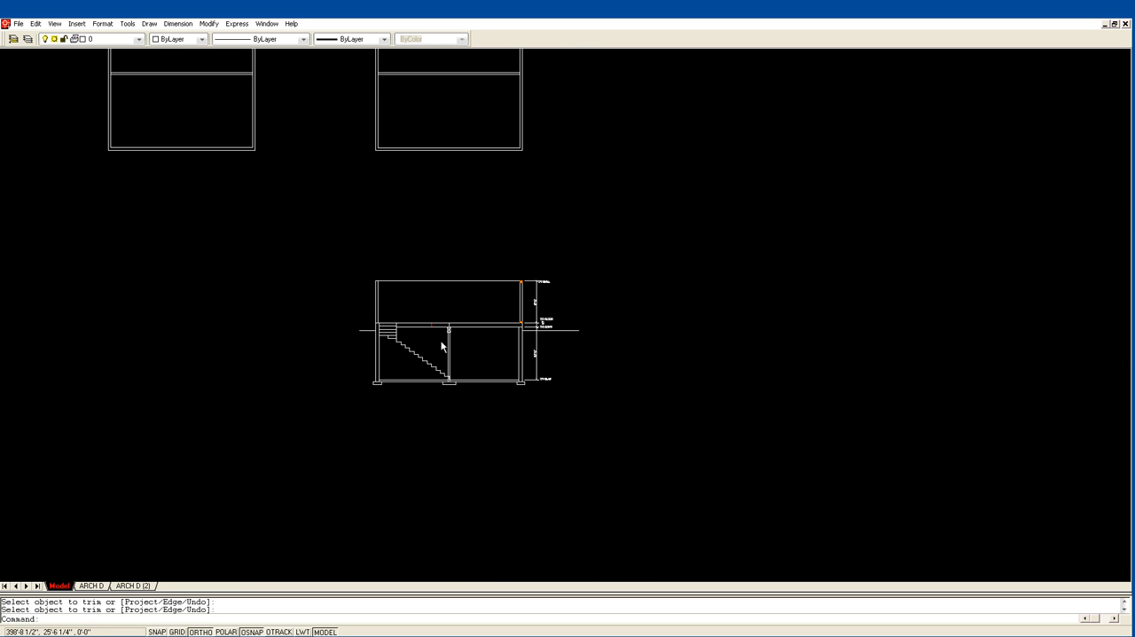
{"action": "type", "text": "z"}
{"action": "key", "text": "Return"}
{"action": "left_click", "coordinate": [346, 348]}
{"action": "left_click", "coordinate": [585, 240]}
{"action": "scroll", "coordinate": [561, 243], "scroll_direction": "down", "scroll_amount": 1}
{"action": "middle_click_drag", "start_coordinate": [551, 237], "coordinate": [571, 305]}
{"action": "middle_click_drag", "start_coordinate": [388, 246], "coordinate": [387, 274]}
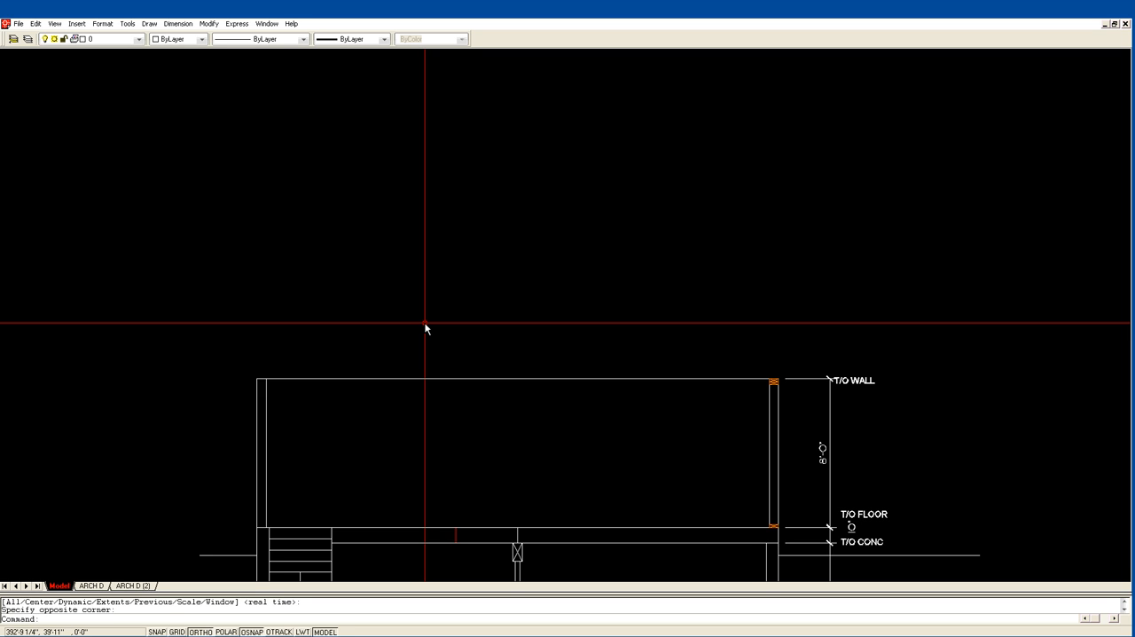
{"action": "key", "text": "Return"}
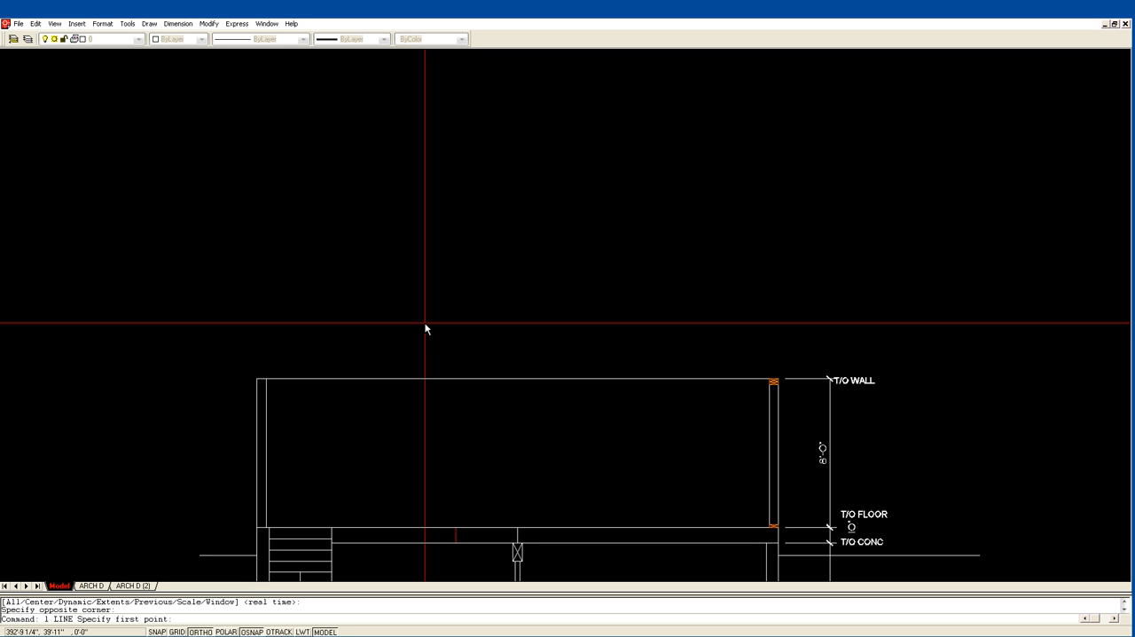
{"action": "left_click", "coordinate": [257, 379]}
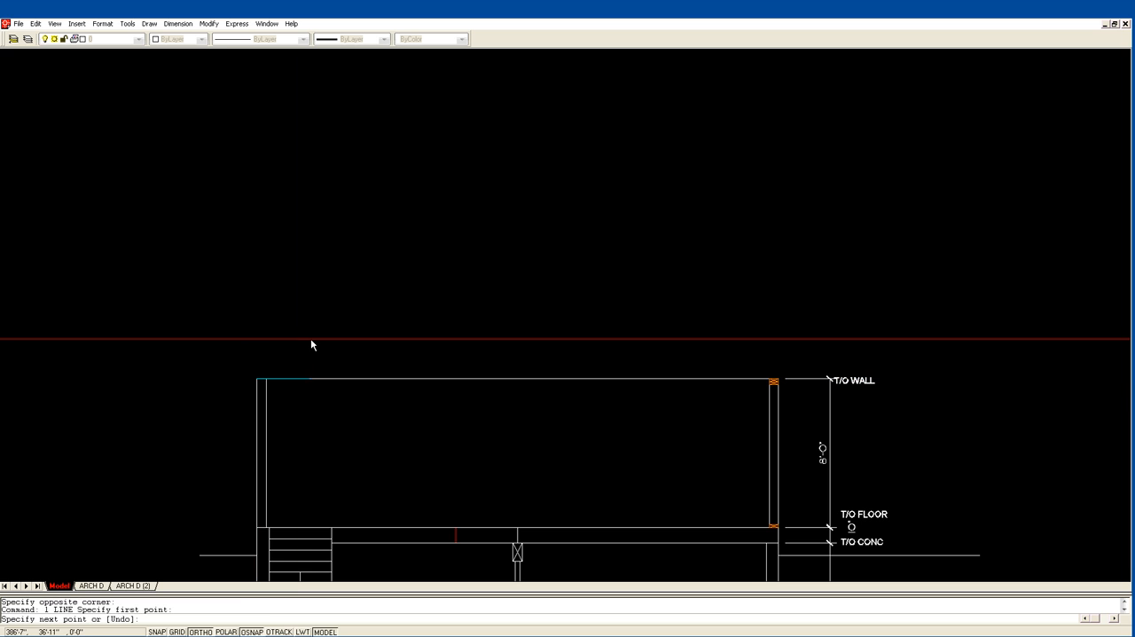
{"action": "type", "text": "@12.5"}
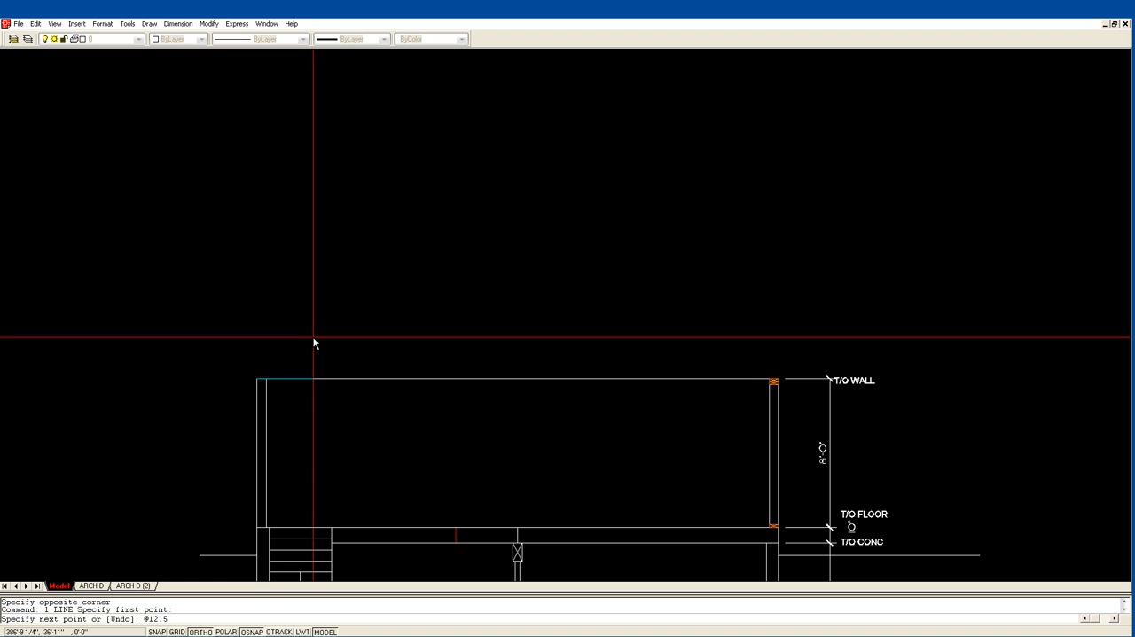
{"action": "key", "text": "Return"}
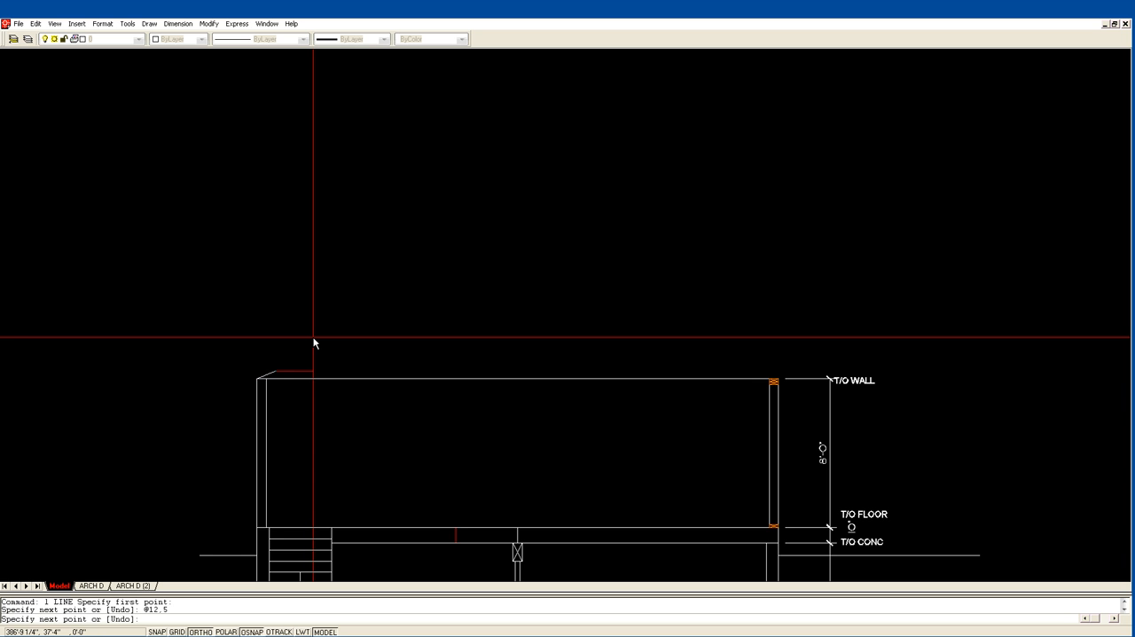
{"action": "key", "text": "Escape"}
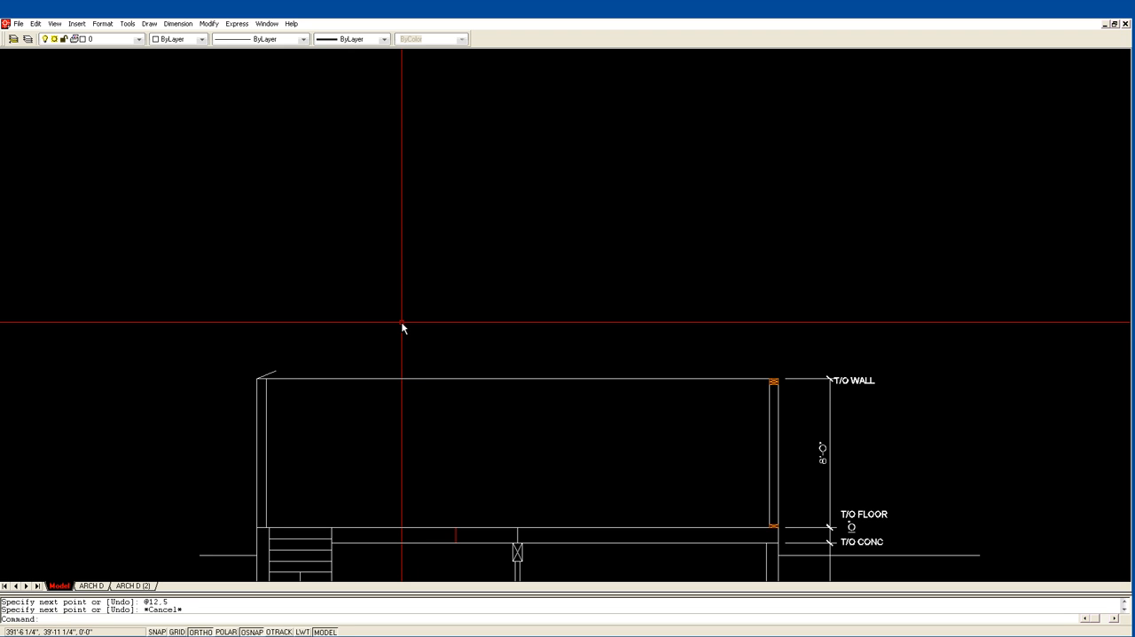
Mirror the short roof slope line about a vertical axis through the T/O WALL line's midpoint, keeping the original.
{"action": "type", "text": "mi"}
{"action": "key", "text": "Return"}
{"action": "left_click", "coordinate": [273, 377]}
{"action": "key", "text": "Return"}
{"action": "left_click", "coordinate": [518, 379]}
{"action": "left_click", "coordinate": [528, 315]}
{"action": "key", "text": "Return"}
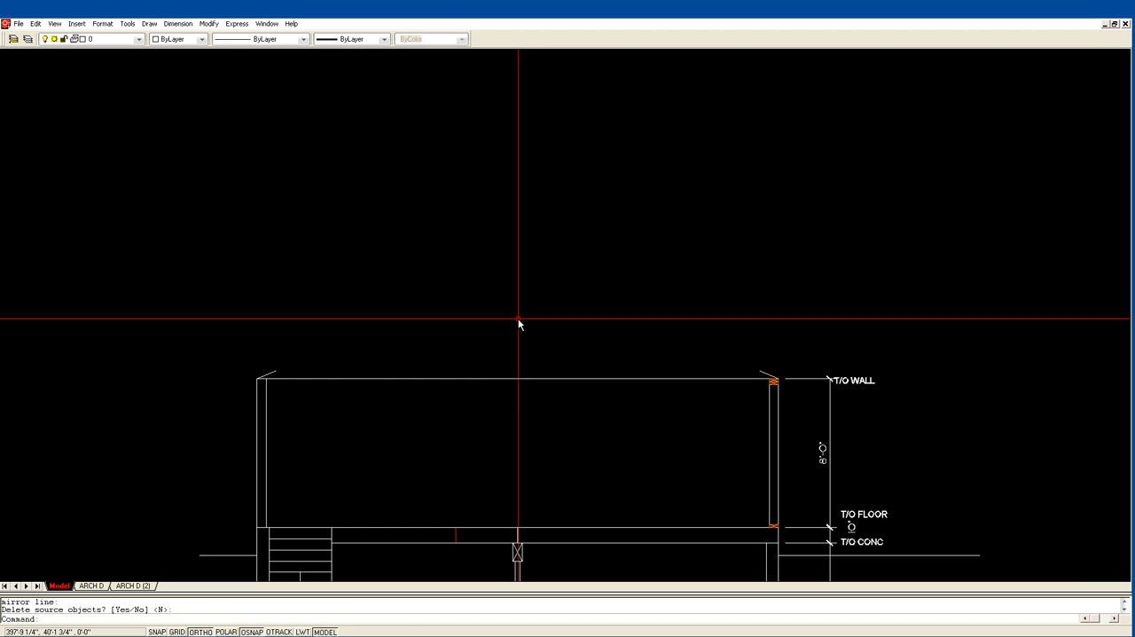
Fillet the two roof slope lines with zero radius so they meet at the ridge.
{"action": "type", "text": "f"}
{"action": "key", "text": "Return"}
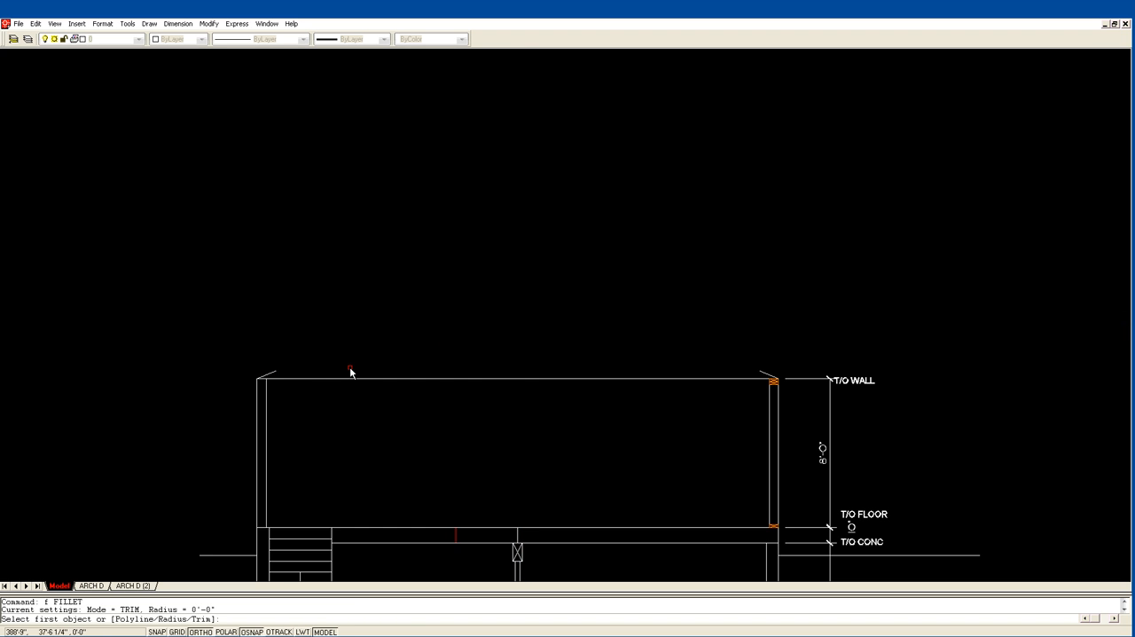
{"action": "left_click", "coordinate": [273, 376]}
{"action": "left_click", "coordinate": [773, 376]}
{"action": "key", "text": "Escape"}
{"action": "scroll", "coordinate": [665, 244], "scroll_direction": "down", "scroll_amount": 1}
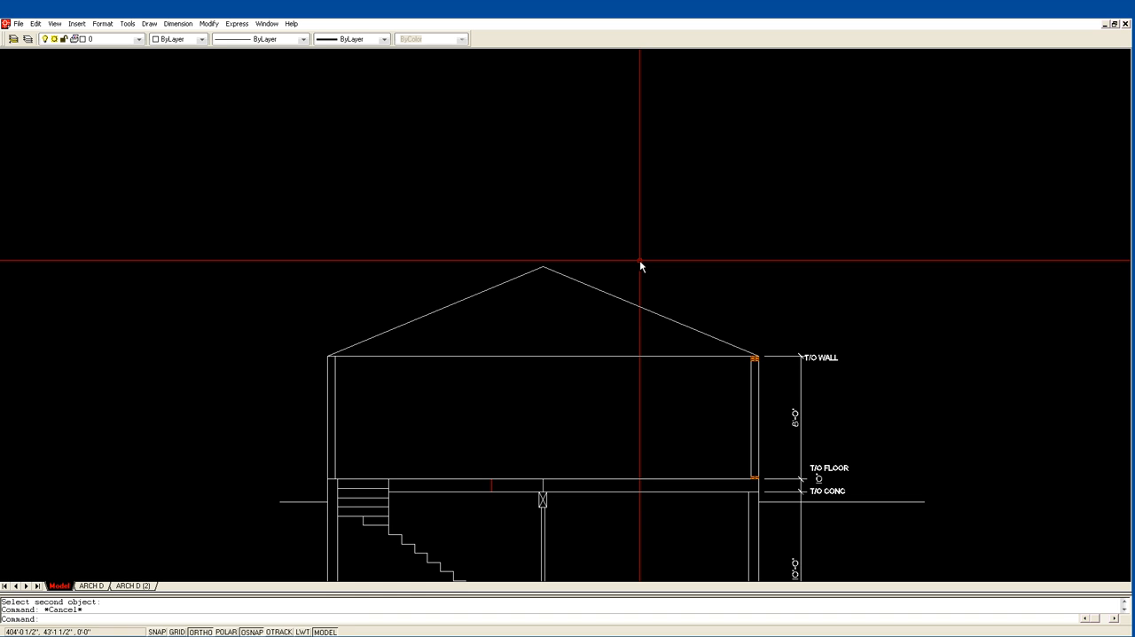
Try to offset the right roof slope 14" to its underside.
{"action": "type", "text": "o"}
{"action": "key", "text": "Return"}
{"action": "type", "text": "14"}
{"action": "key", "text": "Return"}
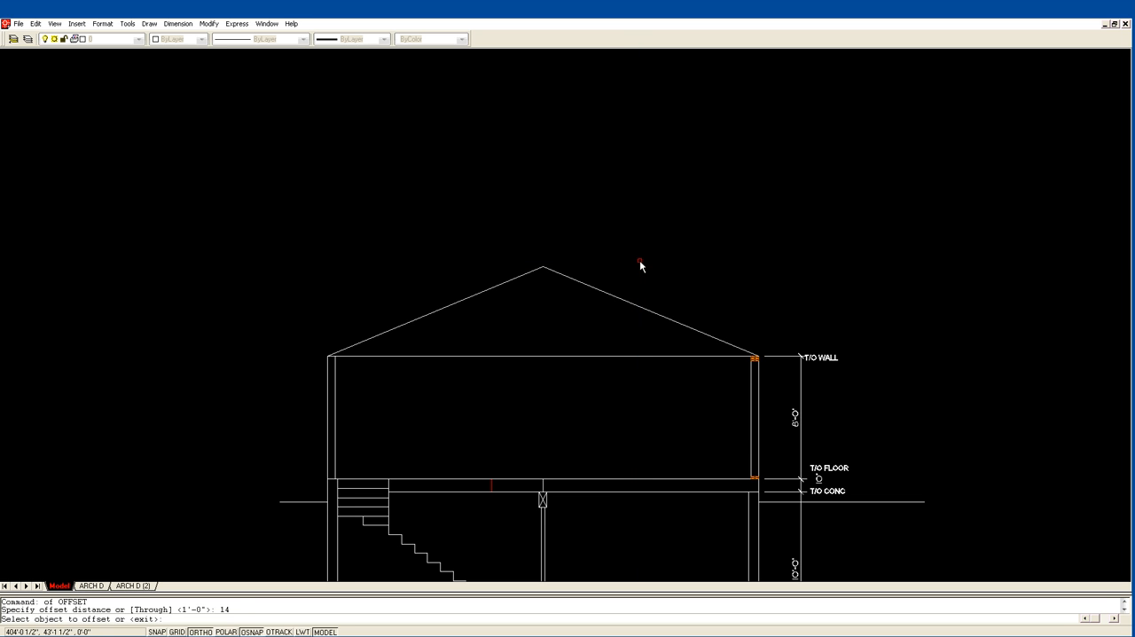
{"action": "left_click", "coordinate": [609, 294]}
{"action": "left_click", "coordinate": [607, 306]}
{"action": "key", "text": "Return"}
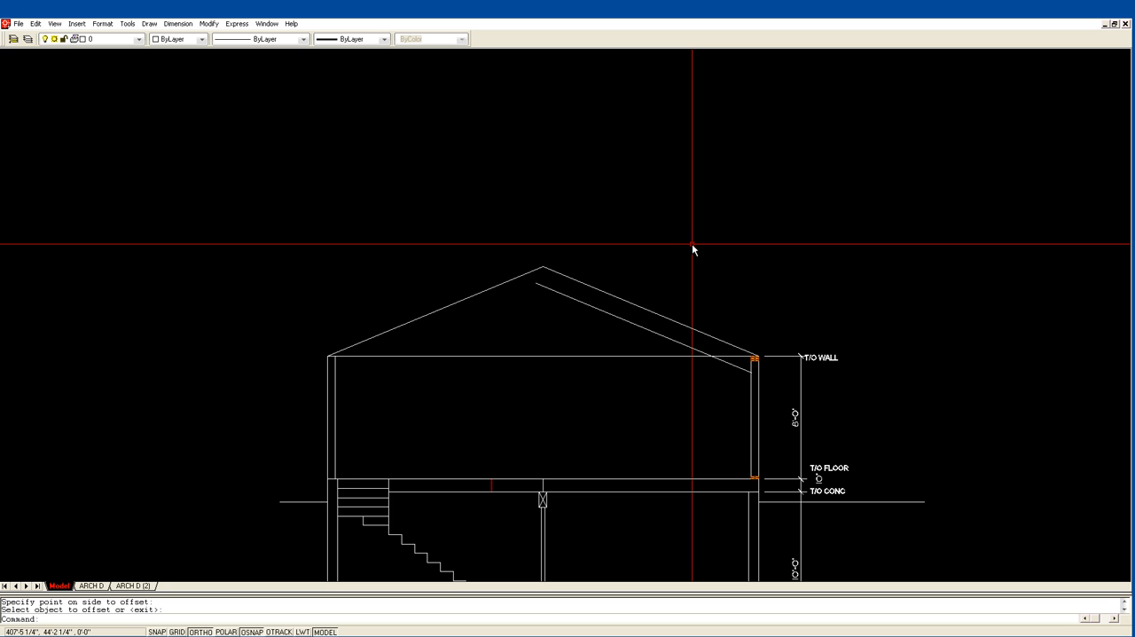
{"action": "type", "text": "u"}
{"action": "key", "text": "Return"}
Offset the right roof slope 14" outward, above the original line.
{"action": "type", "text": "of"}
{"action": "key", "text": "Return"}
{"action": "type", "text": "14"}
{"action": "key", "text": "Return"}
{"action": "left_click", "coordinate": [667, 316]}
{"action": "left_click", "coordinate": [678, 297]}
{"action": "key", "text": "Return"}
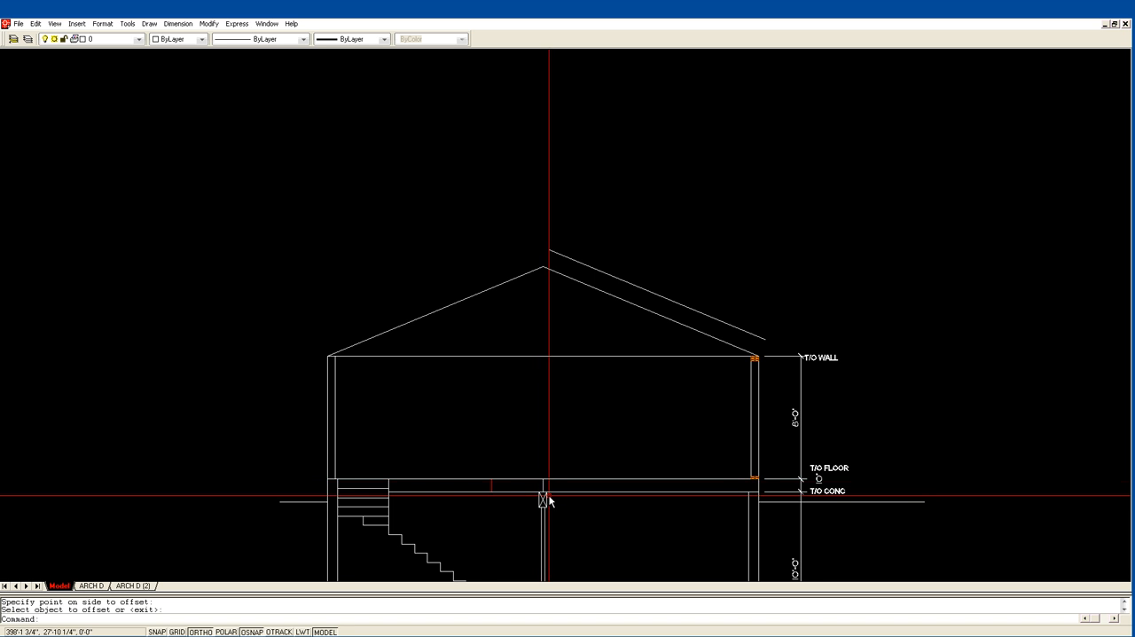
Draw a vertical line from the top of the floor above the column up past the roof ridge.
{"action": "scroll", "coordinate": [544, 485], "scroll_direction": "down", "scroll_amount": 1}
{"action": "middle_click_drag", "start_coordinate": [545, 484], "coordinate": [527, 418]}
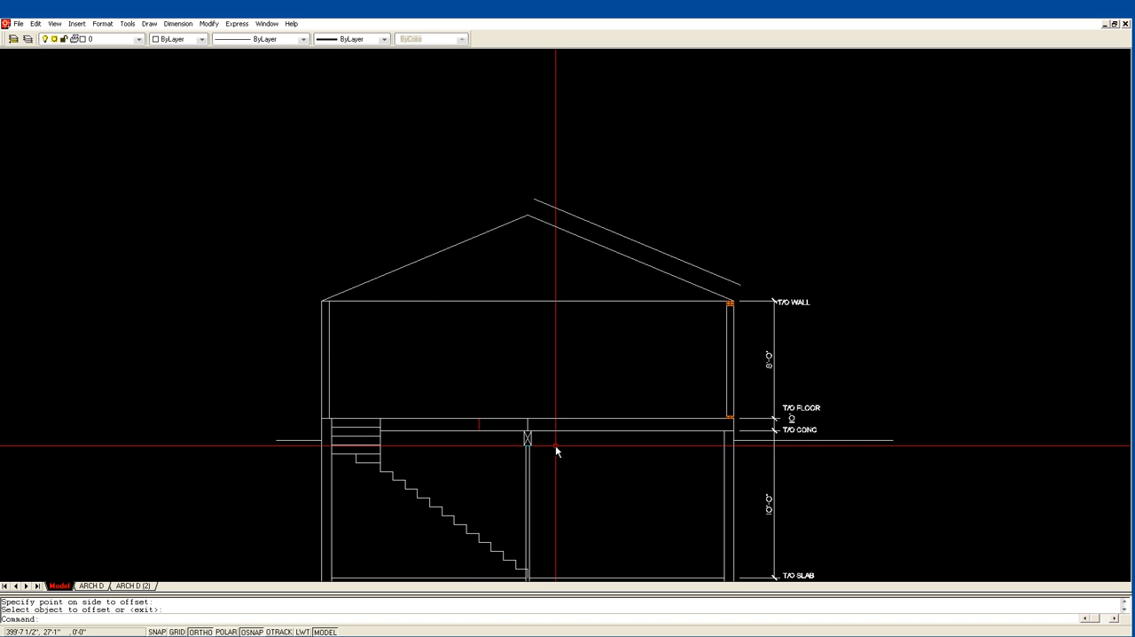
{"action": "middle_click_drag", "start_coordinate": [535, 567], "coordinate": [536, 504]}
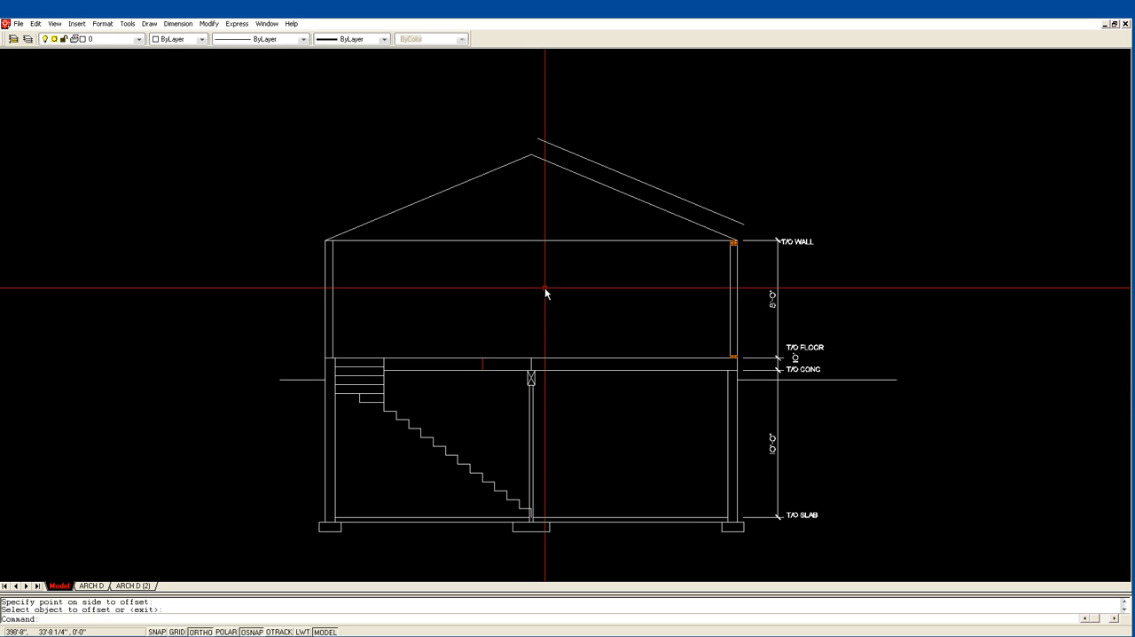
{"action": "type", "text": "l"}
{"action": "key", "text": "Return"}
{"action": "left_click", "coordinate": [531, 359]}
{"action": "left_click", "coordinate": [539, 102]}
{"action": "key", "text": "Return"}
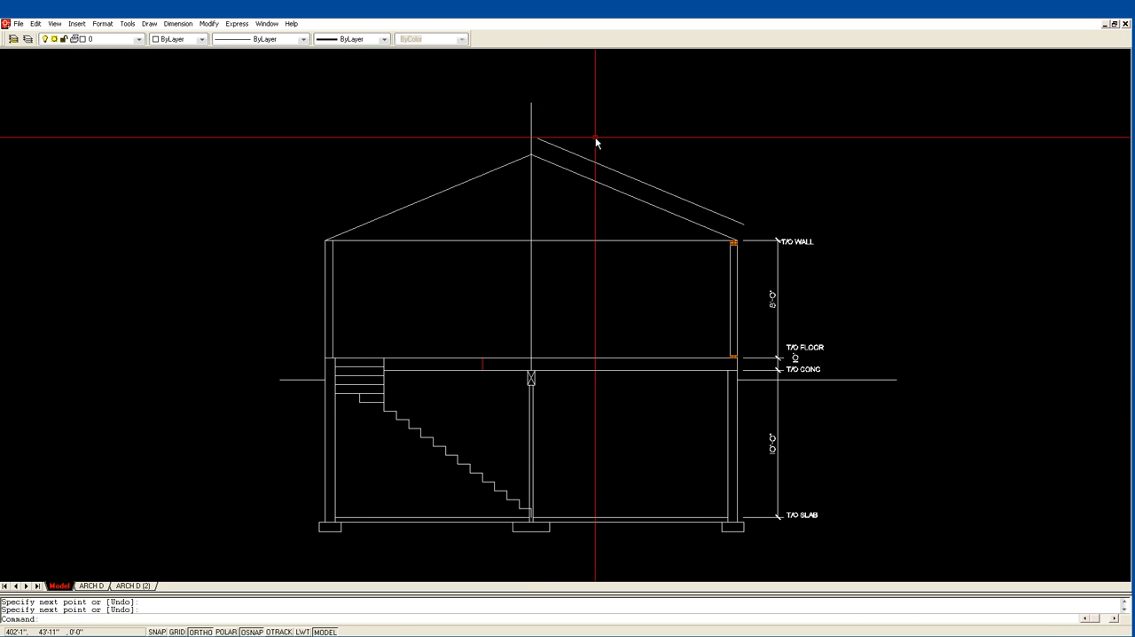
Offset the vertical line through the ridge 3" to each side.
{"action": "type", "text": "of"}
{"action": "key", "text": "Return"}
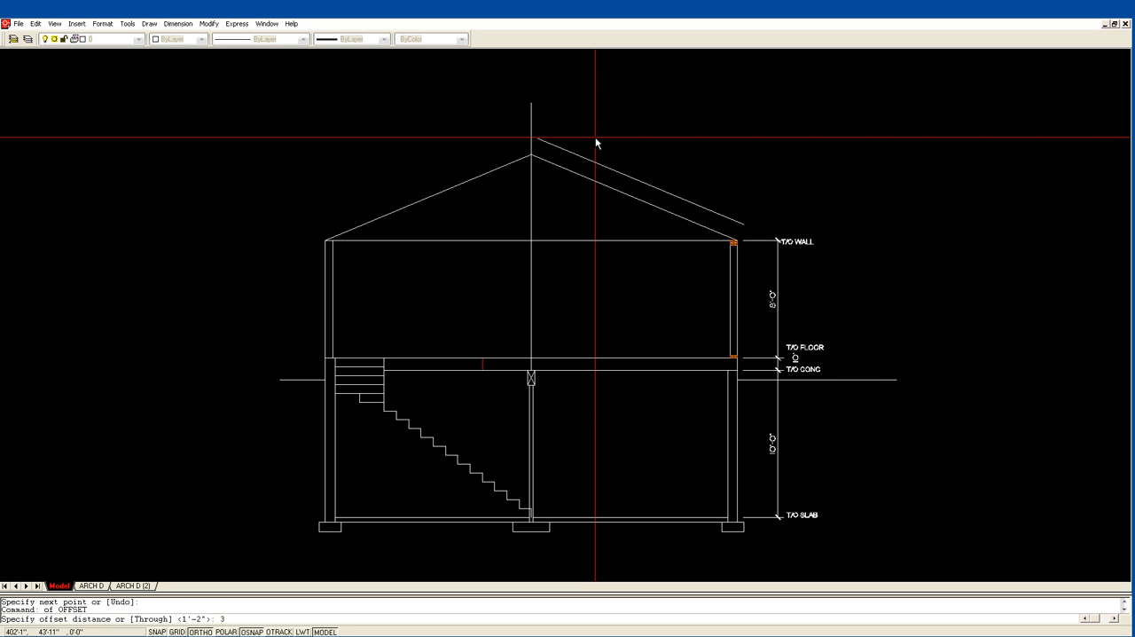
{"action": "key", "text": "Return"}
{"action": "left_click", "coordinate": [531, 211]}
{"action": "left_click", "coordinate": [546, 209]}
{"action": "left_click", "coordinate": [531, 211]}
{"action": "left_click", "coordinate": [521, 210]}
{"action": "key", "text": "Return"}
Erase the middle one of the three vertical lines at the ridge.
{"action": "type", "text": "e"}
{"action": "key", "text": "Return"}
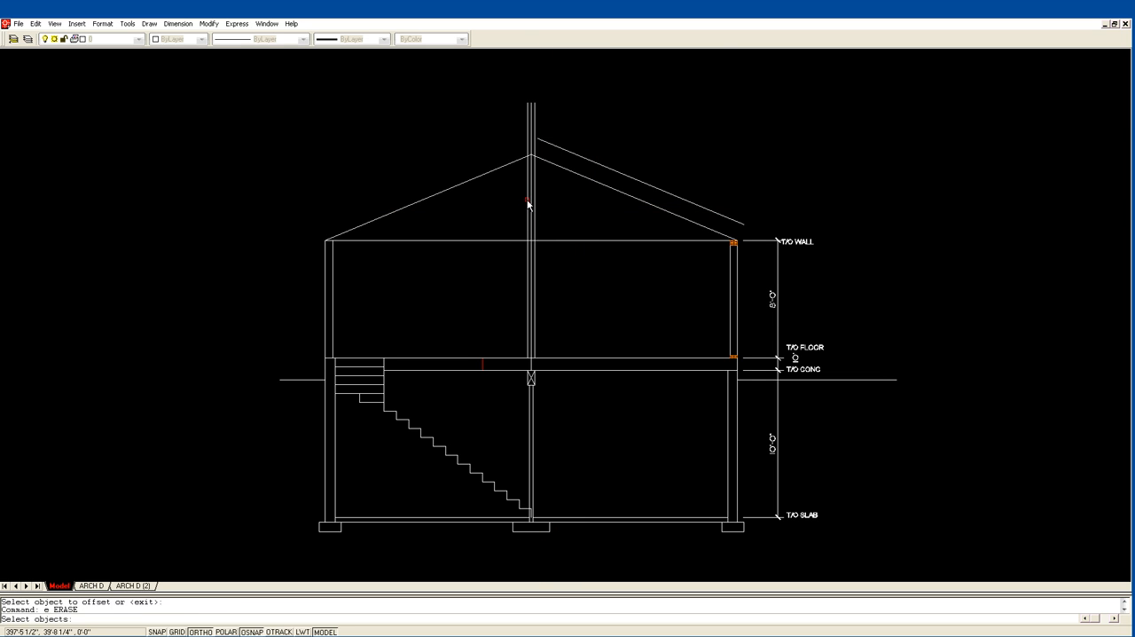
{"action": "left_click", "coordinate": [531, 204]}
{"action": "key", "text": "Return"}
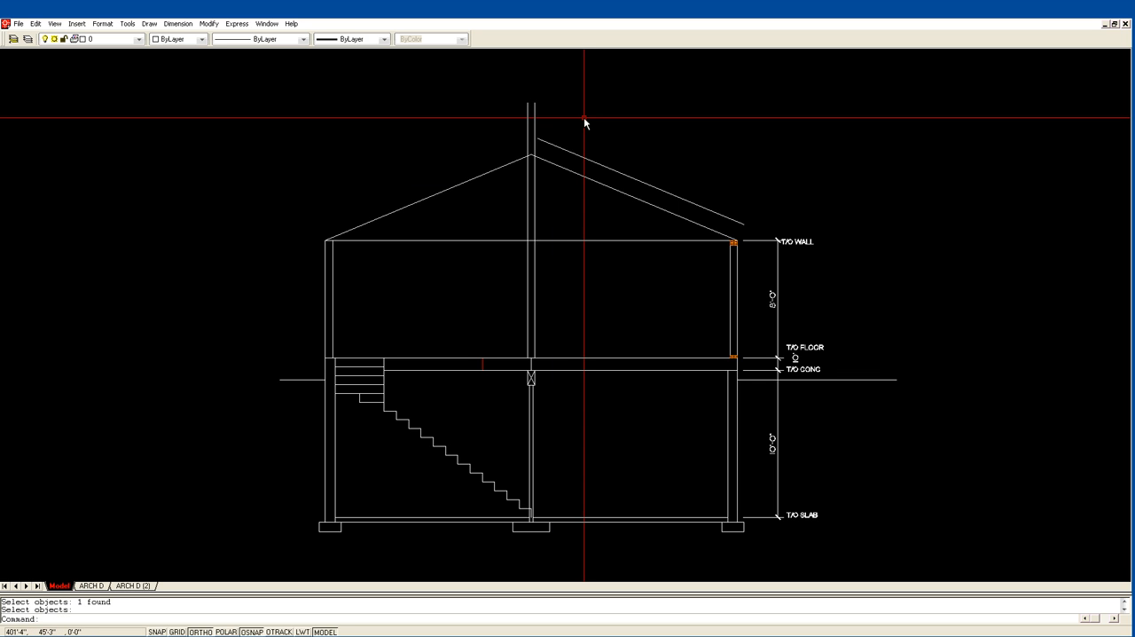
Draw a horizontal line from the roof ridge to the right, past the offset roof line.
{"action": "type", "text": "l"}
{"action": "key", "text": "Return"}
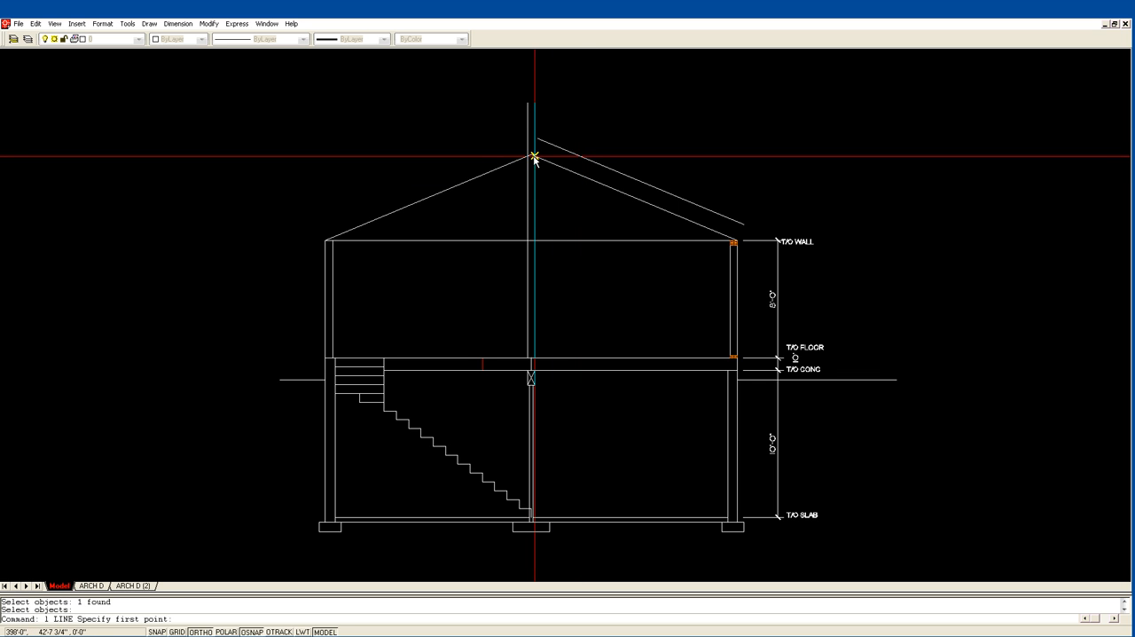
{"action": "left_click", "coordinate": [531, 155]}
{"action": "left_click", "coordinate": [610, 148]}
{"action": "key", "text": "Return"}
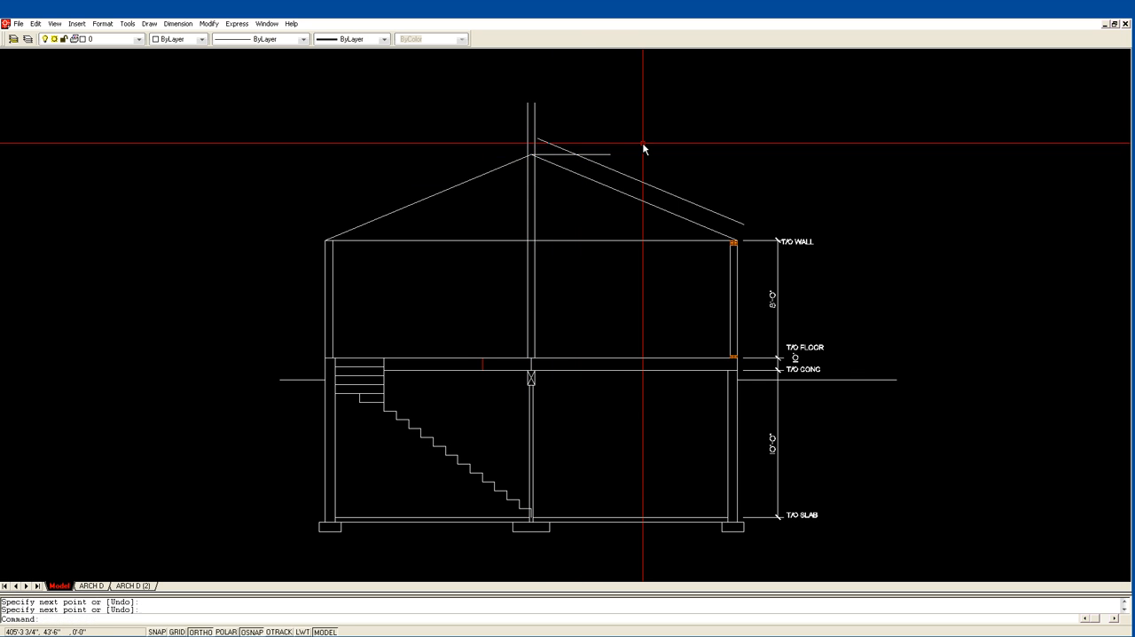
Offset the horizontal ridge line 12" downward.
{"action": "type", "text": "o"}
{"action": "key", "text": "Return"}
{"action": "type", "text": "12"}
{"action": "key", "text": "Return"}
{"action": "left_click", "coordinate": [568, 155]}
{"action": "left_click", "coordinate": [559, 182]}
{"action": "key", "text": "Return"}
Fillet the vertical and horizontal lines at the ridge with zero radius to form the ridge beam rectangle.
{"action": "type", "text": "f"}
{"action": "key", "text": "Return"}
{"action": "left_click", "coordinate": [535, 163]}
{"action": "key", "text": "Return"}
{"action": "left_click", "coordinate": [531, 169]}
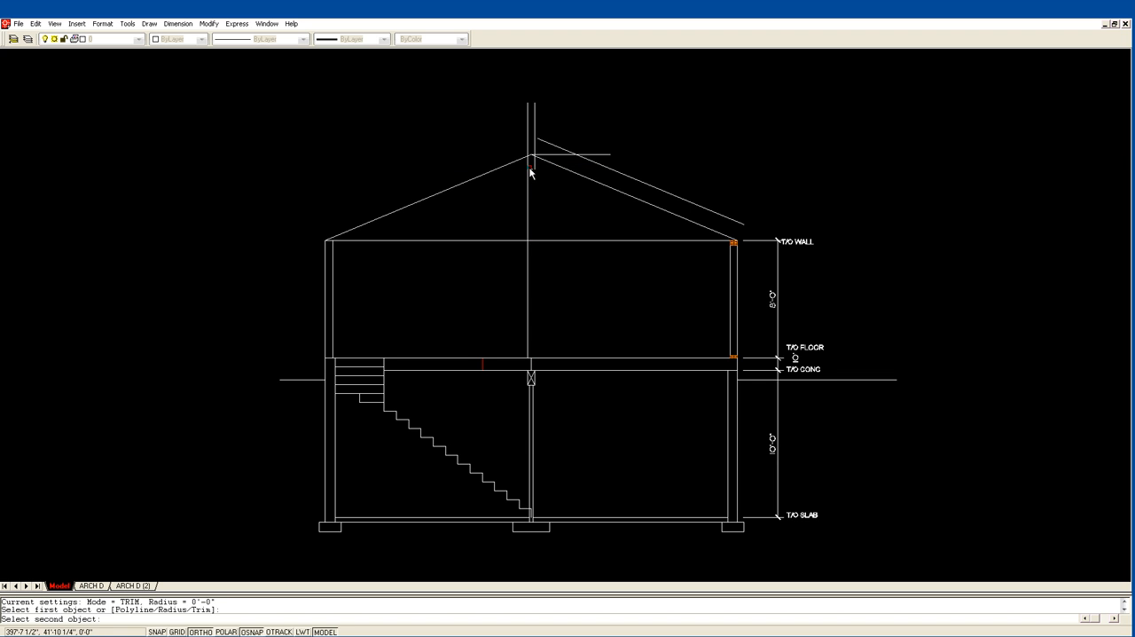
{"action": "left_click", "coordinate": [528, 164]}
{"action": "key", "text": "Return"}
{"action": "left_click", "coordinate": [528, 160]}
{"action": "left_click", "coordinate": [537, 160]}
{"action": "key", "text": "Return"}
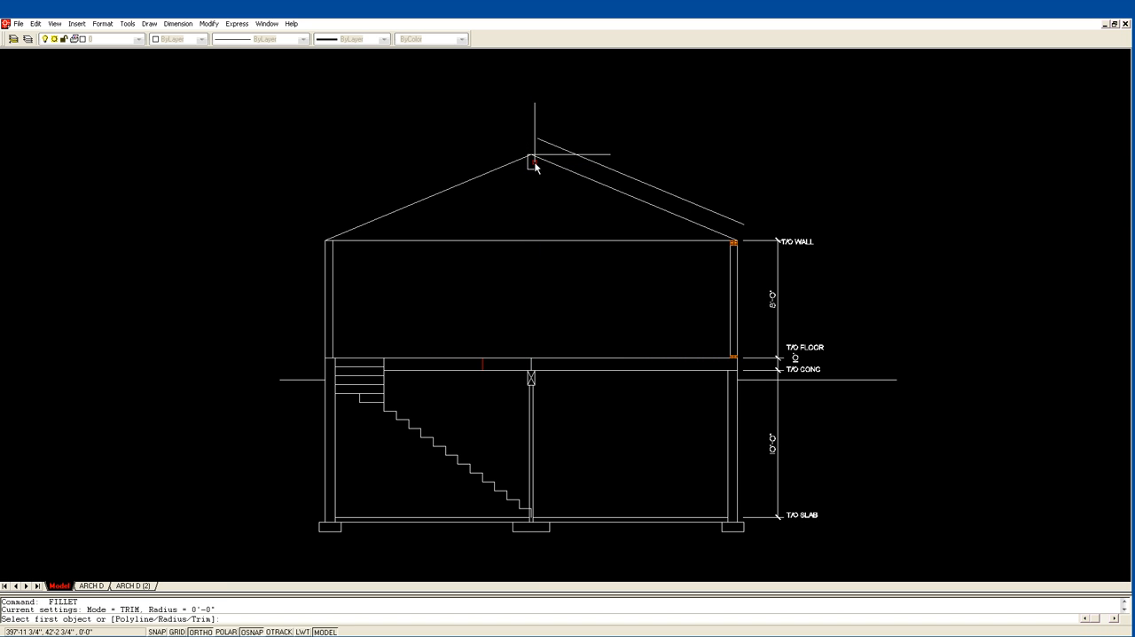
{"action": "left_click", "coordinate": [535, 164]}
{"action": "left_click", "coordinate": [532, 154]}
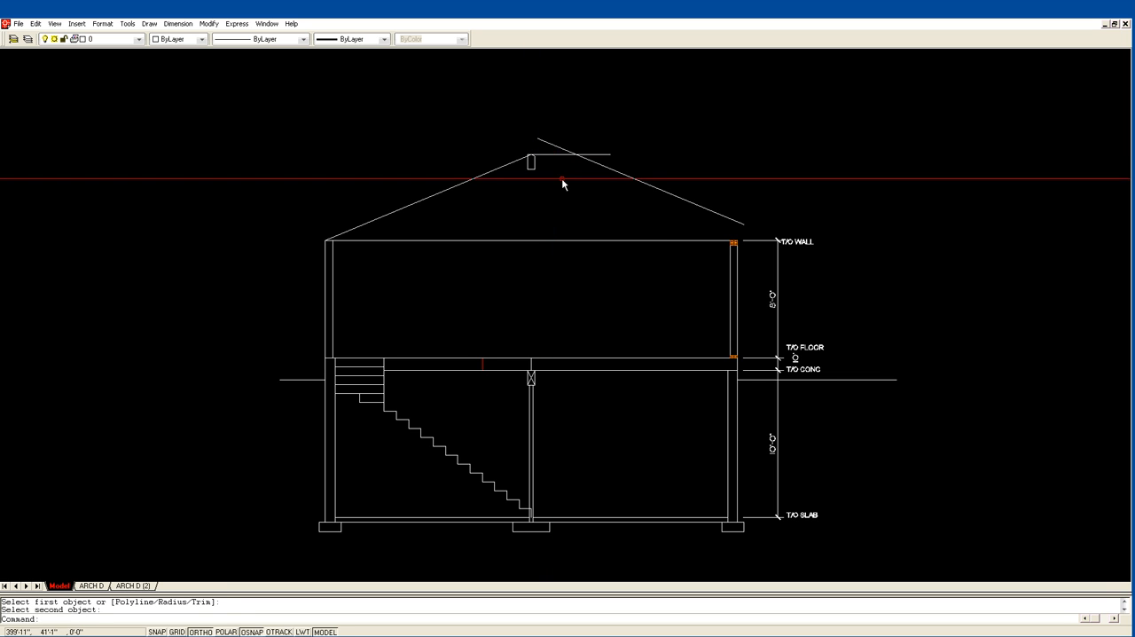
Fillet the ridge beam's right side with its top line to close the upper right corner.
{"action": "type", "text": "z"}
{"action": "key", "text": "Return"}
{"action": "left_click", "coordinate": [463, 199]}
{"action": "left_click", "coordinate": [644, 97]}
{"action": "type", "text": "f"}
{"action": "key", "text": "Return"}
{"action": "left_click", "coordinate": [470, 364]}
{"action": "key", "text": "Escape"}
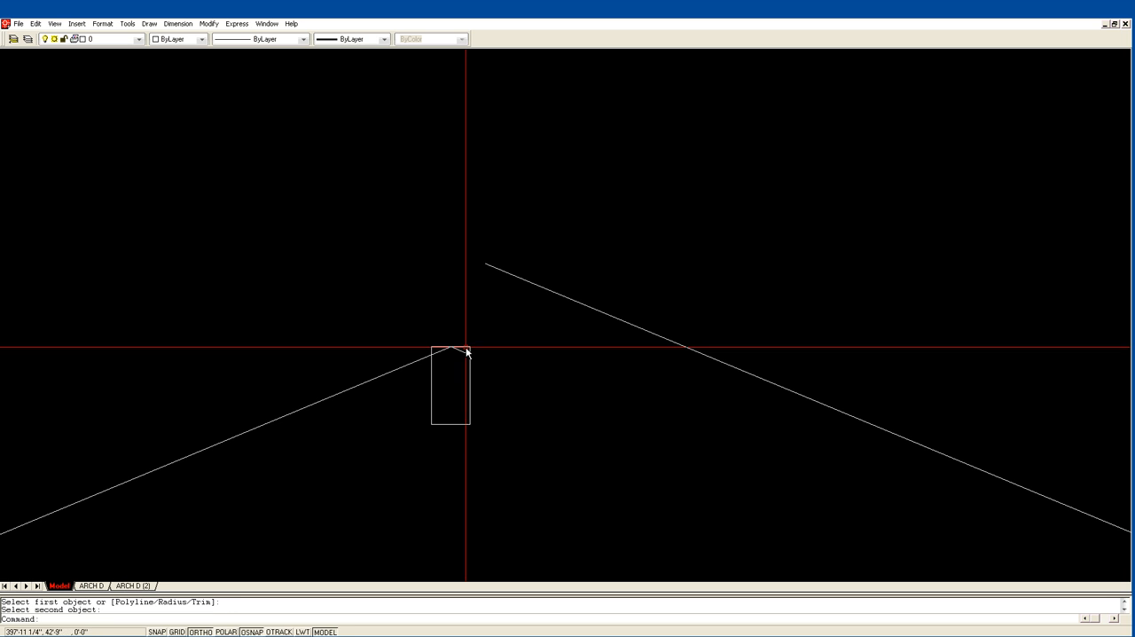
Offset the upper sloped line 14" downward to restore the right roof line.
{"action": "scroll", "coordinate": [626, 278], "scroll_direction": "down", "scroll_amount": 1}
{"action": "scroll", "coordinate": [631, 246], "scroll_direction": "down", "scroll_amount": 1}
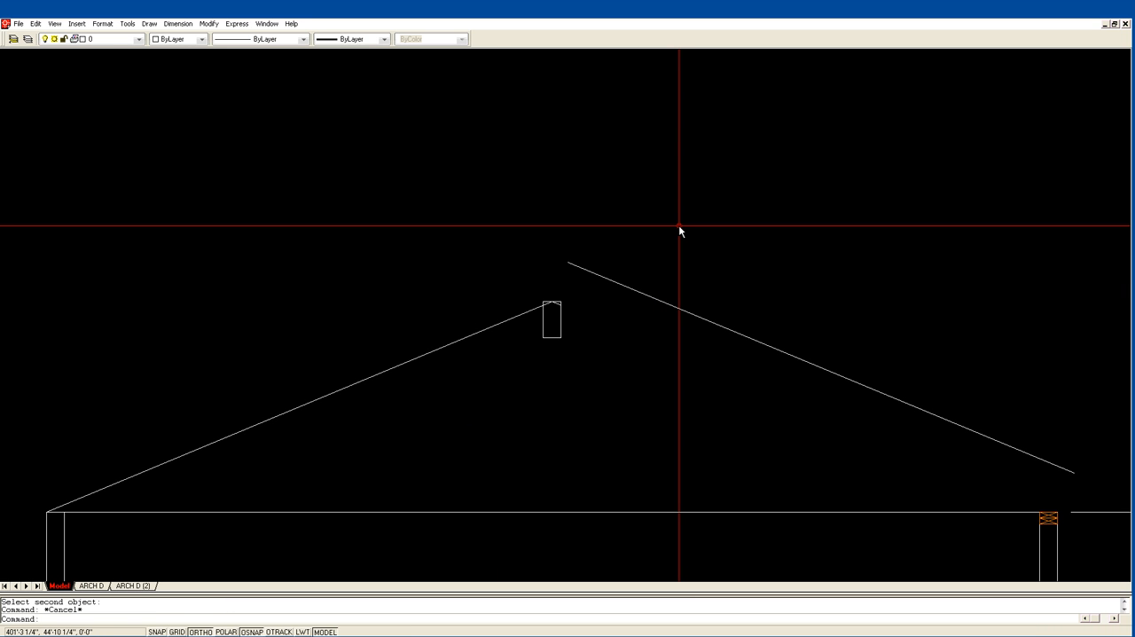
{"action": "type", "text": "of"}
{"action": "key", "text": "Return"}
{"action": "type", "text": "1"}
{"action": "key", "text": "Return"}
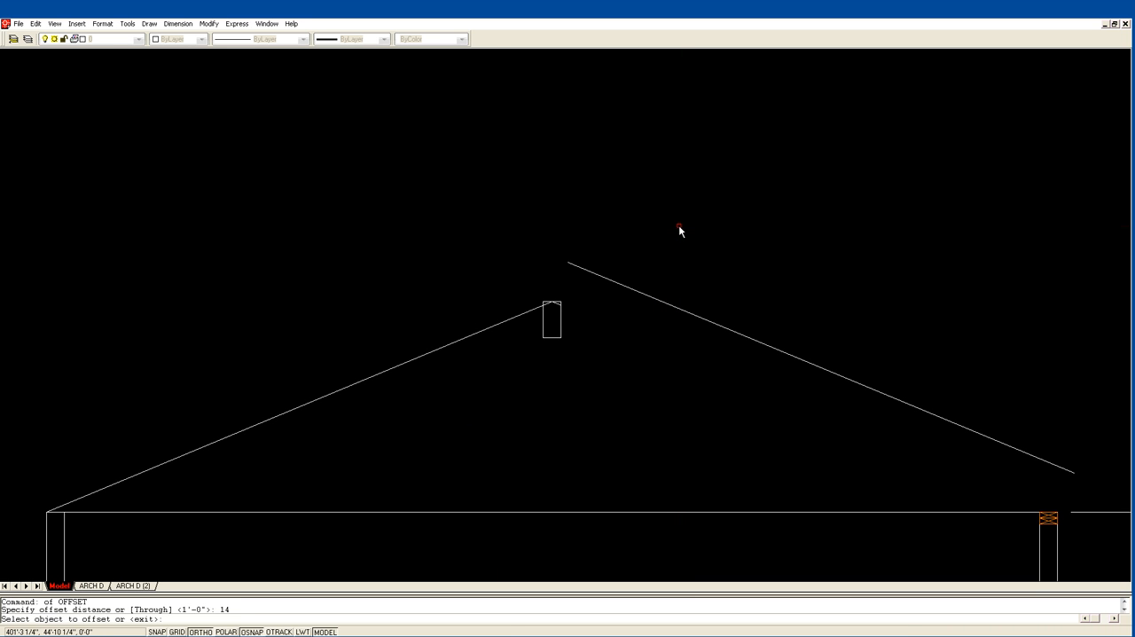
{"action": "left_click", "coordinate": [677, 308]}
{"action": "left_click", "coordinate": [671, 319]}
{"action": "key", "text": "Return"}
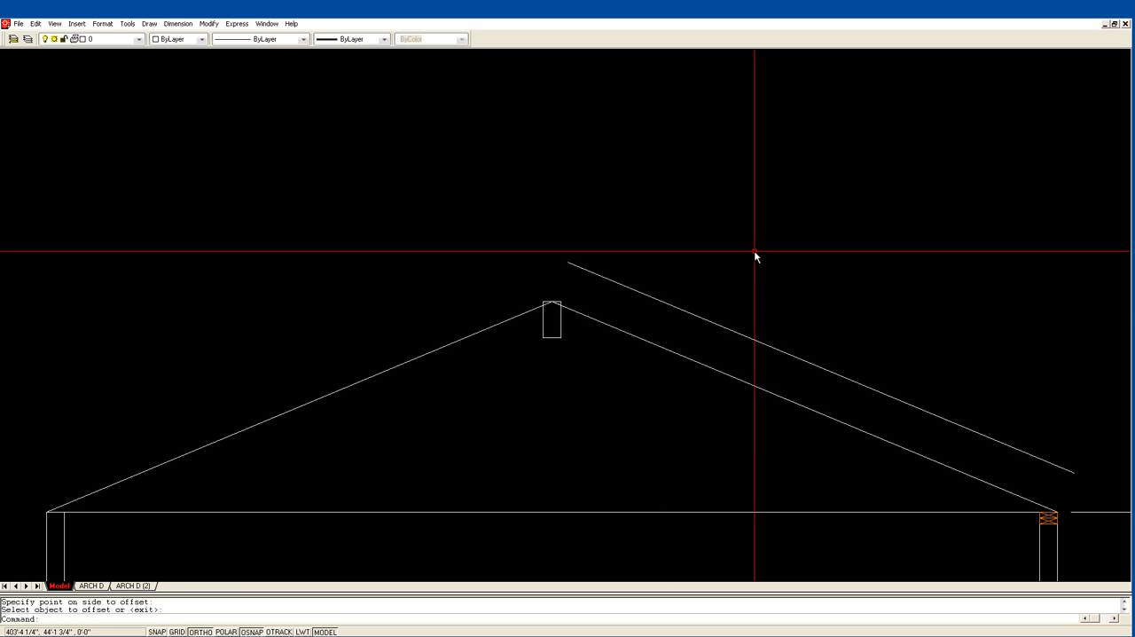
Extend both sides of the ridge beam down to the top-of-floor line.
{"action": "scroll", "coordinate": [786, 233], "scroll_direction": "down", "scroll_amount": 1}
{"action": "mouse_move", "coordinate": [621, 319]}
{"action": "middle_mouse_down"}
{"action": "mouse_move", "coordinate": [601, 258]}
{"action": "mouse_move", "coordinate": [607, 182]}
{"action": "middle_mouse_up"}
{"action": "type", "text": "ex"}
{"action": "key", "text": "Return"}
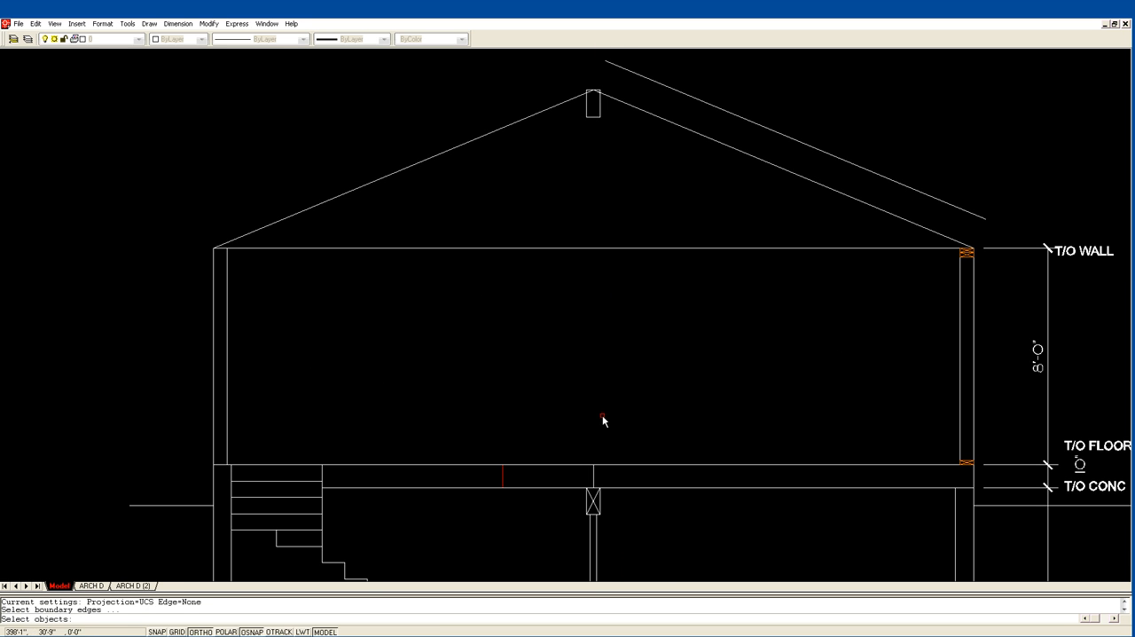
{"action": "left_click", "coordinate": [600, 464]}
{"action": "left_click", "coordinate": [601, 471]}
{"action": "key", "text": "Return"}
{"action": "left_click", "coordinate": [600, 113]}
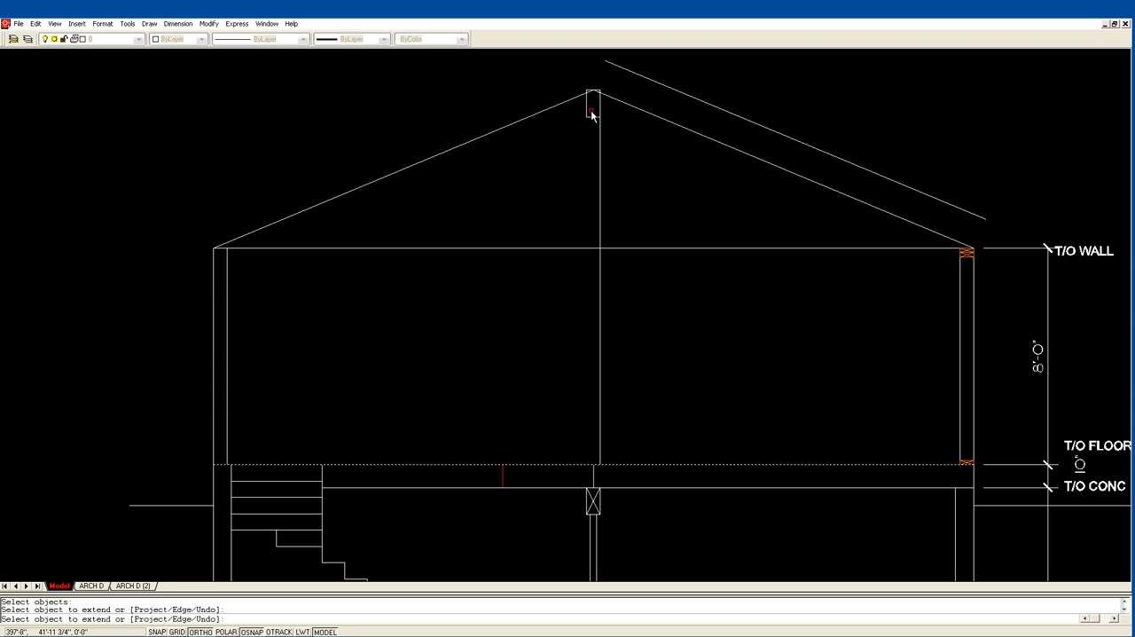
{"action": "left_click", "coordinate": [586, 108]}
{"action": "key", "text": "Return"}
Erase the offset line above the right roof slope.
{"action": "mouse_move", "coordinate": [701, 362]}
{"action": "middle_mouse_down"}
{"action": "mouse_move", "coordinate": [684, 250]}
{"action": "mouse_move", "coordinate": [671, 232]}
{"action": "middle_mouse_up"}
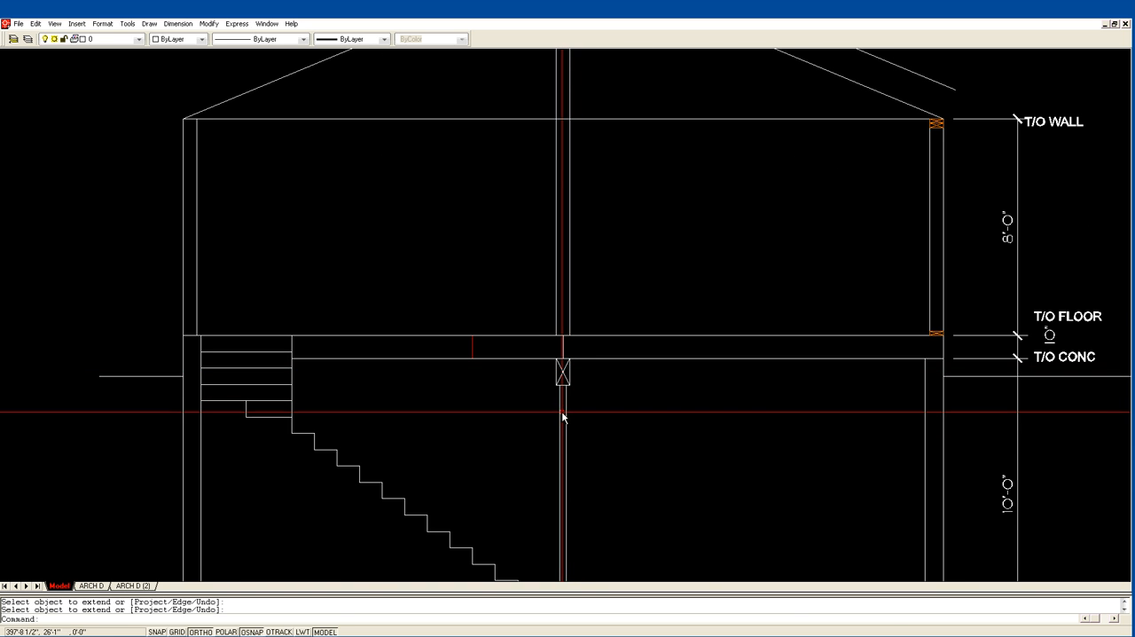
{"action": "scroll", "coordinate": [591, 461], "scroll_direction": "down", "scroll_amount": 1}
{"action": "mouse_move", "coordinate": [607, 518]}
{"action": "middle_mouse_down"}
{"action": "mouse_move", "coordinate": [552, 337]}
{"action": "mouse_move", "coordinate": [578, 309]}
{"action": "mouse_move", "coordinate": [587, 513]}
{"action": "middle_mouse_up"}
{"action": "middle_click_drag", "start_coordinate": [591, 194], "coordinate": [594, 353]}
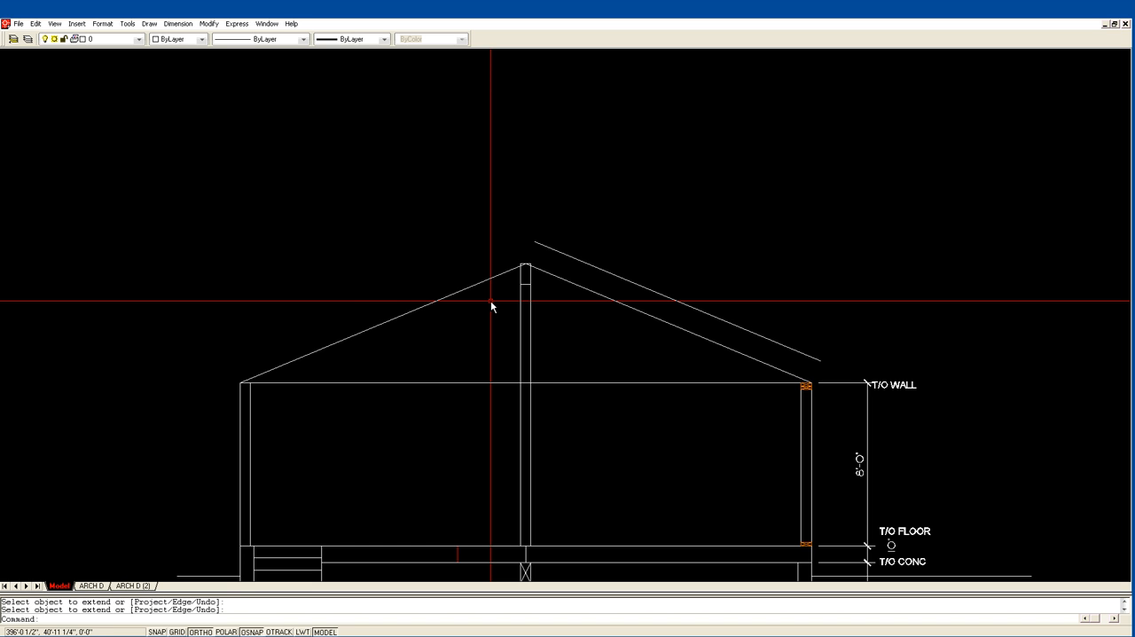
{"action": "type", "text": "e"}
{"action": "key", "text": "Return"}
{"action": "left_click", "coordinate": [653, 299]}
{"action": "left_click", "coordinate": [636, 266]}
{"action": "key", "text": "Return"}
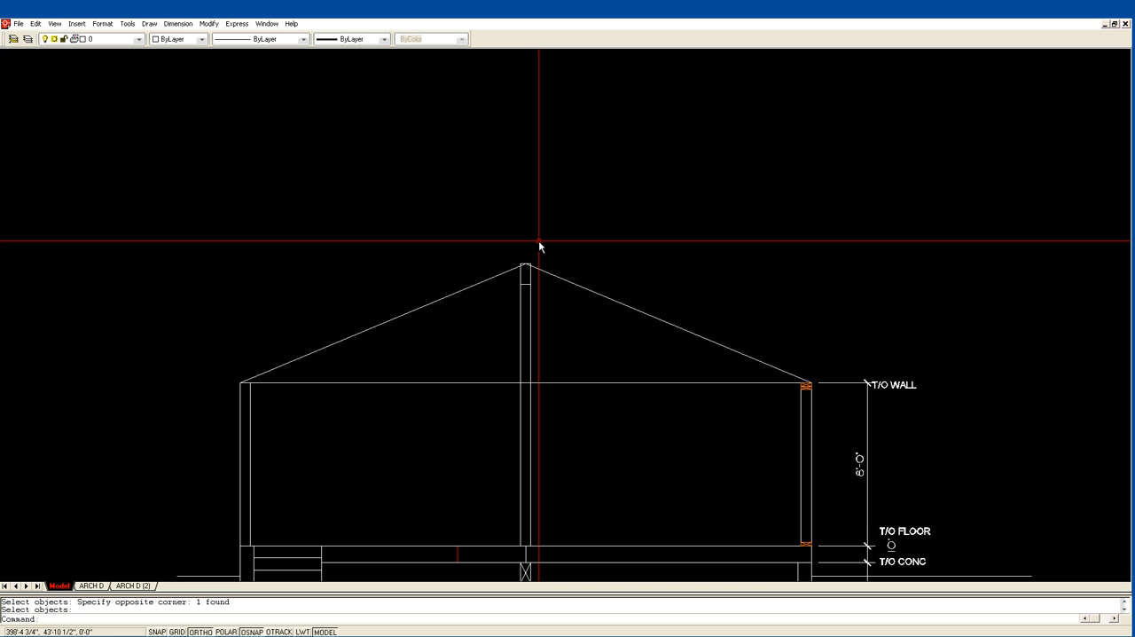
Erase the ridge beam and the two vertical post lines beneath it, keeping the roof lines.
{"action": "type", "text": "e"}
{"action": "key", "text": "Return"}
{"action": "left_click", "coordinate": [541, 301]}
{"action": "left_click", "coordinate": [504, 277]}
{"action": "key", "text": "Return"}
{"action": "type", "text": "e"}
{"action": "key", "text": "Return"}
{"action": "left_click", "coordinate": [511, 283]}
{"action": "left_click", "coordinate": [564, 238]}
{"action": "key", "text": "Return"}
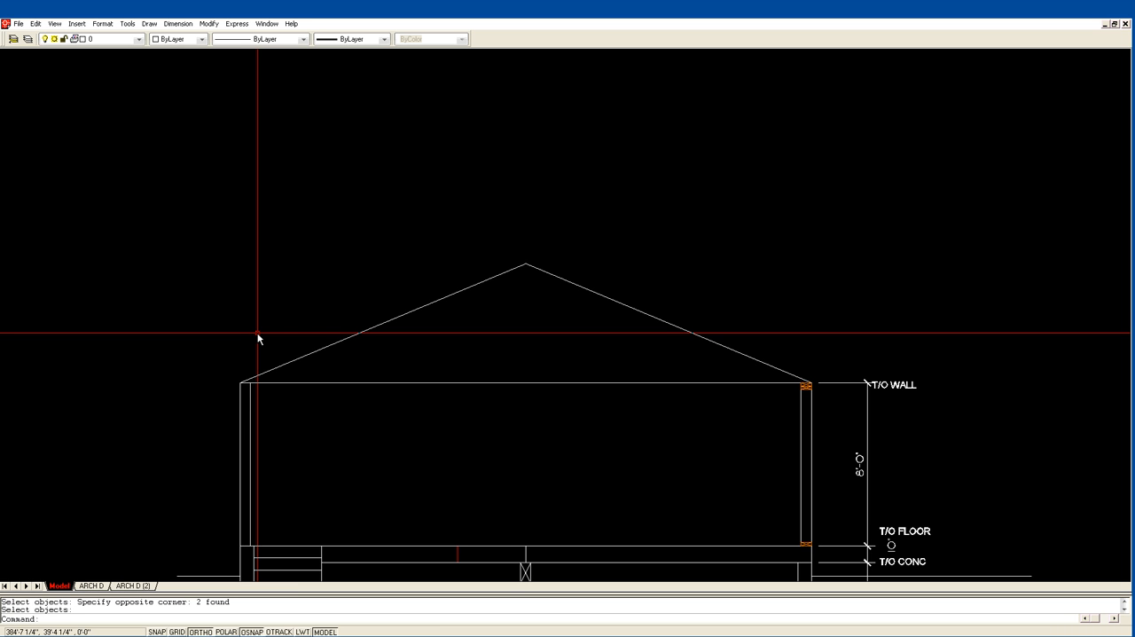
Offset the horizontal top-of-wall line 5.5" upward.
{"action": "type", "text": "of"}
{"action": "key", "text": "Return"}
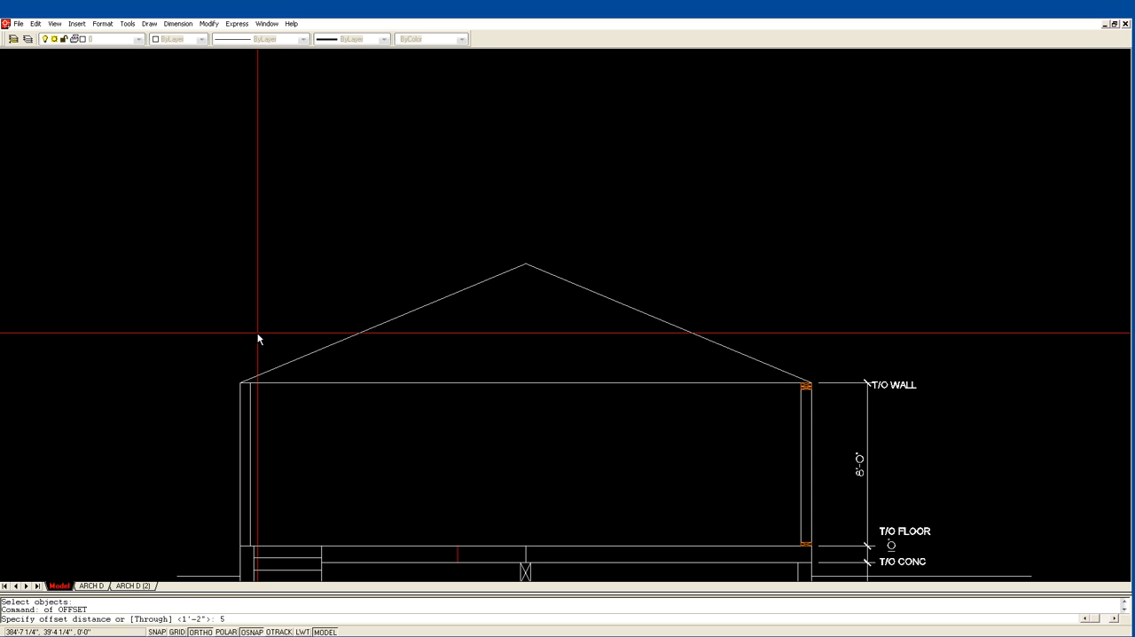
{"action": "type", "text": "5.5"}
{"action": "key", "text": "Return"}
{"action": "left_click", "coordinate": [295, 382]}
{"action": "left_click", "coordinate": [294, 315]}
{"action": "key", "text": "Return"}
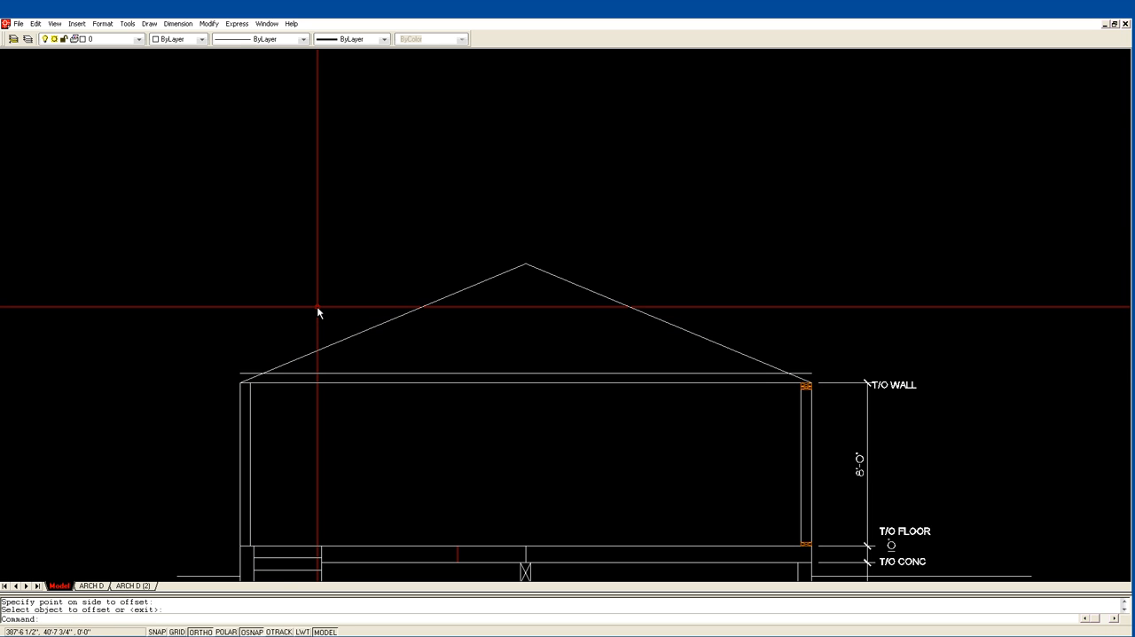
Move the left roof line up from the wall's outer top corner to the left end of the offset line.
{"action": "type", "text": "m"}
{"action": "key", "text": "Return"}
{"action": "left_click", "coordinate": [335, 325]}
{"action": "left_click", "coordinate": [293, 355]}
{"action": "key", "text": "Return"}
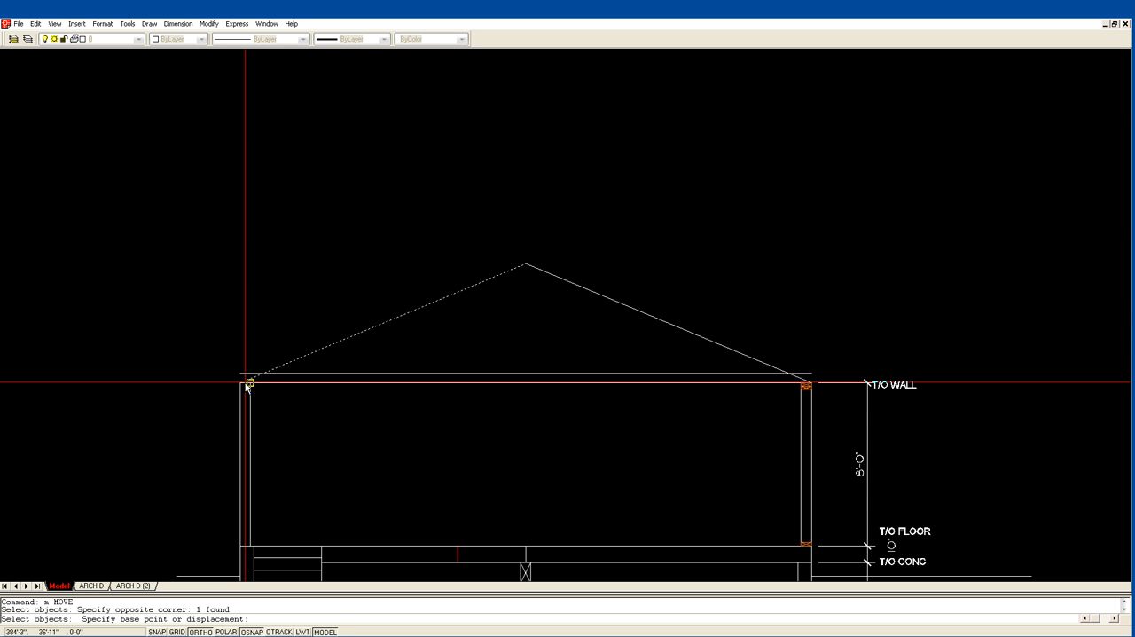
{"action": "left_click", "coordinate": [241, 382]}
{"action": "left_click", "coordinate": [241, 373]}
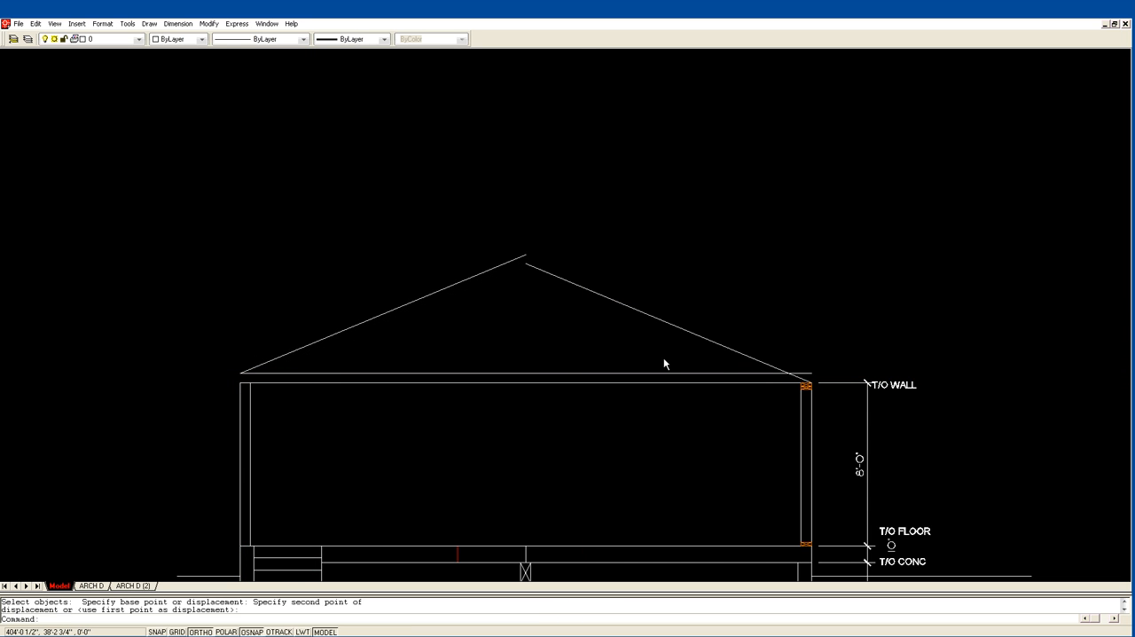
Move the right roof line up from the wall's outer top corner to the right end of the offset line.
{"action": "key", "text": "Return"}
{"action": "left_click", "coordinate": [743, 355]}
{"action": "key", "text": "Return"}
{"action": "left_click", "coordinate": [813, 383]}
{"action": "left_click", "coordinate": [812, 373]}
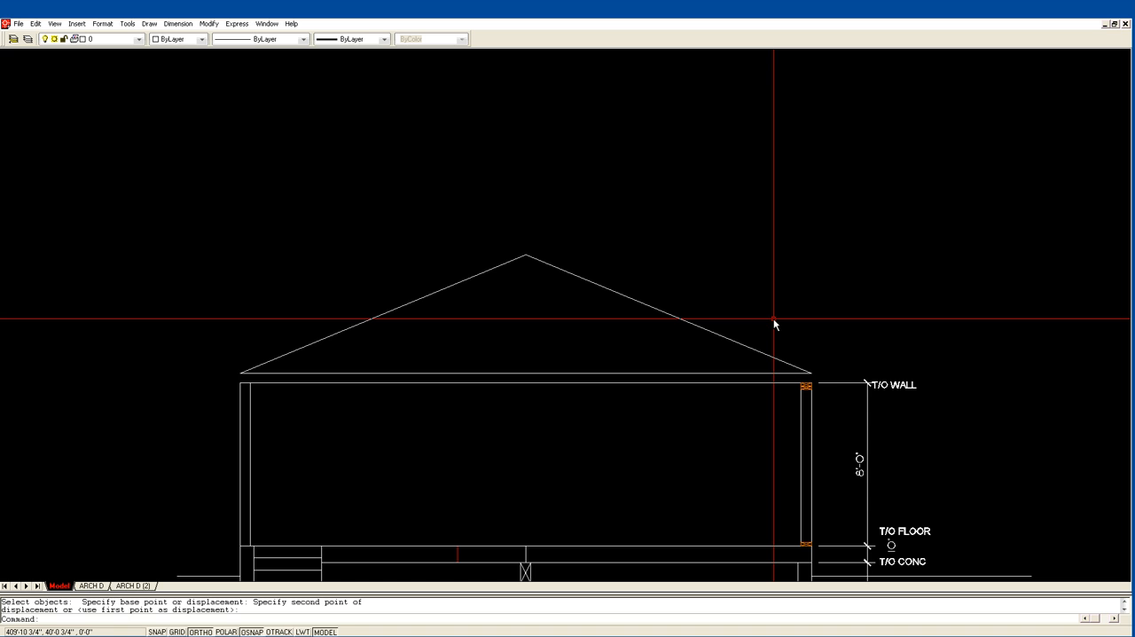
Offset the left and right roof lines 4" outward to give the rafters their depth.
{"action": "type", "text": "of"}
{"action": "key", "text": "Return"}
{"action": "type", "text": "4"}
{"action": "key", "text": "Return"}
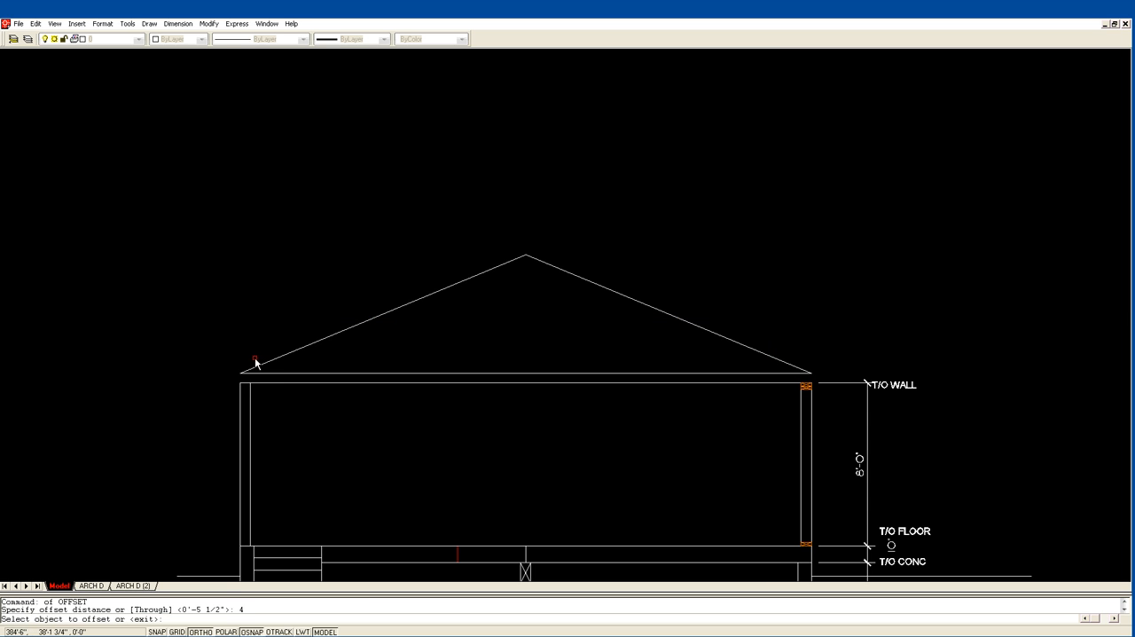
{"action": "left_click", "coordinate": [304, 349]}
{"action": "left_click", "coordinate": [292, 335]}
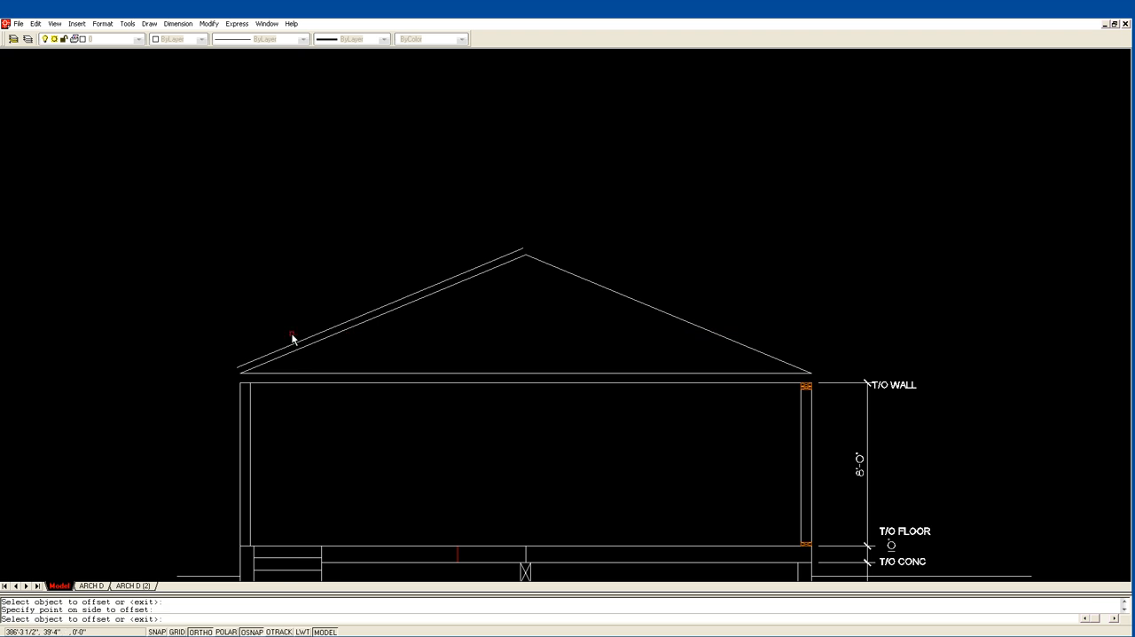
{"action": "left_click", "coordinate": [584, 280]}
{"action": "left_click", "coordinate": [598, 264]}
{"action": "key", "text": "Return"}
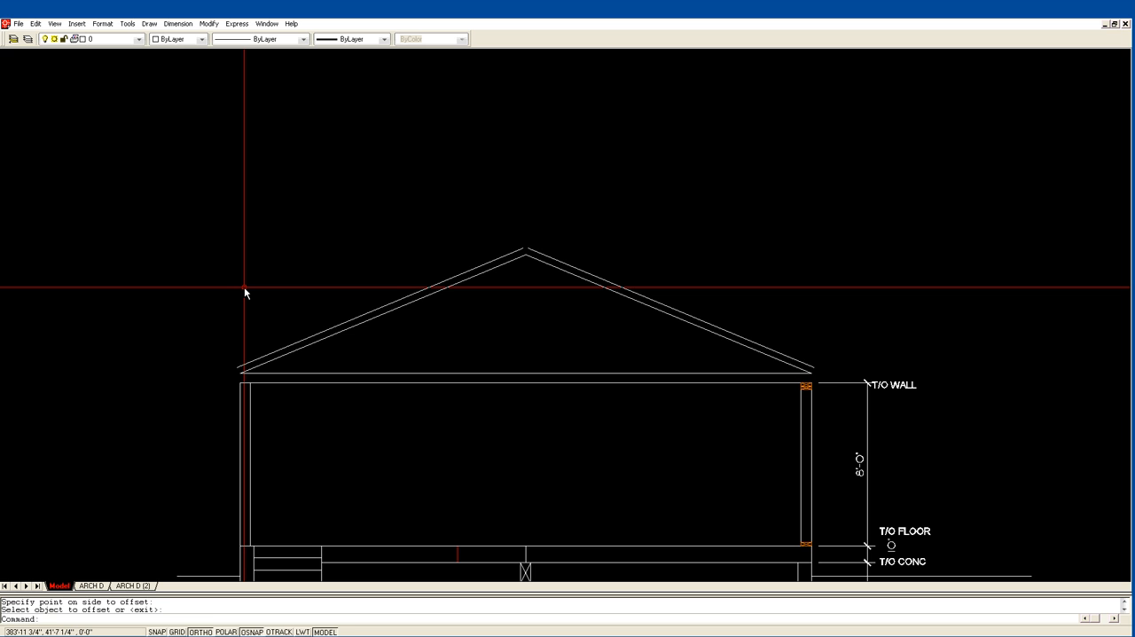
Offset the outer faces of both upper walls 24" outward for the roof overhangs.
{"action": "type", "text": "o"}
{"action": "key", "text": "Return"}
{"action": "type", "text": "24"}
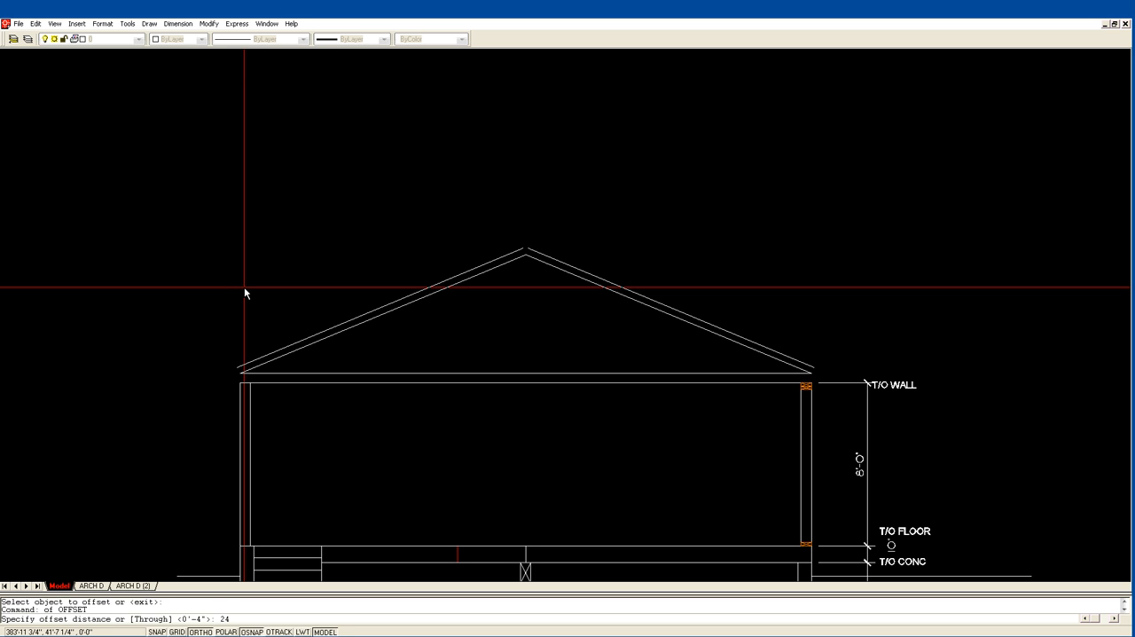
{"action": "key", "text": "Return"}
{"action": "left_click", "coordinate": [241, 399]}
{"action": "left_click", "coordinate": [216, 400]}
{"action": "left_click", "coordinate": [811, 426]}
{"action": "left_click", "coordinate": [824, 424]}
{"action": "key", "text": "Return"}
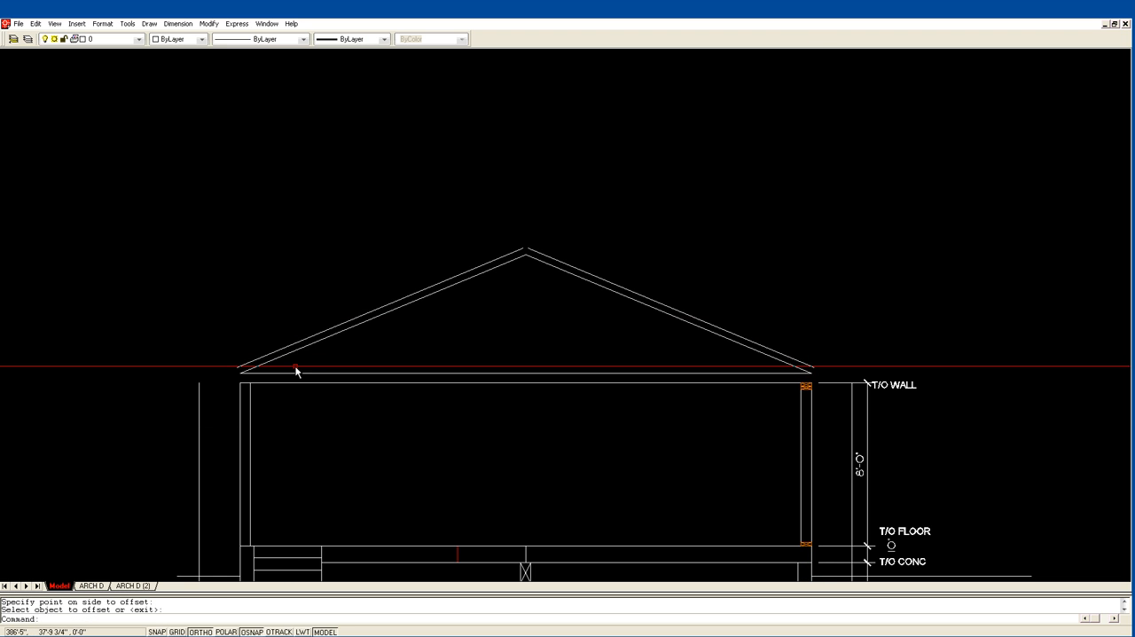
Fillet the left rafter's top and bottom lines with the overhang line to close the left eave.
{"action": "type", "text": "f"}
{"action": "key", "text": "Return"}
{"action": "left_click", "coordinate": [248, 365]}
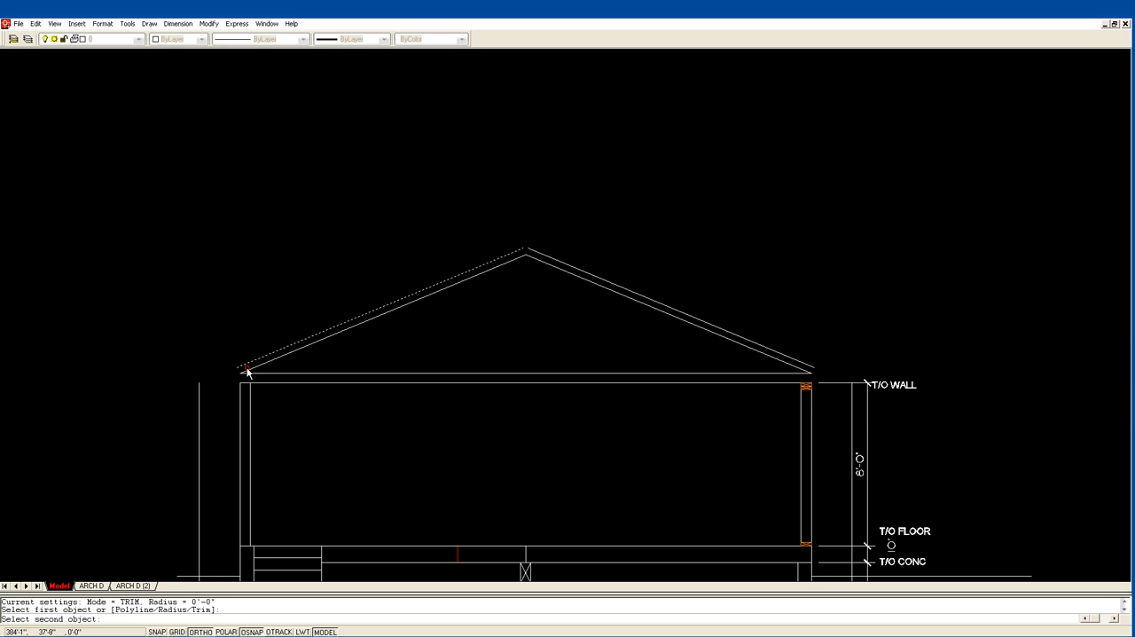
{"action": "left_click", "coordinate": [199, 396]}
{"action": "key", "text": "Return"}
{"action": "left_click", "coordinate": [201, 393]}
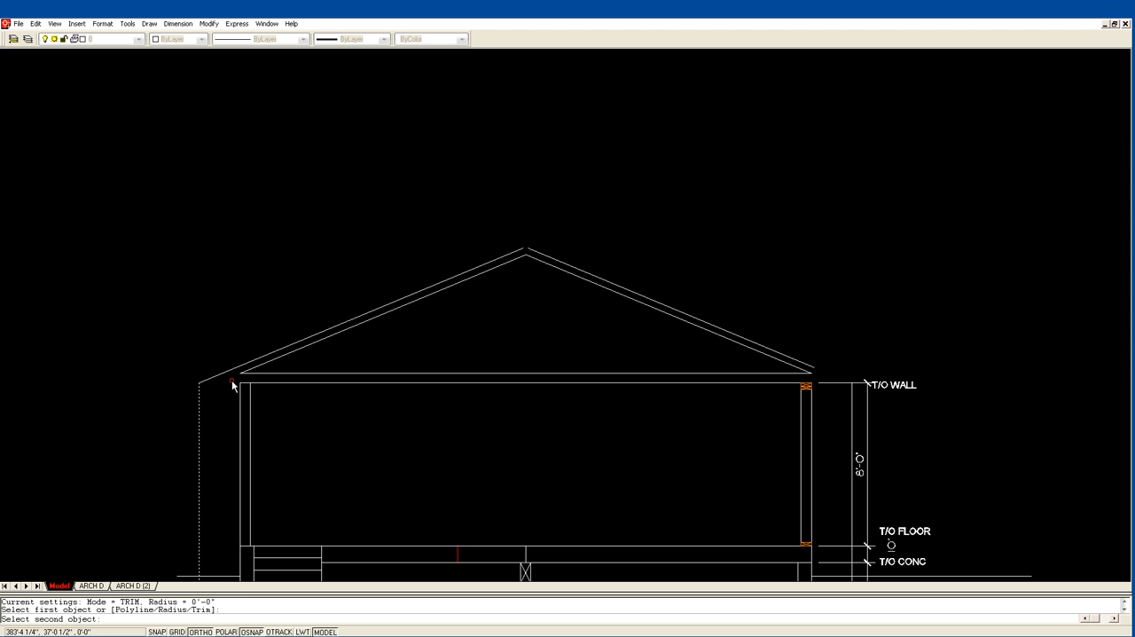
{"action": "left_click", "coordinate": [250, 369]}
{"action": "key", "text": "Escape"}
Draw a vertical line from the left wall's outer top corner up to the rafter's underside.
{"action": "type", "text": "l"}
{"action": "key", "text": "Return"}
{"action": "left_click", "coordinate": [239, 384]}
{"action": "key", "text": "Return"}
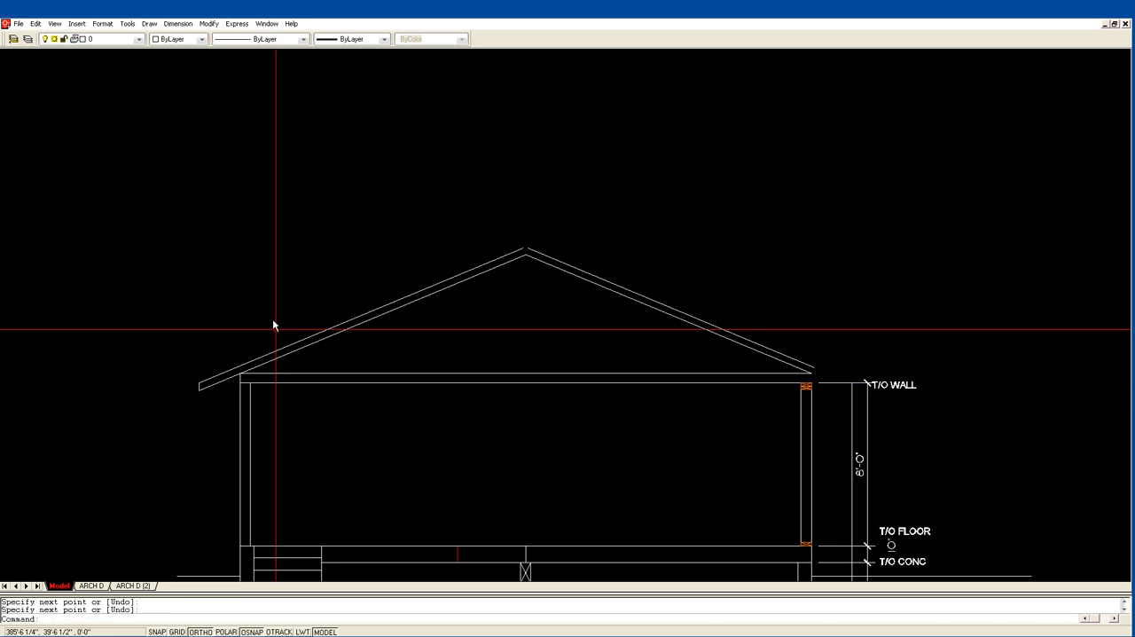
Offset the horizontal top-of-wall line 4" upward.
{"action": "type", "text": "of"}
{"action": "key", "text": "Return"}
{"action": "type", "text": "4"}
{"action": "key", "text": "Return"}
{"action": "left_click", "coordinate": [386, 382]}
{"action": "left_click", "coordinate": [393, 355]}
{"action": "key", "text": "Return"}
Erase the horizontal line 5.5" above the top of the wall.
{"action": "type", "text": "e"}
{"action": "key", "text": "Return"}
{"action": "left_click", "coordinate": [399, 373]}
{"action": "key", "text": "Return"}
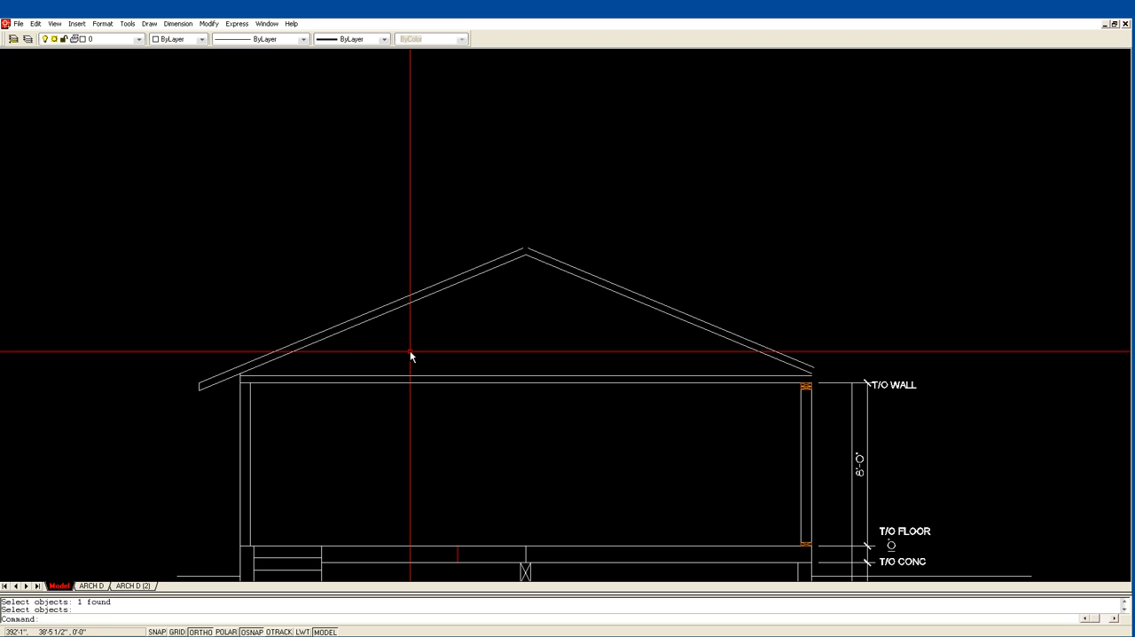
Draw a vertical line from the left wall's inner top corner up past the rafter lines.
{"action": "type", "text": "l"}
{"action": "key", "text": "Return"}
{"action": "left_click", "coordinate": [250, 383]}
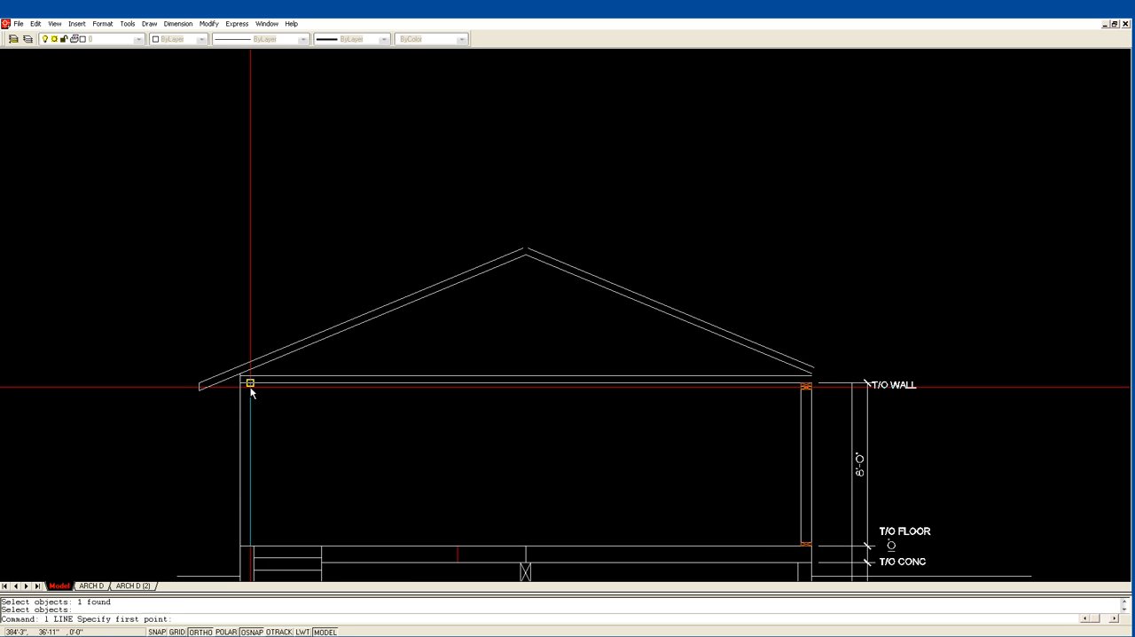
{"action": "left_click", "coordinate": [250, 338]}
{"action": "key", "text": "Return"}
Trim the new vertical line above the rafter's underside, plus the rafter's underside and upper ceiling line on its outer side.
{"action": "type", "text": "z"}
{"action": "key", "text": "Return"}
{"action": "left_click", "coordinate": [159, 402]}
{"action": "left_click", "coordinate": [367, 321]}
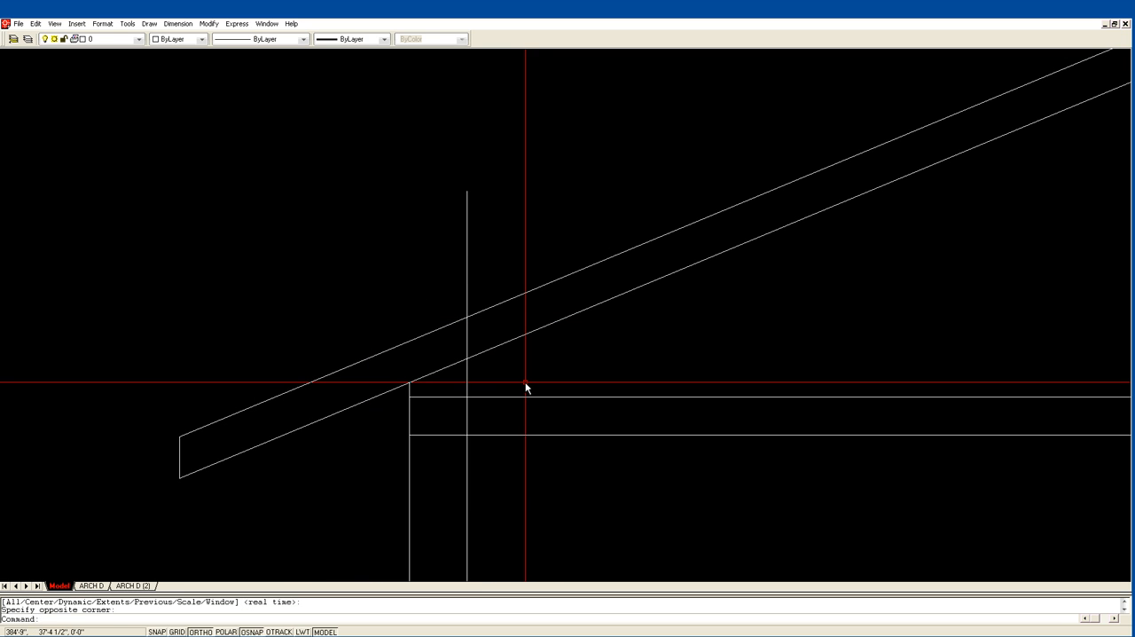
{"action": "type", "text": "tr"}
{"action": "key", "text": "Return"}
{"action": "left_click", "coordinate": [509, 419]}
{"action": "left_click", "coordinate": [445, 345]}
{"action": "key", "text": "Return"}
{"action": "left_click", "coordinate": [469, 341]}
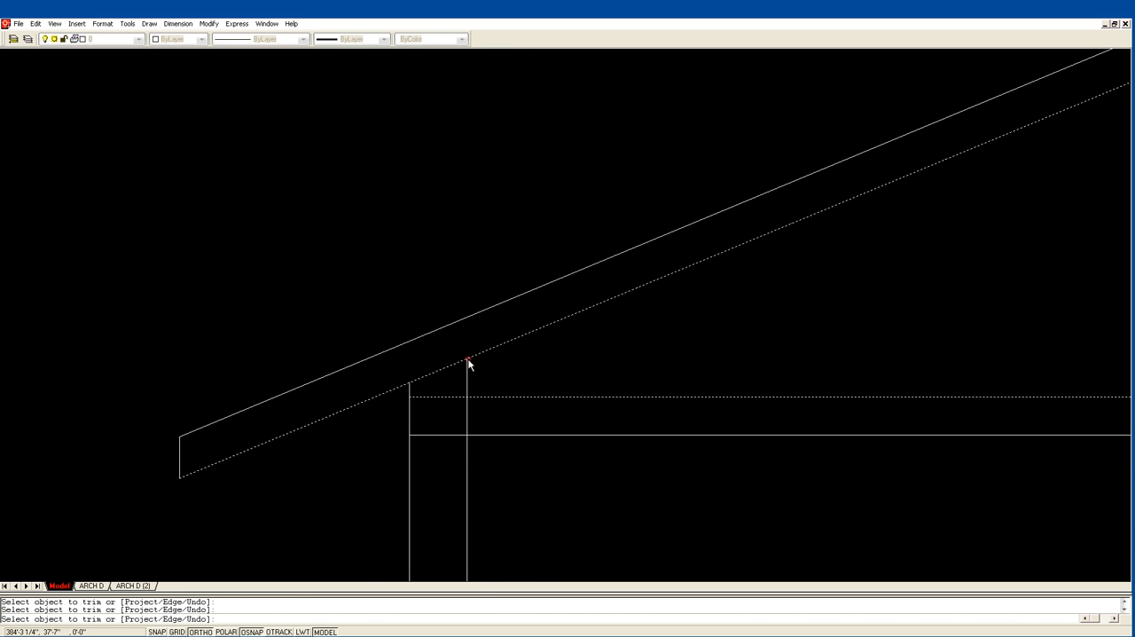
{"action": "left_click", "coordinate": [446, 397]}
{"action": "left_click", "coordinate": [447, 368]}
{"action": "key", "text": "Return"}
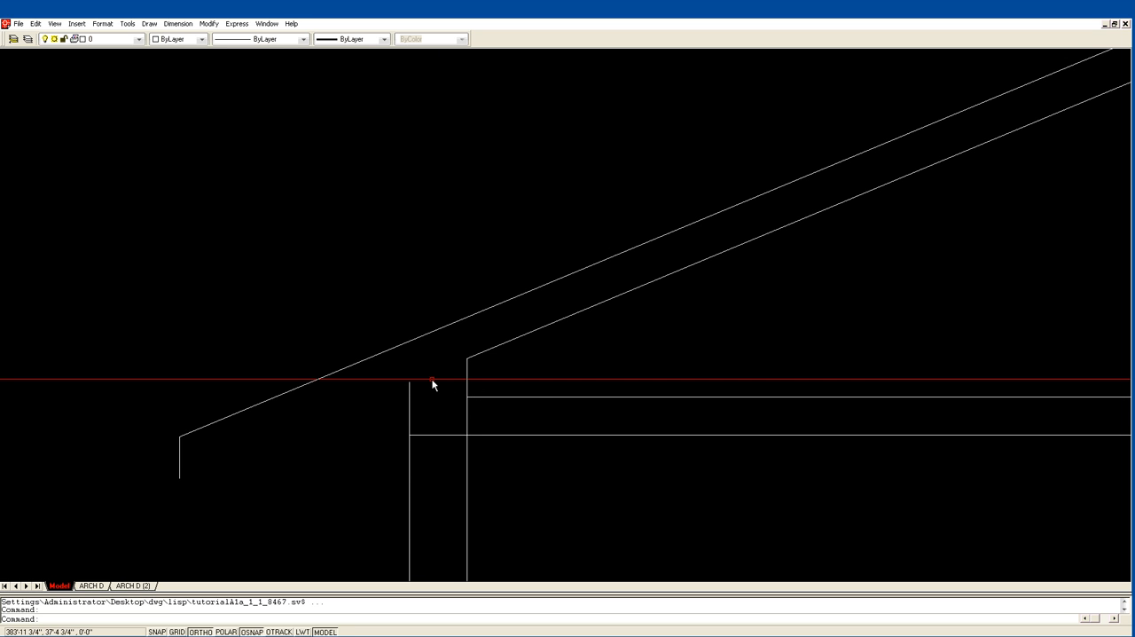
Draw the left overhang's underside from the top of the outer wall line to the bottom of the eave end.
{"action": "type", "text": "l"}
{"action": "key", "text": "Return"}
{"action": "left_click", "coordinate": [409, 382]}
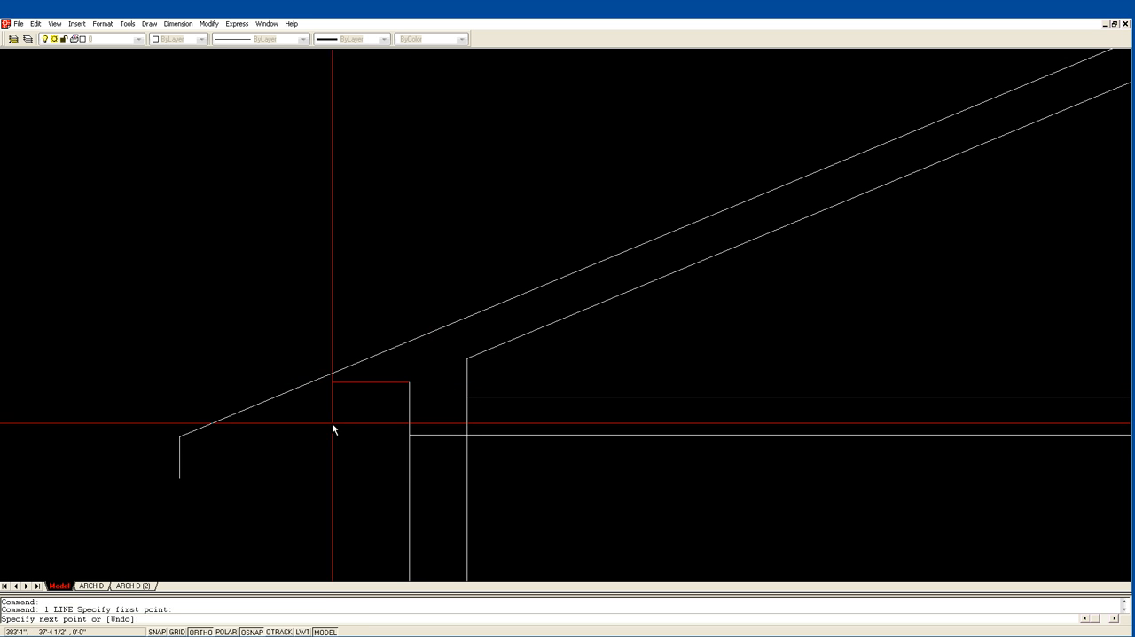
{"action": "left_click", "coordinate": [179, 479]}
{"action": "key", "text": "Return"}
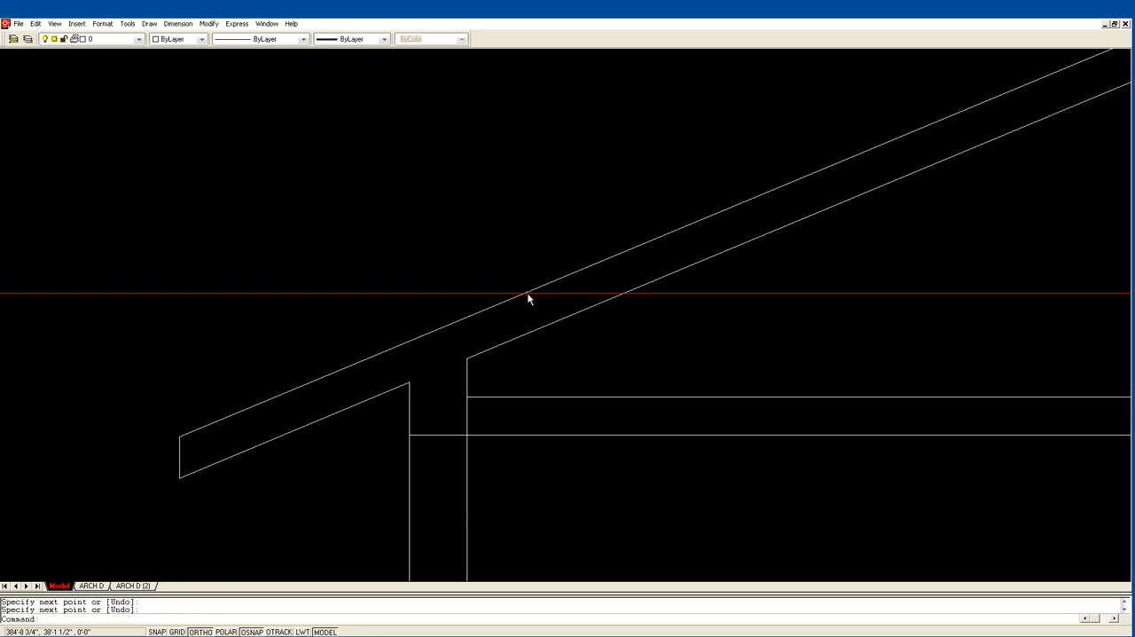
Trim the left wall's inner vertical line between the two horizontal ceiling lines.
{"action": "type", "text": "tr"}
{"action": "key", "text": "Return"}
{"action": "left_click", "coordinate": [507, 456]}
{"action": "left_click", "coordinate": [441, 387]}
{"action": "key", "text": "Return"}
{"action": "left_click", "coordinate": [467, 414]}
{"action": "key", "text": "Return"}
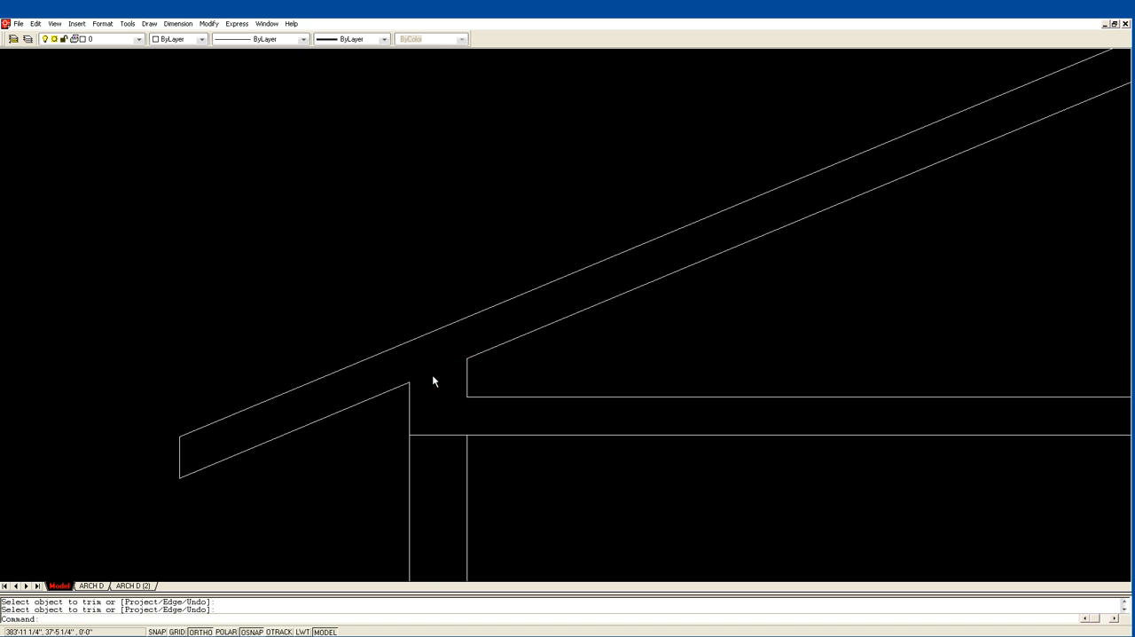
{"action": "scroll", "coordinate": [569, 347], "scroll_direction": "down", "scroll_amount": 1}
{"action": "middle_click_drag", "start_coordinate": [593, 373], "coordinate": [408, 316]}
{"action": "scroll", "coordinate": [426, 293], "scroll_direction": "down", "scroll_amount": 3}
{"action": "scroll", "coordinate": [424, 265], "scroll_direction": "down", "scroll_amount": 1}
{"action": "middle_click_drag", "start_coordinate": [424, 265], "coordinate": [348, 323]}
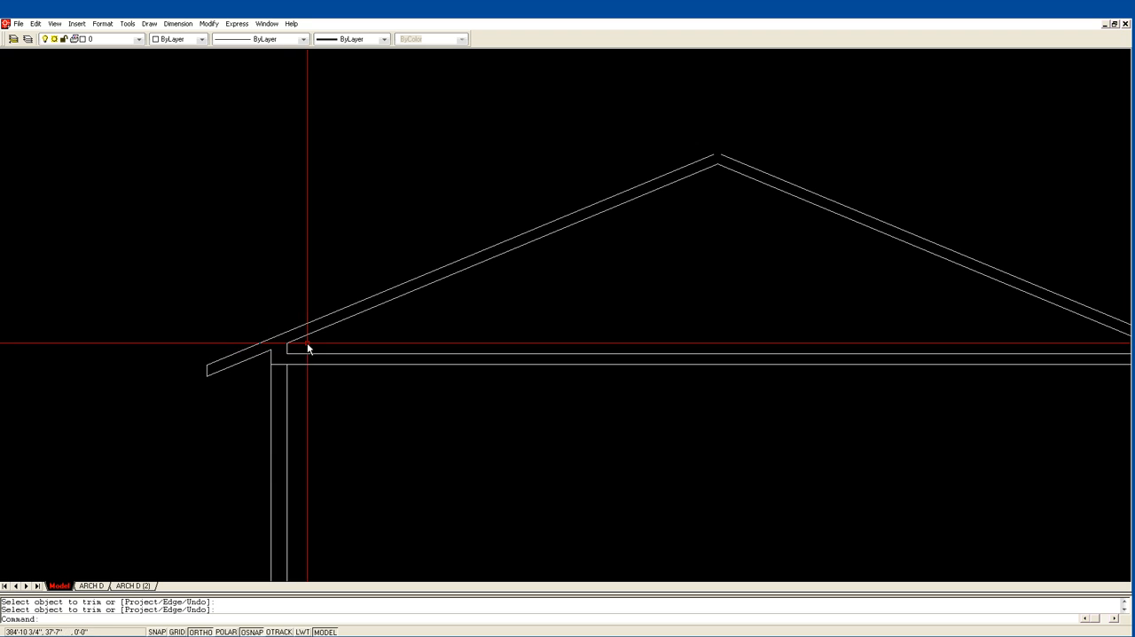
Fillet the two upper roof lines so they meet at the ridge.
{"action": "type", "text": "f"}
{"action": "key", "text": "Return"}
{"action": "left_click", "coordinate": [699, 161]}
{"action": "left_click", "coordinate": [724, 159]}
{"action": "key", "text": "Escape"}
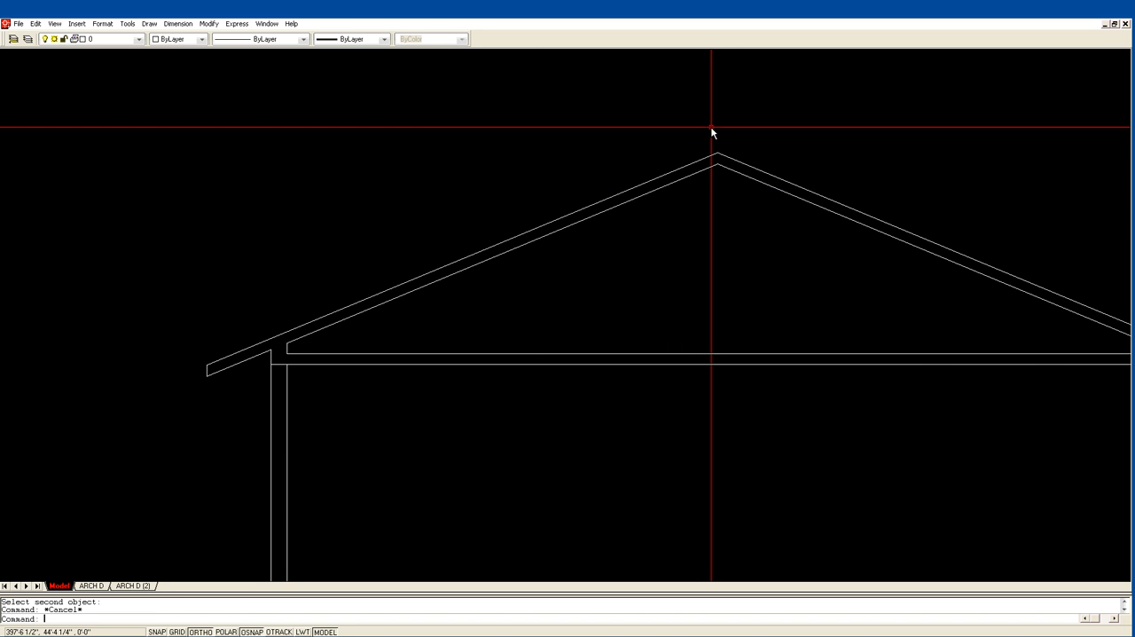
Draw the truss's vertical centre post from the underside of the ridge down to the upper ceiling chord line.
{"action": "type", "text": "l"}
{"action": "key", "text": "Return"}
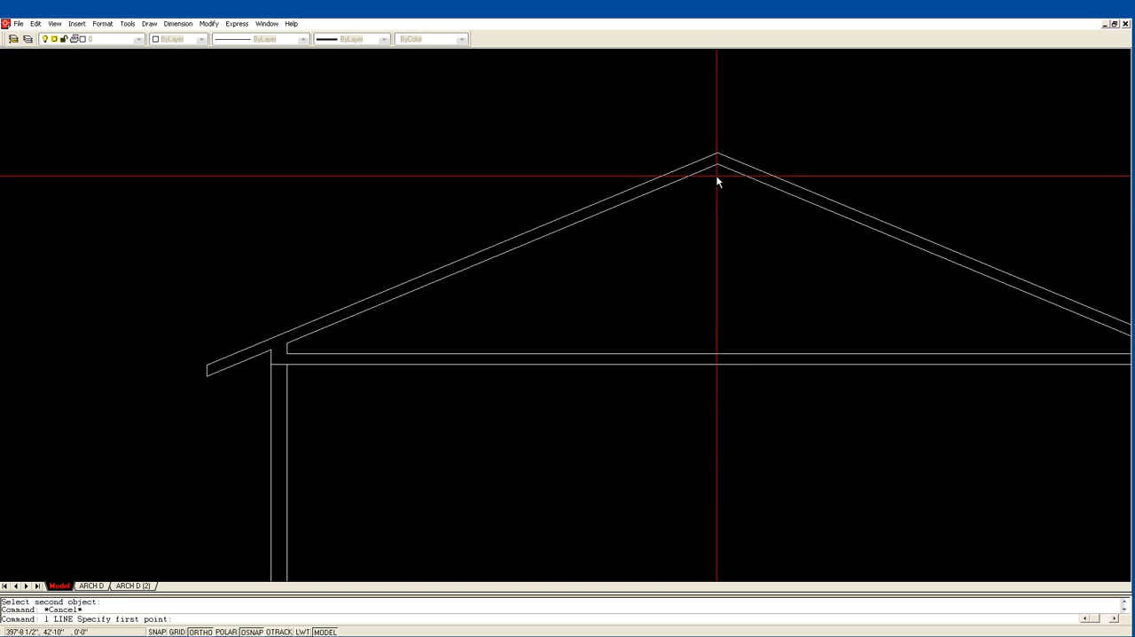
{"action": "left_click", "coordinate": [718, 164]}
{"action": "left_click", "coordinate": [718, 354]}
{"action": "key", "text": "Return"}
{"action": "key", "text": "Return"}
Draw a vertical web from the left rafter underside's midpoint to the ceiling chord, plus a diagonal from the centre post's foot to that midpoint.
{"action": "left_click", "coordinate": [502, 253]}
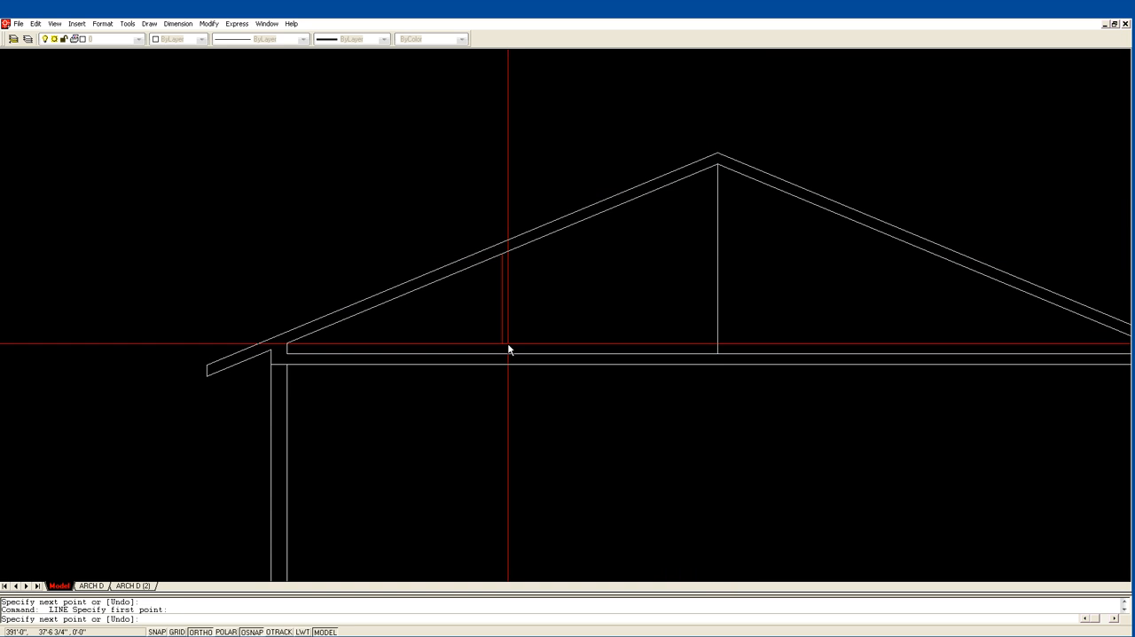
{"action": "left_click", "coordinate": [502, 354]}
{"action": "key", "text": "Return"}
{"action": "key", "text": "Return"}
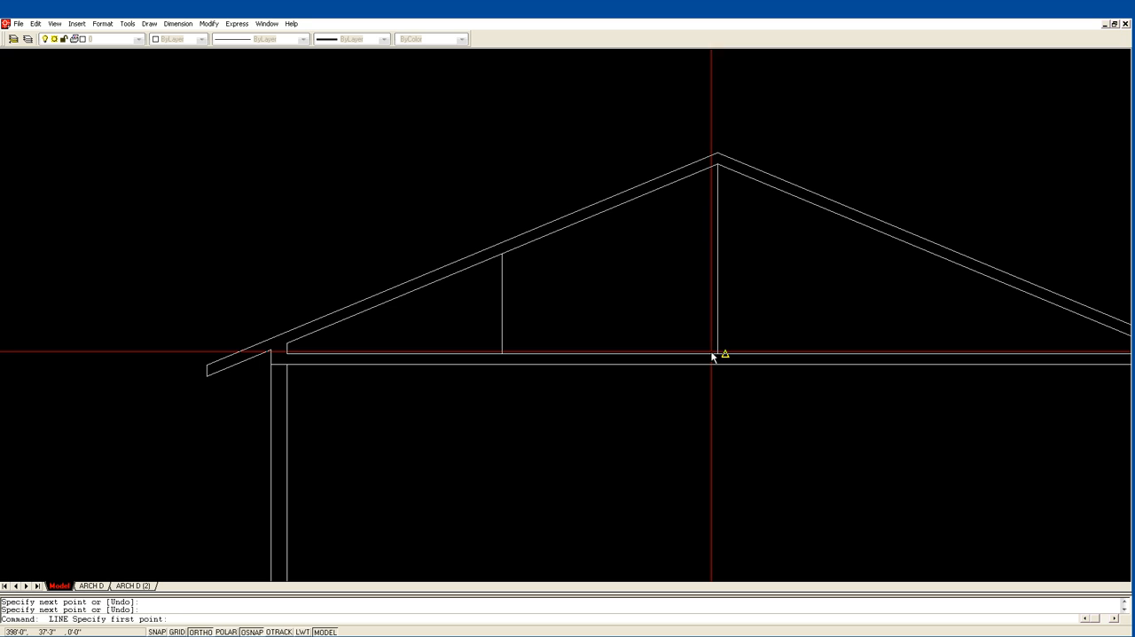
{"action": "left_click", "coordinate": [717, 354]}
{"action": "left_click", "coordinate": [502, 255]}
{"action": "key", "text": "Return"}
Insert the toilet block from basic blocks.dwg into the empty space left of the floor plan with the red stair treads.
{"action": "scroll", "coordinate": [786, 273], "scroll_direction": "down", "scroll_amount": 3}
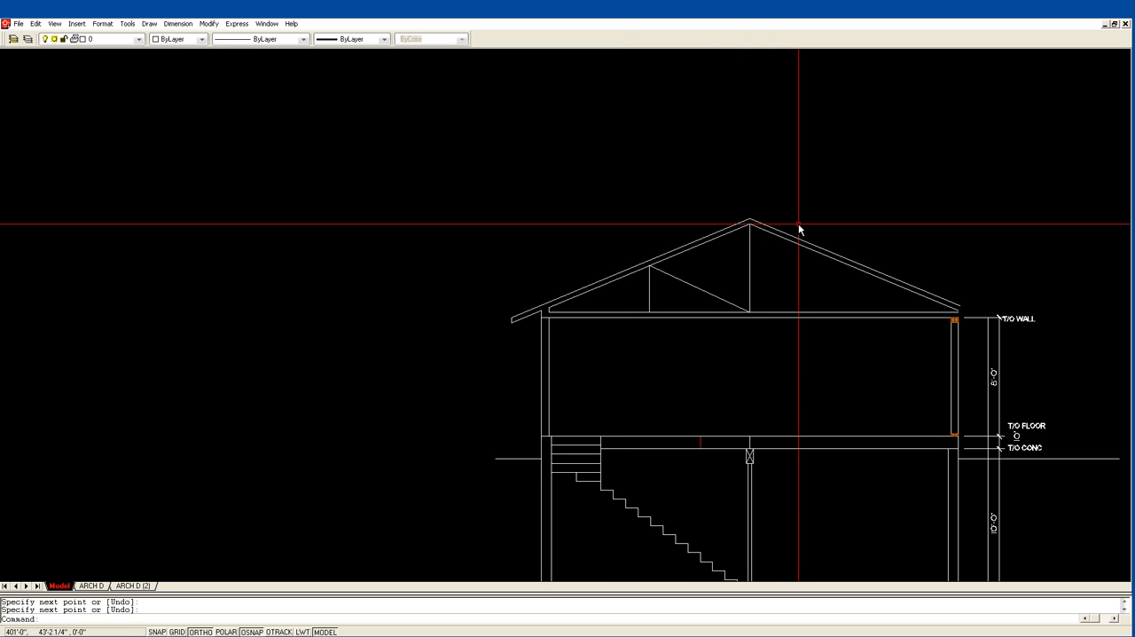
{"action": "scroll", "coordinate": [798, 223], "scroll_direction": "down", "scroll_amount": 2}
{"action": "middle_click_drag", "start_coordinate": [744, 174], "coordinate": [743, 270]}
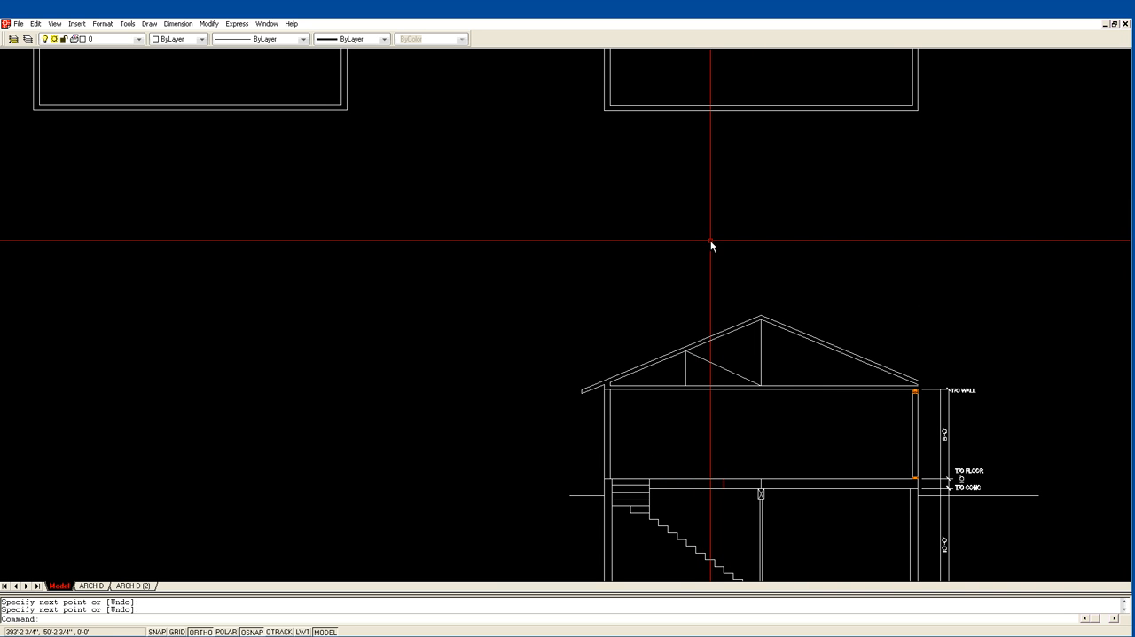
{"action": "middle_click_drag", "start_coordinate": [687, 234], "coordinate": [731, 315]}
{"action": "mouse_move", "coordinate": [578, 229]}
{"action": "middle_mouse_down"}
{"action": "mouse_move", "coordinate": [679, 358]}
{"action": "mouse_move", "coordinate": [759, 412]}
{"action": "middle_mouse_up"}
{"action": "middle_click_drag", "start_coordinate": [604, 195], "coordinate": [720, 377]}
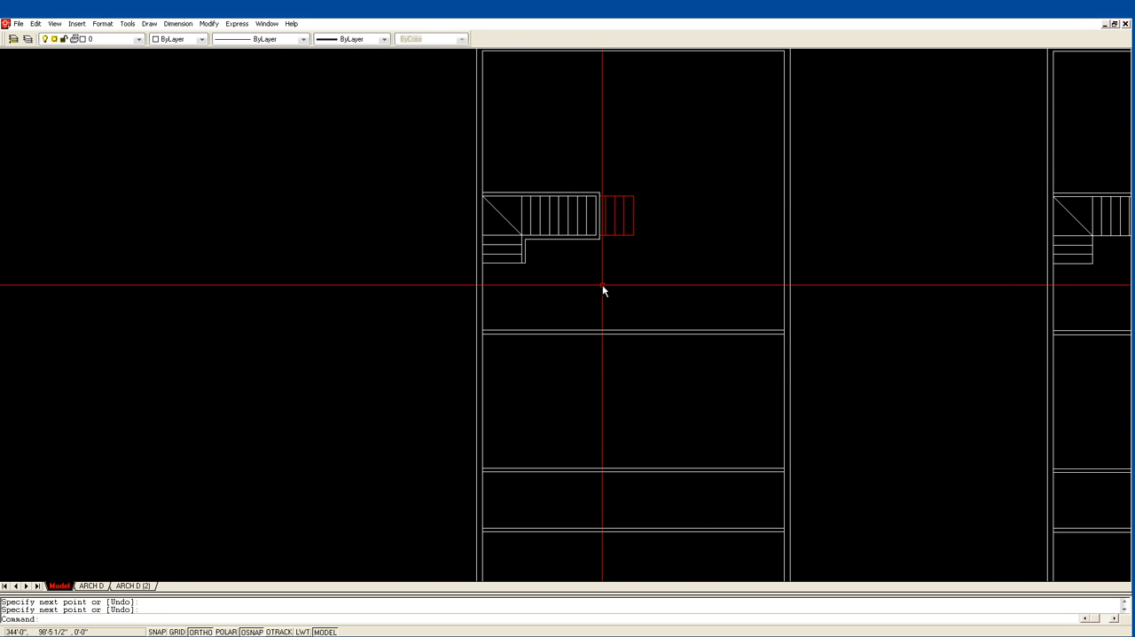
{"action": "scroll", "coordinate": [602, 285], "scroll_direction": "down", "scroll_amount": 1}
{"action": "middle_click_drag", "start_coordinate": [630, 305], "coordinate": [534, 219]}
{"action": "middle_click_drag", "start_coordinate": [553, 294], "coordinate": [499, 242]}
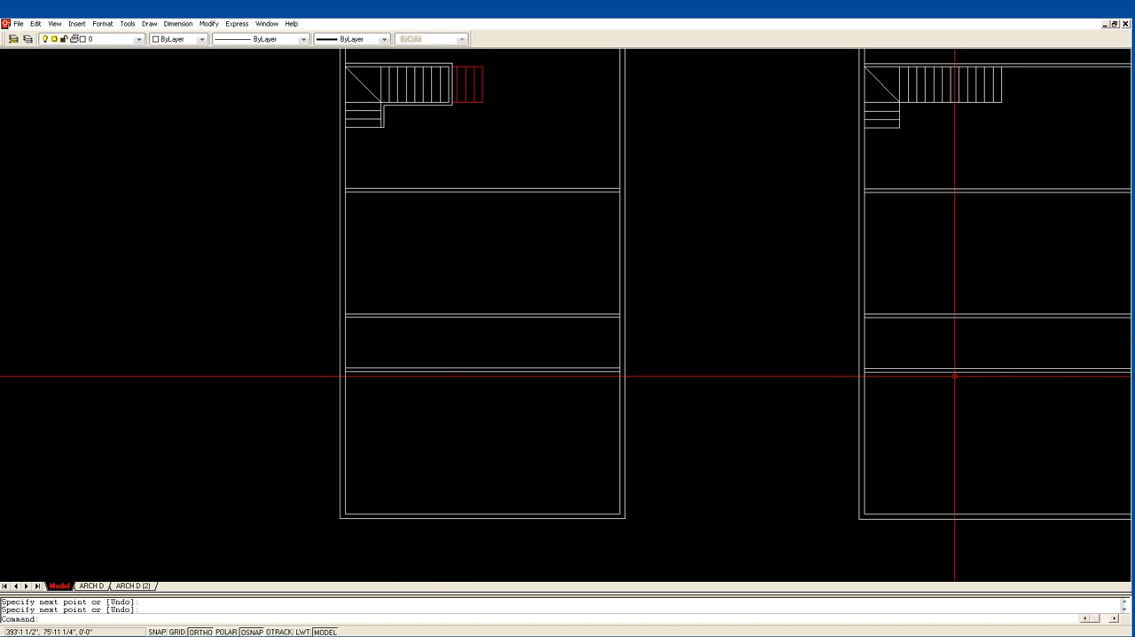
{"action": "key", "text": "ctrl+2"}
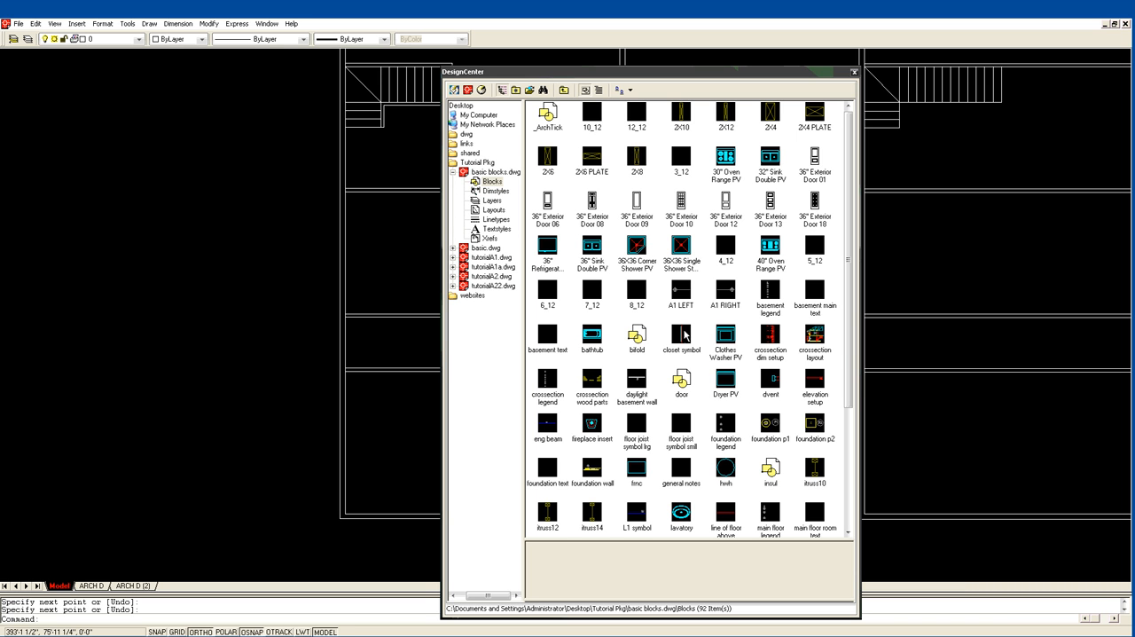
{"action": "left_click_drag", "start_coordinate": [850, 374], "coordinate": [858, 493]}
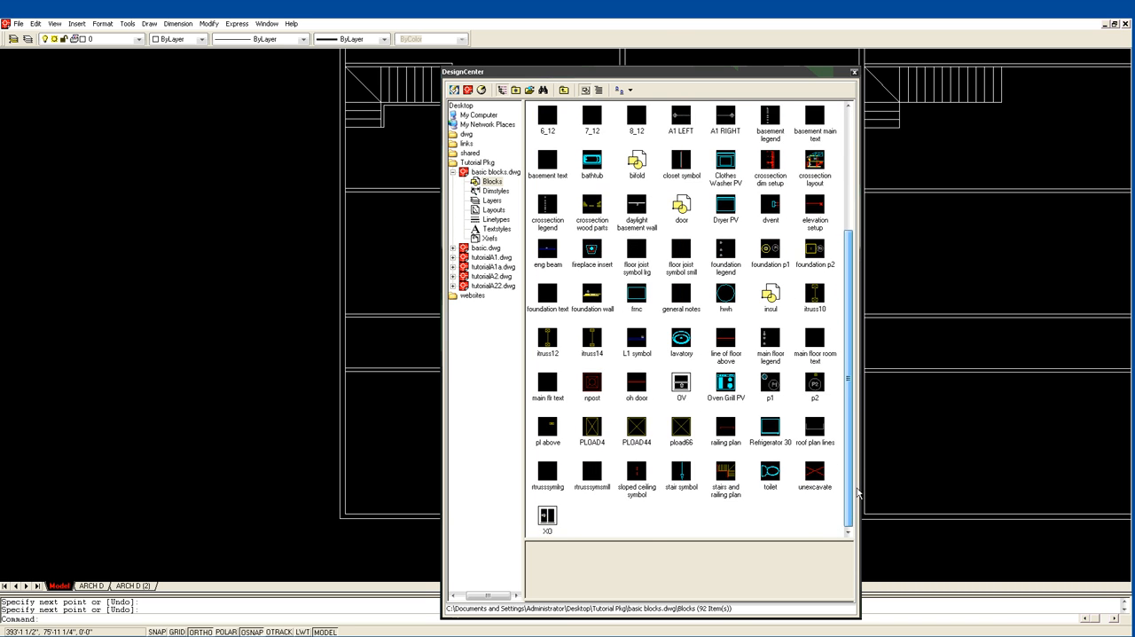
{"action": "mouse_move", "coordinate": [770, 472]}
{"action": "left_mouse_down"}
{"action": "mouse_move", "coordinate": [370, 408]}
{"action": "mouse_move", "coordinate": [129, 259]}
{"action": "left_mouse_up"}
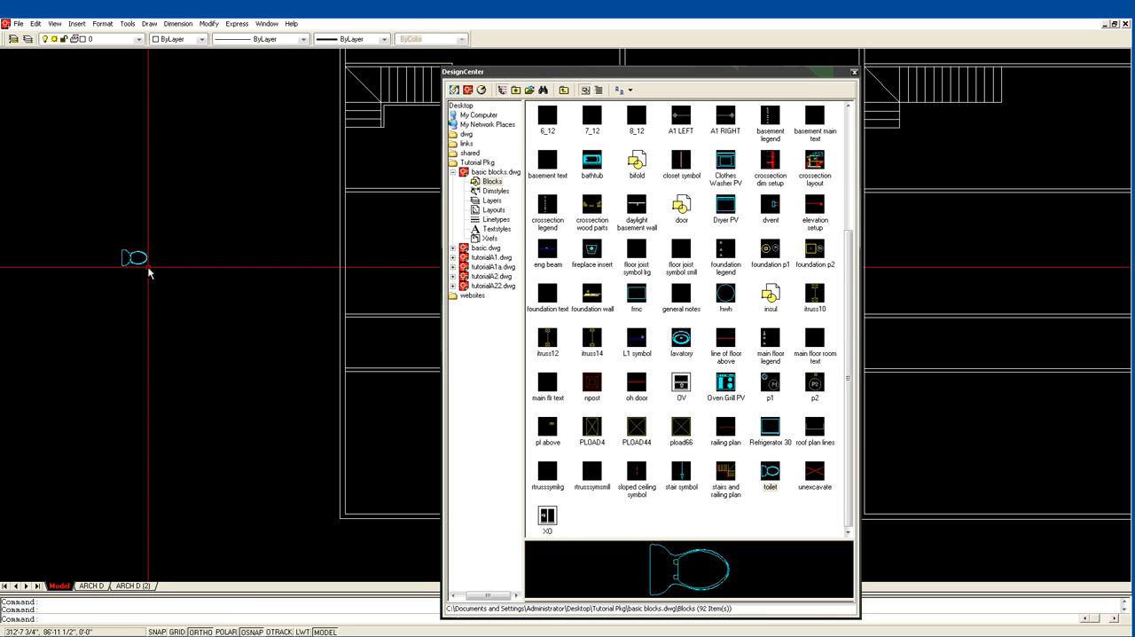
Insert the lavatory and bathtub blocks from basic blocks.dwg beside the toilet, outside the floor plan.
{"action": "mouse_move", "coordinate": [684, 341]}
{"action": "left_mouse_down"}
{"action": "mouse_move", "coordinate": [544, 337]}
{"action": "mouse_move", "coordinate": [176, 278]}
{"action": "left_mouse_up"}
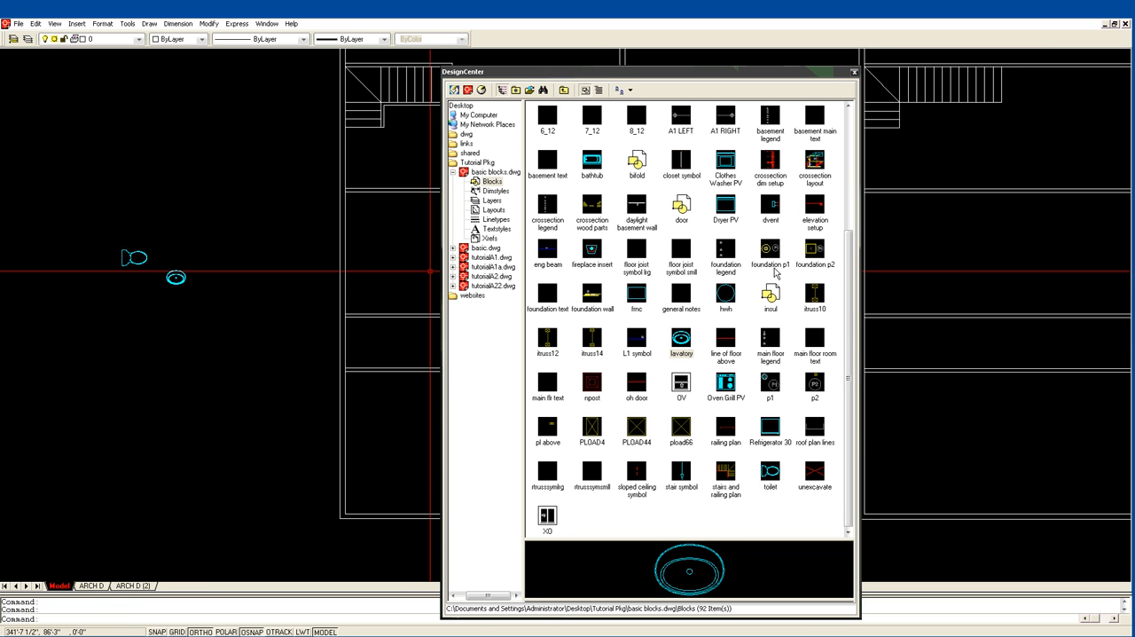
{"action": "scroll", "coordinate": [777, 273], "scroll_direction": "up", "scroll_amount": 1}
{"action": "mouse_move", "coordinate": [594, 165]}
{"action": "left_mouse_down"}
{"action": "mouse_move", "coordinate": [242, 249]}
{"action": "mouse_move", "coordinate": [176, 289]}
{"action": "left_mouse_up"}
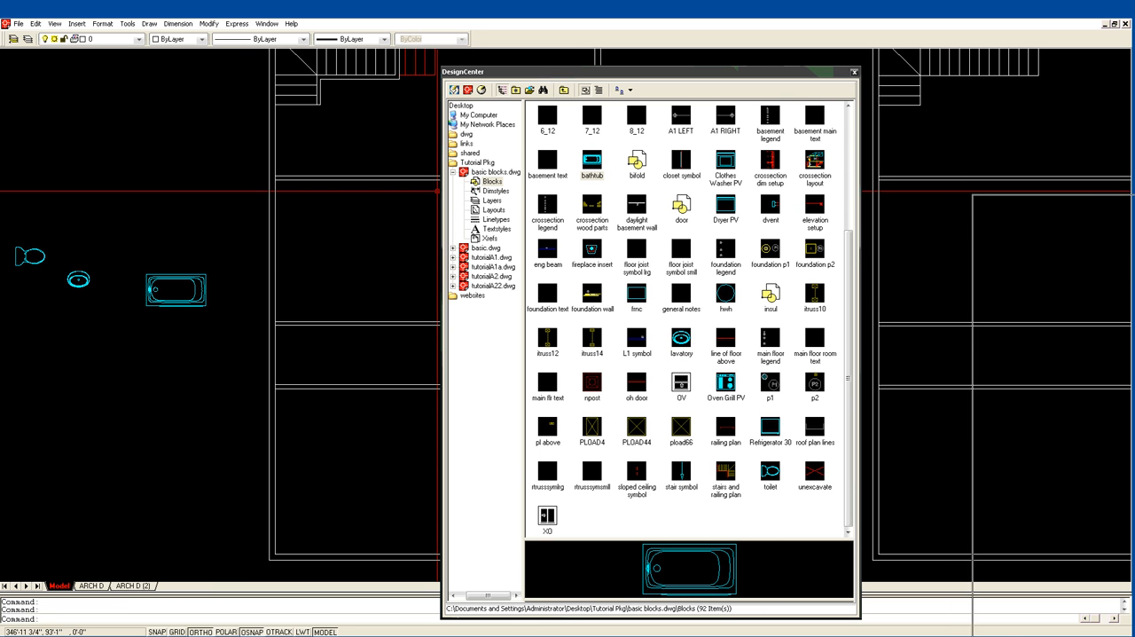
{"action": "left_click", "coordinate": [854, 73]}
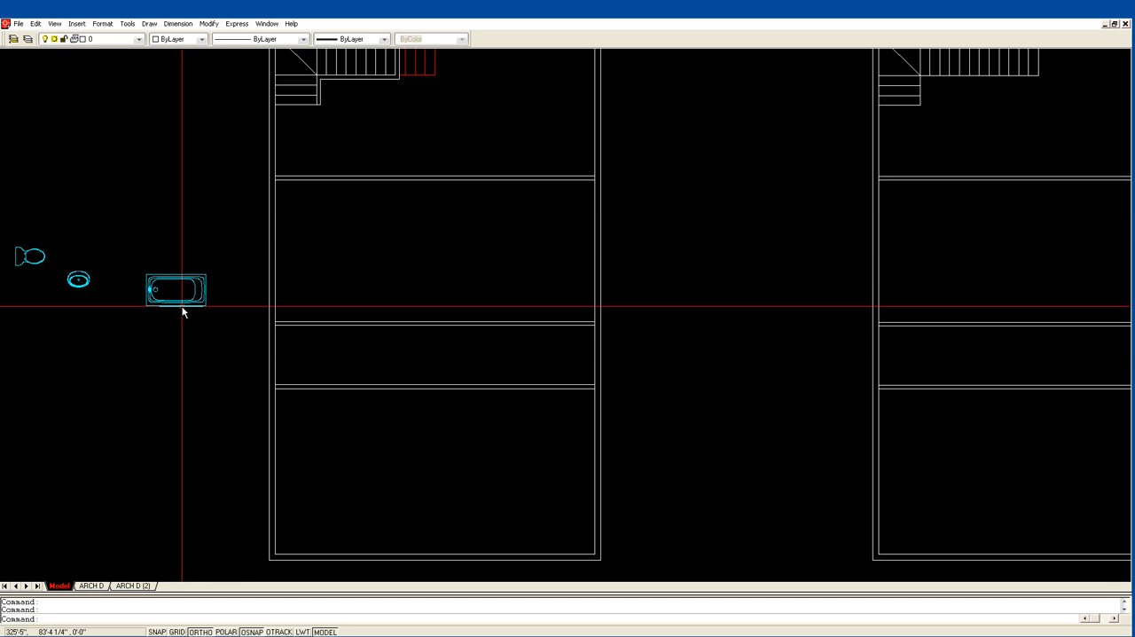
Rotate the bathtub upright with its drain end down and move its corner to the lower-left corner of the narrow room.
{"action": "middle_click_drag", "start_coordinate": [87, 343], "coordinate": [197, 331]}
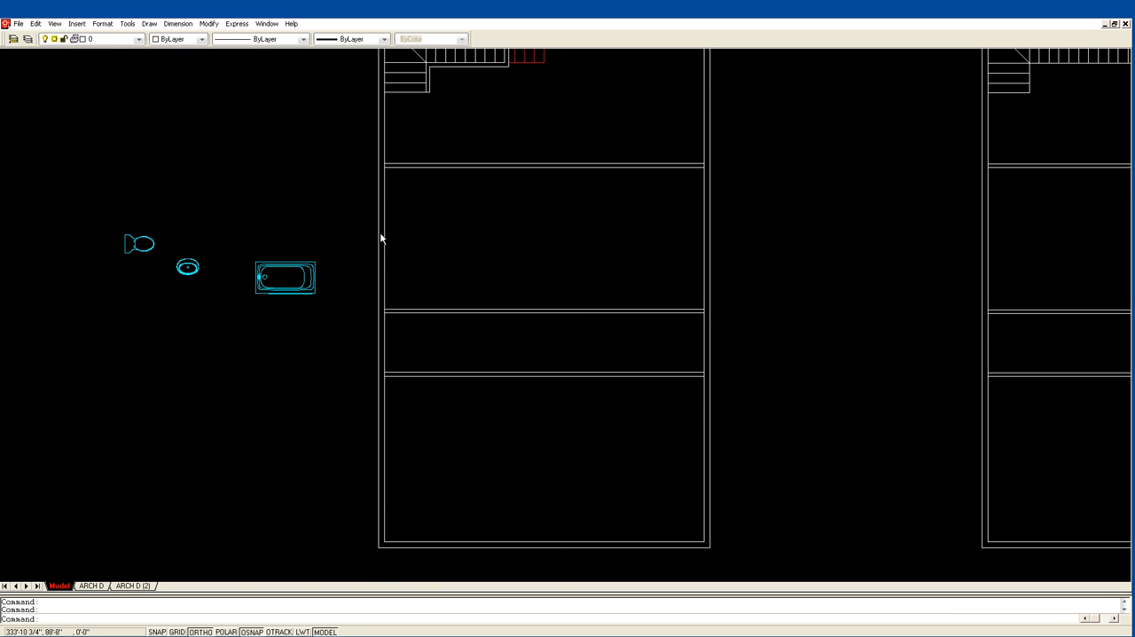
{"action": "left_click", "coordinate": [295, 272]}
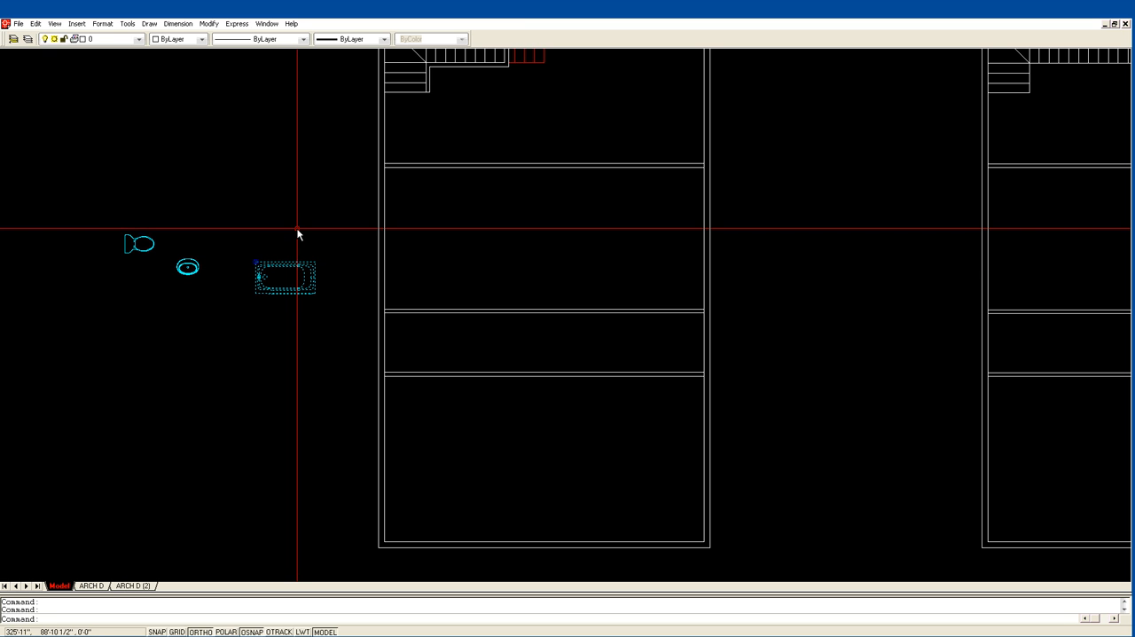
{"action": "left_click", "coordinate": [255, 263]}
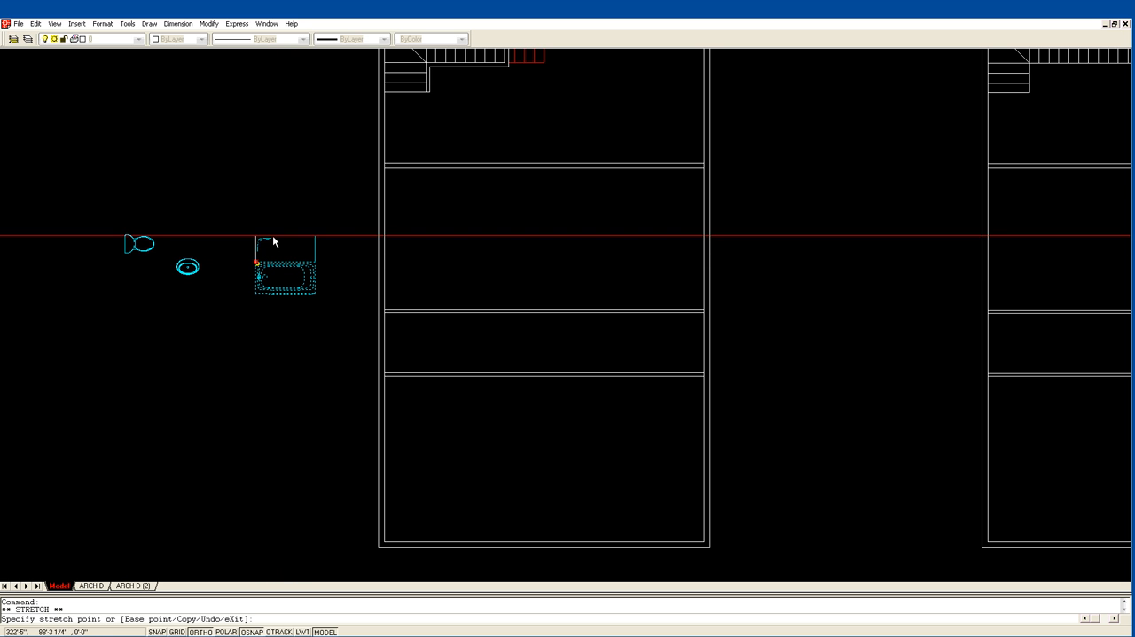
{"action": "key", "text": "space"}
{"action": "key", "text": "space"}
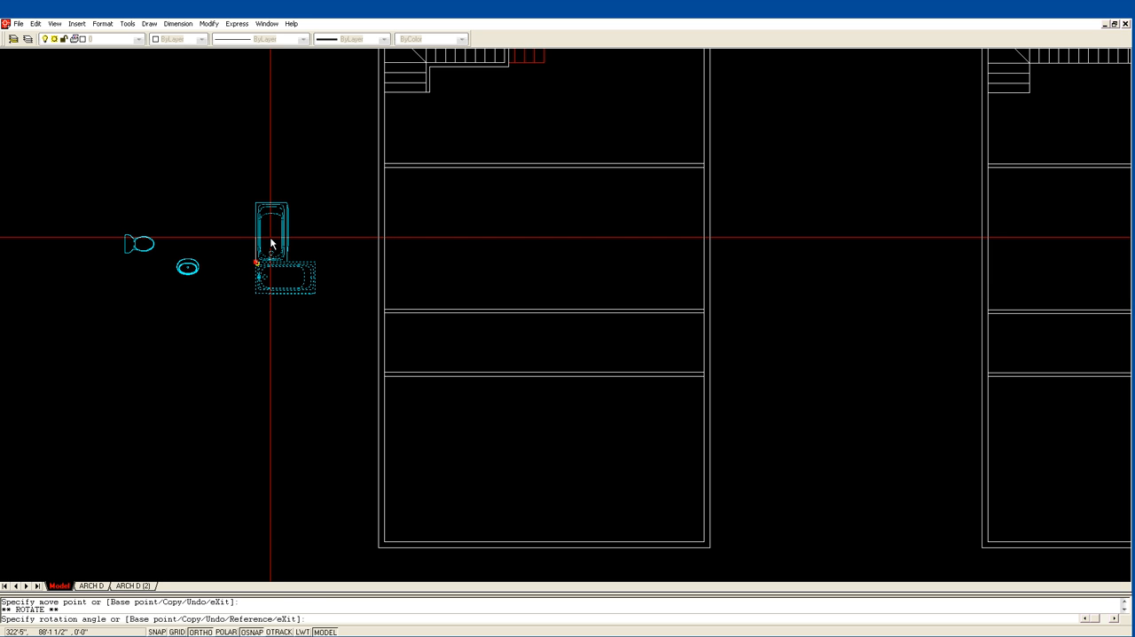
{"action": "left_click", "coordinate": [273, 242]}
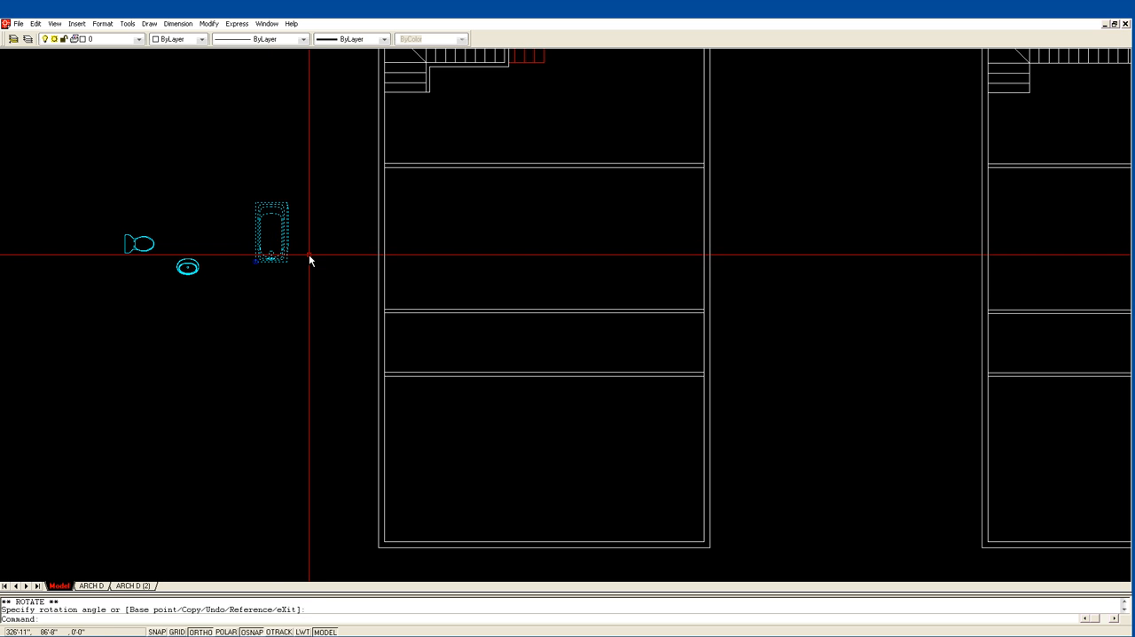
{"action": "left_click", "coordinate": [255, 263]}
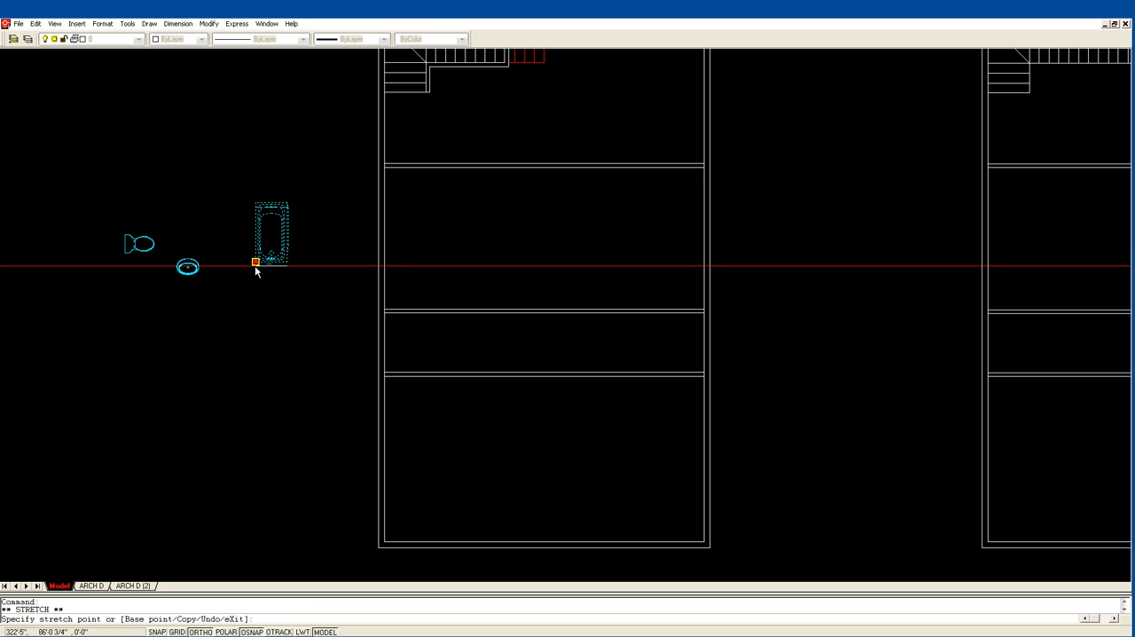
{"action": "left_click", "coordinate": [385, 373]}
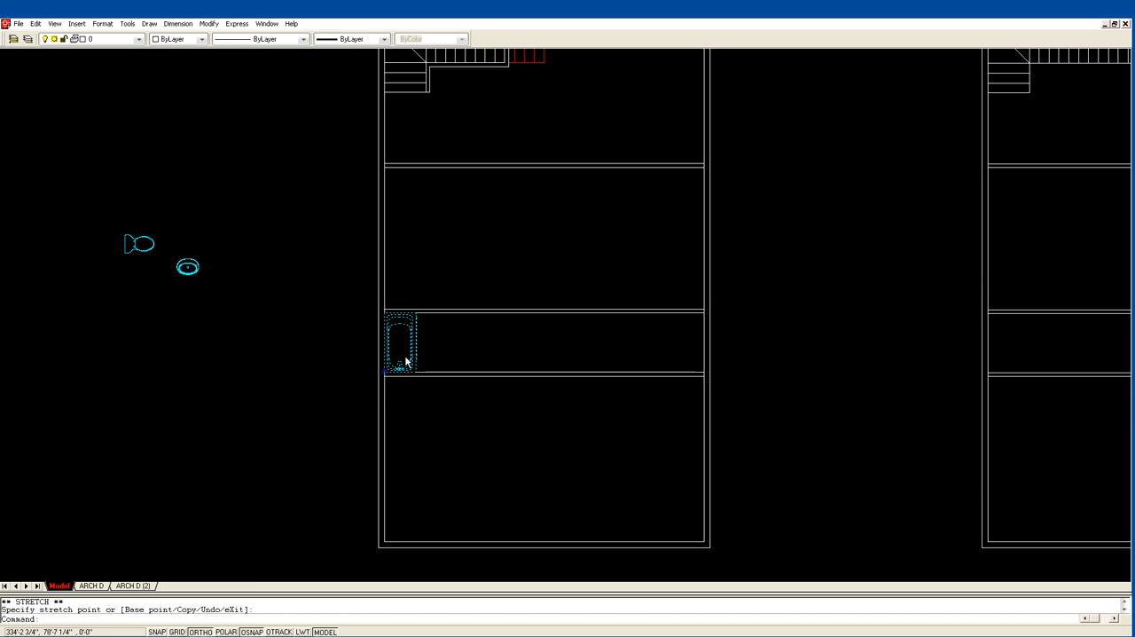
Draw a vertical line from the bathtub's outer edge up past the narrow room's upper wall.
{"action": "type", "text": "z"}
{"action": "key", "text": "Return"}
{"action": "left_click", "coordinate": [343, 401]}
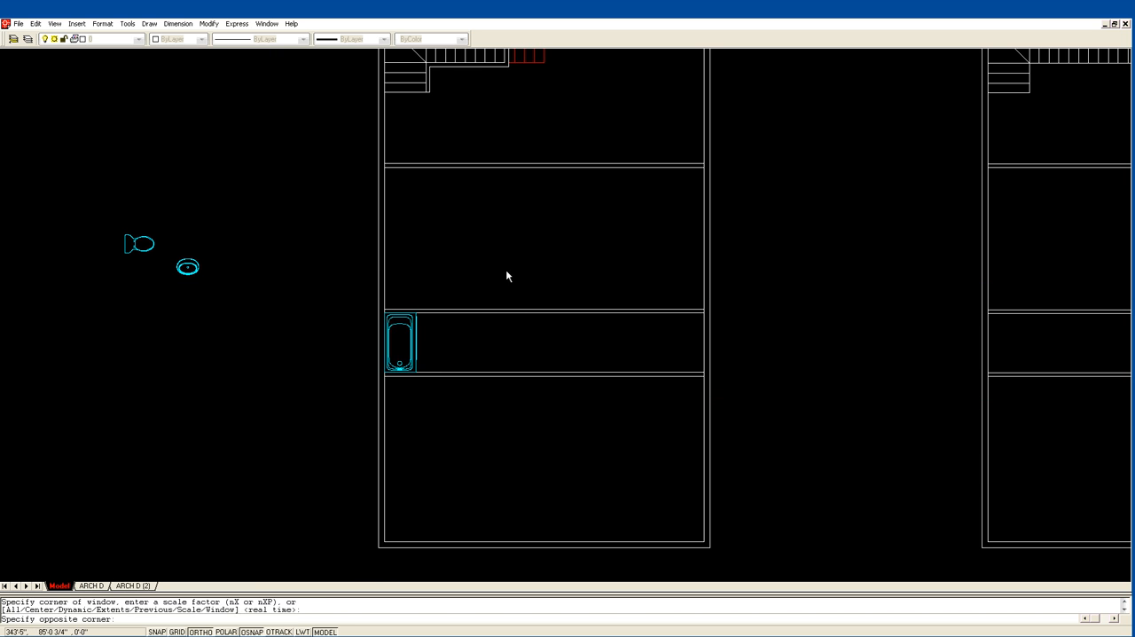
{"action": "left_click", "coordinate": [518, 257]}
{"action": "scroll", "coordinate": [644, 353], "scroll_direction": "down", "scroll_amount": 1}
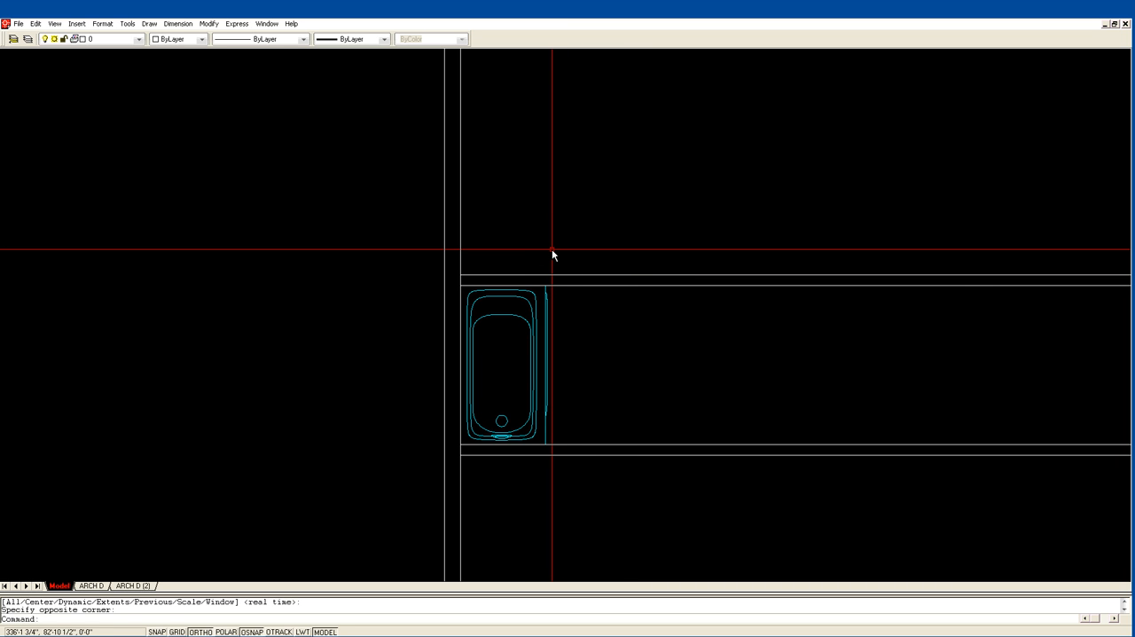
{"action": "type", "text": "l"}
{"action": "key", "text": "Return"}
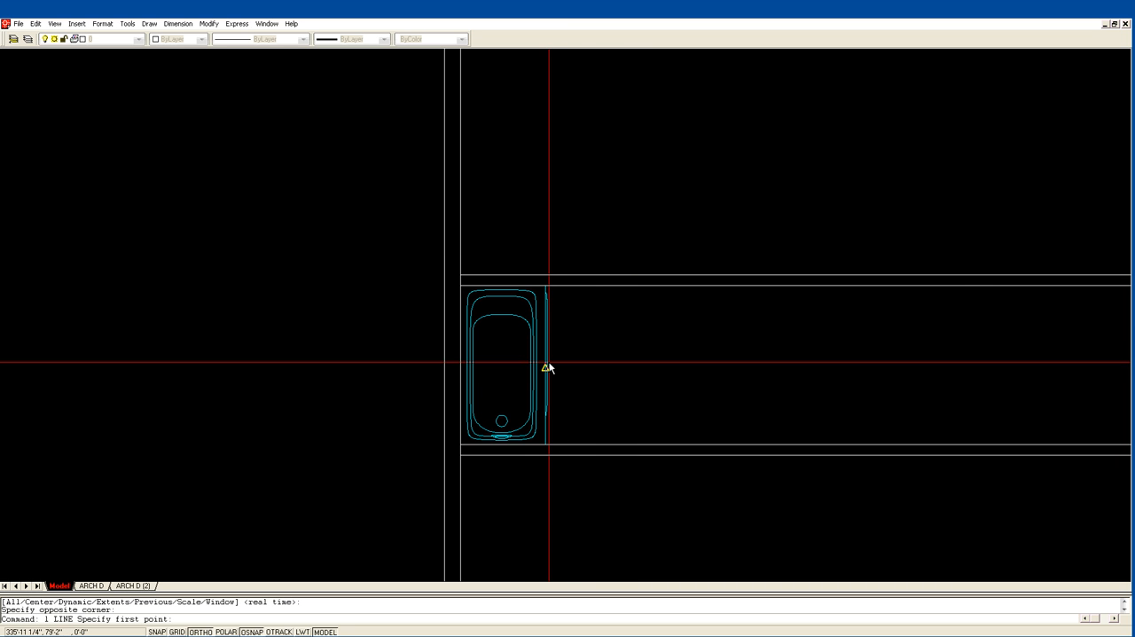
{"action": "left_click", "coordinate": [552, 366]}
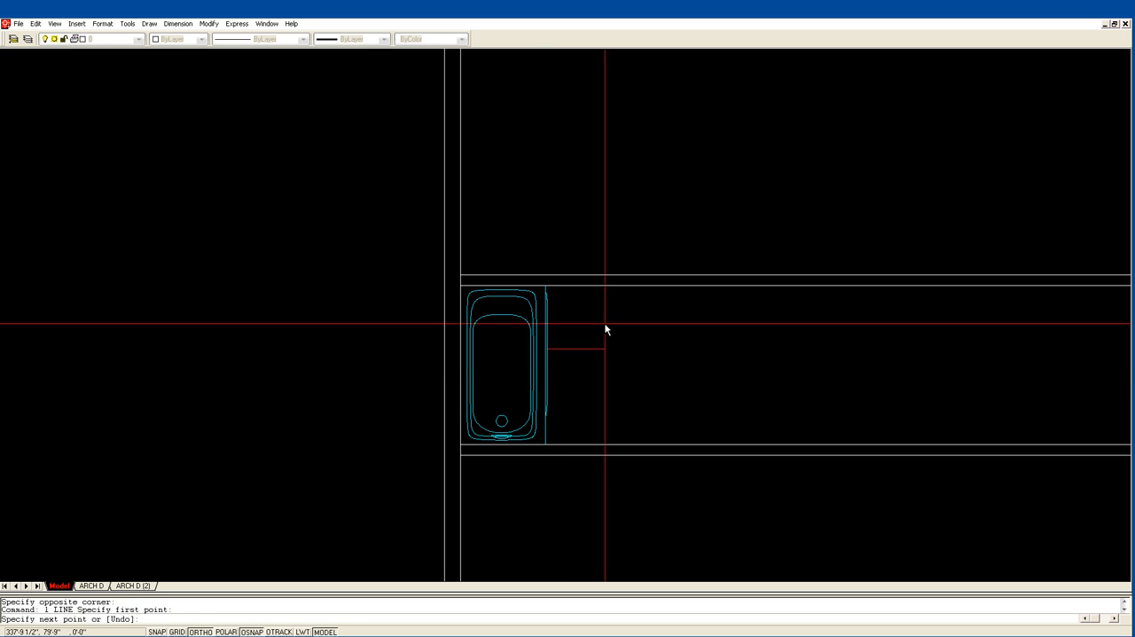
{"action": "left_click", "coordinate": [568, 172]}
{"action": "key", "text": "Return"}
Offset the vertical line at the bathtub's edge 36" to the right.
{"action": "type", "text": "of"}
{"action": "key", "text": "Return"}
{"action": "type", "text": "36"}
{"action": "key", "text": "Return"}
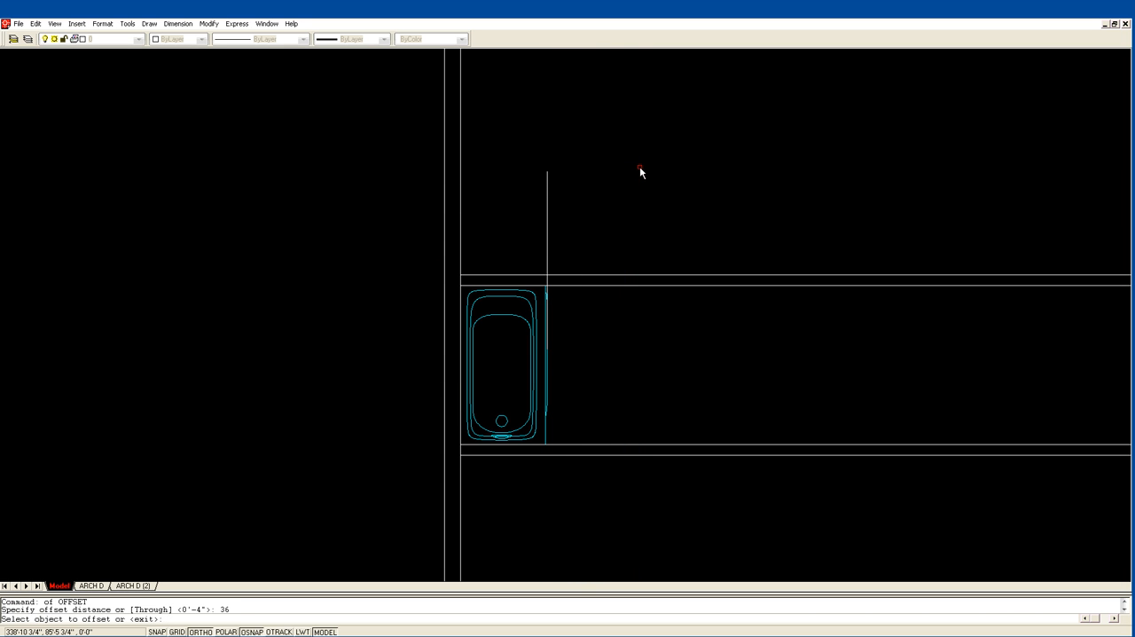
{"action": "left_click", "coordinate": [549, 267]}
{"action": "left_click", "coordinate": [692, 256]}
{"action": "key", "text": "Return"}
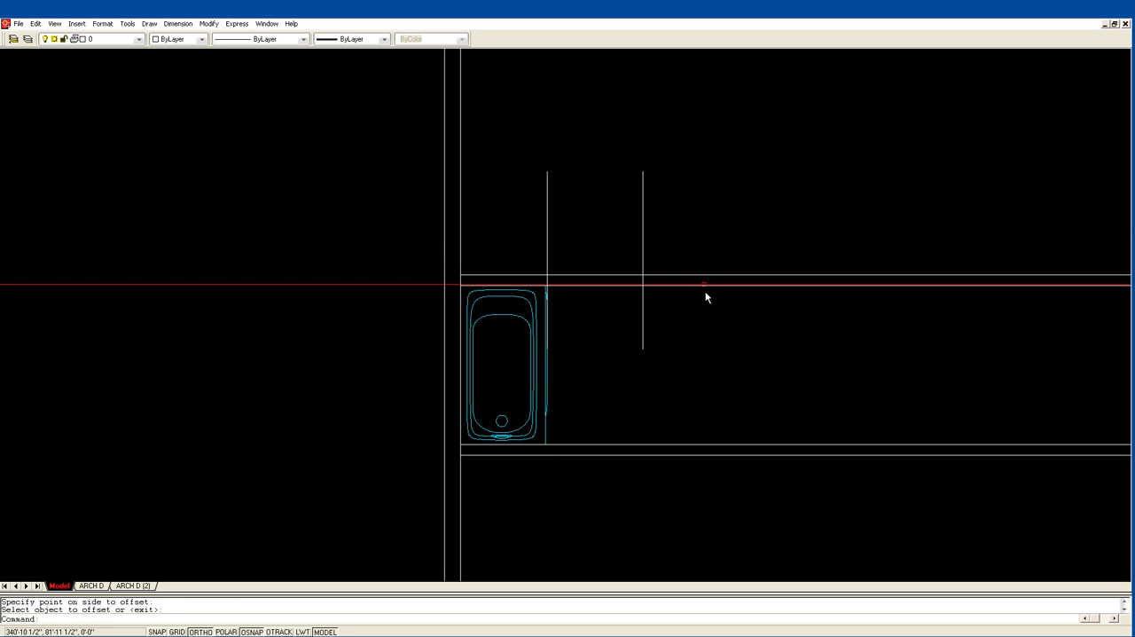
Extend the offset vertical line down to the narrow room's lower wall.
{"action": "type", "text": "ex"}
{"action": "key", "text": "Return"}
{"action": "left_click", "coordinate": [647, 444]}
{"action": "key", "text": "Return"}
{"action": "left_click", "coordinate": [642, 345]}
{"action": "key", "text": "Return"}
Rotate the toilet so its bowl points up and place it between the two vertical lines, backed against the lower wall.
{"action": "scroll", "coordinate": [527, 292], "scroll_direction": "down", "scroll_amount": 3}
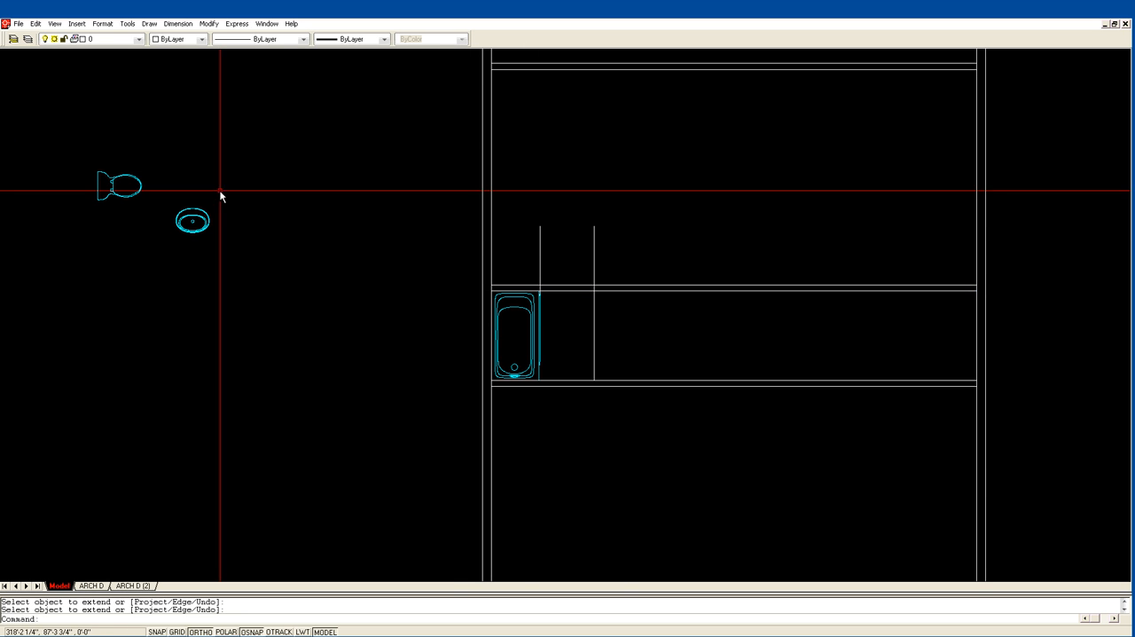
{"action": "left_click", "coordinate": [113, 193]}
{"action": "left_click", "coordinate": [95, 185]}
{"action": "key", "text": "space"}
{"action": "key", "text": "space"}
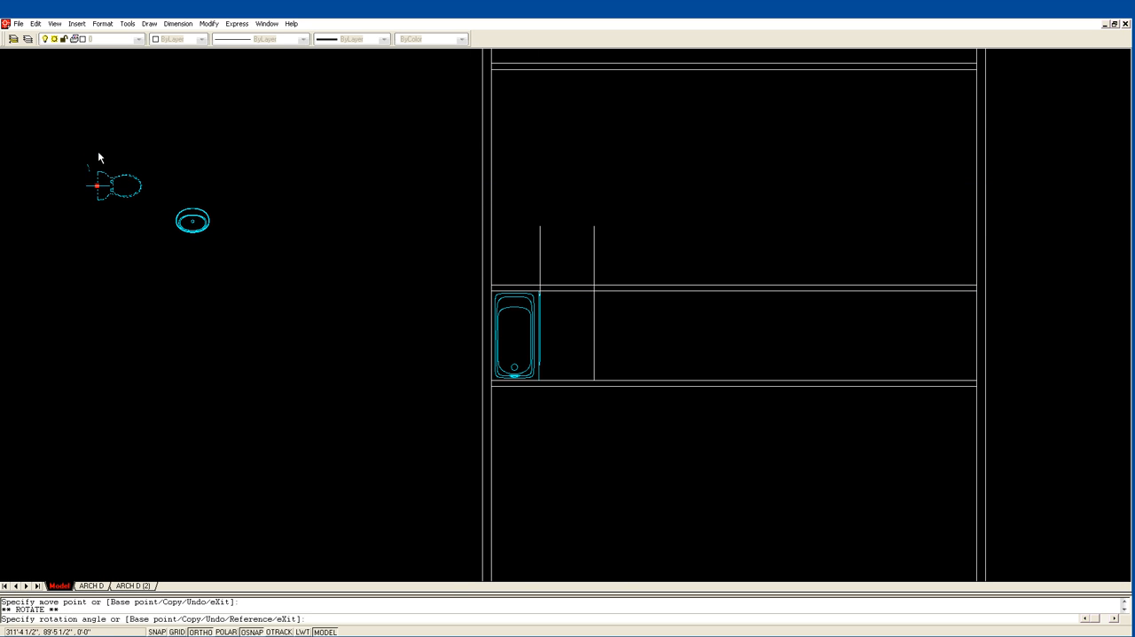
{"action": "left_click", "coordinate": [92, 149]}
{"action": "left_click", "coordinate": [95, 186]}
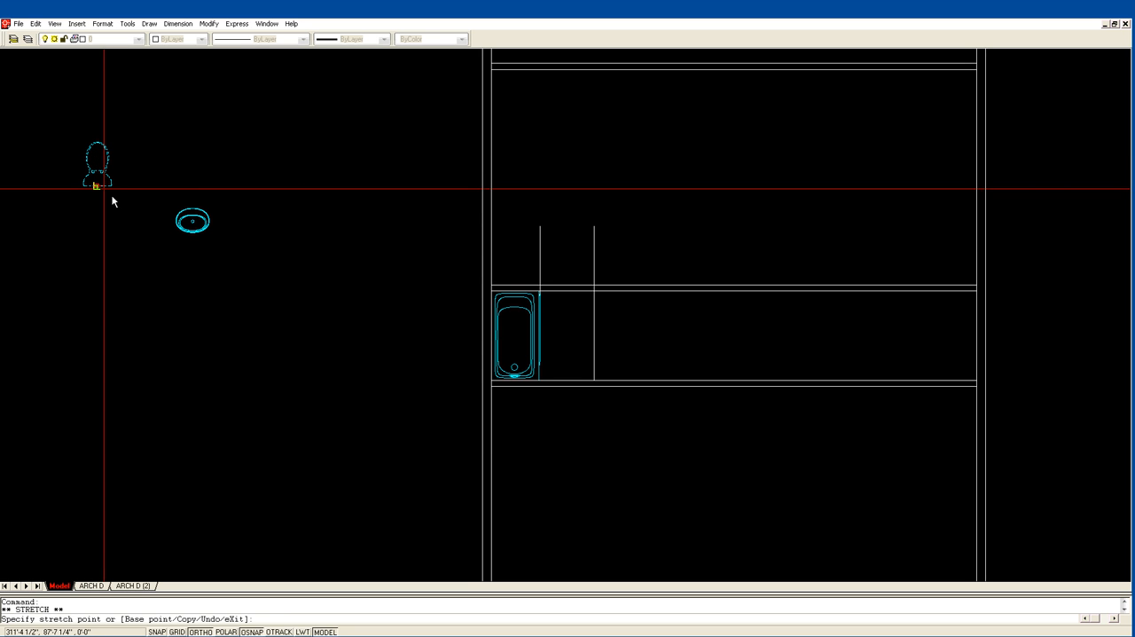
{"action": "left_click", "coordinate": [564, 377]}
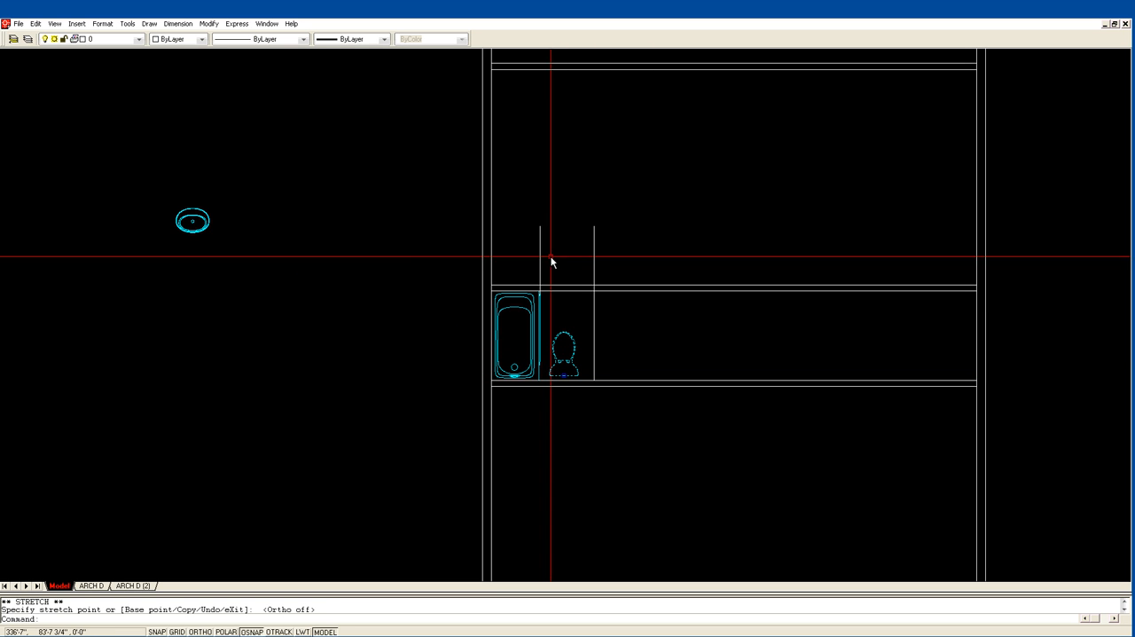
Rotate the lavatory 180° about its centre.
{"action": "middle_click_drag", "start_coordinate": [560, 298], "coordinate": [416, 294]}
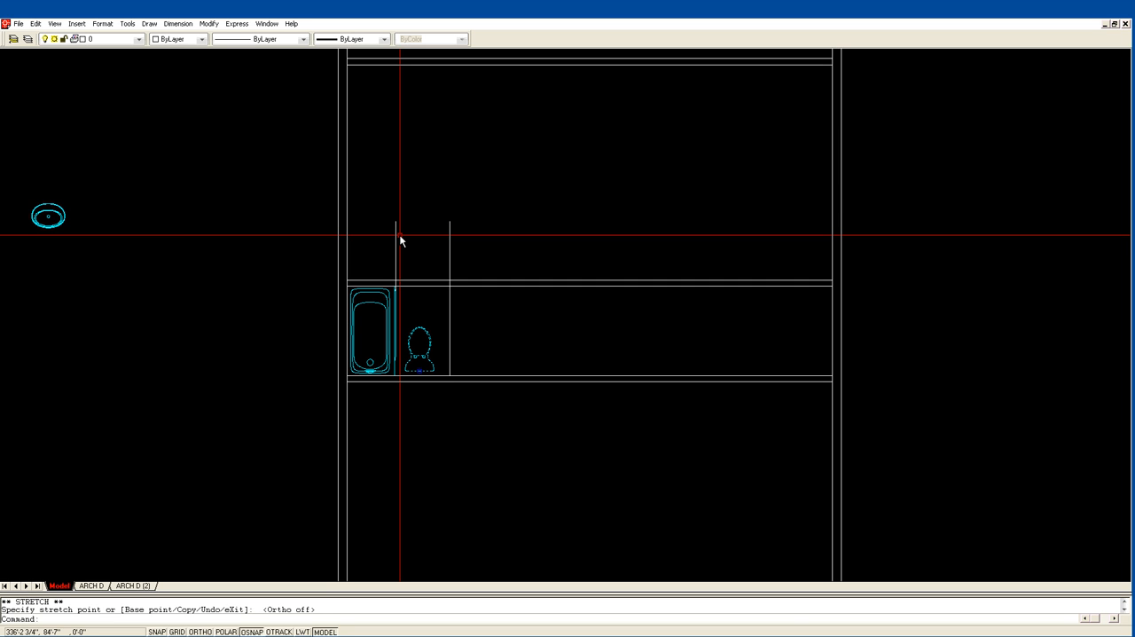
{"action": "left_click", "coordinate": [49, 218]}
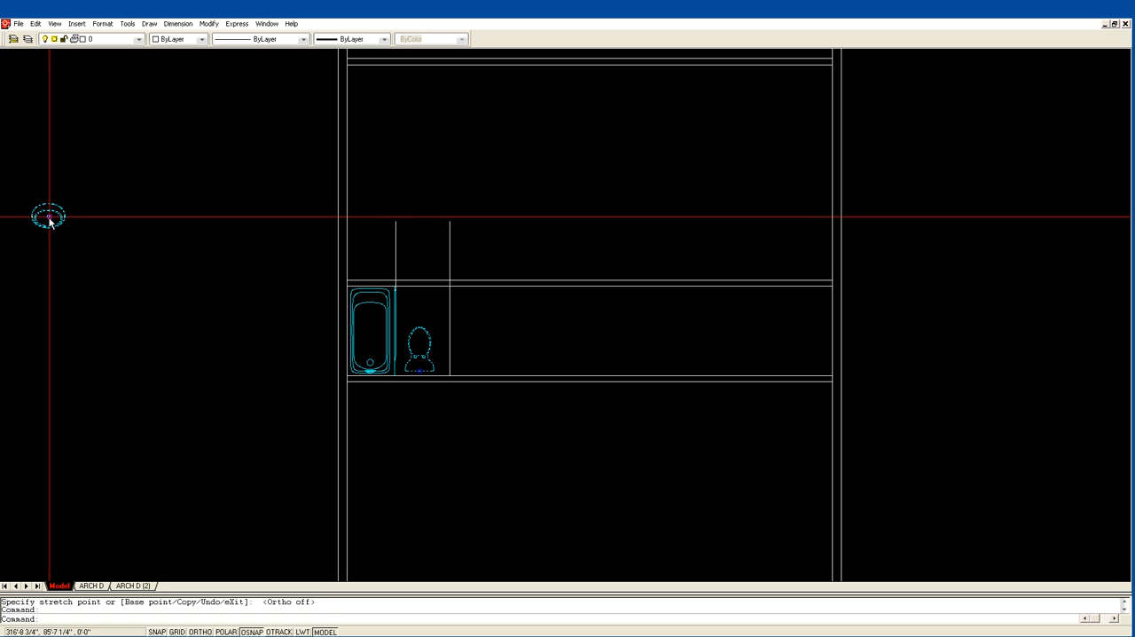
{"action": "left_click", "coordinate": [49, 217]}
{"action": "key", "text": "space"}
{"action": "key", "text": "space"}
{"action": "key", "text": "F8"}
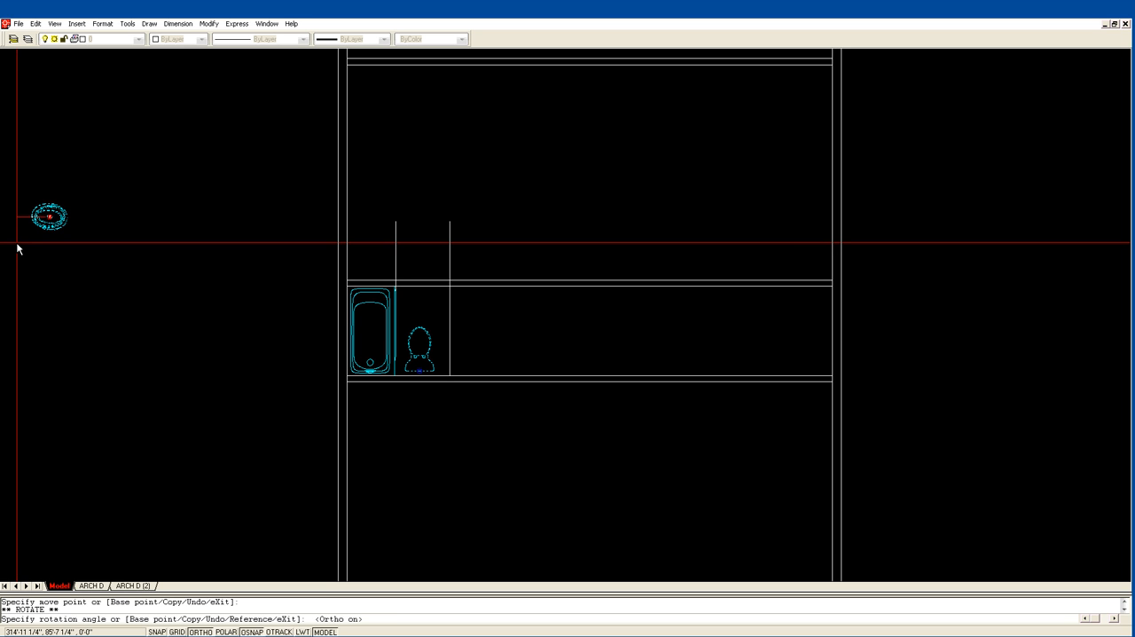
{"action": "type", "text": "180"}
{"action": "key", "text": "Return"}
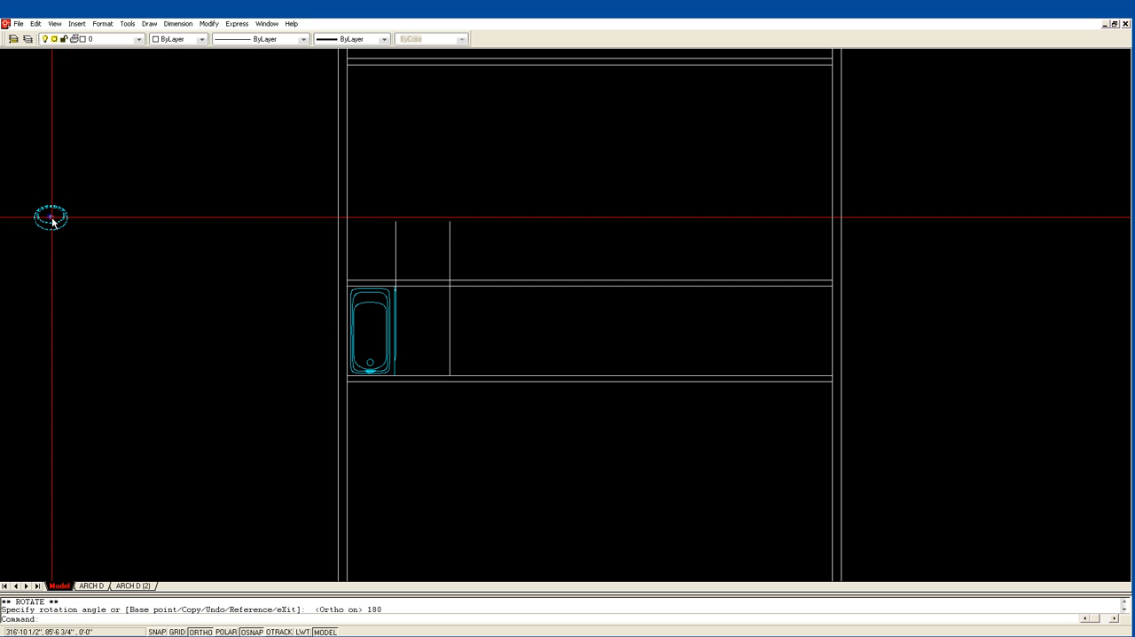
Move the lavatory freehand to a spot just below the narrow room's lower wall, near the bathtub.
{"action": "left_click", "coordinate": [50, 216]}
{"action": "key", "text": "F8"}
{"action": "left_click", "coordinate": [496, 407]}
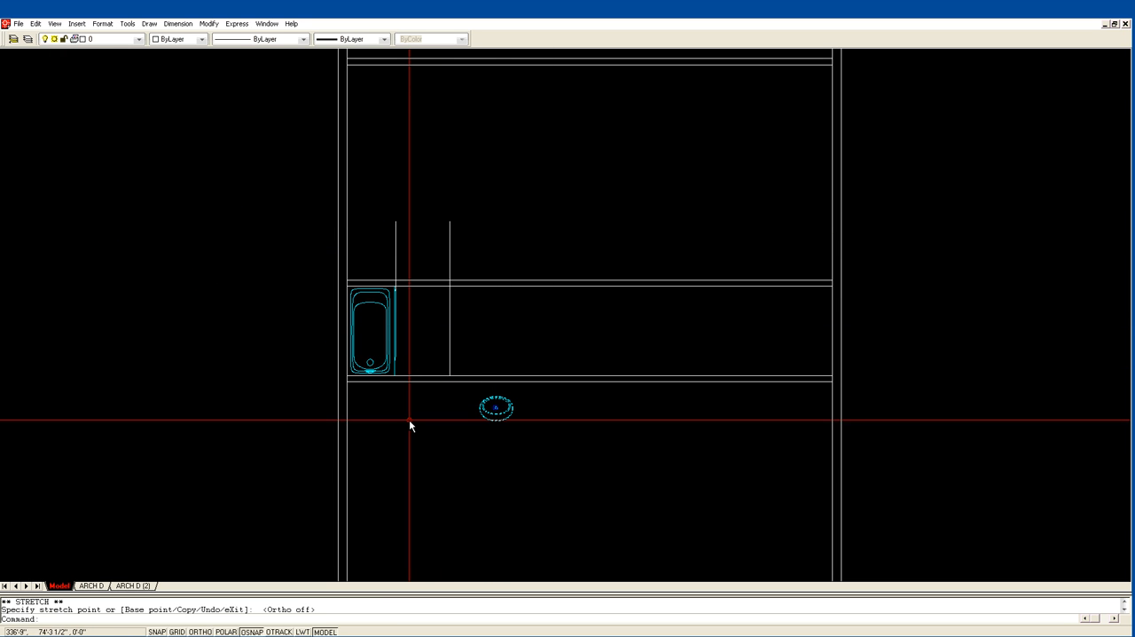
{"action": "key", "text": "Escape"}
Rotate the toilet lying outside the floor plan 180° about the middle of its tank's back edge.
{"action": "type", "text": "z"}
{"action": "key", "text": "Return"}
{"action": "left_click", "coordinate": [307, 444]}
{"action": "left_click", "coordinate": [618, 236]}
{"action": "scroll", "coordinate": [581, 265], "scroll_direction": "down", "scroll_amount": 4}
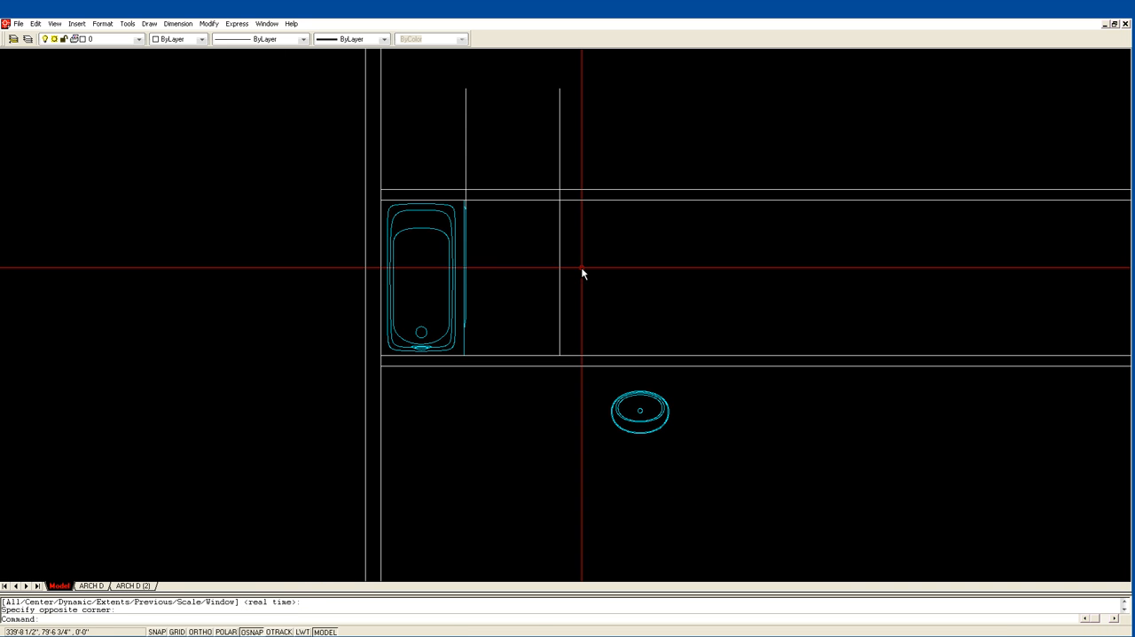
{"action": "scroll", "coordinate": [557, 286], "scroll_direction": "down", "scroll_amount": 6}
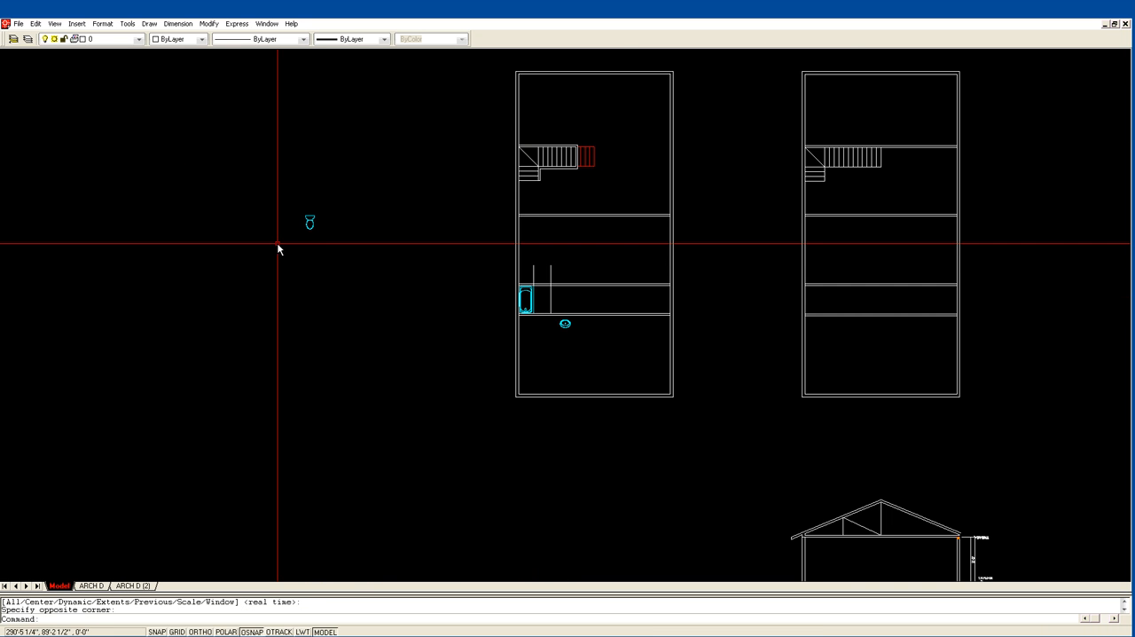
{"action": "type", "text": "u"}
{"action": "key", "text": "Return"}
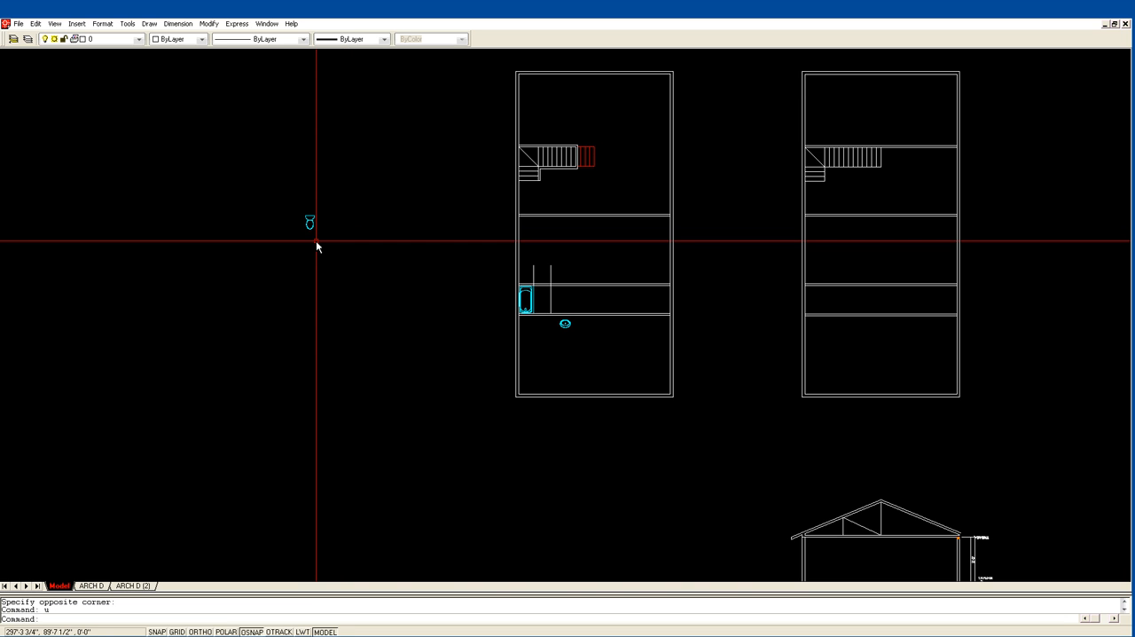
{"action": "left_click", "coordinate": [311, 224]}
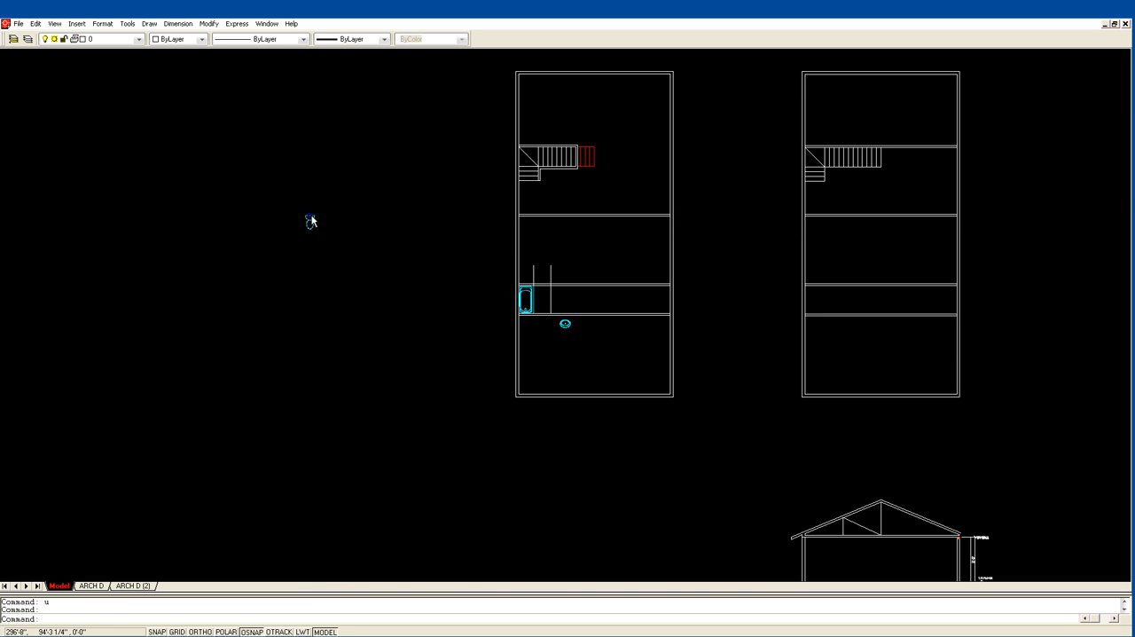
{"action": "left_click", "coordinate": [310, 219]}
{"action": "key", "text": "Return"}
{"action": "key", "text": "Return"}
{"action": "type", "text": "1"}
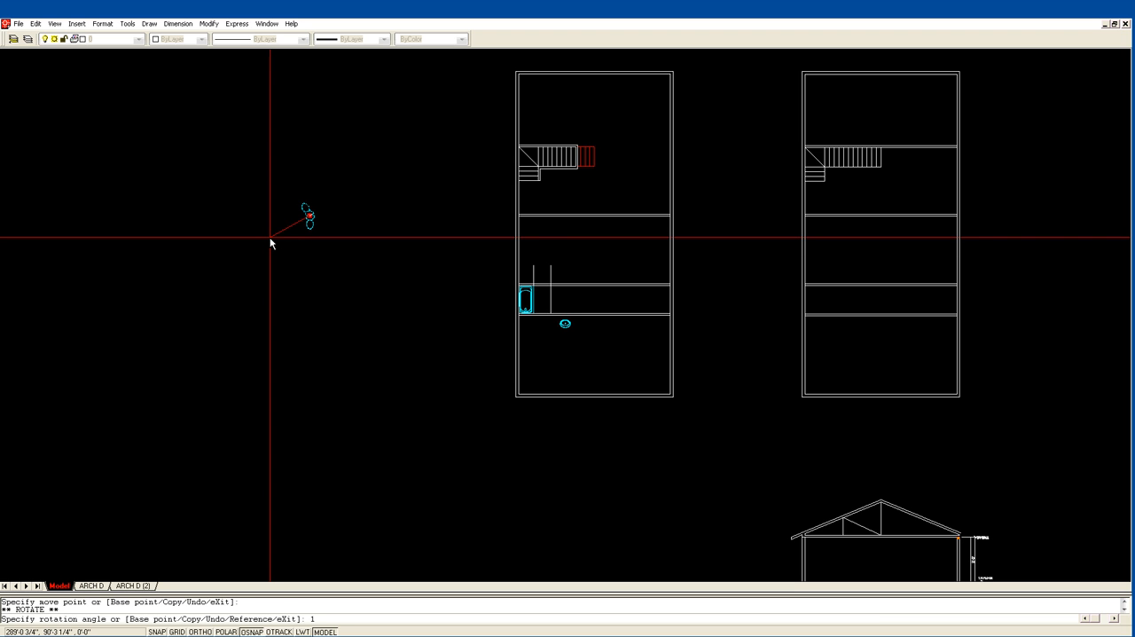
{"action": "type", "text": "80"}
{"action": "key", "text": "Return"}
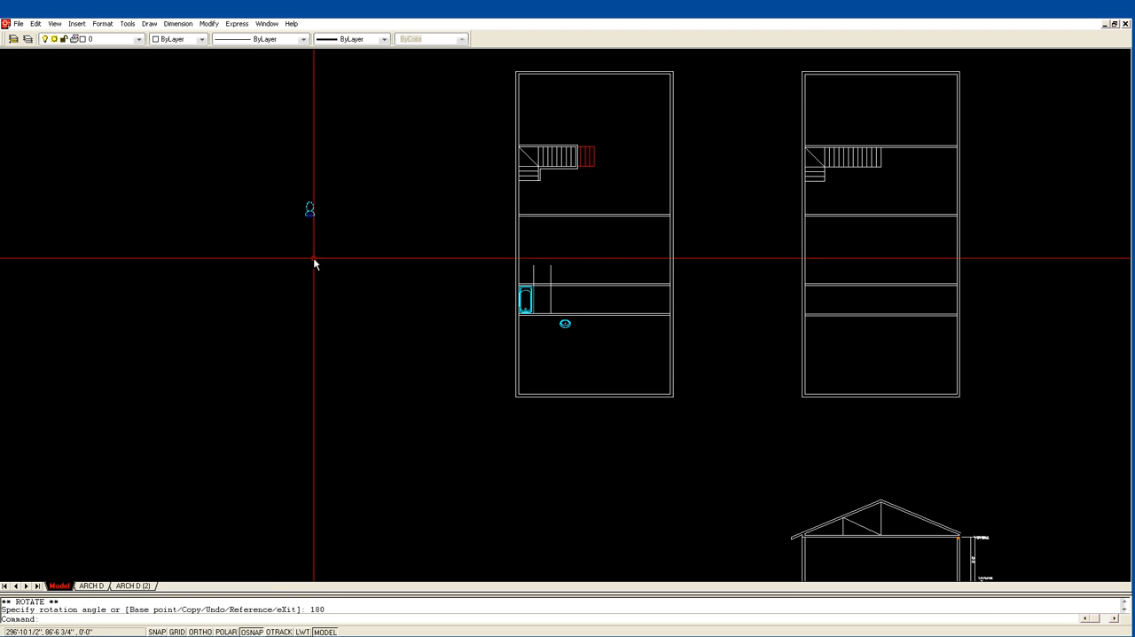
Move the toilet from outside the plan to the bathtub end of the narrow room, against the lower wall.
{"action": "left_click", "coordinate": [309, 211]}
{"action": "left_click", "coordinate": [310, 216]}
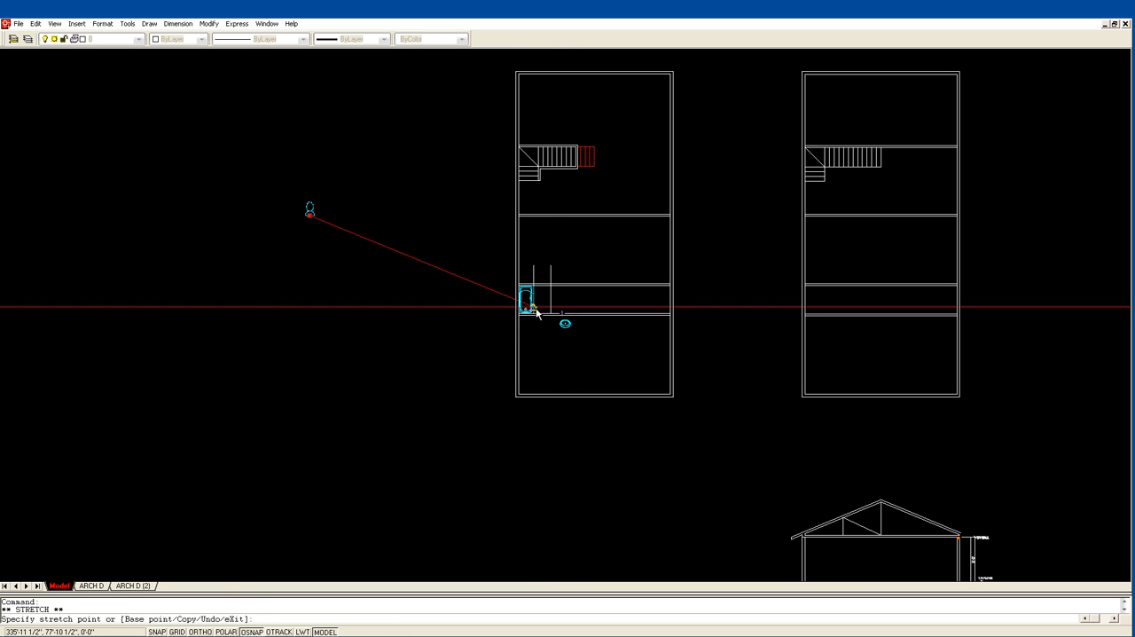
{"action": "left_click", "coordinate": [537, 311]}
Move the toilet freehand to the middle of the space between the two vertical lines, just off the lower wall.
{"action": "type", "text": "z"}
{"action": "key", "text": "Return"}
{"action": "left_click", "coordinate": [487, 342]}
{"action": "left_click", "coordinate": [609, 268]}
{"action": "type", "text": "m"}
{"action": "key", "text": "Return"}
{"action": "left_click", "coordinate": [327, 287]}
{"action": "key", "text": "Return"}
{"action": "left_click", "coordinate": [330, 305]}
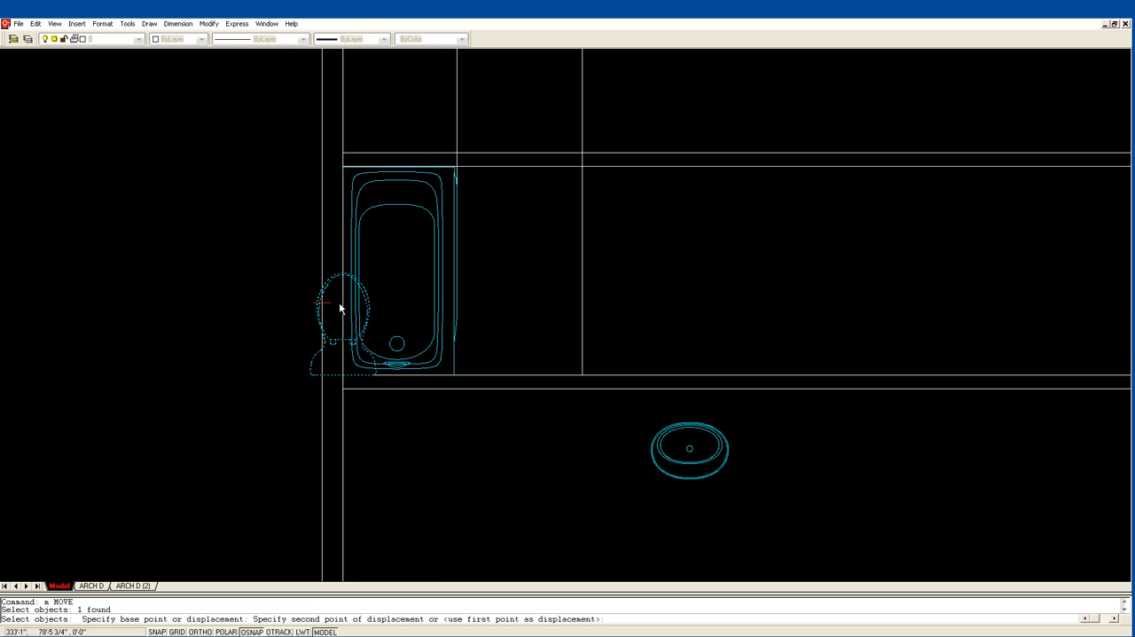
{"action": "left_click", "coordinate": [508, 301]}
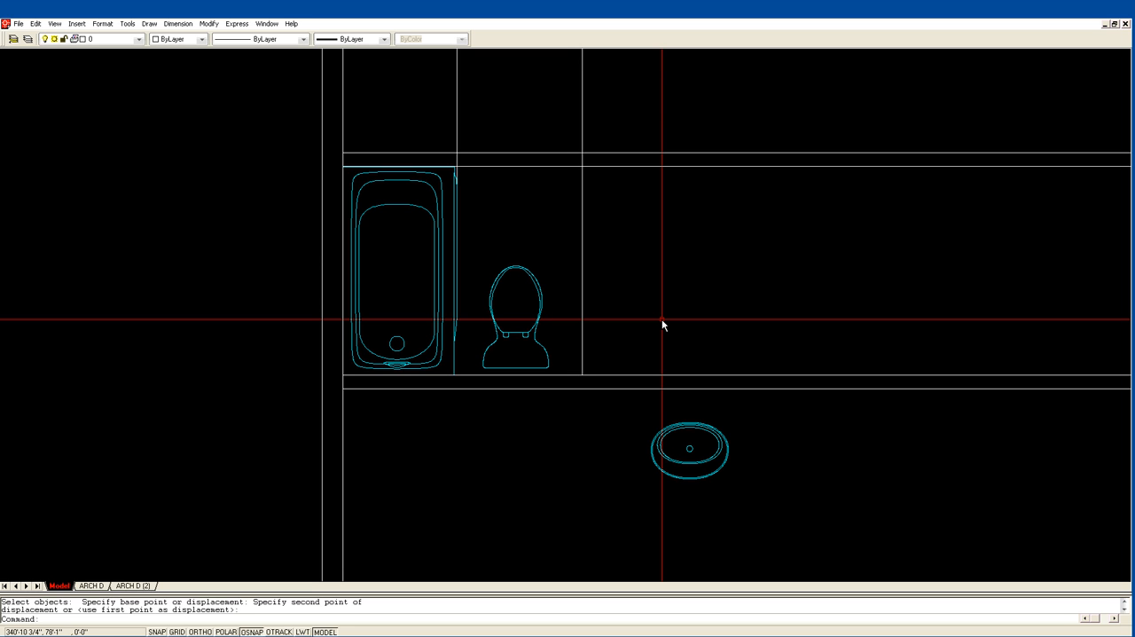
Offset the vertical line beside the toilet 4' to the right.
{"action": "type", "text": "of"}
{"action": "key", "text": "Return"}
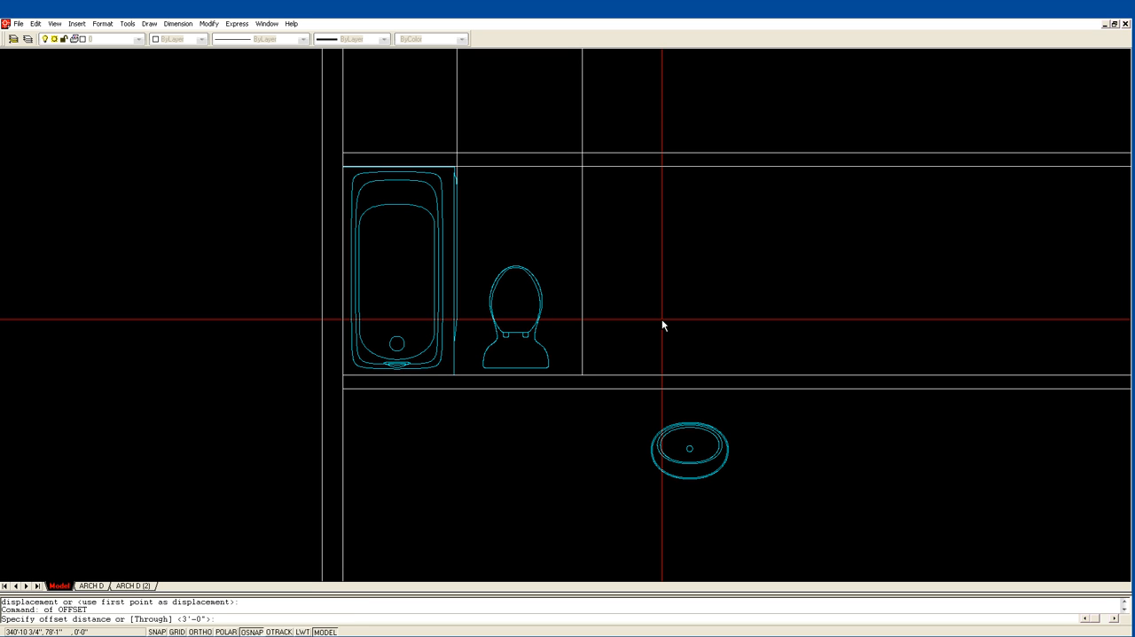
{"action": "type", "text": "4"}
{"action": "key", "text": "Return"}
{"action": "left_click", "coordinate": [582, 342]}
{"action": "left_click", "coordinate": [645, 333]}
{"action": "key", "text": "Return"}
{"action": "key", "text": "Return"}
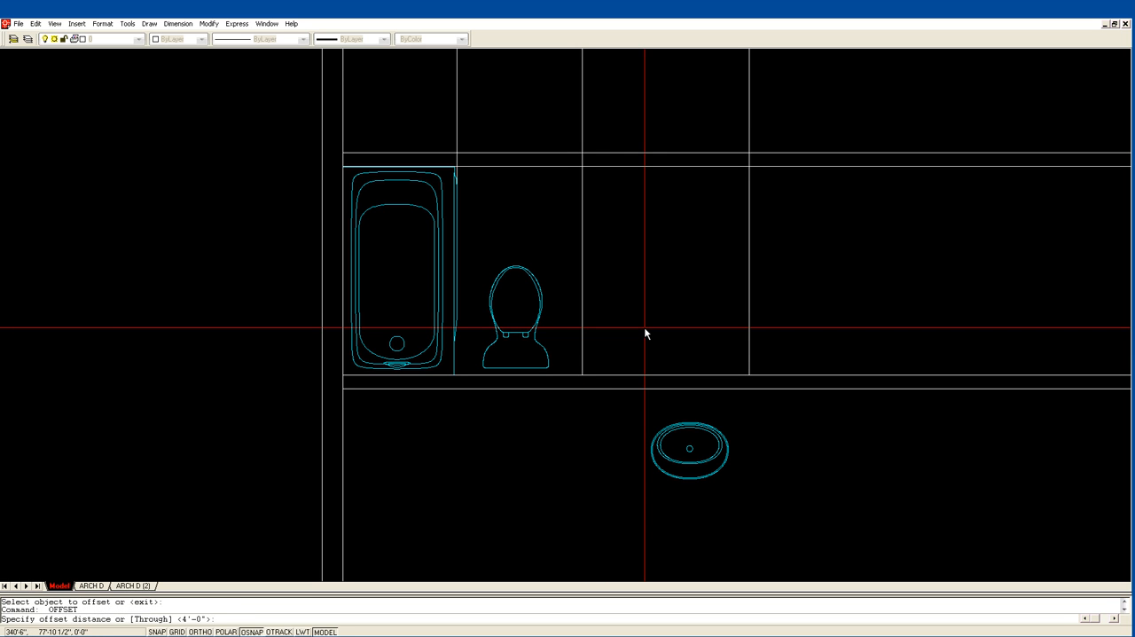
Offset the lower wall's inner line 22" upward to form the vanity counter's front edge.
{"action": "type", "text": "22"}
{"action": "key", "text": "Return"}
{"action": "left_click", "coordinate": [661, 373]}
{"action": "left_click", "coordinate": [648, 341]}
{"action": "key", "text": "Return"}
Fillet the counter's front edge with both vertical side lines to close its two upper corners.
{"action": "type", "text": "f"}
{"action": "key", "text": "Return"}
{"action": "left_click", "coordinate": [582, 307]}
{"action": "left_click", "coordinate": [603, 299]}
{"action": "key", "text": "Return"}
{"action": "left_click", "coordinate": [720, 299]}
{"action": "left_click", "coordinate": [748, 303]}
{"action": "key", "text": "Escape"}
Move the lavatory into the middle of the vanity counter.
{"action": "type", "text": "m"}
{"action": "key", "text": "Return"}
{"action": "left_click", "coordinate": [719, 444]}
{"action": "key", "text": "Return"}
{"action": "left_click", "coordinate": [770, 492]}
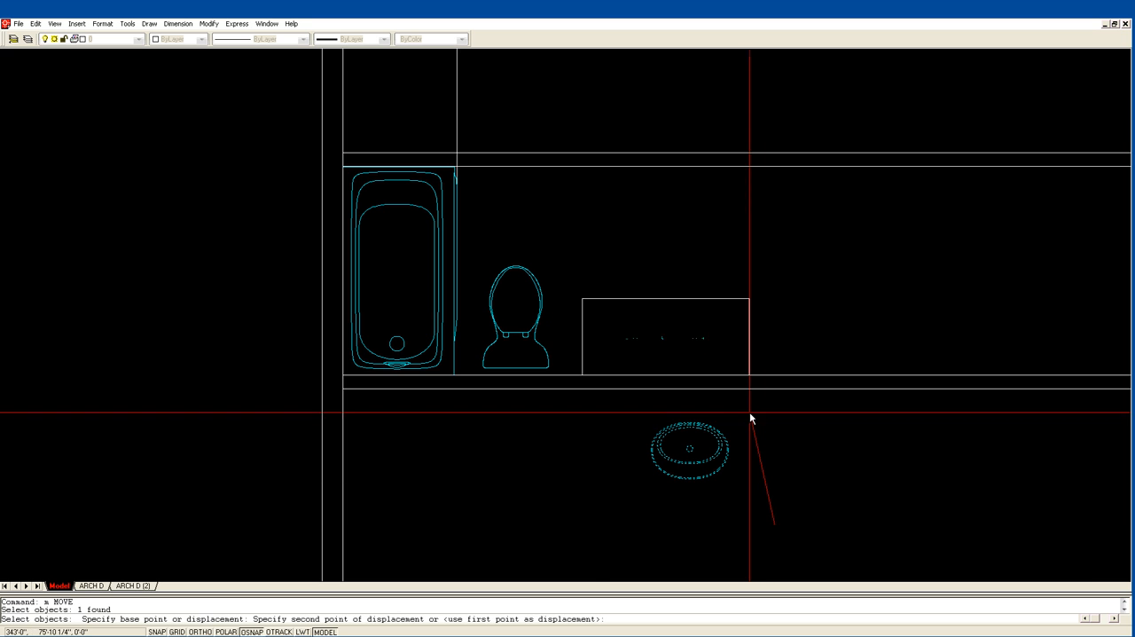
{"action": "left_click", "coordinate": [788, 359]}
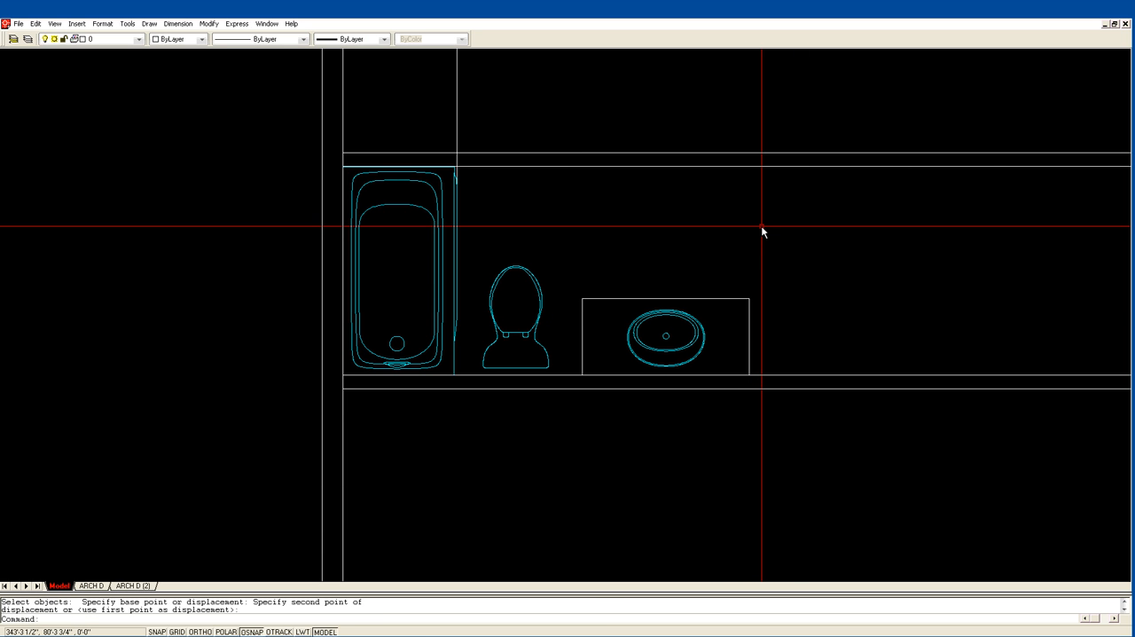
Erase the leftover vertical construction line at the bathtub's edge.
{"action": "type", "text": "e"}
{"action": "key", "text": "Return"}
{"action": "left_click", "coordinate": [508, 122]}
{"action": "left_click", "coordinate": [432, 94]}
{"action": "key", "text": "Return"}
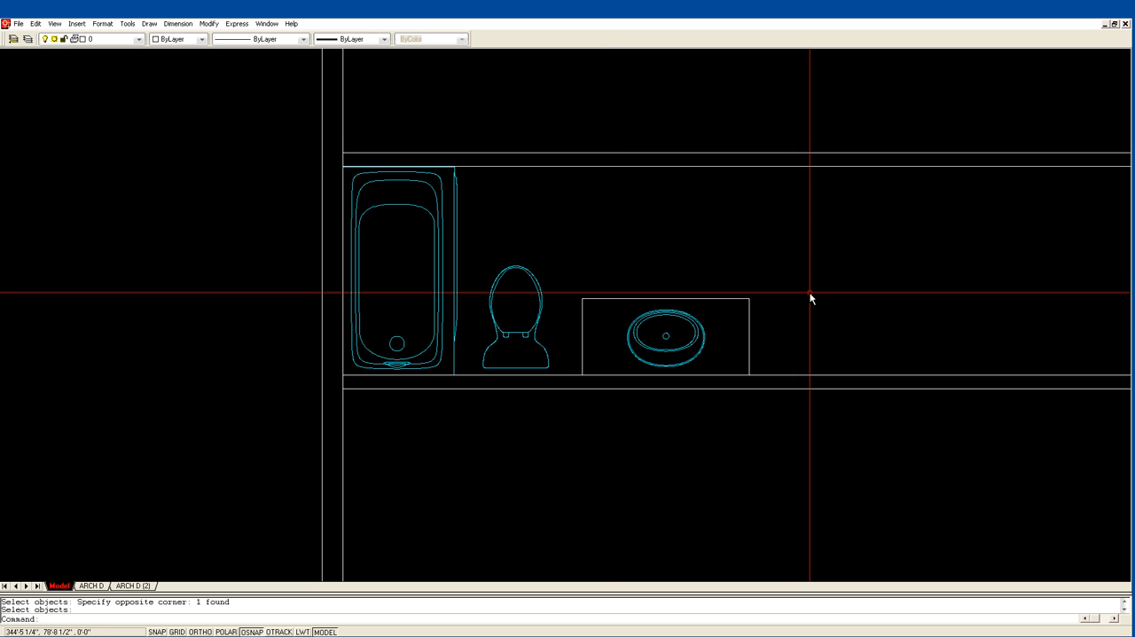
Extend the counter's right side line up to the inner line of the bathroom's upper wall.
{"action": "key", "text": "Return"}
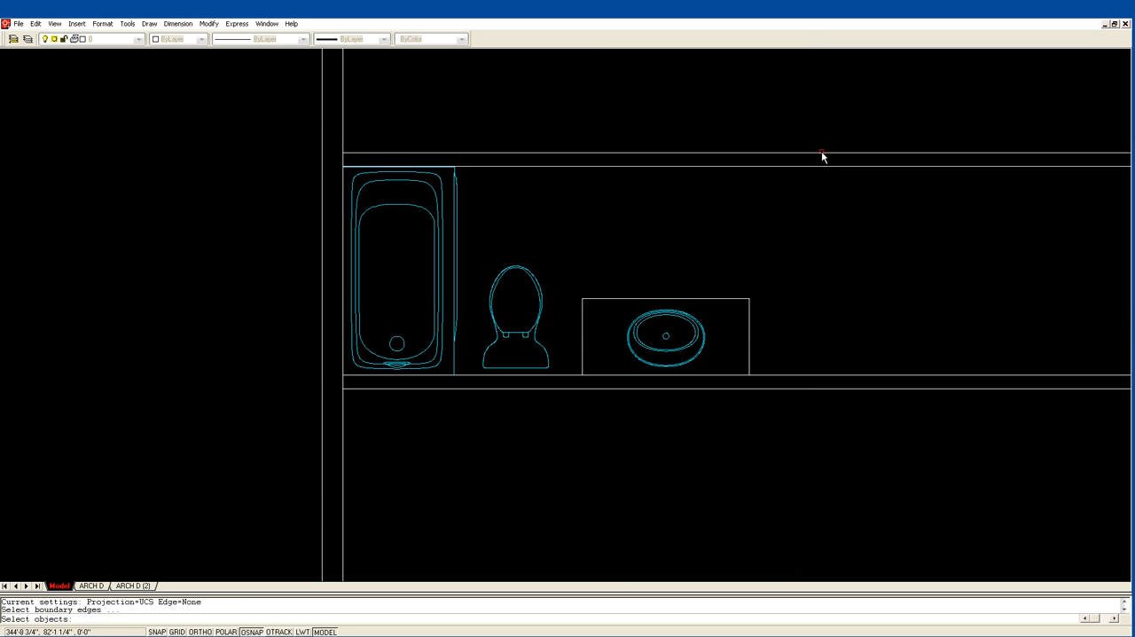
{"action": "left_click", "coordinate": [773, 166]}
{"action": "key", "text": "Return"}
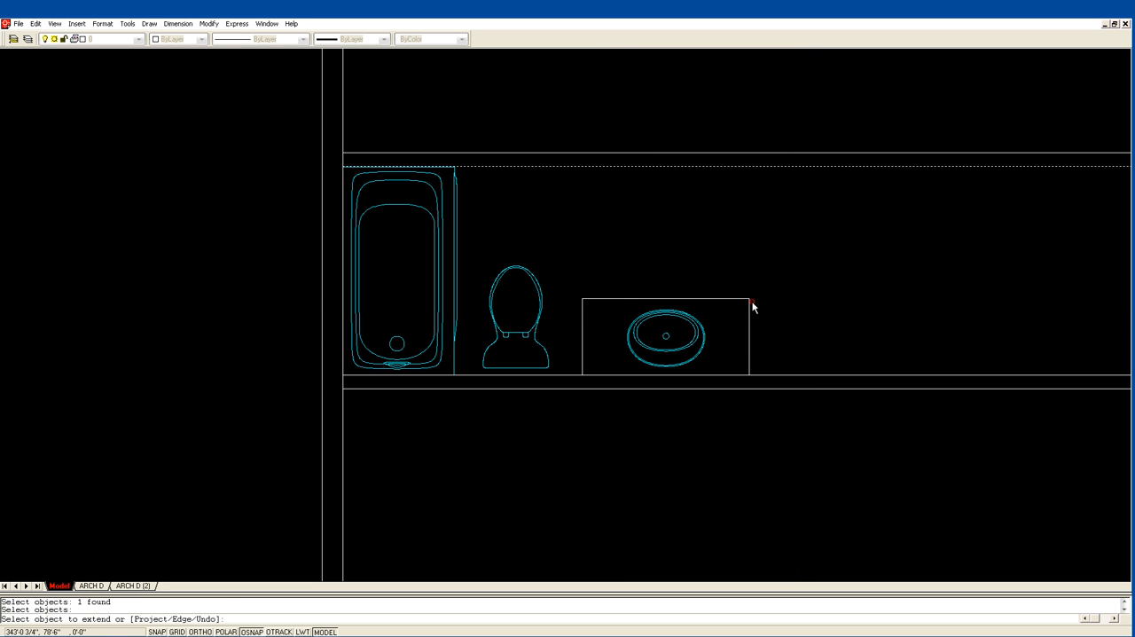
{"action": "left_click", "coordinate": [749, 306]}
{"action": "key", "text": "Return"}
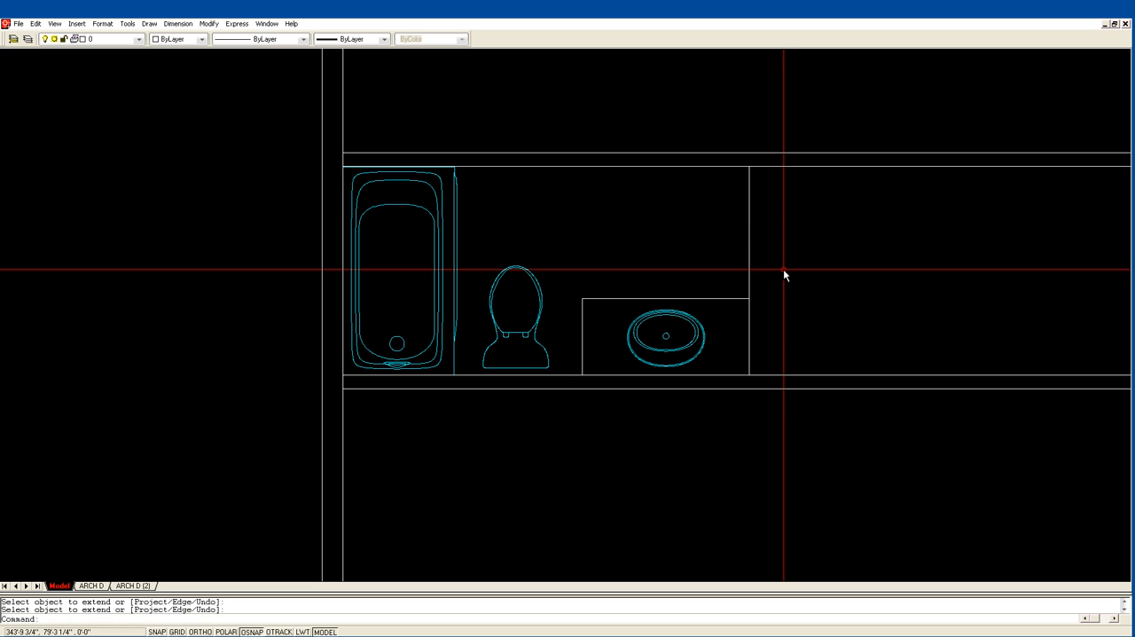
Offset the extended line 4" to the right to form the bathroom's end wall.
{"action": "type", "text": "o"}
{"action": "key", "text": "Return"}
{"action": "type", "text": "4"}
{"action": "key", "text": "Return"}
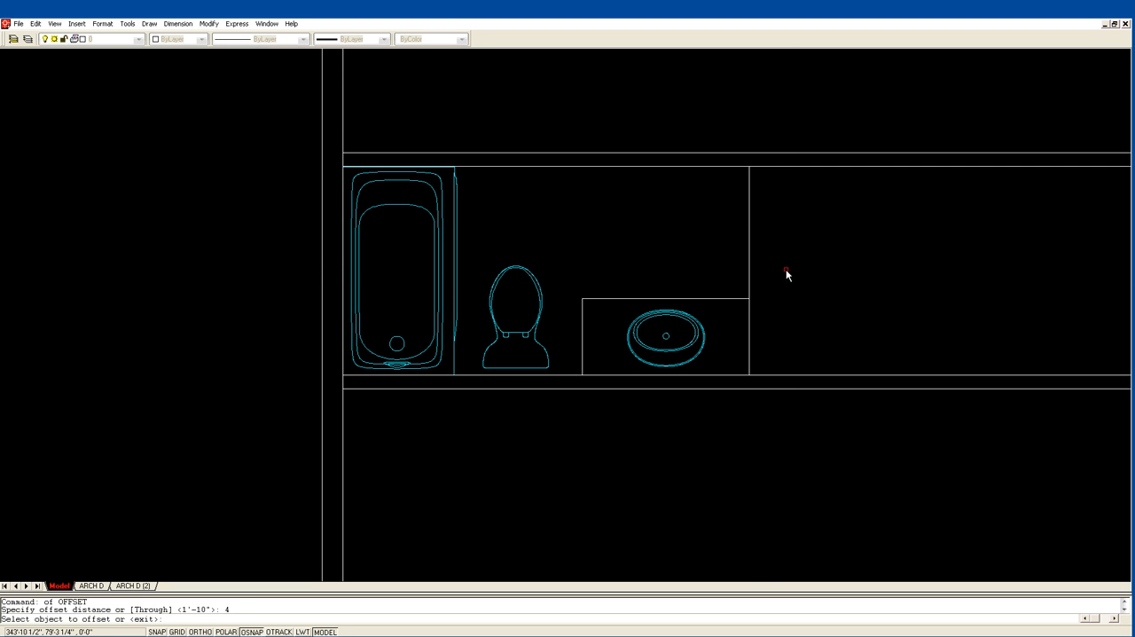
{"action": "left_click", "coordinate": [750, 269]}
{"action": "left_click", "coordinate": [760, 269]}
{"action": "key", "text": "Return"}
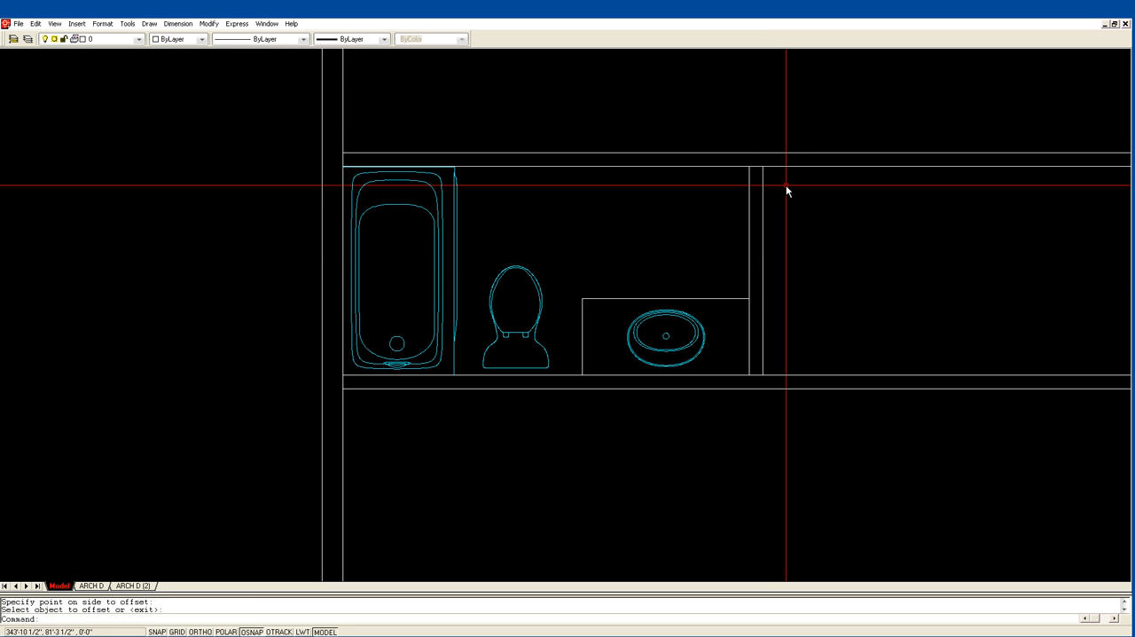
Fillet the inner and outer lines of the upper wall and end wall into a clean upper-right corner.
{"action": "type", "text": "f"}
{"action": "key", "text": "Return"}
{"action": "left_click", "coordinate": [748, 177]}
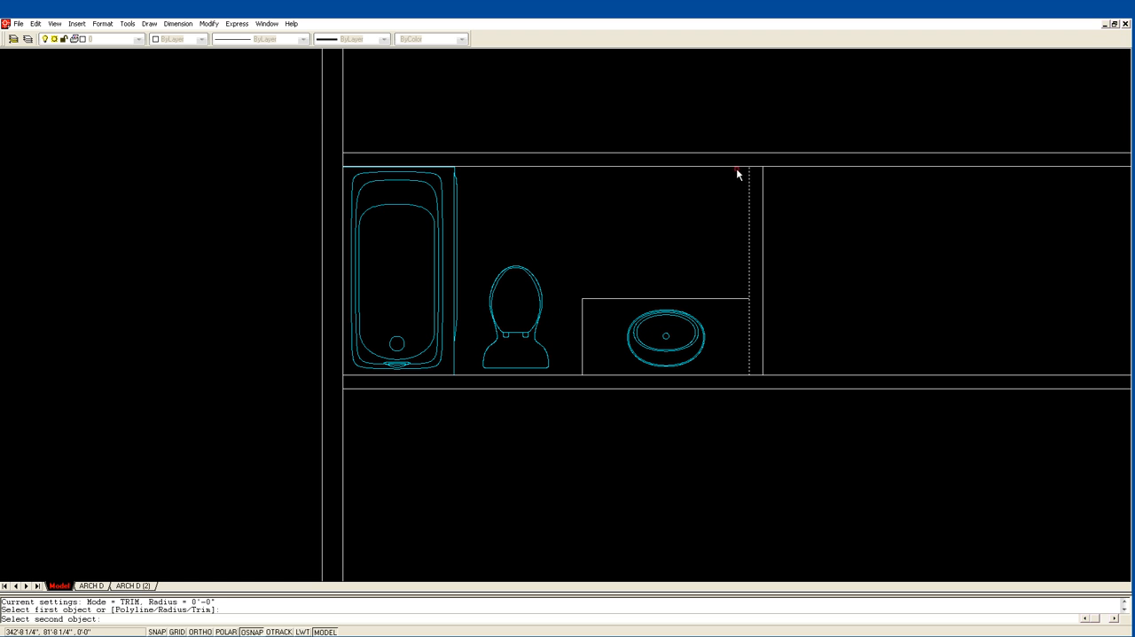
{"action": "left_click", "coordinate": [735, 166]}
{"action": "key", "text": "Return"}
{"action": "left_click", "coordinate": [742, 153]}
{"action": "left_click", "coordinate": [763, 176]}
Fillet the outer and inner lines of the end wall and lower wall into a clean lower-right corner.
{"action": "key", "text": "Return"}
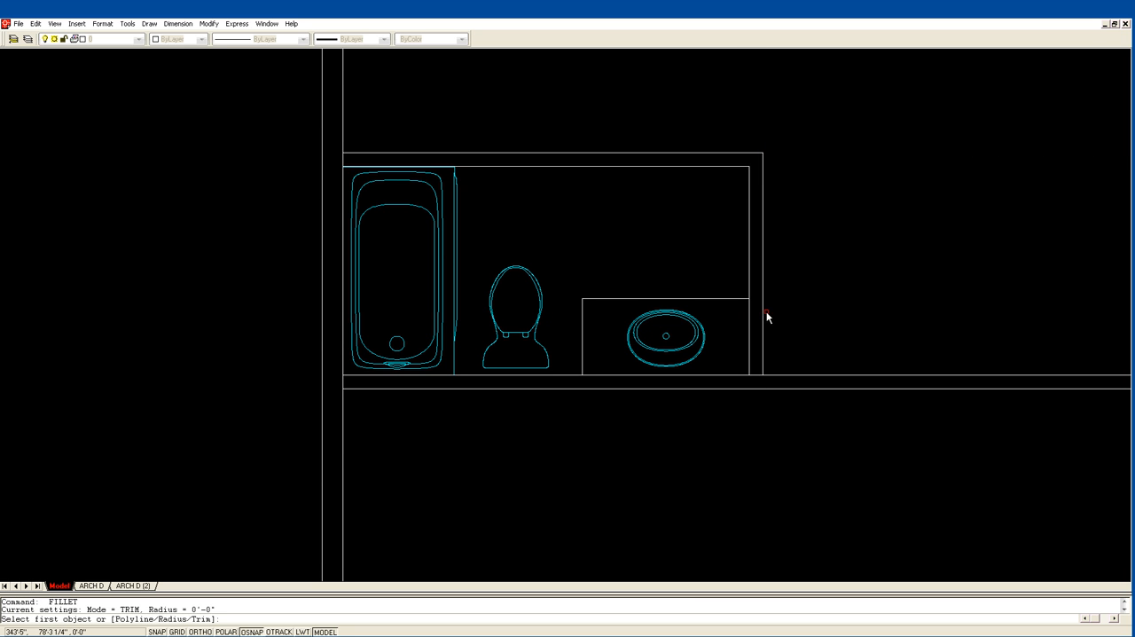
{"action": "left_click", "coordinate": [763, 328]}
{"action": "left_click", "coordinate": [748, 388]}
{"action": "key", "text": "Return"}
{"action": "left_click", "coordinate": [749, 371]}
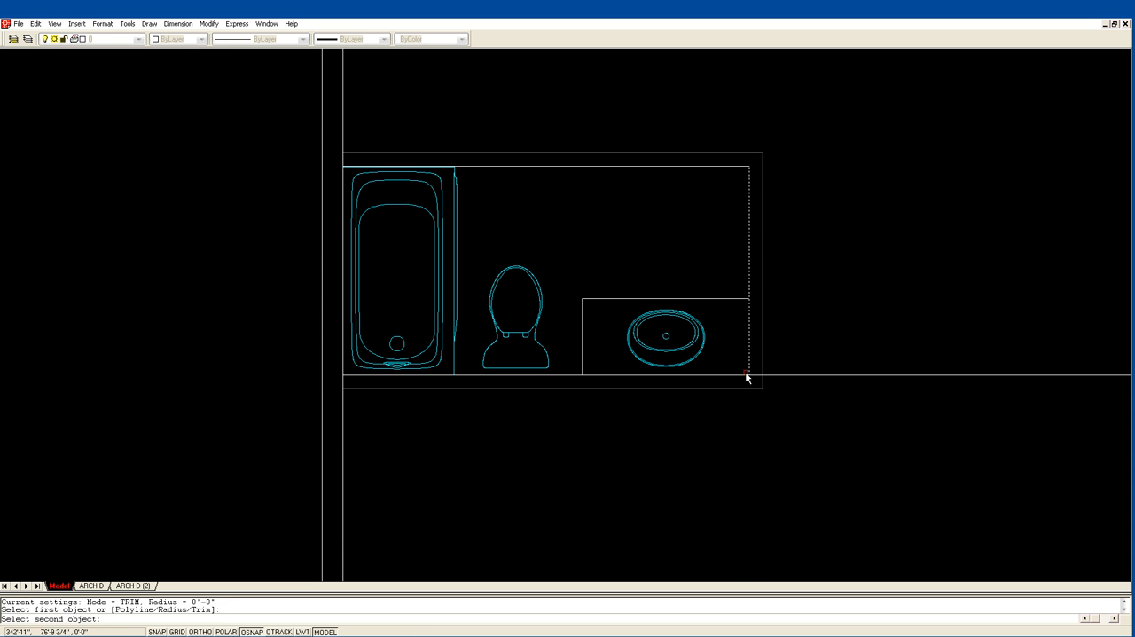
{"action": "key", "text": "Escape"}
Insert a door with the door command in the bathroom's end wall, 4" from the upper inner corner, swinging into the room.
{"action": "scroll", "coordinate": [788, 240], "scroll_direction": "down", "scroll_amount": 1}
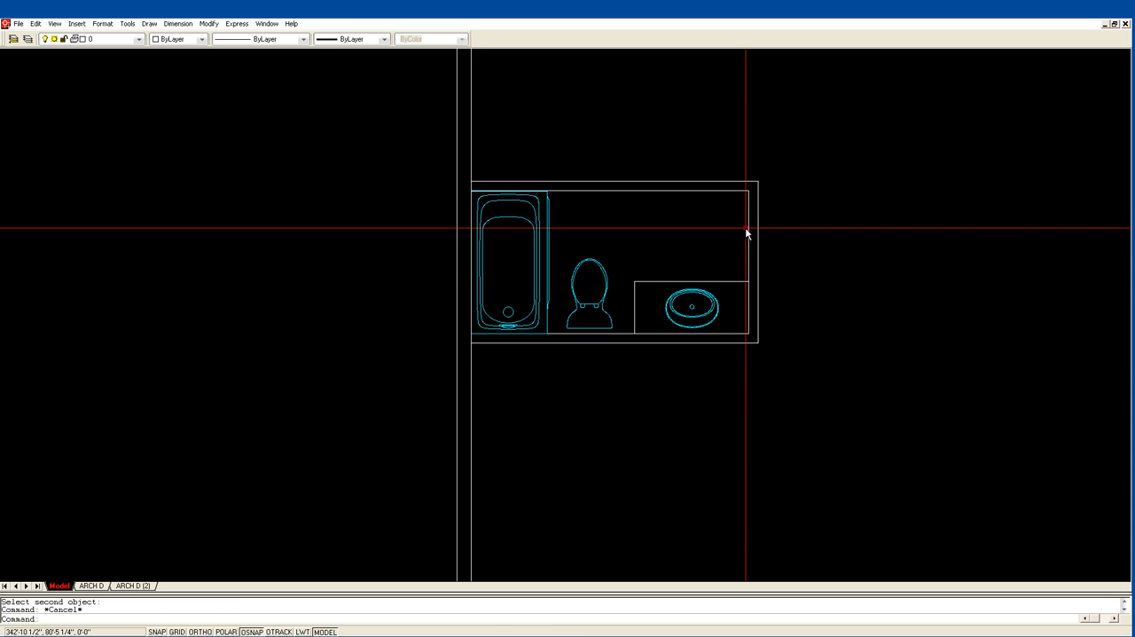
{"action": "middle_click_drag", "start_coordinate": [753, 236], "coordinate": [652, 286]}
{"action": "scroll", "coordinate": [702, 259], "scroll_direction": "down", "scroll_amount": 1}
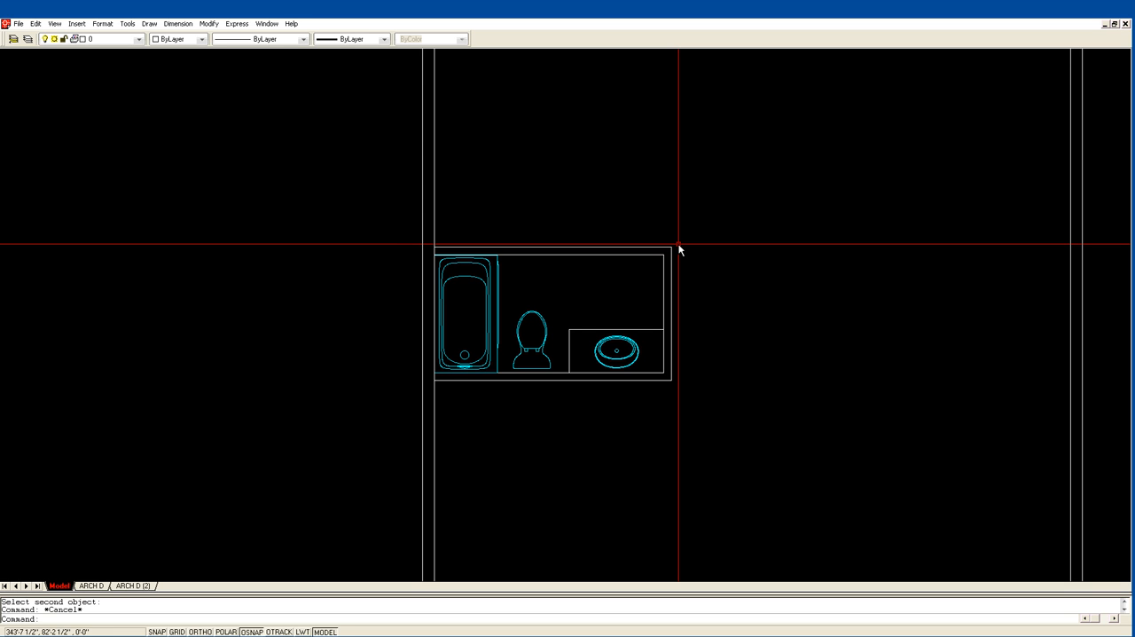
{"action": "type", "text": "oor"}
{"action": "key", "text": "Return"}
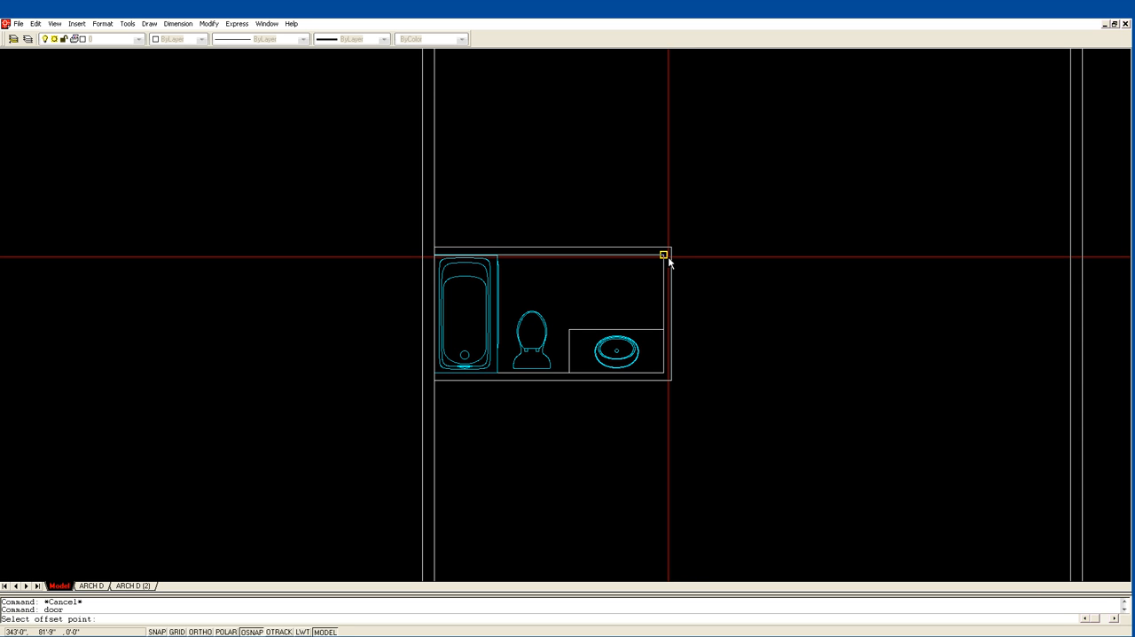
{"action": "left_click", "coordinate": [669, 259]}
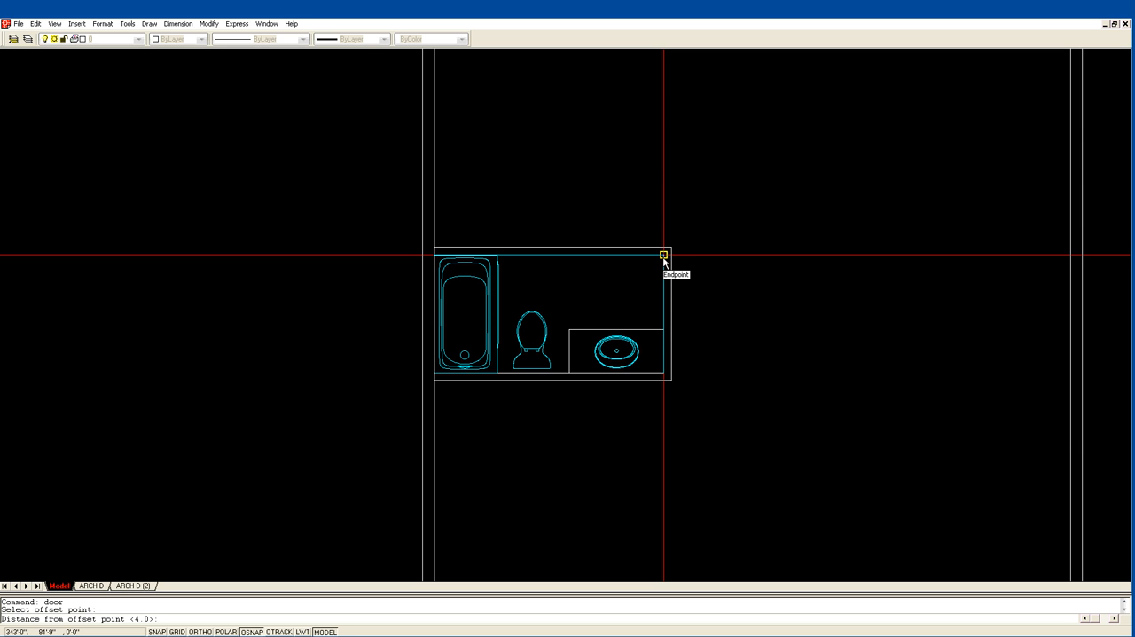
{"action": "key", "text": "Return"}
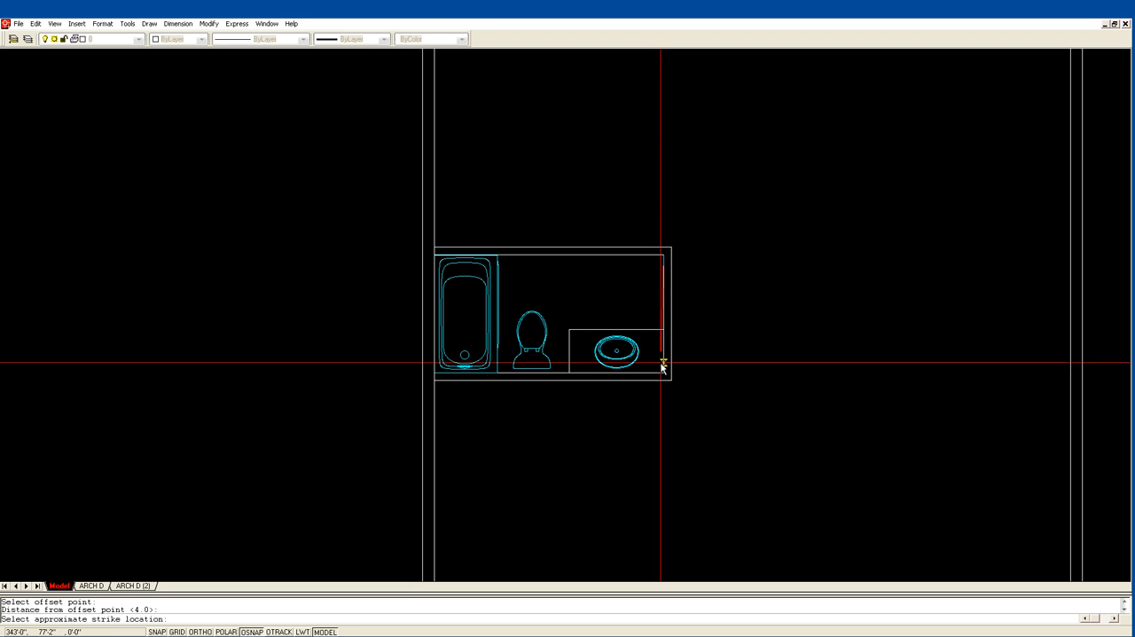
{"action": "left_click", "coordinate": [664, 299]}
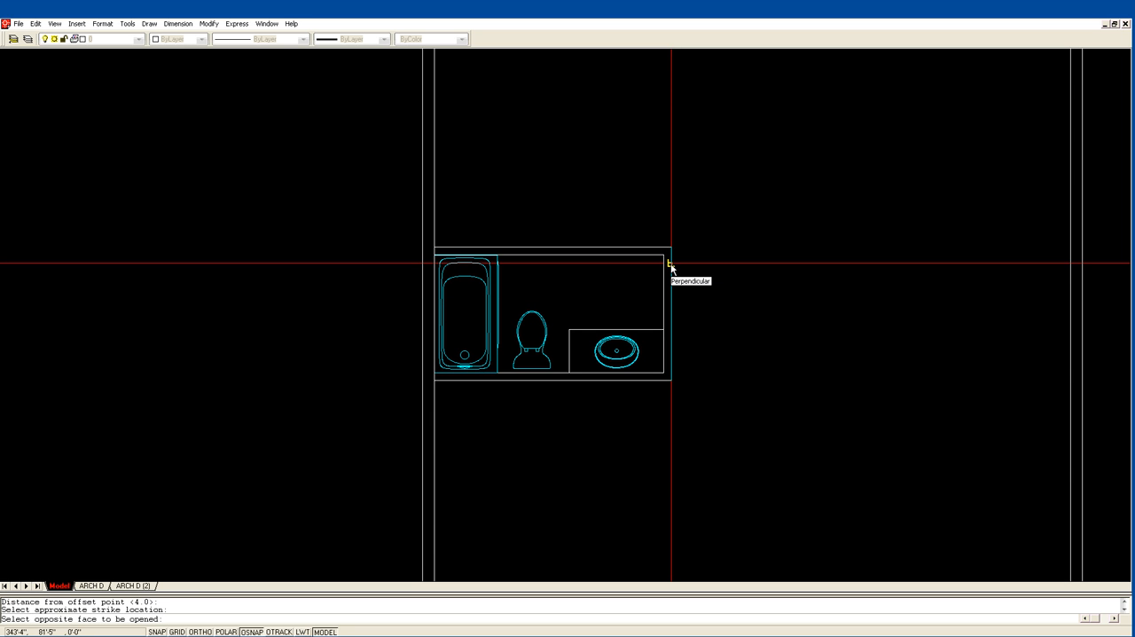
{"action": "left_click", "coordinate": [672, 268]}
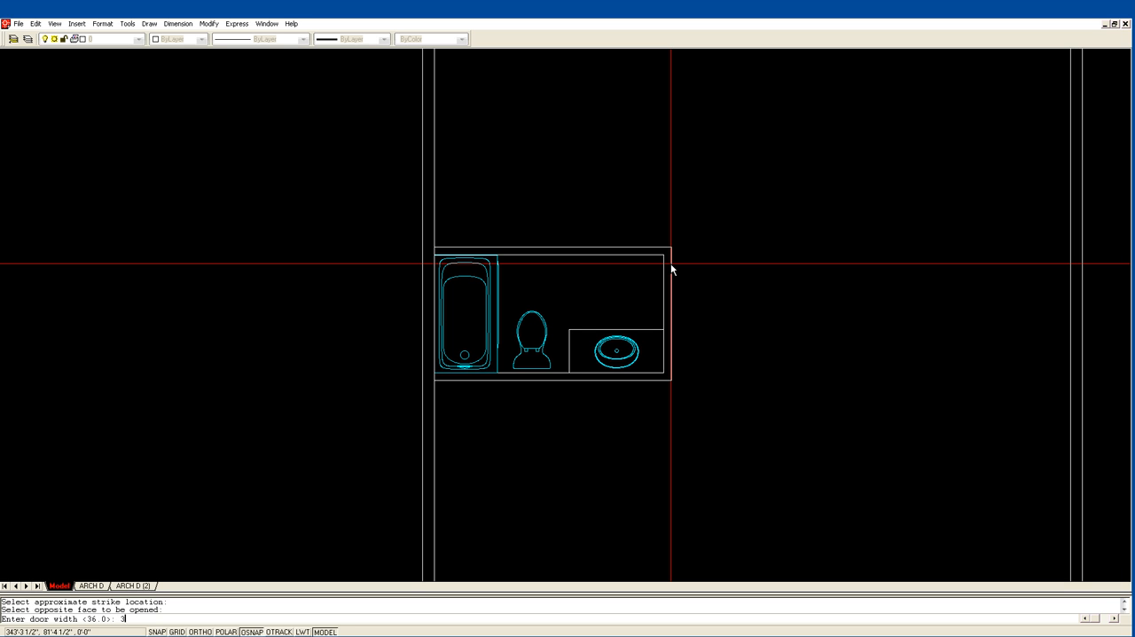
{"action": "key", "text": "Return"}
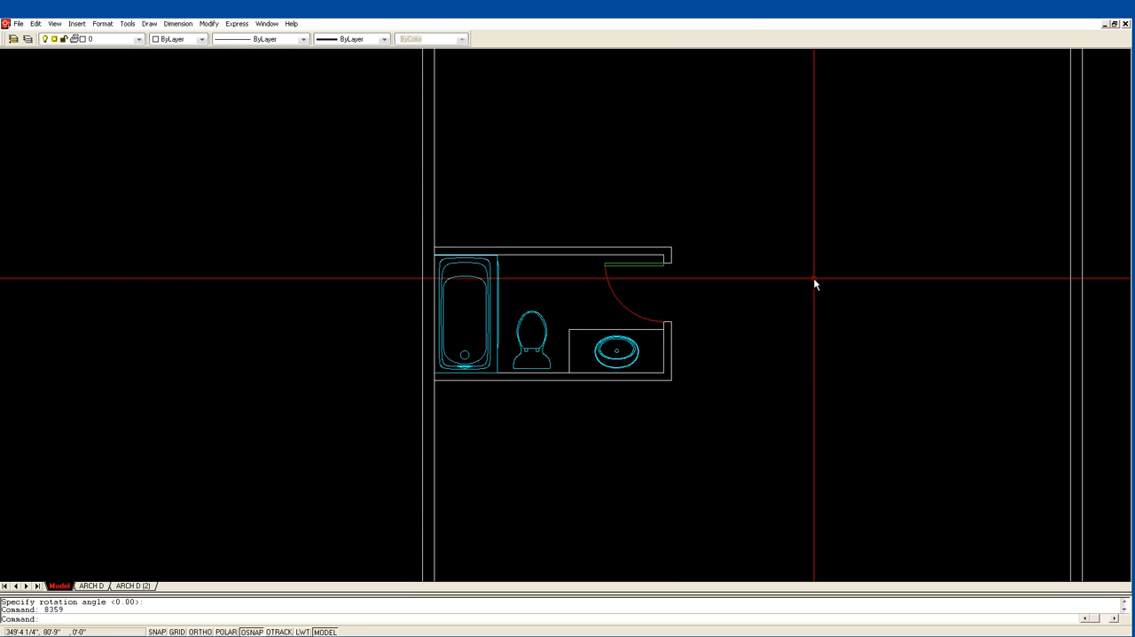
Offset the end wall's outer line below the bathroom door 42" to the right.
{"action": "scroll", "coordinate": [809, 319], "scroll_direction": "down", "scroll_amount": 2}
{"action": "middle_click_drag", "start_coordinate": [772, 418], "coordinate": [540, 304]}
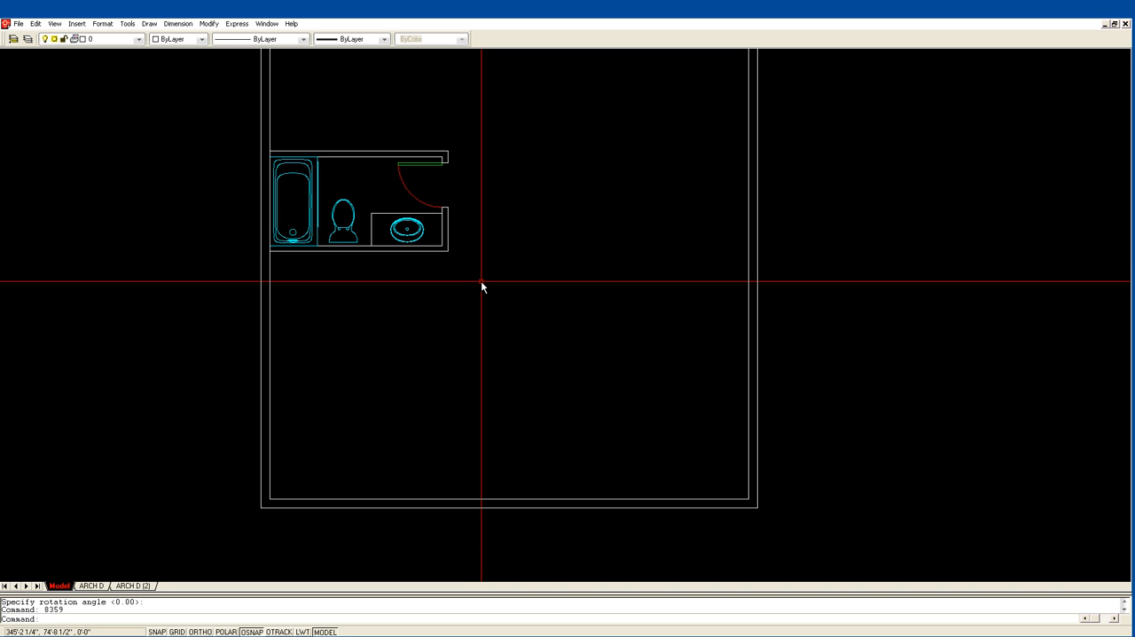
{"action": "type", "text": "of"}
{"action": "key", "text": "Return"}
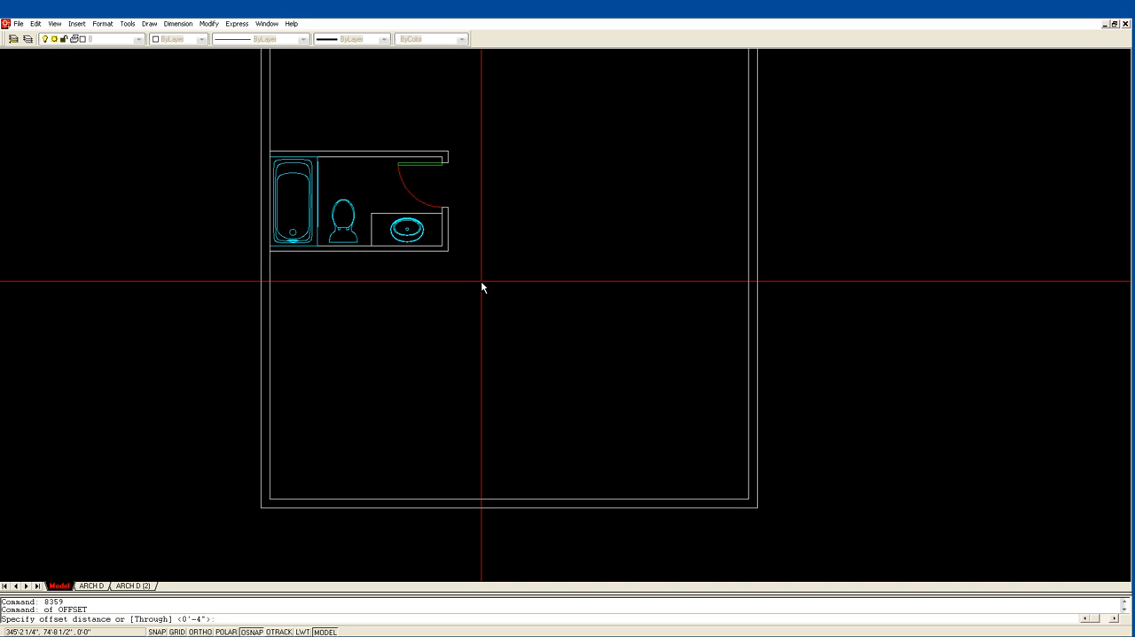
{"action": "type", "text": "42"}
{"action": "key", "text": "Return"}
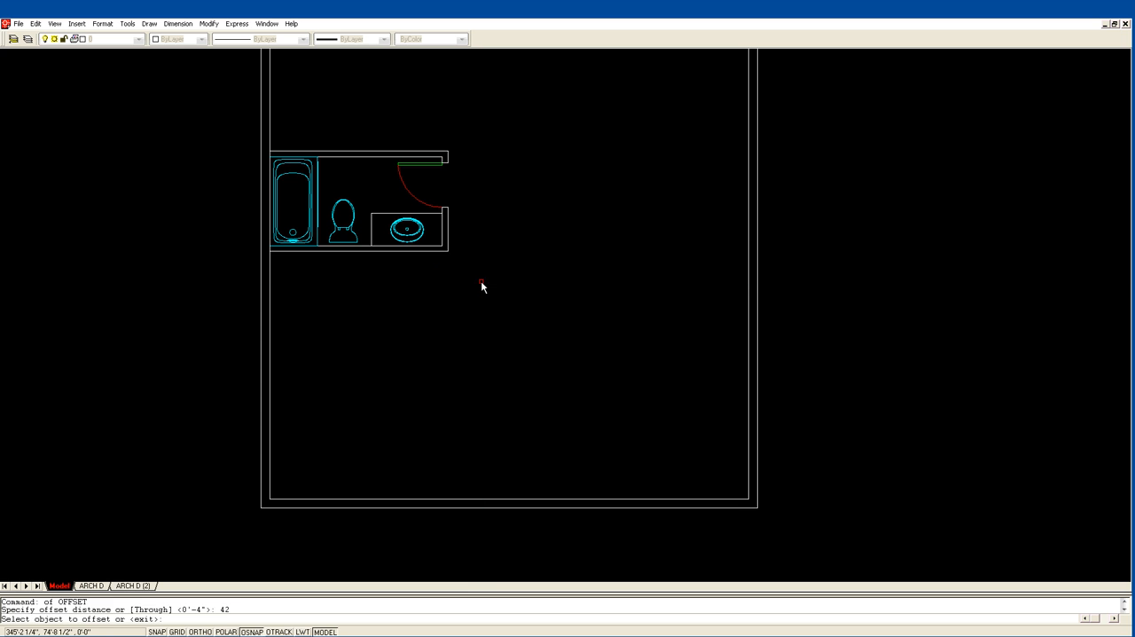
{"action": "left_click", "coordinate": [447, 225]}
{"action": "left_click", "coordinate": [476, 225]}
{"action": "key", "text": "Return"}
{"action": "key", "text": "Return"}
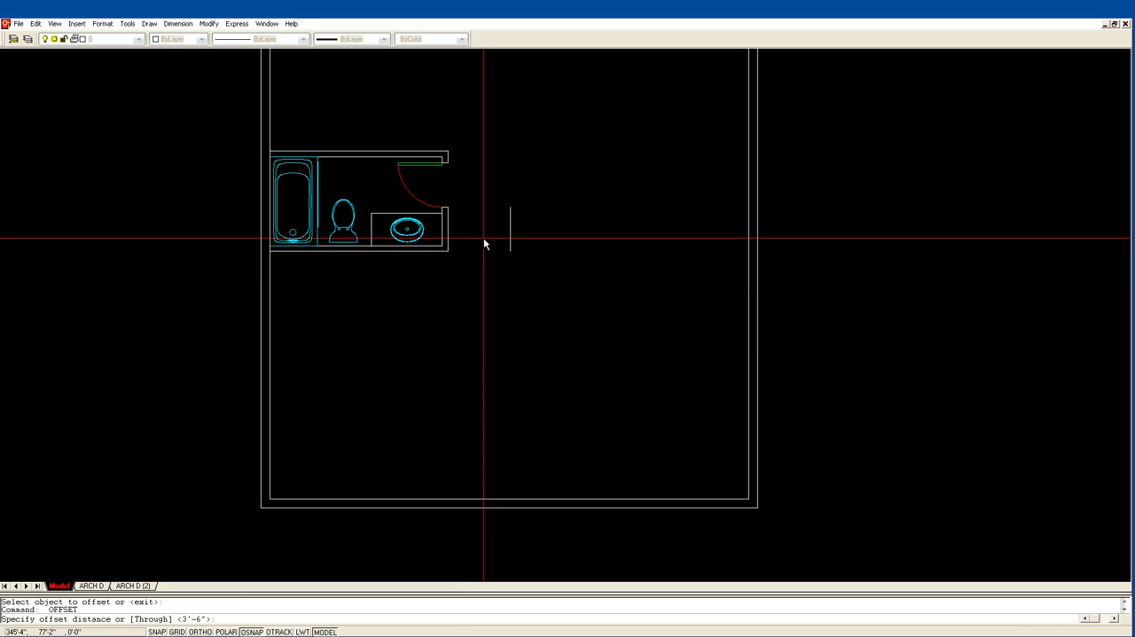
Offset the short hall wall line 4" to the right to give the wall its thickness.
{"action": "type", "text": "4"}
{"action": "key", "text": "Return"}
{"action": "left_click", "coordinate": [510, 233]}
{"action": "left_click", "coordinate": [528, 233]}
{"action": "key", "text": "Return"}
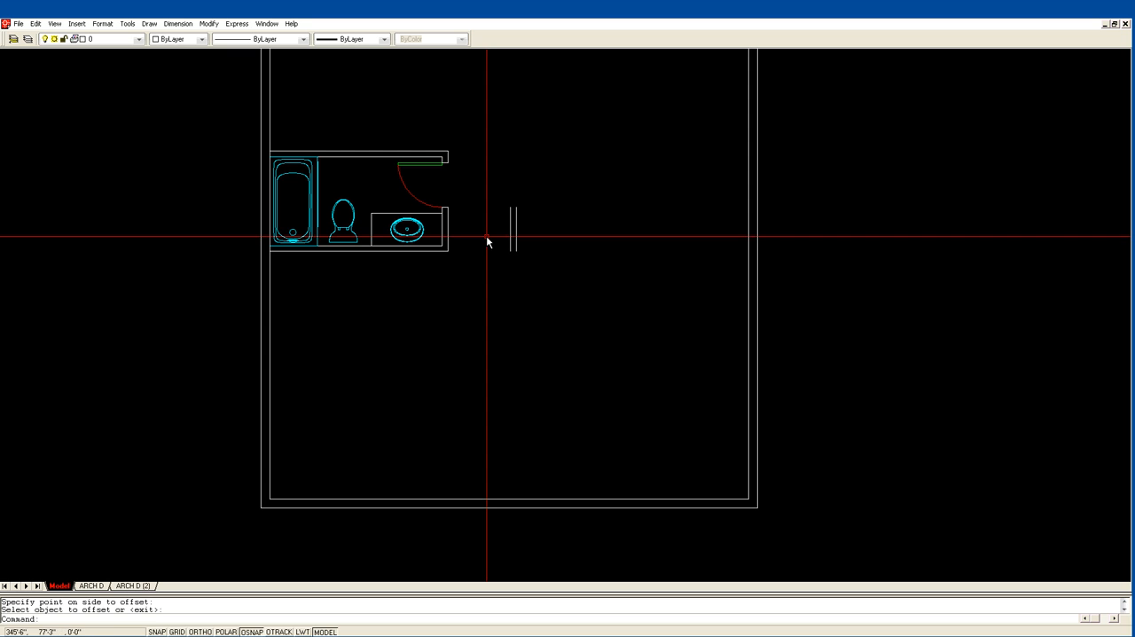
Extend both lines of the bathroom's end wall down to the inner line of the lower exterior wall.
{"action": "type", "text": "ex"}
{"action": "key", "text": "Return"}
{"action": "left_click", "coordinate": [421, 501]}
{"action": "left_click", "coordinate": [439, 454]}
{"action": "key", "text": "Return"}
{"action": "left_click", "coordinate": [447, 240]}
{"action": "key", "text": "Return"}
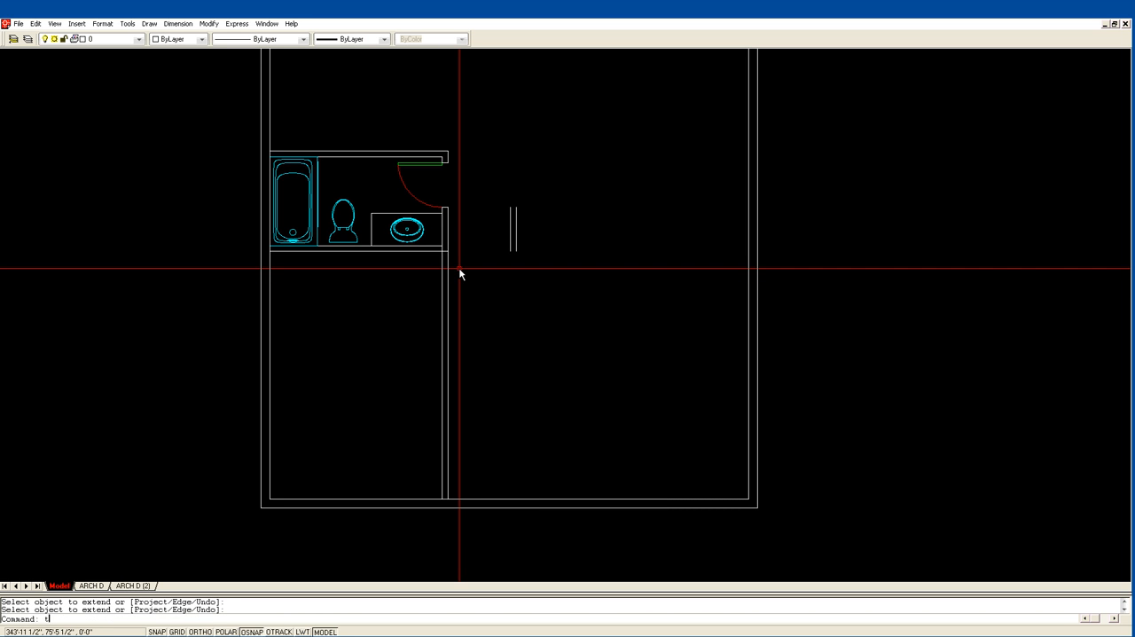
Trim the overlapping lines where the bathroom's lower wall meets the extended end wall into a clean junction.
{"action": "type", "text": "tr"}
{"action": "key", "text": "Return"}
{"action": "left_click", "coordinate": [458, 267]}
{"action": "left_click", "coordinate": [438, 245]}
{"action": "key", "text": "Return"}
{"action": "left_click", "coordinate": [441, 253]}
{"action": "left_click", "coordinate": [444, 256]}
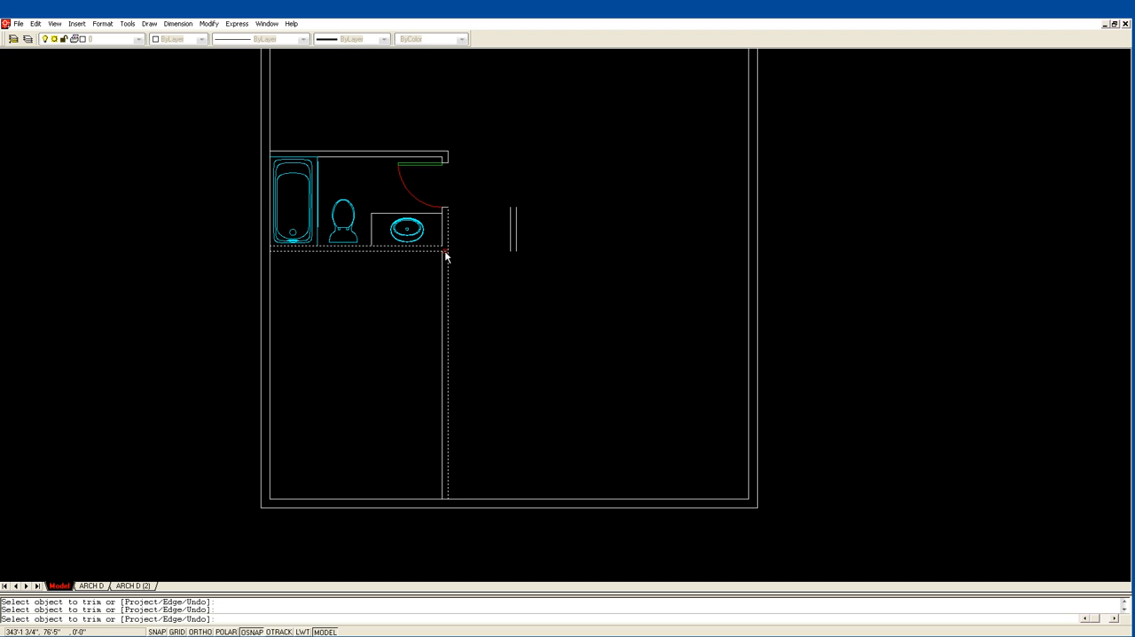
{"action": "key", "text": "Return"}
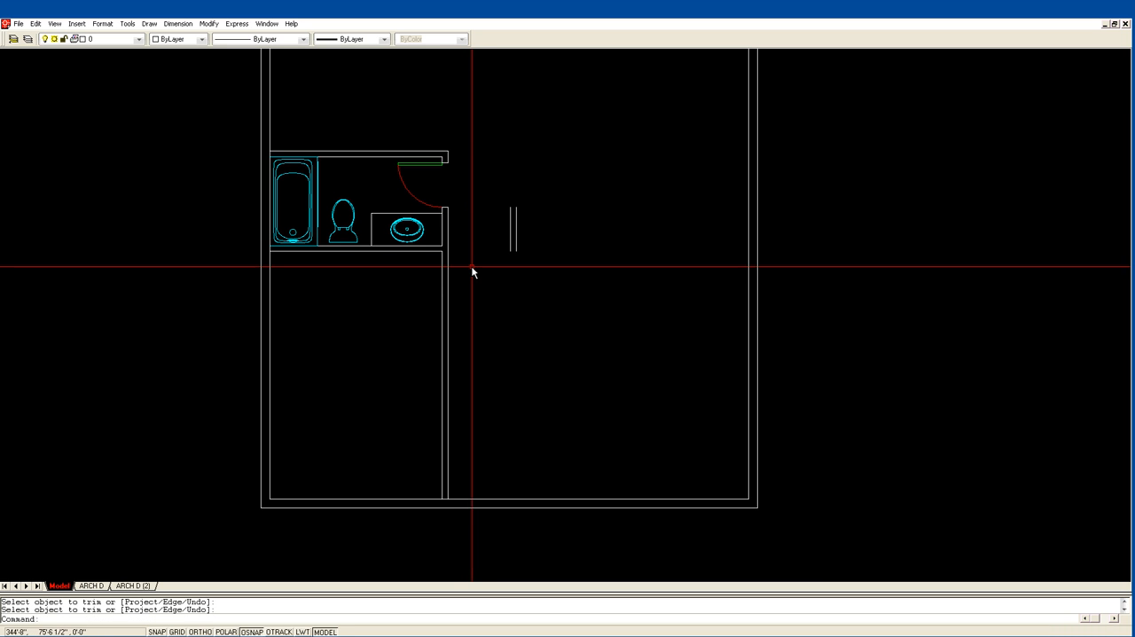
Copy the bathroom door with its jamb lines to the room below, based on the upper inner corner.
{"action": "type", "text": "cp"}
{"action": "key", "text": "Return"}
{"action": "left_click", "coordinate": [419, 165]}
{"action": "left_click", "coordinate": [445, 164]}
{"action": "left_click", "coordinate": [445, 210]}
{"action": "key", "text": "Return"}
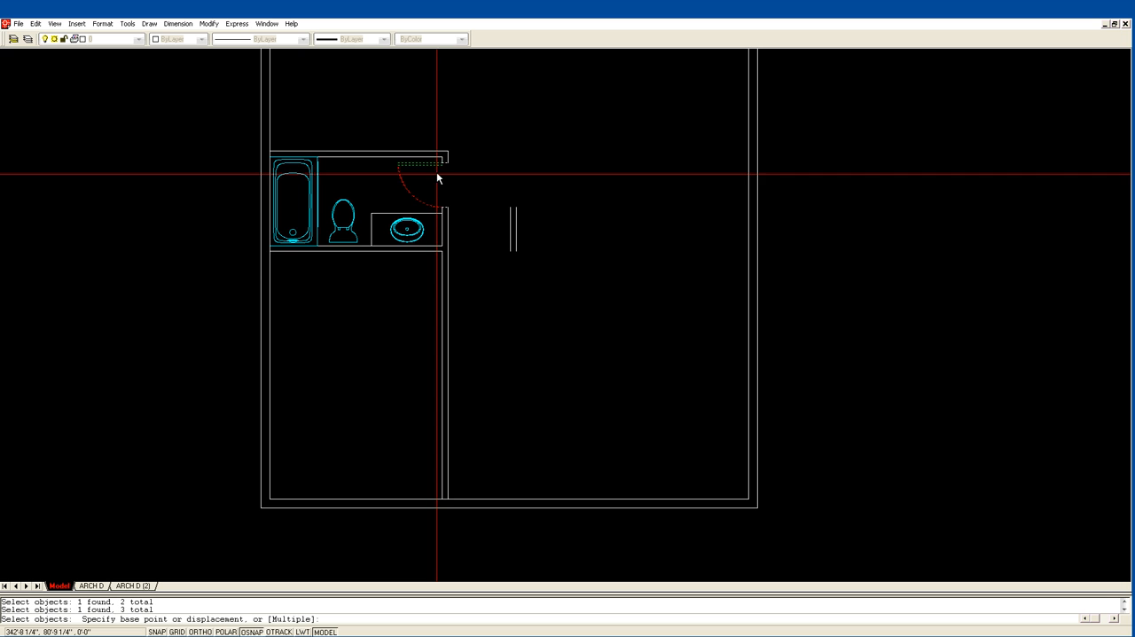
{"action": "left_click", "coordinate": [443, 158]}
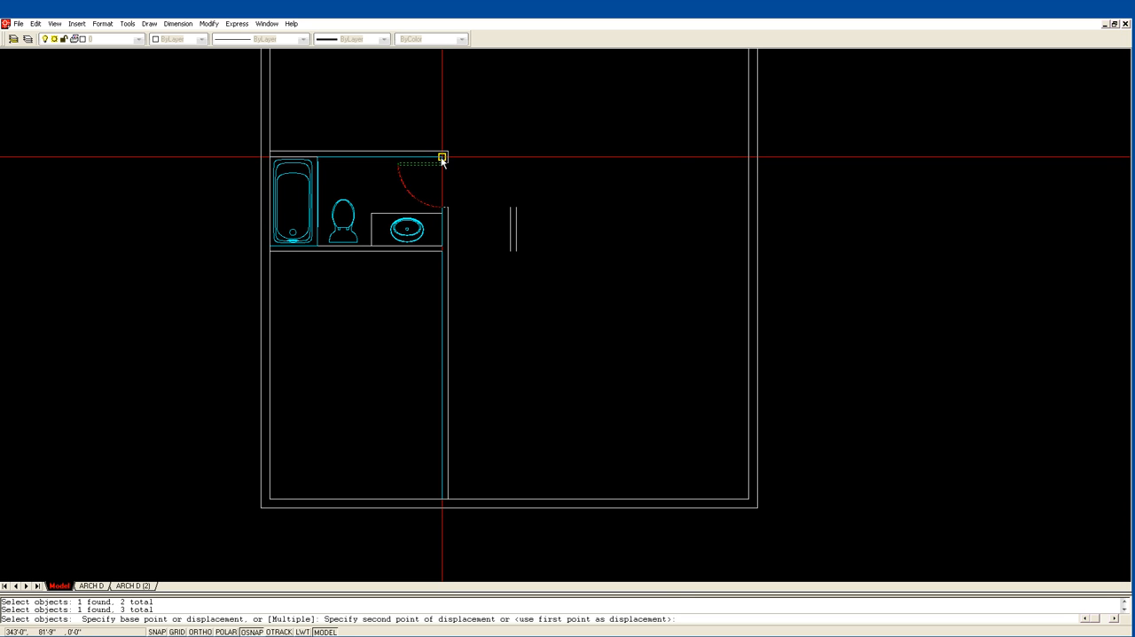
{"action": "left_click", "coordinate": [442, 255]}
Trim the wall lines between the copied door's jambs to open the doorway below the bathroom.
{"action": "type", "text": "tr"}
{"action": "key", "text": "Return"}
{"action": "left_click", "coordinate": [447, 258]}
{"action": "left_click", "coordinate": [443, 306]}
{"action": "key", "text": "Return"}
{"action": "left_click", "coordinate": [443, 282]}
{"action": "key", "text": "Return"}
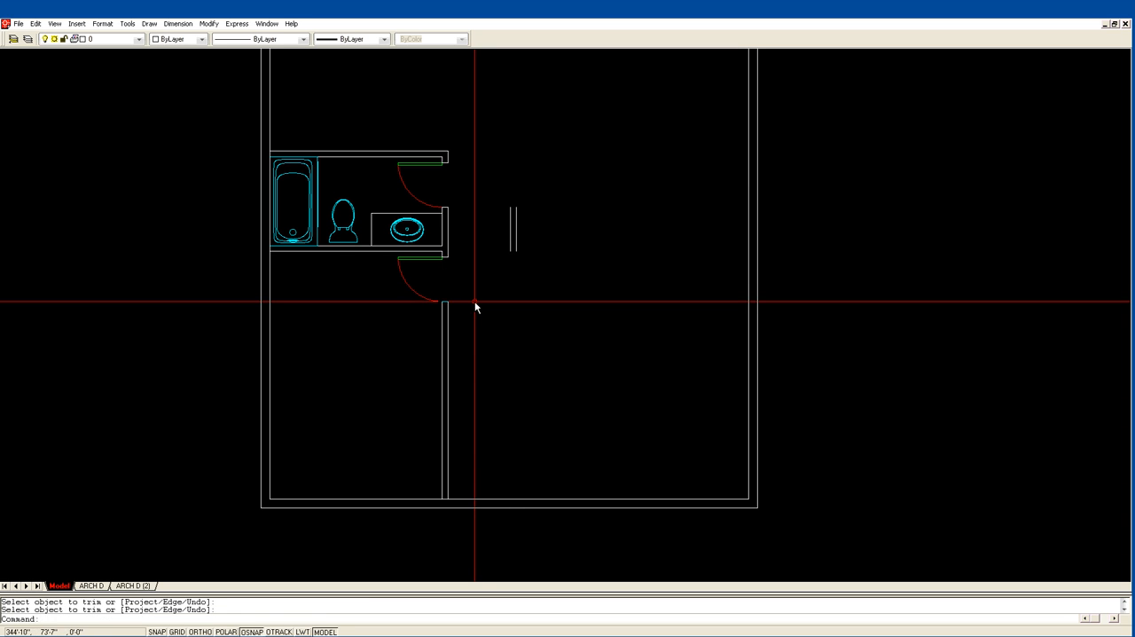
Offset the lower jamb line of the second door 4" downward.
{"action": "type", "text": "z"}
{"action": "key", "text": "Return"}
{"action": "left_click", "coordinate": [320, 359]}
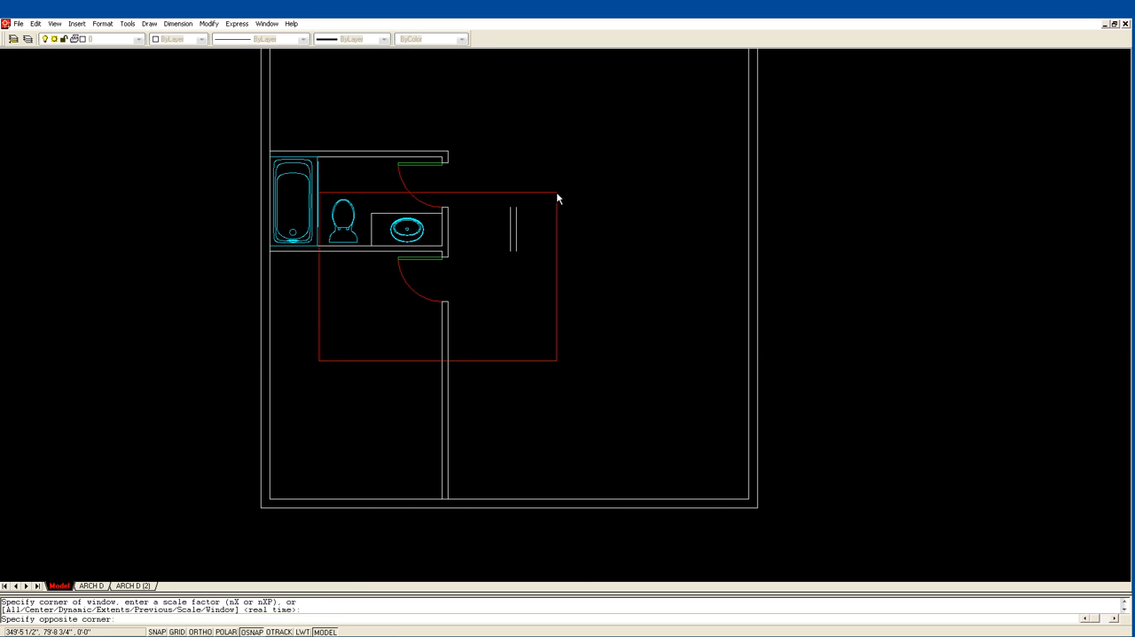
{"action": "left_click", "coordinate": [559, 192]}
{"action": "type", "text": "of"}
{"action": "key", "text": "Return"}
{"action": "type", "text": "4"}
{"action": "key", "text": "Return"}
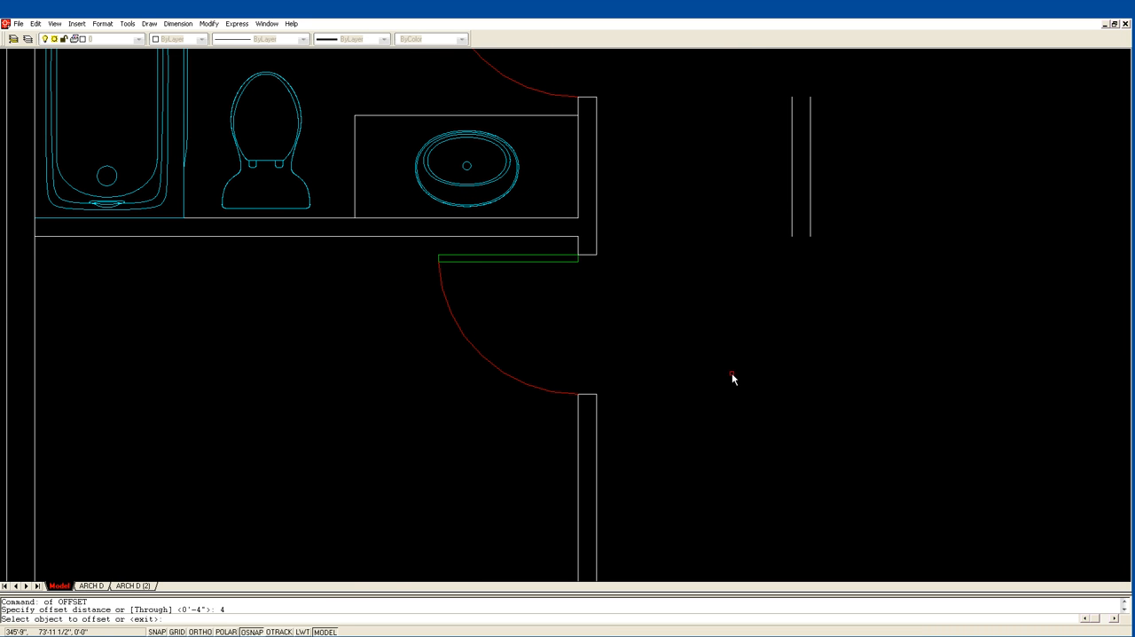
{"action": "left_click", "coordinate": [591, 396]}
{"action": "left_click", "coordinate": [591, 411]}
{"action": "key", "text": "Return"}
{"action": "scroll", "coordinate": [657, 372], "scroll_direction": "down", "scroll_amount": 3}
{"action": "middle_click_drag", "start_coordinate": [659, 362], "coordinate": [395, 316]}
{"action": "scroll", "coordinate": [396, 316], "scroll_direction": "down", "scroll_amount": 1}
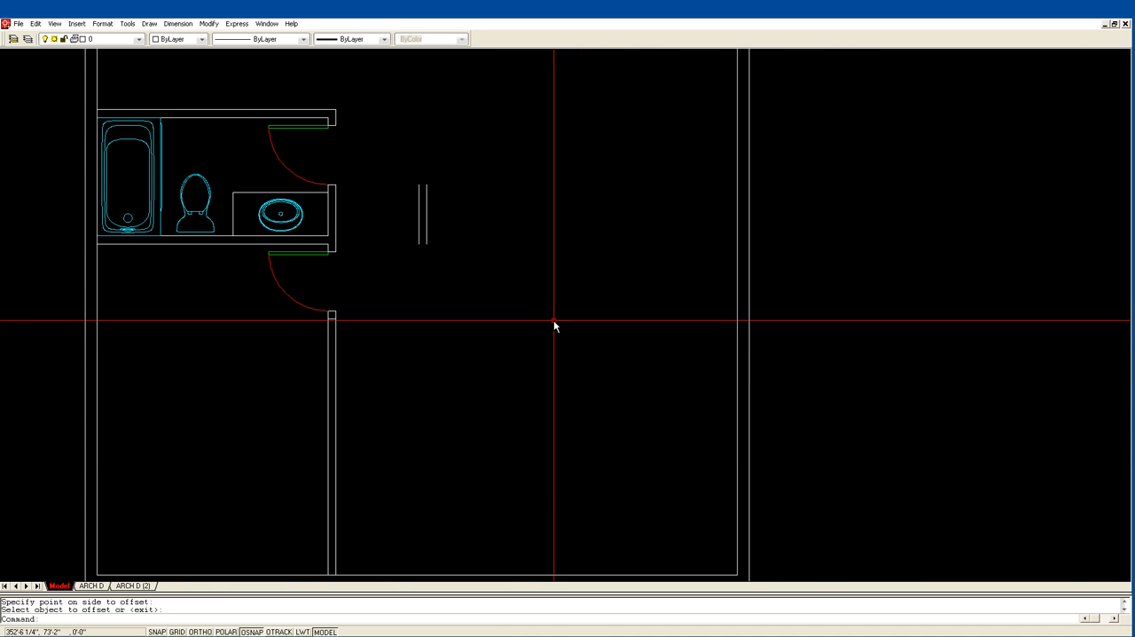
Extend the offset jamb line across to the inner line of the right exterior wall.
{"action": "type", "text": "ex"}
{"action": "key", "text": "Return"}
{"action": "left_click", "coordinate": [738, 342]}
{"action": "key", "text": "Return"}
{"action": "left_click", "coordinate": [331, 319]}
{"action": "left_click", "coordinate": [333, 318]}
{"action": "key", "text": "Return"}
Offset the new horizontal wall line 4" downward to form the cross wall below the hall.
{"action": "type", "text": "of"}
{"action": "key", "text": "Return"}
{"action": "type", "text": "4"}
{"action": "key", "text": "Return"}
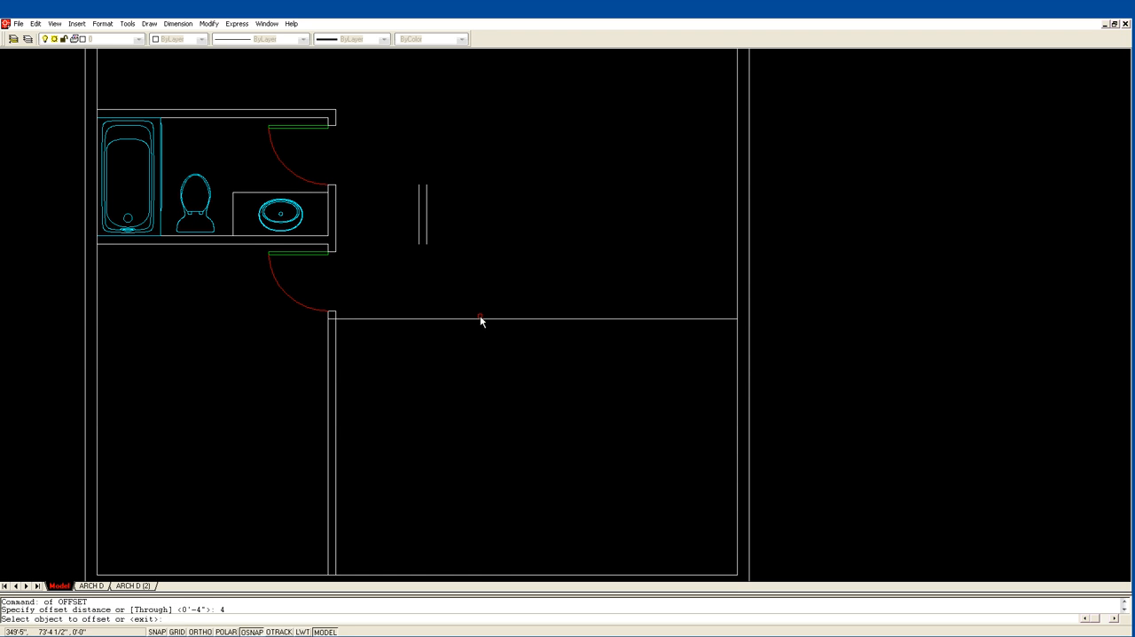
{"action": "left_click", "coordinate": [481, 320]}
{"action": "left_click", "coordinate": [482, 331]}
{"action": "key", "text": "Return"}
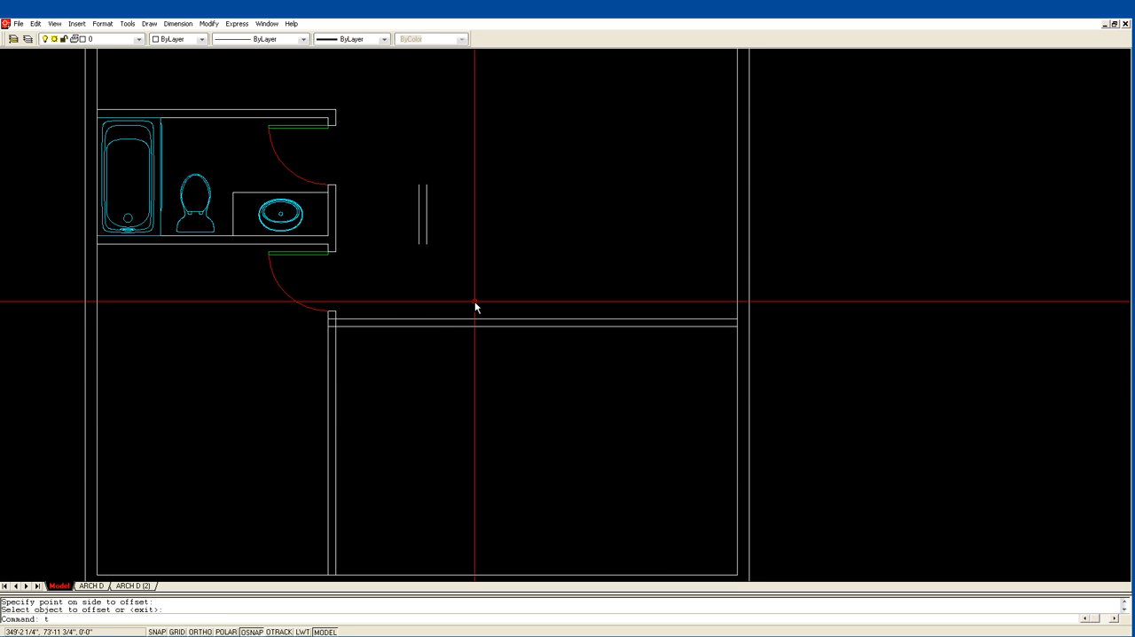
Trim the cross wall's junctions with the right exterior wall and the wall beside the second door.
{"action": "type", "text": "tr"}
{"action": "key", "text": "Return"}
{"action": "left_click", "coordinate": [346, 339]}
{"action": "left_click", "coordinate": [324, 317]}
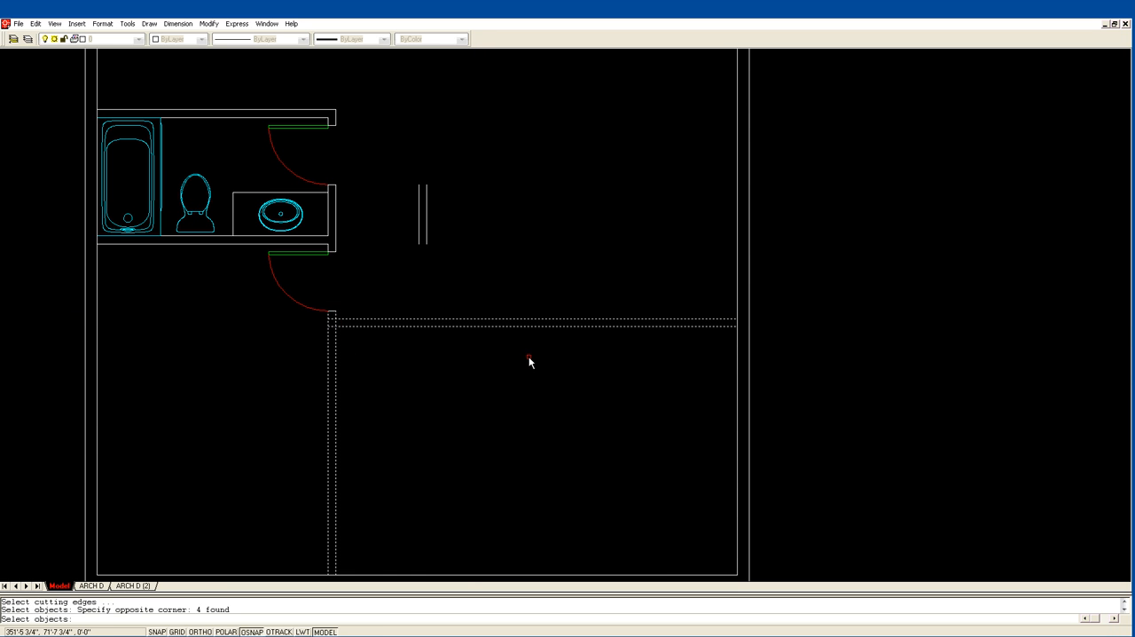
{"action": "left_click", "coordinate": [738, 338]}
{"action": "key", "text": "Return"}
{"action": "left_click", "coordinate": [738, 323]}
{"action": "left_click", "coordinate": [337, 323]}
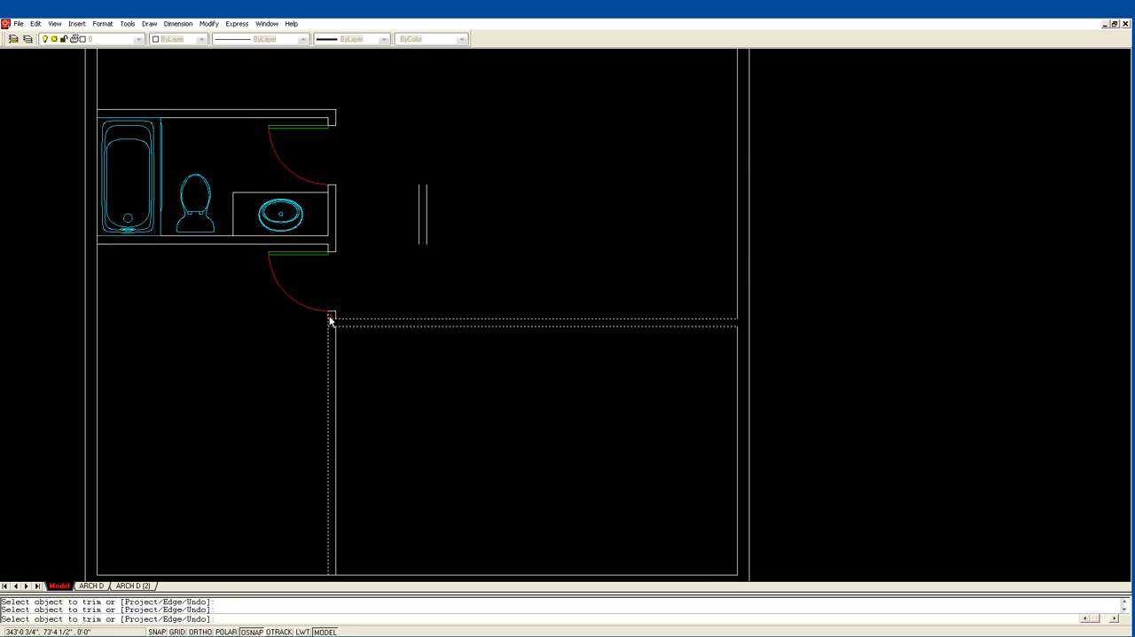
{"action": "key", "text": "Return"}
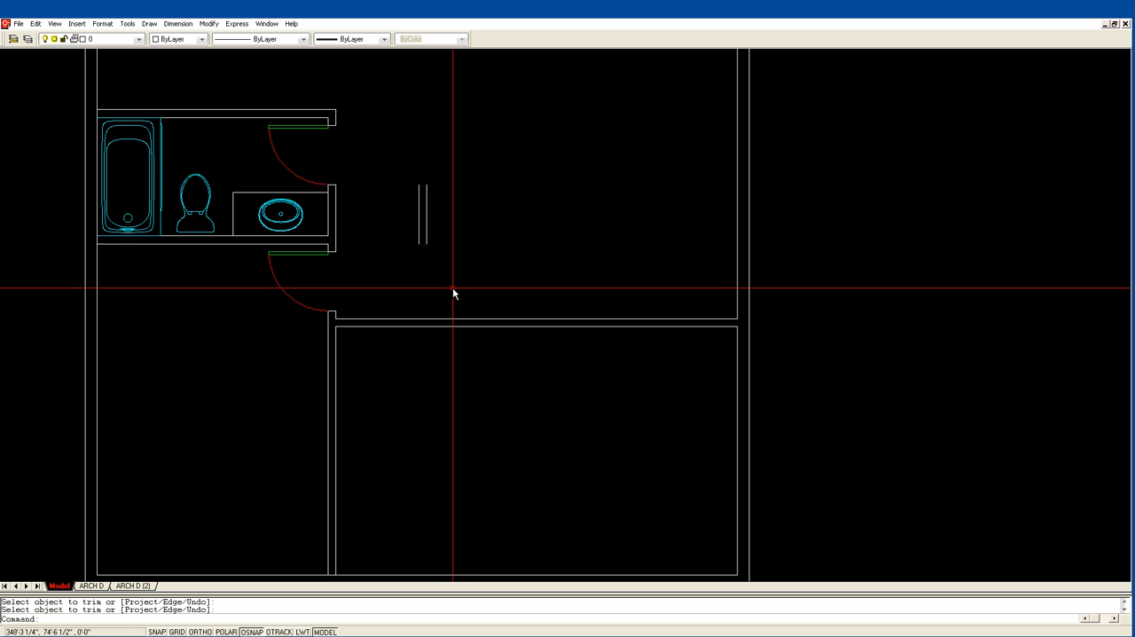
Extend both short hall wall lines down to the upper line of the cross wall.
{"action": "key", "text": "Return"}
{"action": "left_click", "coordinate": [437, 318]}
{"action": "key", "text": "Return"}
{"action": "left_click", "coordinate": [420, 246]}
{"action": "left_click", "coordinate": [427, 247]}
{"action": "key", "text": "Return"}
Trim the cross wall's upper line between the two hall wall lines.
{"action": "type", "text": "tr"}
{"action": "key", "text": "Return"}
{"action": "left_click", "coordinate": [441, 336]}
{"action": "left_click", "coordinate": [399, 283]}
{"action": "key", "text": "Return"}
{"action": "left_click", "coordinate": [422, 320]}
{"action": "key", "text": "Return"}
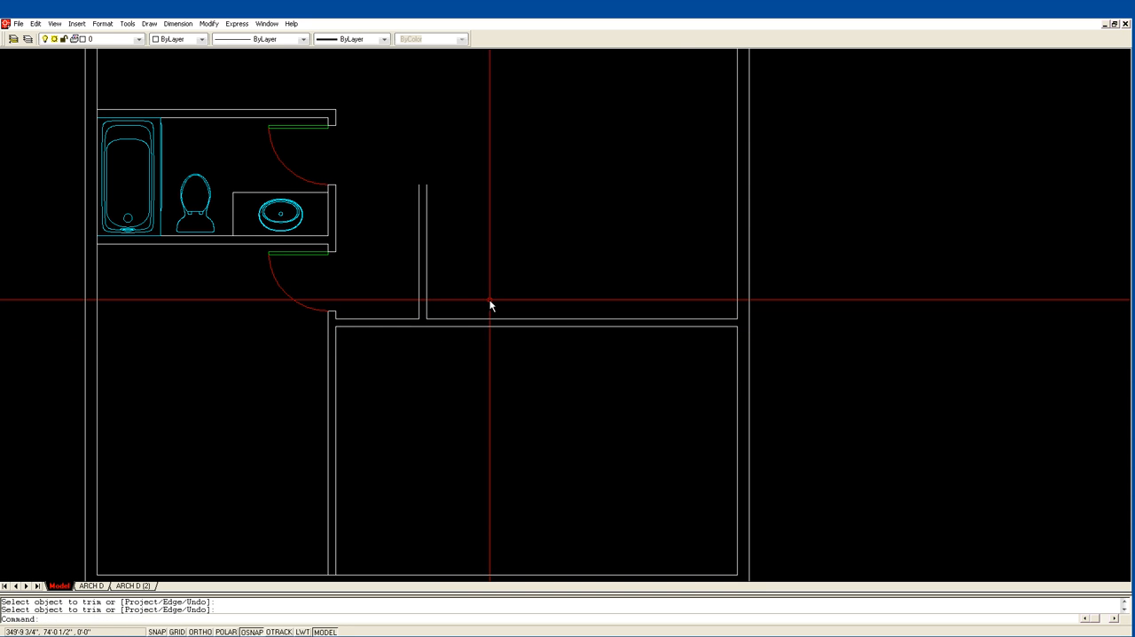
Offset the inner line of the lower exterior wall 1'-10" upward.
{"action": "scroll", "coordinate": [515, 406], "scroll_direction": "down", "scroll_amount": 2}
{"action": "middle_click_drag", "start_coordinate": [513, 404], "coordinate": [461, 313]}
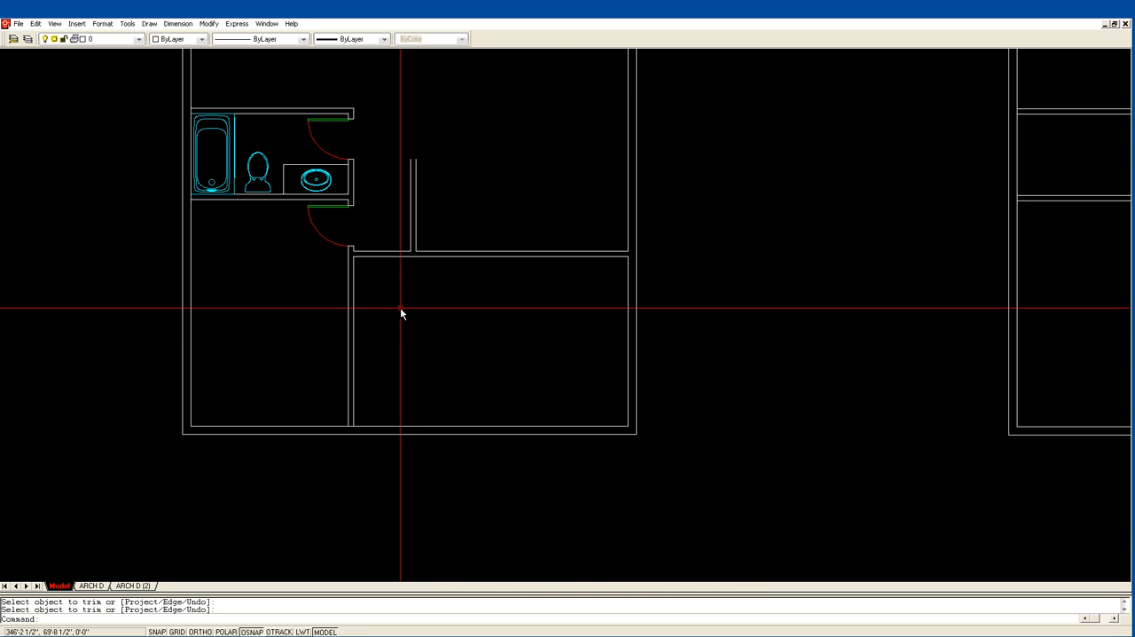
{"action": "key", "text": "Return"}
{"action": "type", "text": "o"}
{"action": "key", "text": "Return"}
{"action": "type", "text": "2"}
{"action": "key", "text": "Return"}
{"action": "left_click", "coordinate": [369, 427]}
{"action": "left_click", "coordinate": [381, 398]}
Offset the right-hand line of the long vertical partition 8' to the right, into the lower room.
{"action": "key", "text": "Return"}
{"action": "key", "text": "Return"}
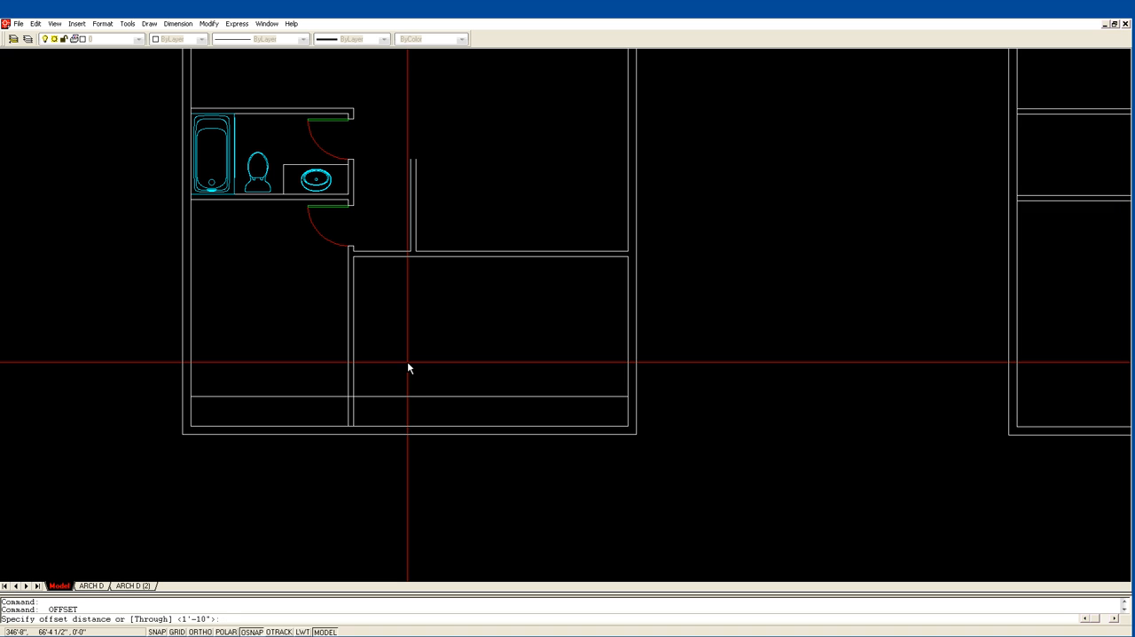
{"action": "key", "text": "Return"}
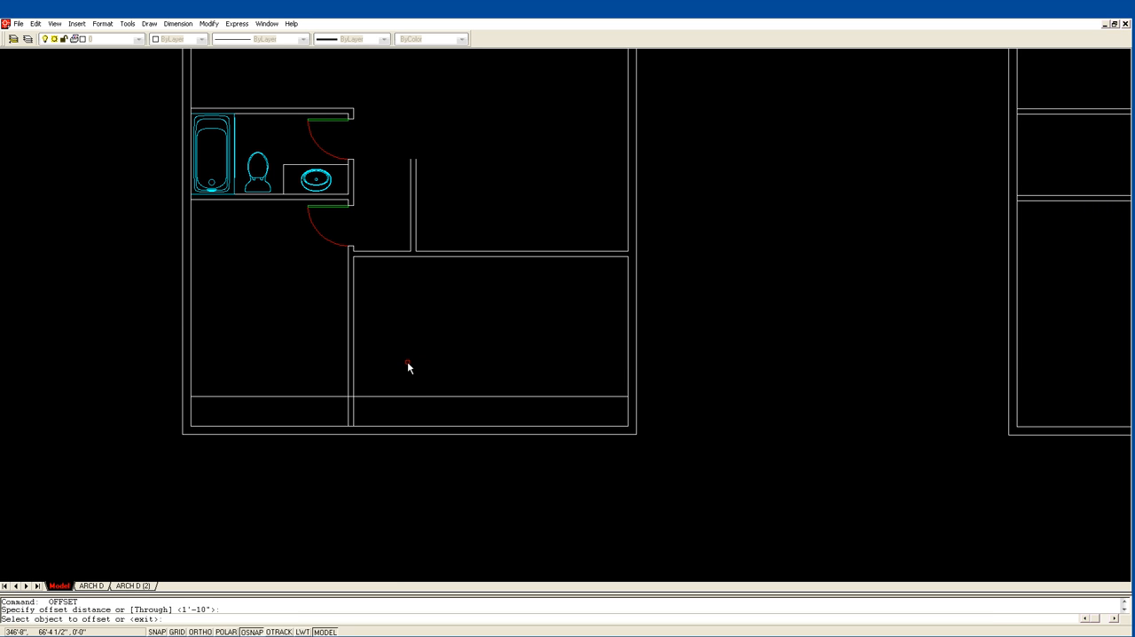
{"action": "key", "text": "Return"}
{"action": "key", "text": "Return"}
{"action": "type", "text": "8'"}
{"action": "key", "text": "Return"}
{"action": "left_click", "coordinate": [353, 411]}
{"action": "left_click", "coordinate": [515, 357]}
Offset the new vertical partition line 4" to the right to make a wall.
{"action": "key", "text": "Return"}
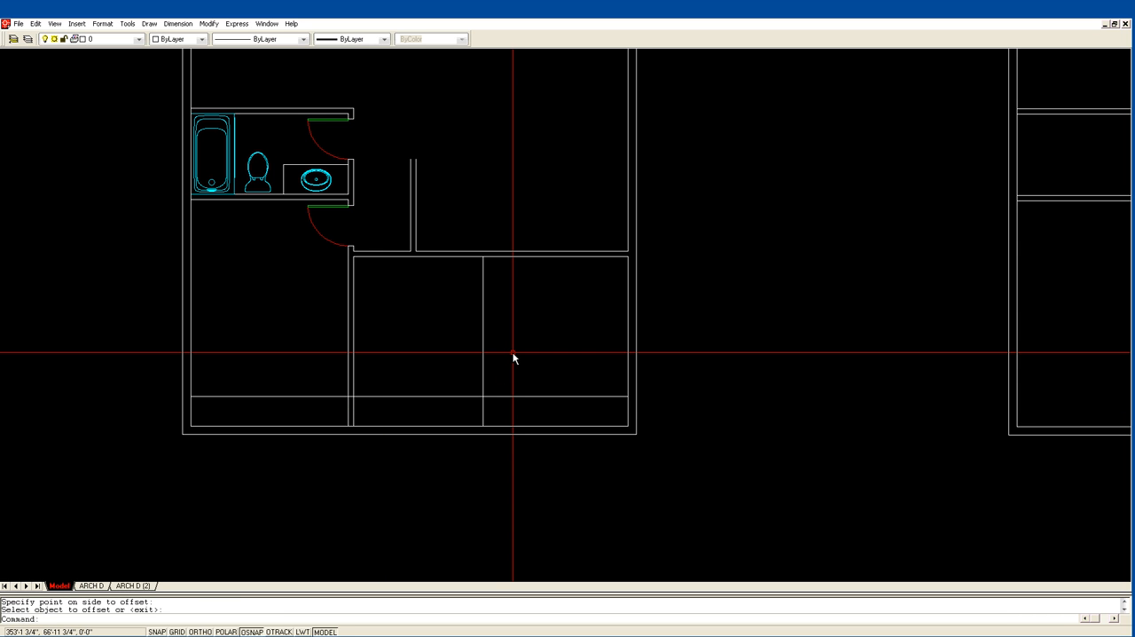
{"action": "key", "text": "Return"}
{"action": "type", "text": "4"}
{"action": "key", "text": "Return"}
{"action": "left_click", "coordinate": [484, 371]}
{"action": "left_click", "coordinate": [490, 372]}
Trim the 1'-10" offset line so it spans only between the two vertical partitions.
{"action": "key", "text": "Return"}
{"action": "type", "text": "tr"}
{"action": "key", "text": "Return"}
{"action": "left_click", "coordinate": [485, 395]}
{"action": "left_click", "coordinate": [353, 391]}
{"action": "key", "text": "Return"}
{"action": "left_click", "coordinate": [346, 396]}
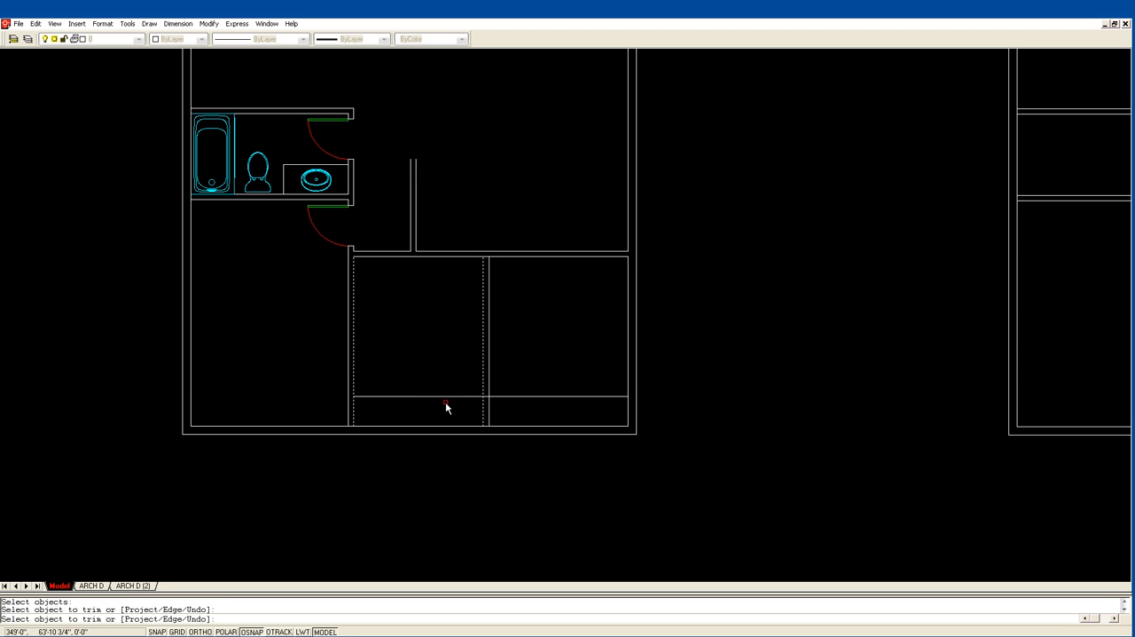
{"action": "left_click", "coordinate": [497, 397]}
{"action": "key", "text": "Return"}
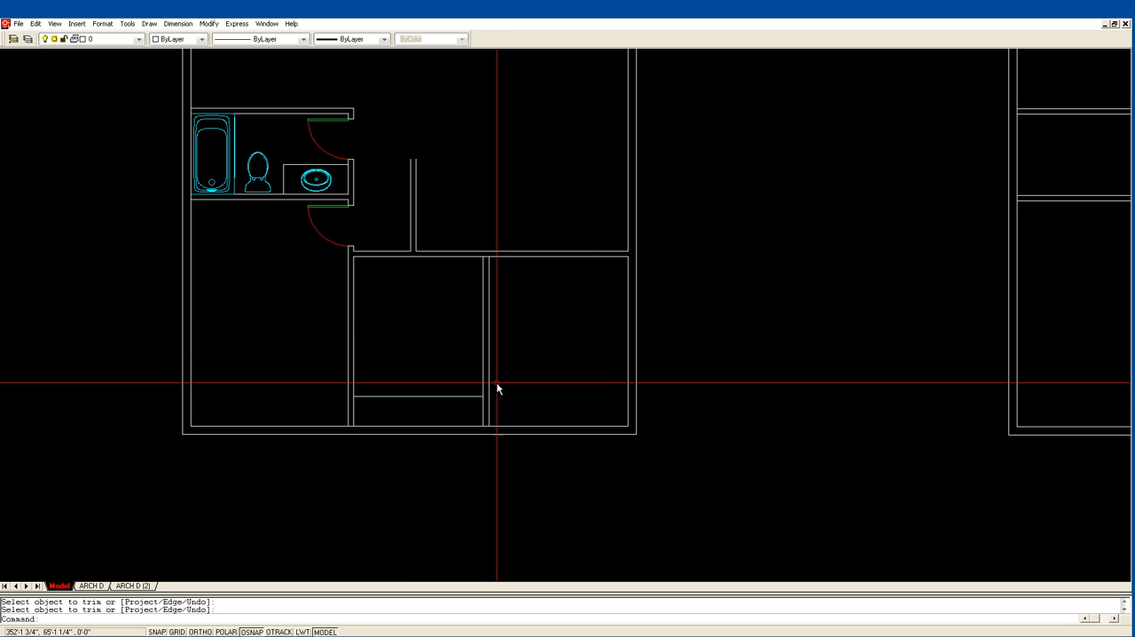
Offset the short horizontal line between the two partitions 4" upward.
{"action": "type", "text": "z"}
{"action": "key", "text": "Return"}
{"action": "left_click", "coordinate": [410, 446]}
{"action": "left_click", "coordinate": [565, 354]}
{"action": "type", "text": "o"}
{"action": "key", "text": "Return"}
{"action": "type", "text": "4"}
{"action": "key", "text": "Return"}
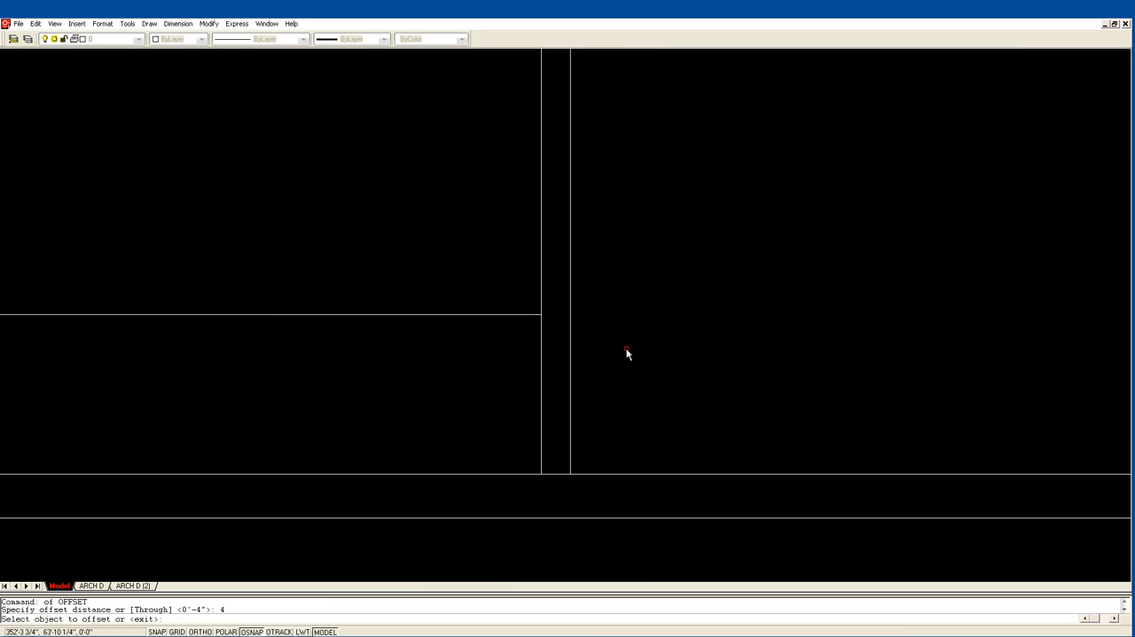
{"action": "left_click", "coordinate": [533, 315]}
{"action": "left_click", "coordinate": [531, 293]}
{"action": "key", "text": "Return"}
{"action": "key", "text": "Return"}
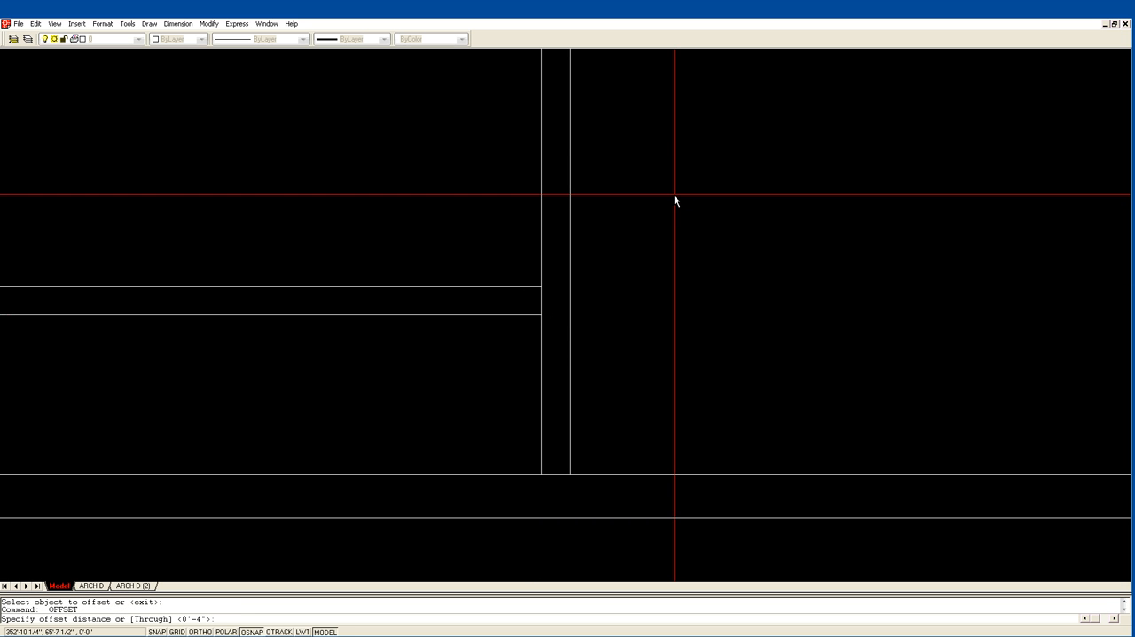
Offset the upper of the two short horizontal lines 30" upward to mark the door opening's width.
{"action": "type", "text": "30"}
{"action": "key", "text": "Return"}
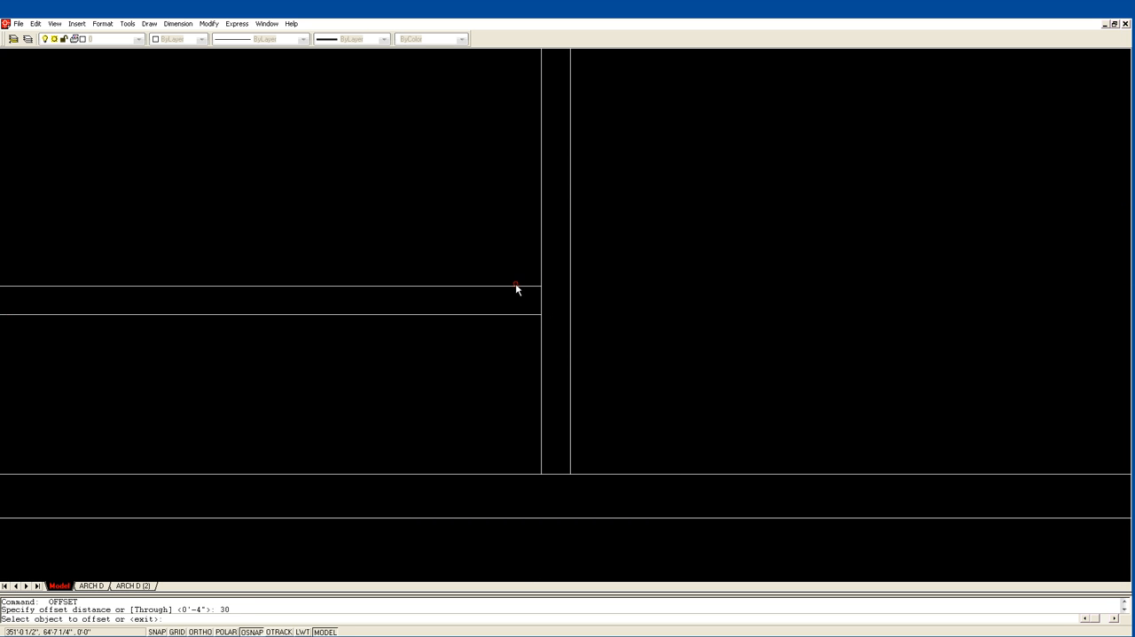
{"action": "left_click", "coordinate": [519, 283]}
{"action": "left_click", "coordinate": [689, 208]}
{"action": "key", "text": "Return"}
{"action": "scroll", "coordinate": [633, 239], "scroll_direction": "down", "scroll_amount": 3}
Extend both door opening lines through to the far line of the new vertical partition.
{"action": "type", "text": "ex"}
{"action": "key", "text": "Return"}
{"action": "left_click", "coordinate": [589, 227]}
{"action": "key", "text": "Return"}
{"action": "left_click", "coordinate": [565, 192]}
{"action": "left_click", "coordinate": [575, 300]}
{"action": "key", "text": "Return"}
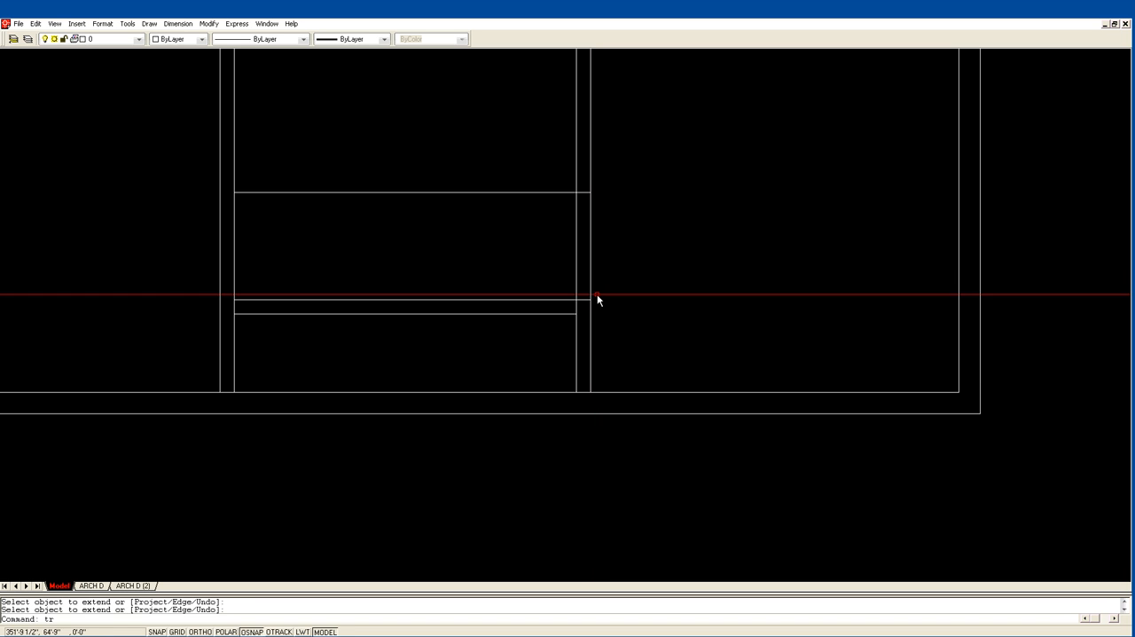
Trim the partition and the opening lines to leave a 30" doorway with closed jambs.
{"action": "type", "text": "tr"}
{"action": "key", "text": "Return"}
{"action": "left_click", "coordinate": [616, 314]}
{"action": "left_click", "coordinate": [559, 190]}
{"action": "key", "text": "Return"}
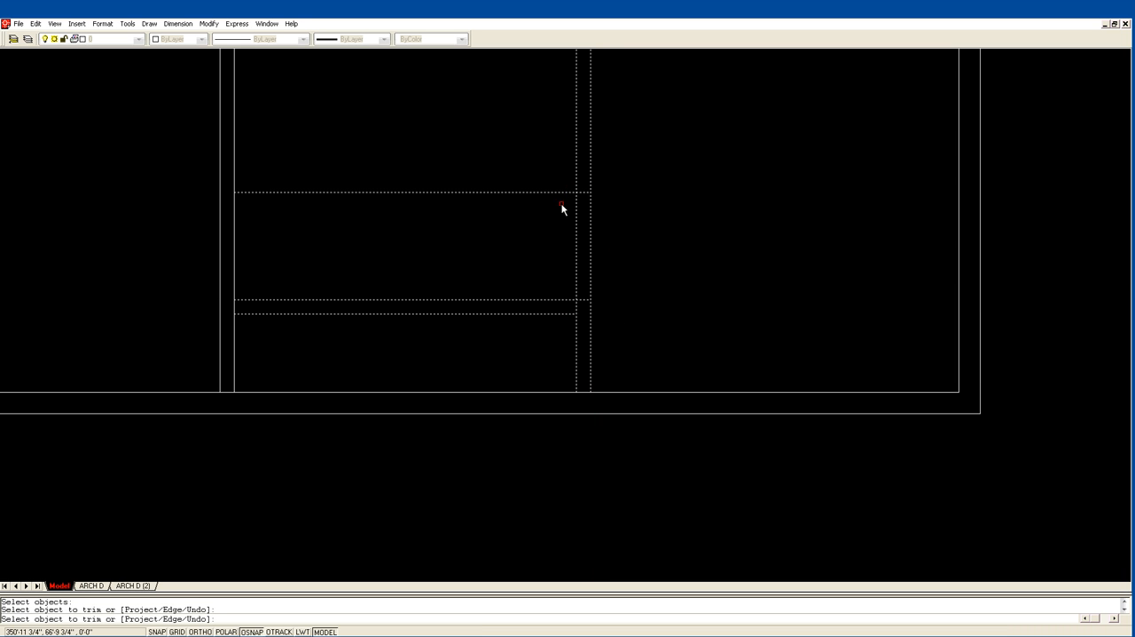
{"action": "left_click", "coordinate": [558, 192]}
{"action": "left_click", "coordinate": [546, 299]}
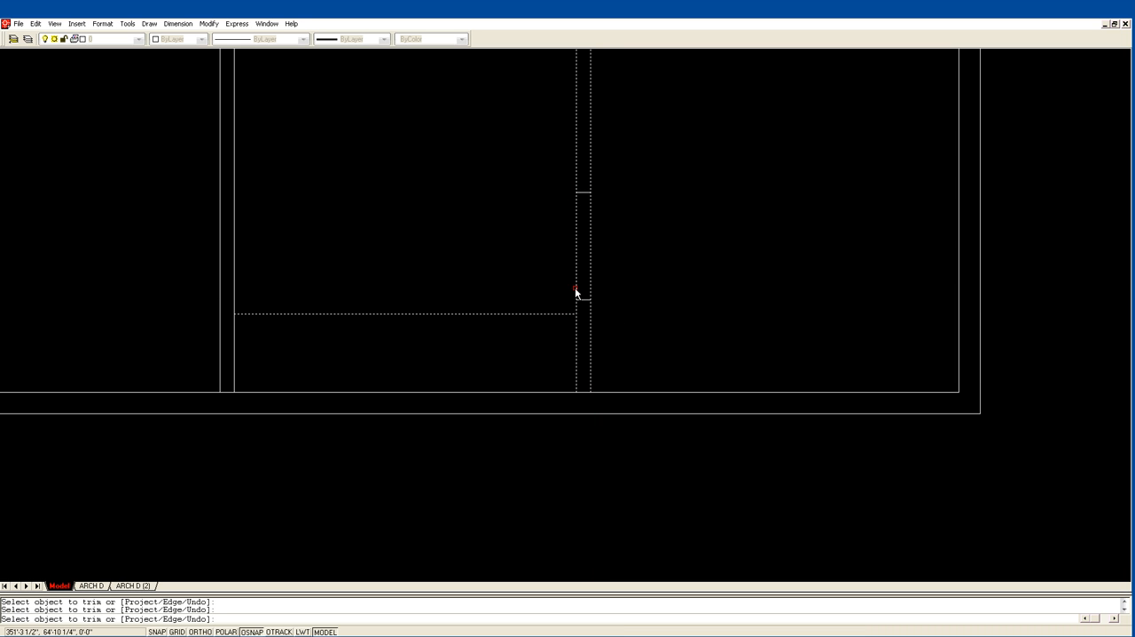
{"action": "left_click", "coordinate": [577, 284]}
{"action": "key", "text": "Return"}
Offset the closing line at the doorway's upper jamb 4" upward inside the partition.
{"action": "scroll", "coordinate": [621, 221], "scroll_direction": "down", "scroll_amount": 4}
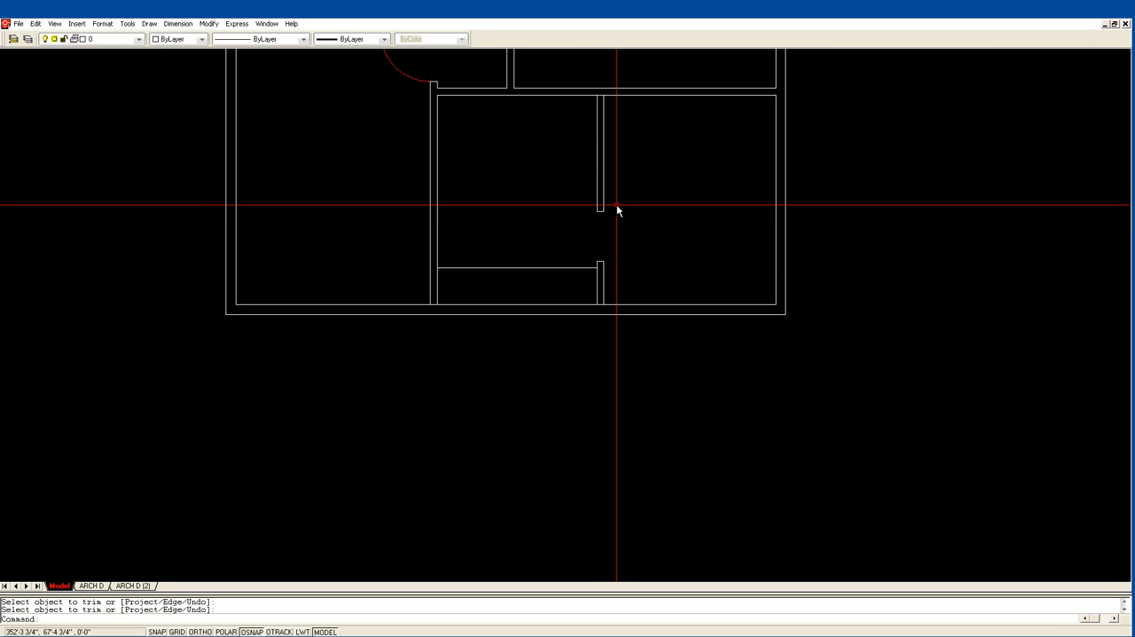
{"action": "type", "text": "of"}
{"action": "key", "text": "Return"}
{"action": "type", "text": "4"}
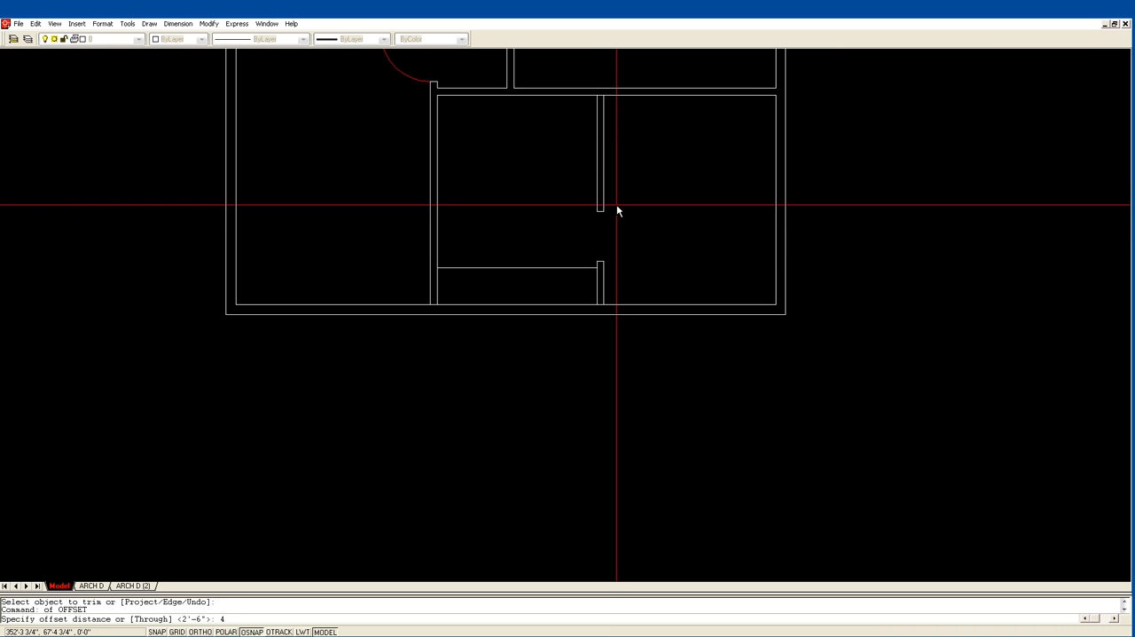
{"action": "key", "text": "Return"}
{"action": "left_click", "coordinate": [601, 211]}
{"action": "key", "text": "Escape"}
{"action": "type", "text": "z"}
{"action": "key", "text": "Return"}
{"action": "left_click", "coordinate": [553, 250]}
{"action": "left_click", "coordinate": [664, 165]}
{"action": "type", "text": "of"}
{"action": "key", "text": "Return"}
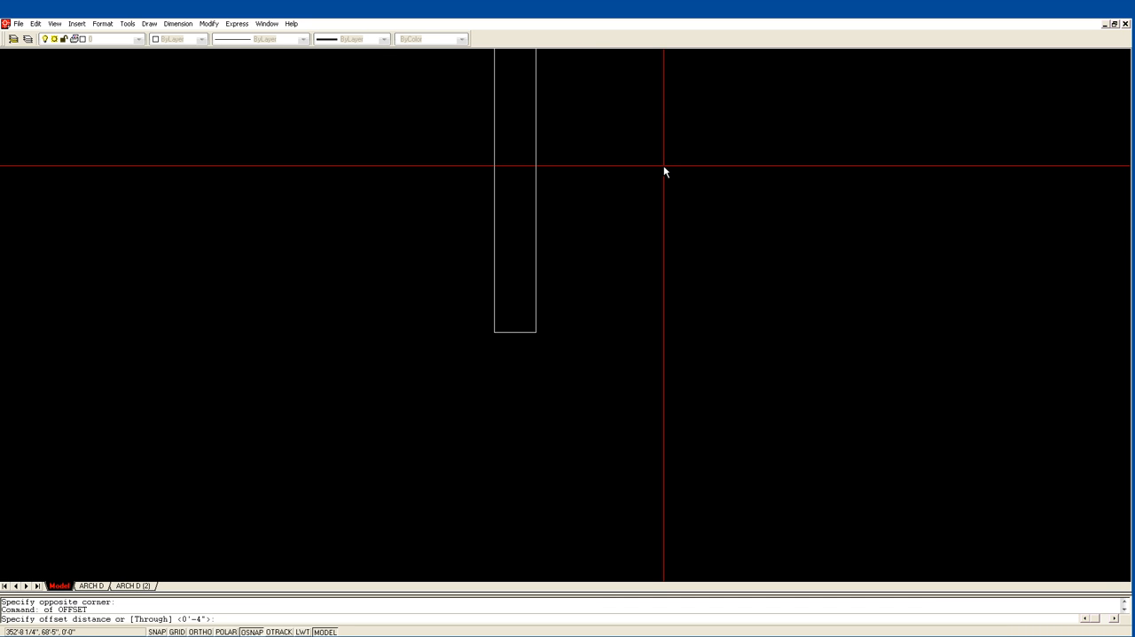
{"action": "key", "text": "Return"}
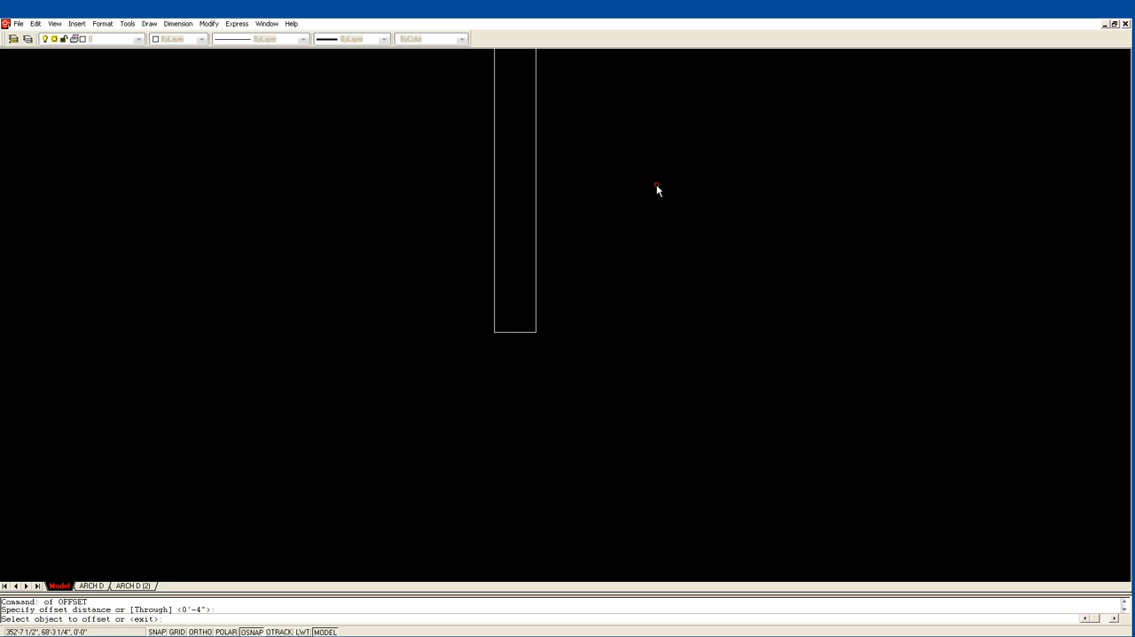
{"action": "left_click", "coordinate": [512, 335]}
{"action": "left_click", "coordinate": [512, 332]}
{"action": "left_click", "coordinate": [541, 293]}
{"action": "key", "text": "Return"}
Extend the short line above the doorway's upper jamb across to the opposite vertical partition.
{"action": "scroll", "coordinate": [568, 258], "scroll_direction": "down", "scroll_amount": 2}
{"action": "scroll", "coordinate": [567, 258], "scroll_direction": "down", "scroll_amount": 4}
{"action": "middle_click_drag", "start_coordinate": [438, 237], "coordinate": [472, 320]}
{"action": "type", "text": "ex"}
{"action": "key", "text": "Return"}
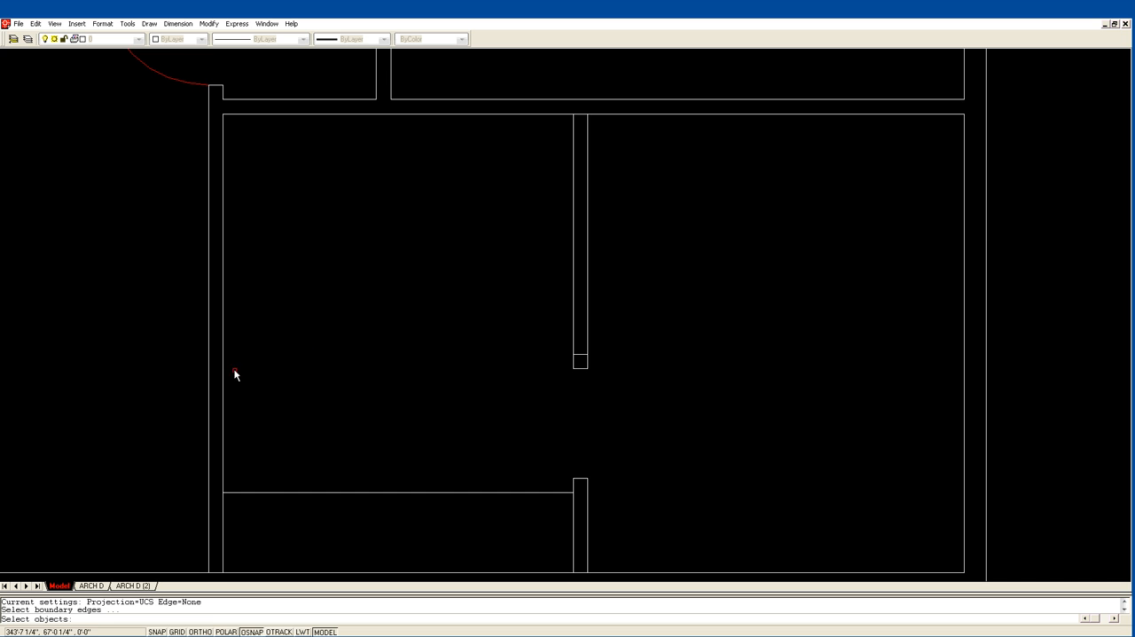
{"action": "left_click", "coordinate": [223, 370]}
{"action": "key", "text": "Return"}
{"action": "left_click", "coordinate": [582, 358]}
{"action": "left_click", "coordinate": [577, 355]}
{"action": "key", "text": "Return"}
Offset the extended horizontal line 4" upward to form the second face of the new wall.
{"action": "type", "text": "o"}
{"action": "key", "text": "Return"}
{"action": "type", "text": "4"}
{"action": "key", "text": "Return"}
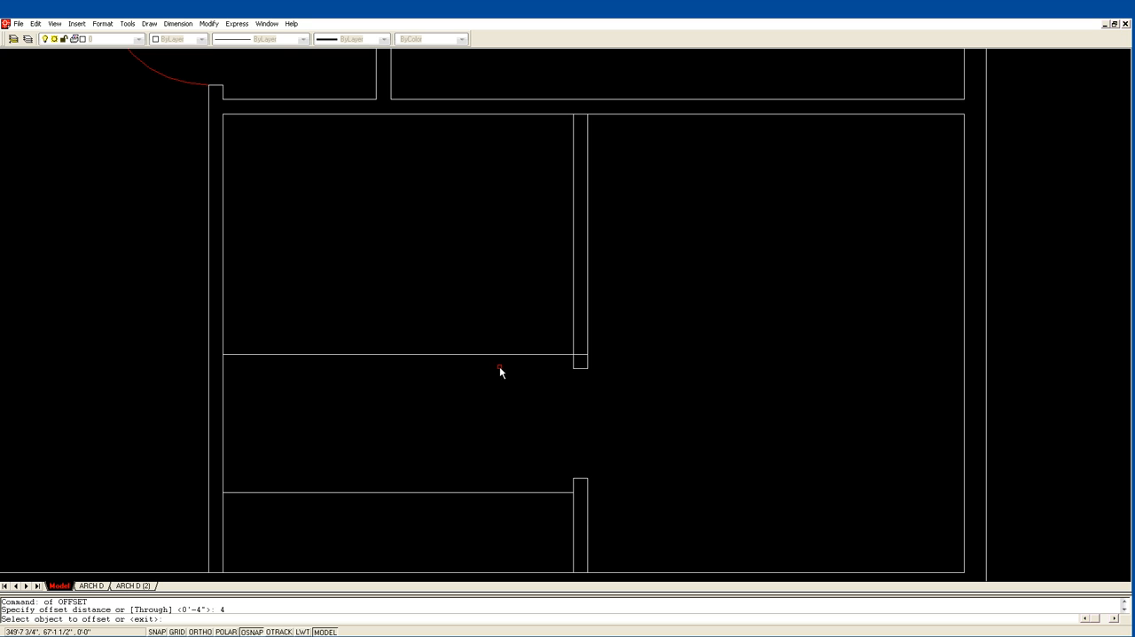
{"action": "left_click", "coordinate": [503, 354]}
{"action": "left_click", "coordinate": [505, 345]}
{"action": "key", "text": "Return"}
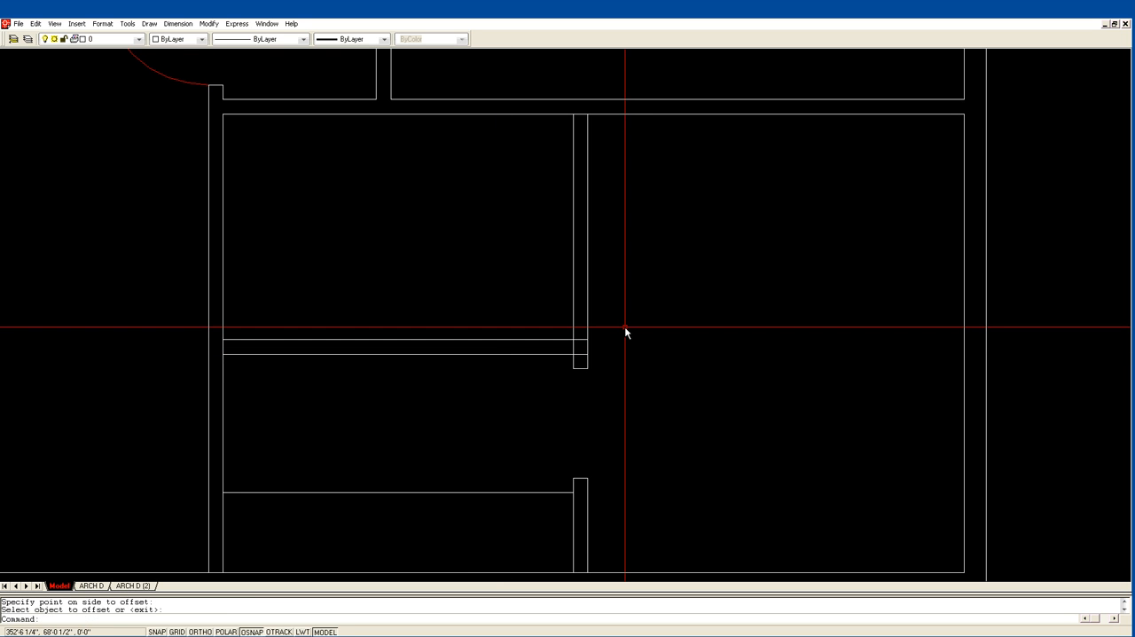
Trim the overlapping lines where the new horizontal wall meets the partition above the doorway.
{"action": "type", "text": "tr"}
{"action": "key", "text": "Return"}
{"action": "left_click", "coordinate": [601, 357]}
{"action": "left_click", "coordinate": [560, 332]}
{"action": "key", "text": "Return"}
{"action": "left_click", "coordinate": [582, 342]}
{"action": "left_click", "coordinate": [577, 350]}
{"action": "key", "text": "Return"}
Trim the horizontal wall line across the top of the doorway partition to open up their junction.
{"action": "scroll", "coordinate": [640, 326], "scroll_direction": "down", "scroll_amount": 2}
{"action": "type", "text": "e"}
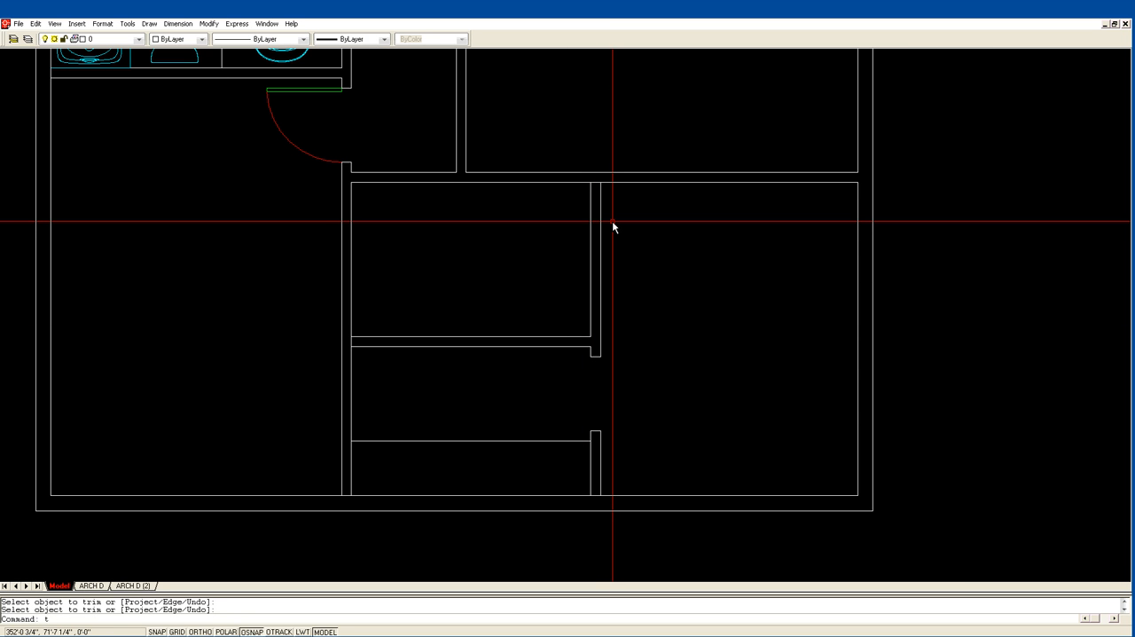
{"action": "type", "text": "tr"}
{"action": "key", "text": "Return"}
{"action": "left_click", "coordinate": [612, 221]}
{"action": "left_click", "coordinate": [568, 144]}
{"action": "key", "text": "Return"}
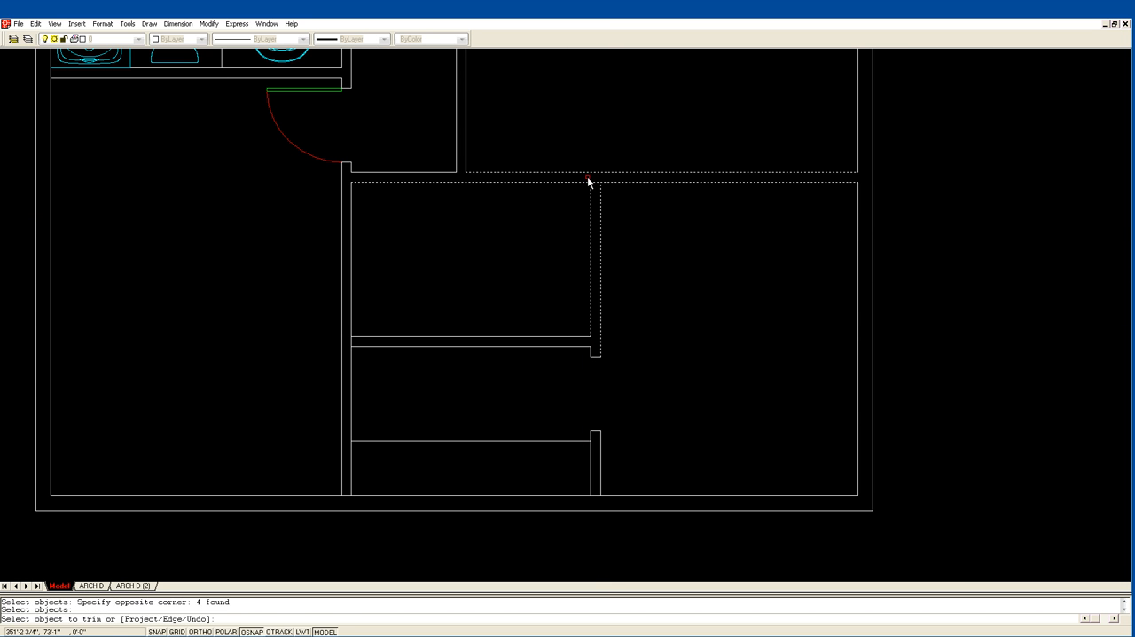
{"action": "left_click", "coordinate": [596, 181]}
{"action": "key", "text": "Return"}
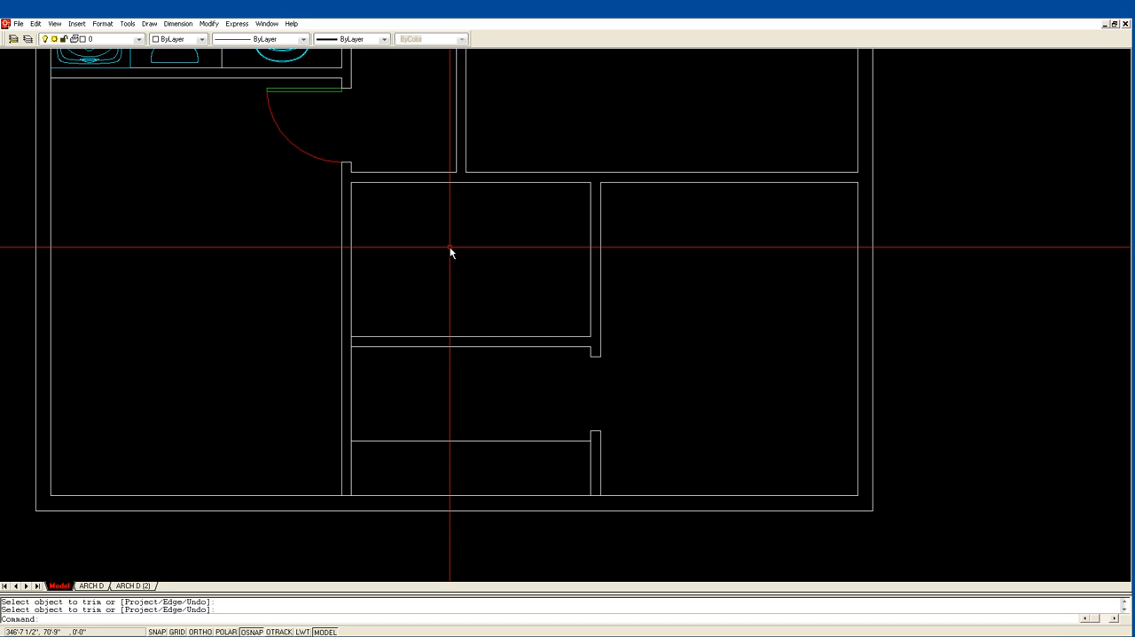
Offset the left, top and right wall lines of the small enclosed center room 16" inward.
{"action": "type", "text": "of"}
{"action": "key", "text": "Return"}
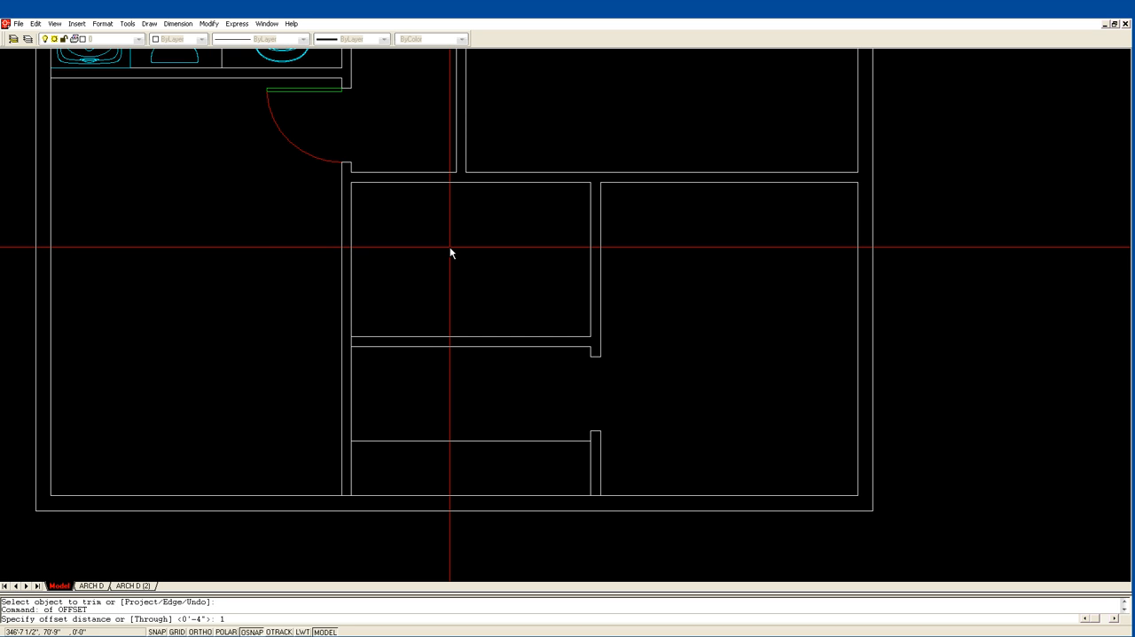
{"action": "type", "text": "16"}
{"action": "key", "text": "Return"}
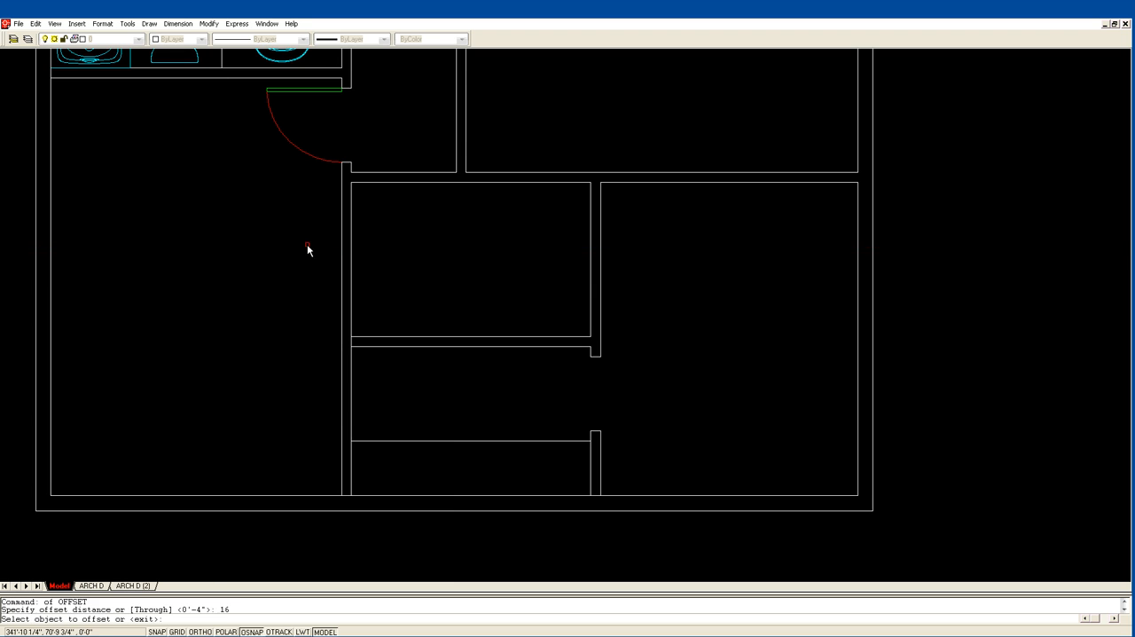
{"action": "left_click", "coordinate": [353, 263]}
{"action": "left_click", "coordinate": [385, 262]}
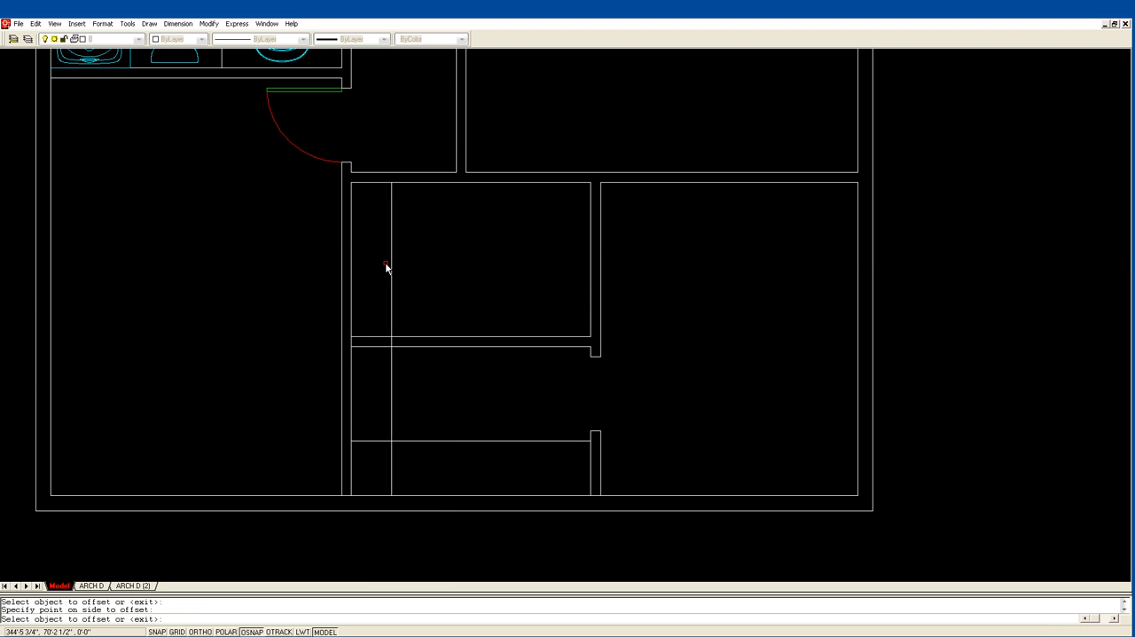
{"action": "left_click", "coordinate": [434, 182]}
{"action": "left_click", "coordinate": [560, 200]}
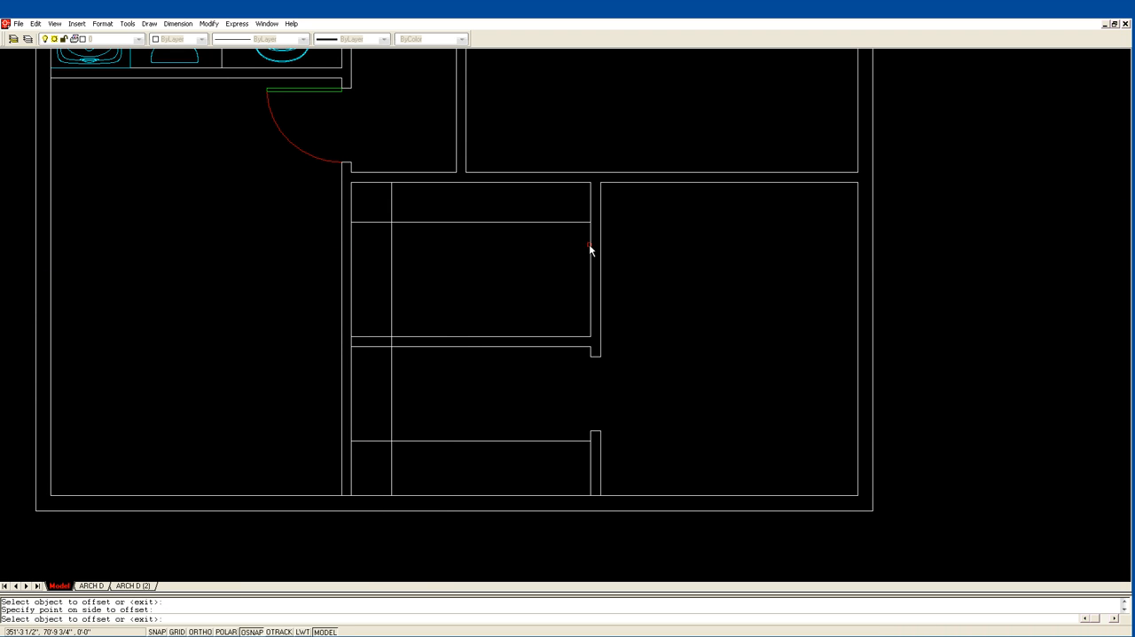
{"action": "left_click", "coordinate": [591, 246]}
{"action": "left_click", "coordinate": [561, 248]}
{"action": "key", "text": "Return"}
Fillet the three 16" offset lines into two square upper corners.
{"action": "type", "text": "f"}
{"action": "key", "text": "Return"}
{"action": "left_click", "coordinate": [542, 222]}
{"action": "left_click", "coordinate": [551, 233]}
{"action": "key", "text": "Return"}
{"action": "left_click", "coordinate": [421, 224]}
{"action": "left_click", "coordinate": [414, 222]}
{"action": "left_click", "coordinate": [391, 236]}
{"action": "key", "text": "Escape"}
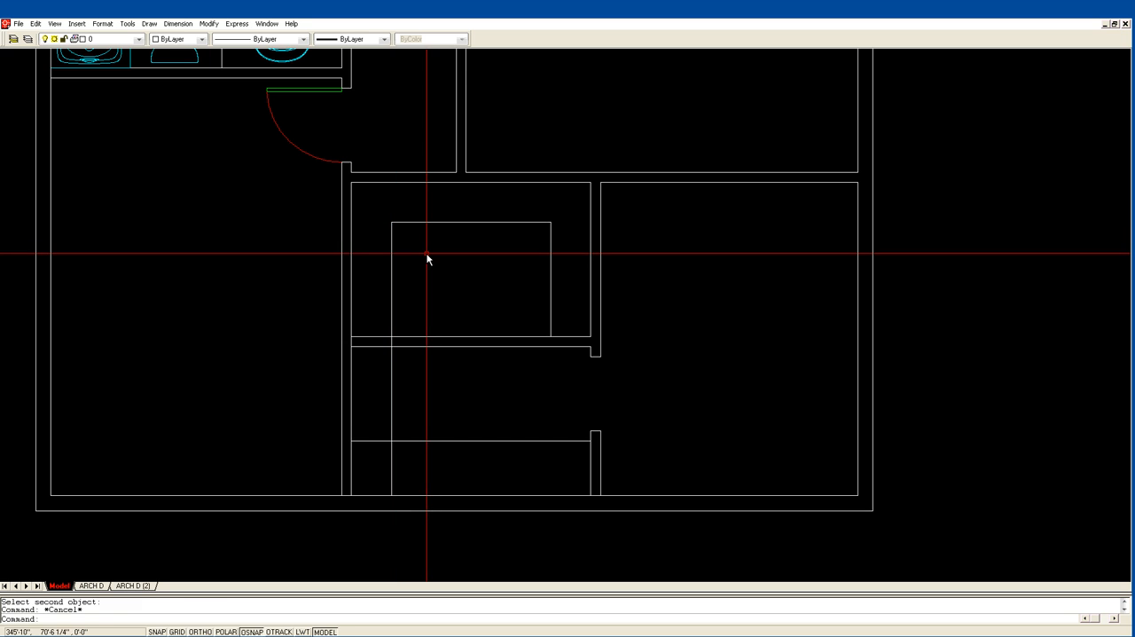
Trim the left line of the inner outline where it runs past the small room's lower wall.
{"action": "type", "text": "tr"}
{"action": "key", "text": "Return"}
{"action": "left_click", "coordinate": [436, 336]}
{"action": "key", "text": "Return"}
{"action": "left_click", "coordinate": [392, 342]}
{"action": "key", "text": "Return"}
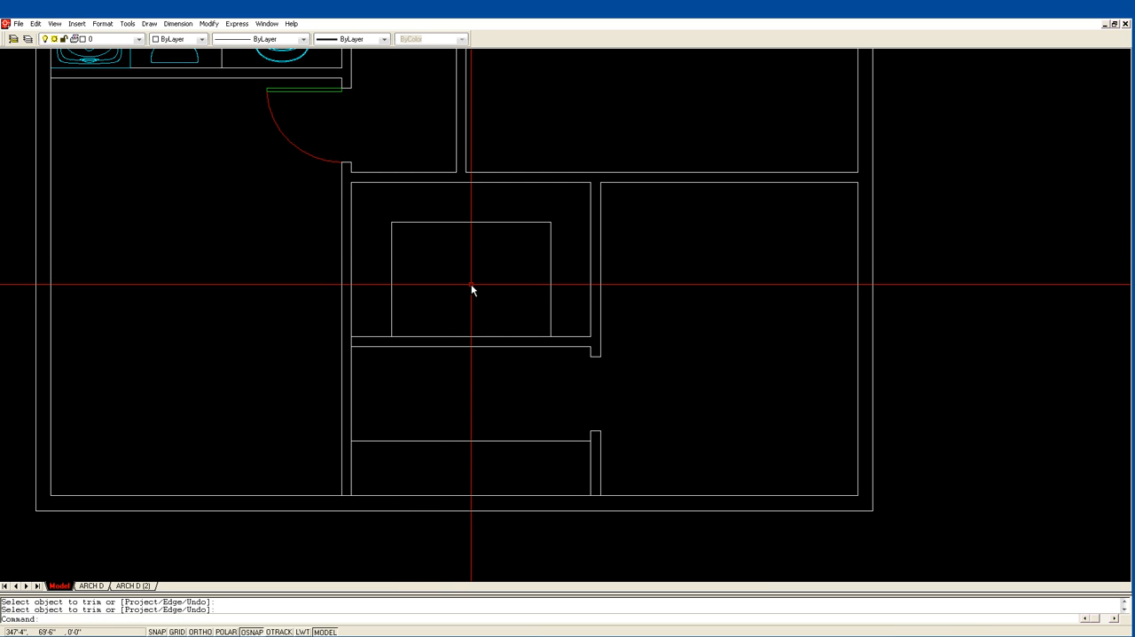
Offset the top, right and left lines of the inner outline 2" outward toward the room's walls.
{"action": "type", "text": "of"}
{"action": "key", "text": "Return"}
{"action": "type", "text": "2"}
{"action": "key", "text": "Return"}
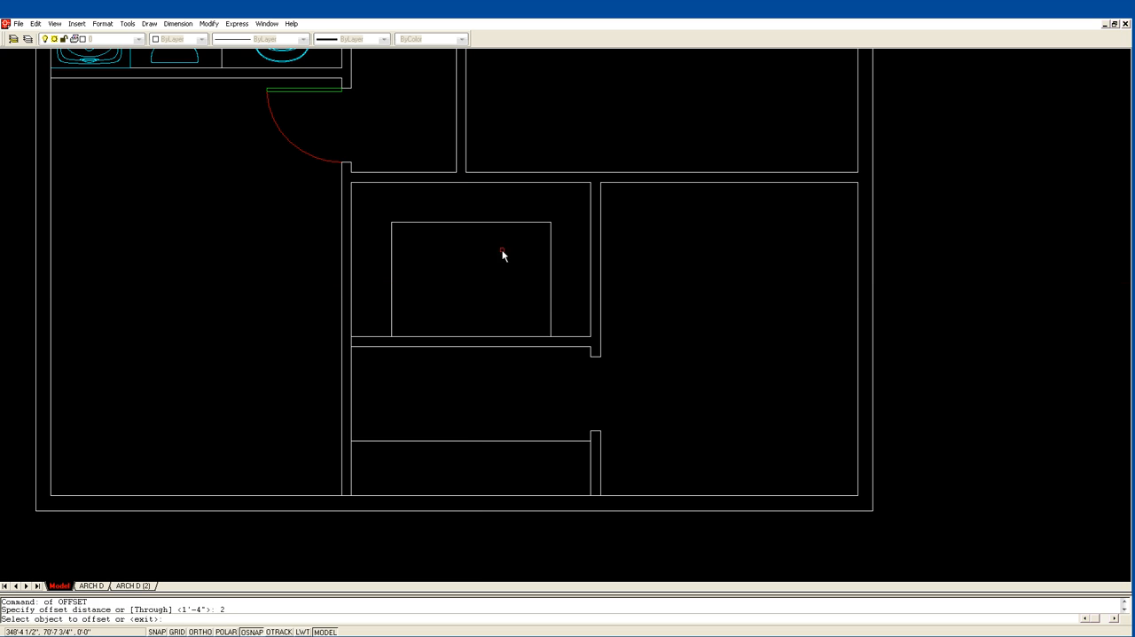
{"action": "left_click", "coordinate": [487, 222]}
{"action": "left_click", "coordinate": [492, 212]}
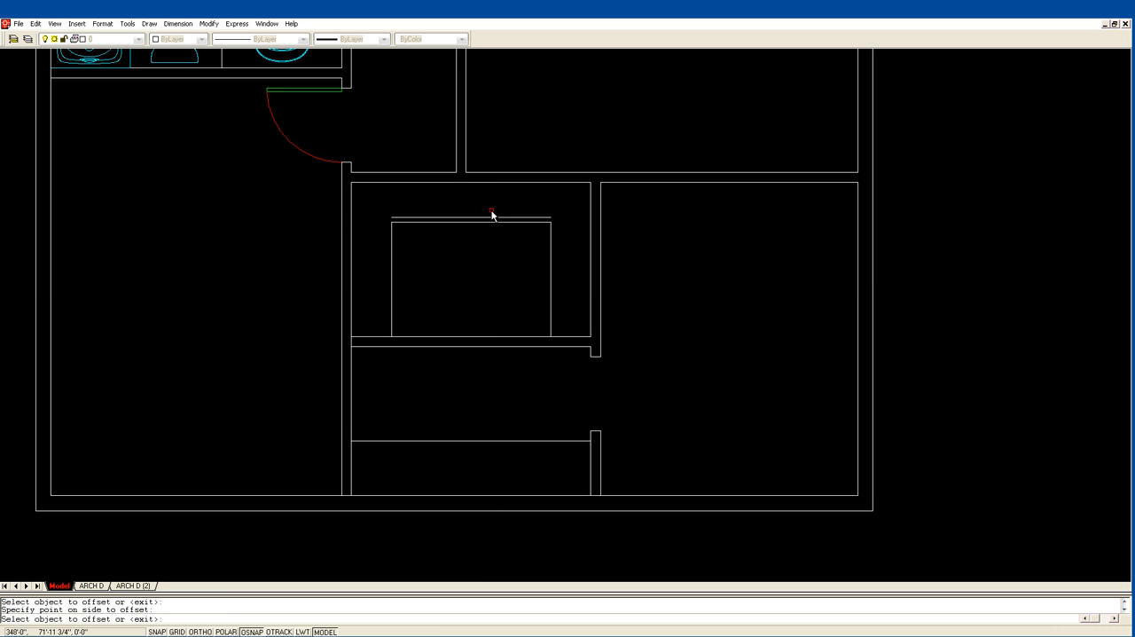
{"action": "left_click", "coordinate": [551, 245]}
{"action": "left_click", "coordinate": [559, 246]}
{"action": "left_click", "coordinate": [391, 252]}
{"action": "left_click", "coordinate": [387, 253]}
{"action": "key", "text": "Return"}
Fillet the two upper corners of the outer 2" offset outline.
{"action": "type", "text": "f"}
{"action": "key", "text": "Return"}
{"action": "left_click", "coordinate": [386, 235]}
{"action": "left_click", "coordinate": [400, 216]}
{"action": "key", "text": "Return"}
{"action": "left_click", "coordinate": [549, 217]}
{"action": "left_click", "coordinate": [555, 226]}
{"action": "key", "text": "Escape"}
Match the three outer outline lines in the small room to the properties of the red stair lines.
{"action": "scroll", "coordinate": [581, 226], "scroll_direction": "down", "scroll_amount": 2}
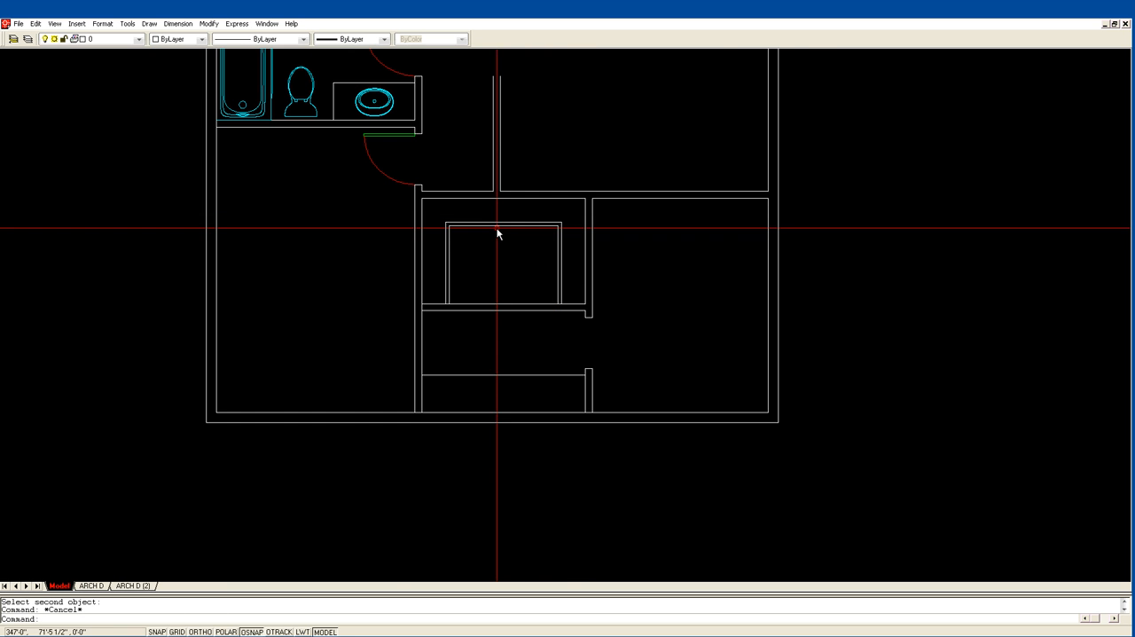
{"action": "scroll", "coordinate": [456, 213], "scroll_direction": "down", "scroll_amount": 1}
{"action": "middle_click_drag", "start_coordinate": [446, 157], "coordinate": [438, 266]}
{"action": "scroll", "coordinate": [443, 239], "scroll_direction": "down", "scroll_amount": 2}
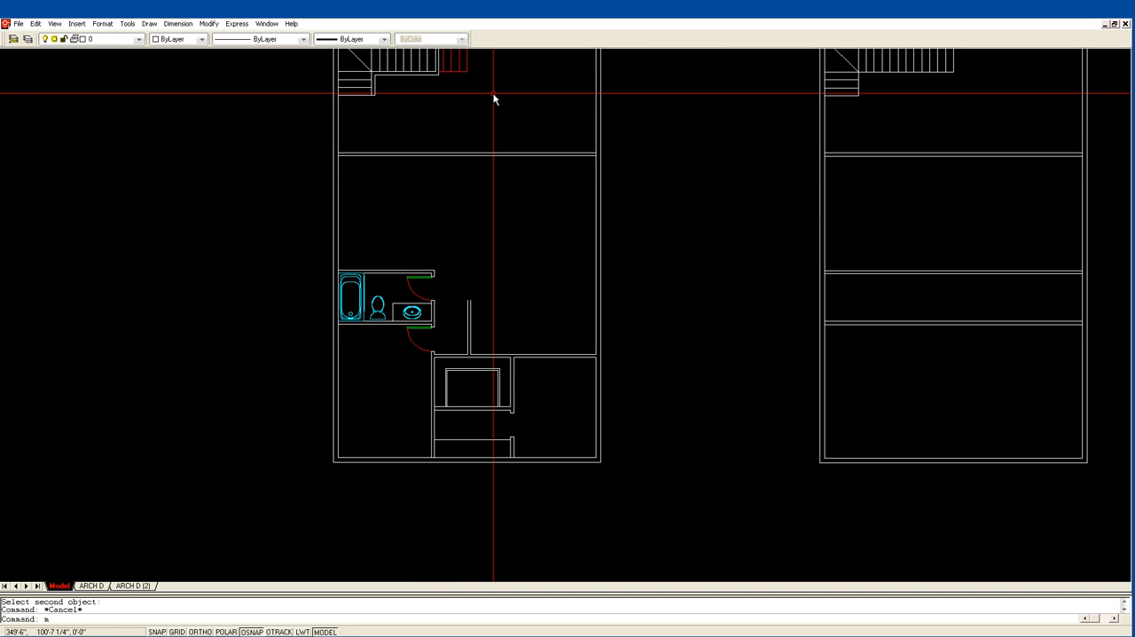
{"action": "key", "text": "Return"}
{"action": "left_click", "coordinate": [455, 71]}
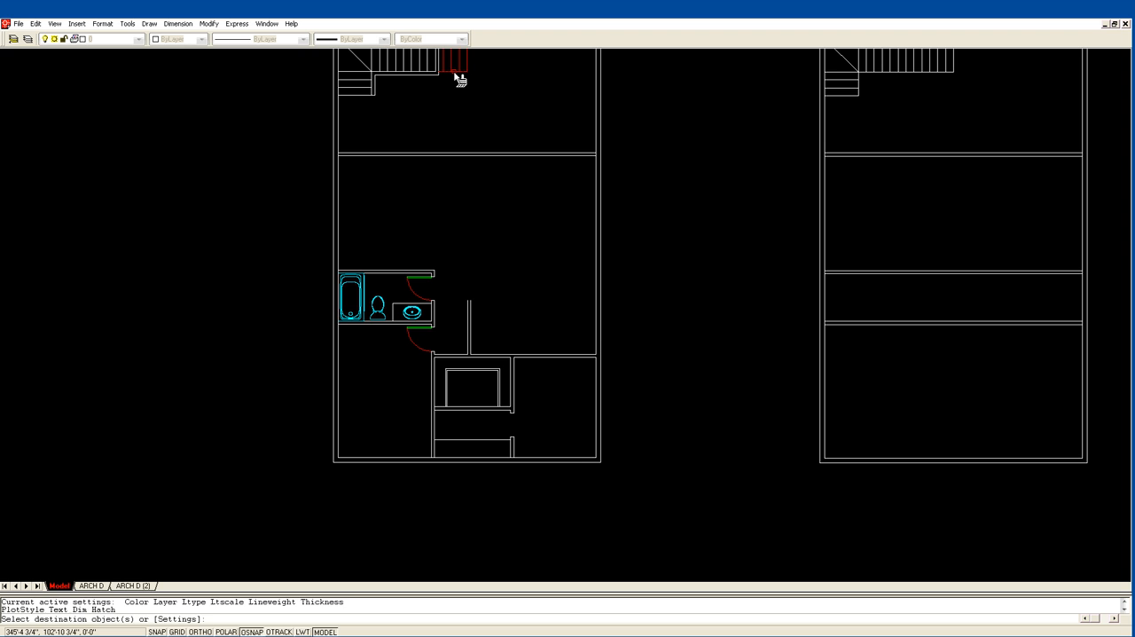
{"action": "left_click", "coordinate": [470, 371]}
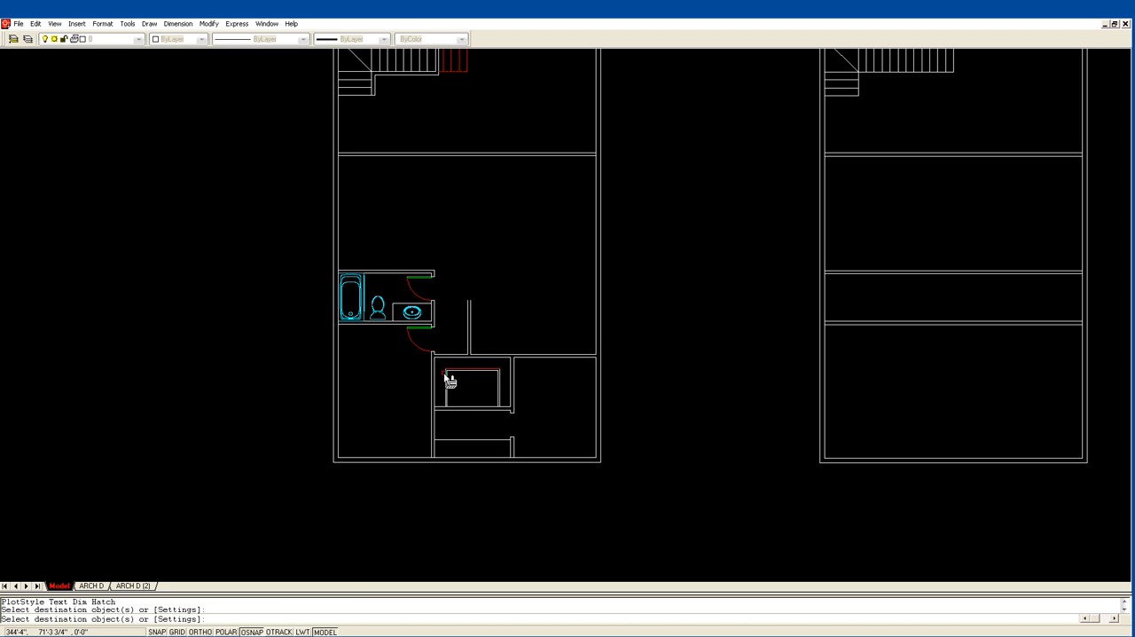
{"action": "left_click", "coordinate": [446, 383]}
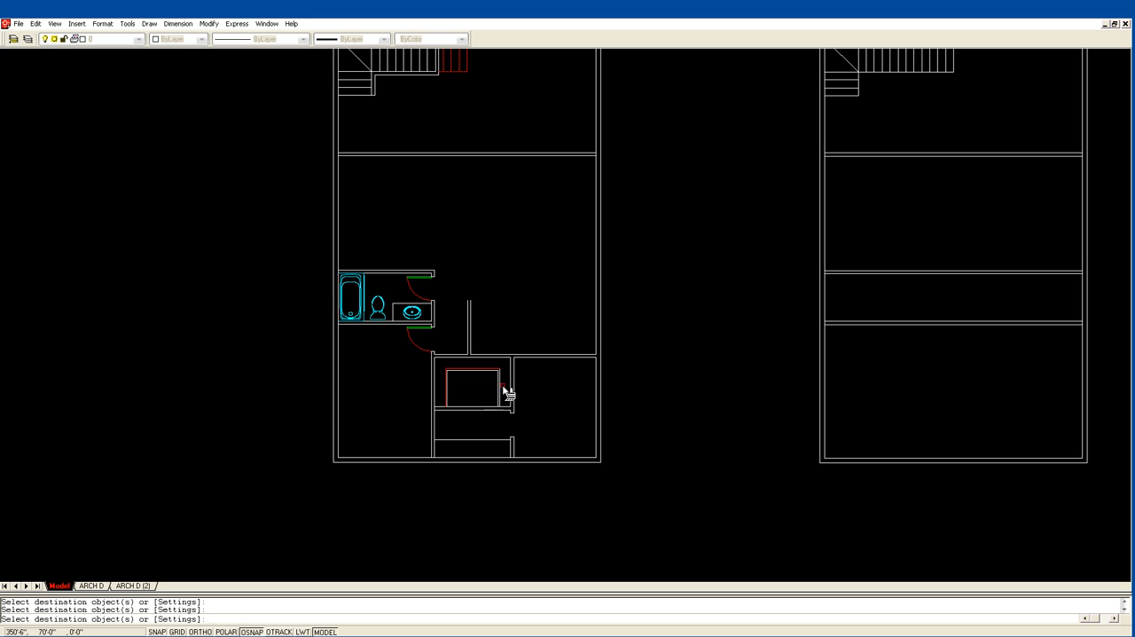
{"action": "key", "text": "Return"}
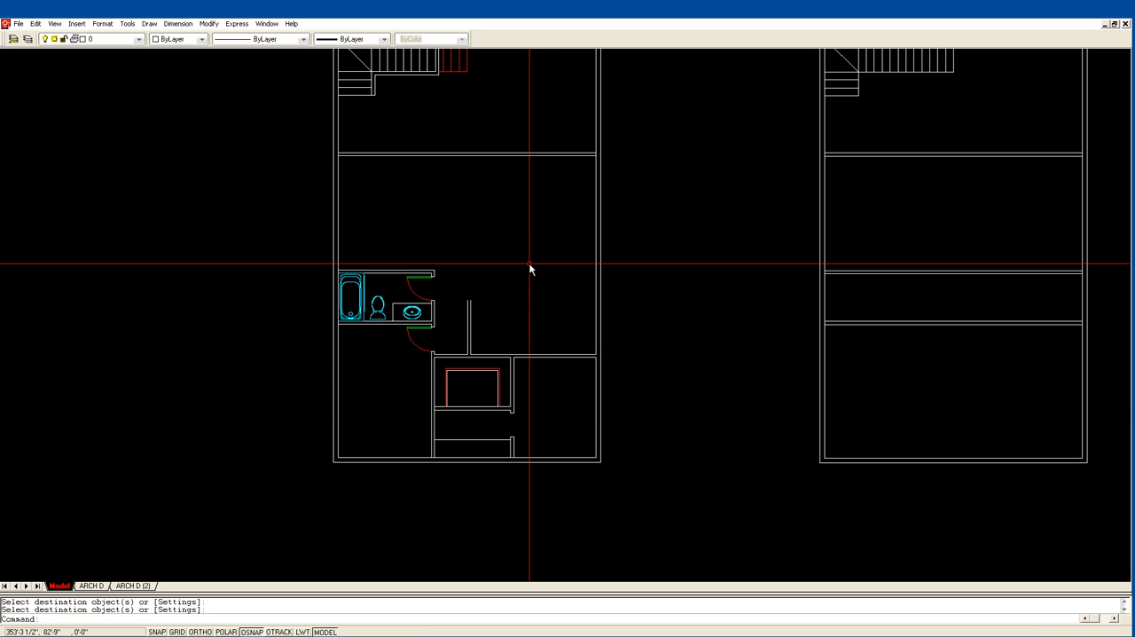
Explode the bathroom sink and check which layer its outline is on.
{"action": "type", "text": "z"}
{"action": "key", "text": "Return"}
{"action": "left_click", "coordinate": [375, 458]}
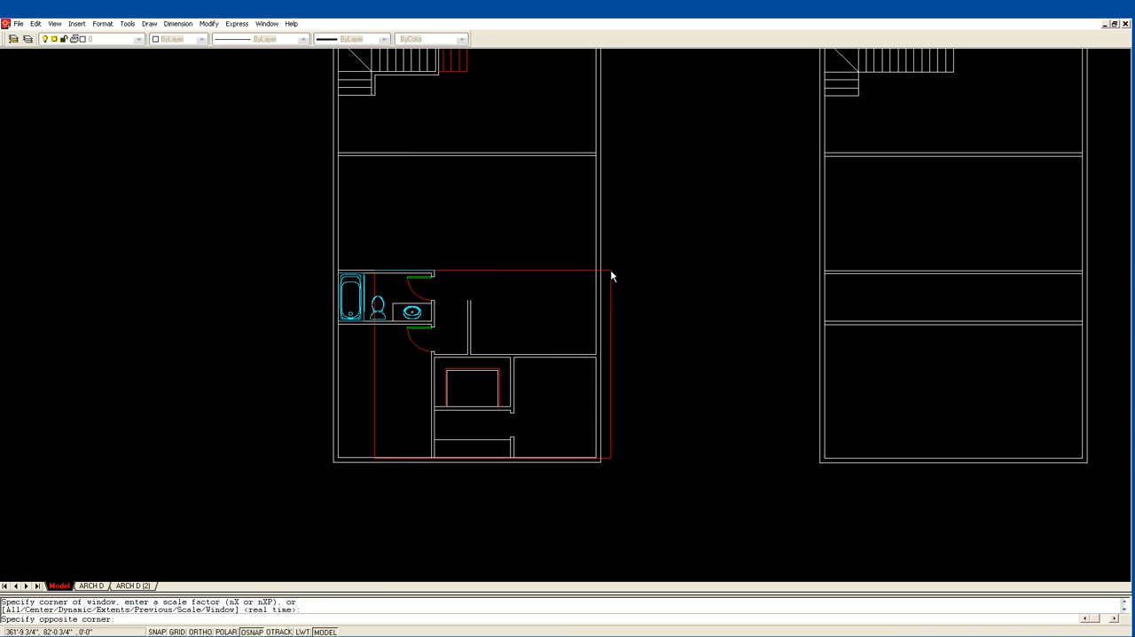
{"action": "left_click", "coordinate": [611, 270]}
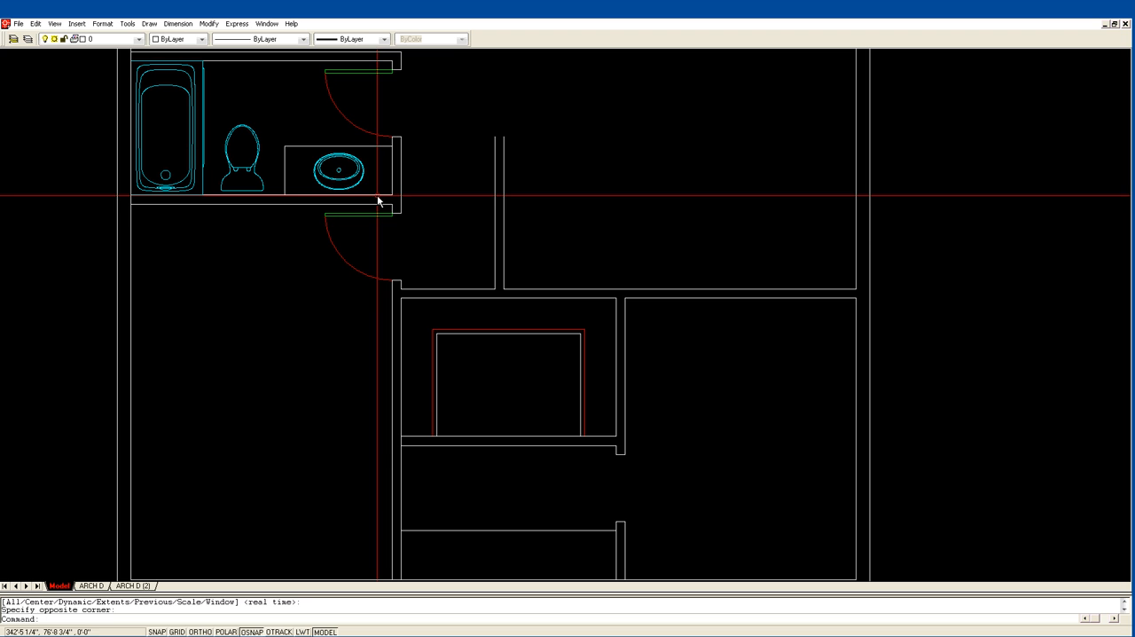
{"action": "type", "text": "x"}
{"action": "key", "text": "Return"}
{"action": "left_click", "coordinate": [347, 186]}
{"action": "key", "text": "Return"}
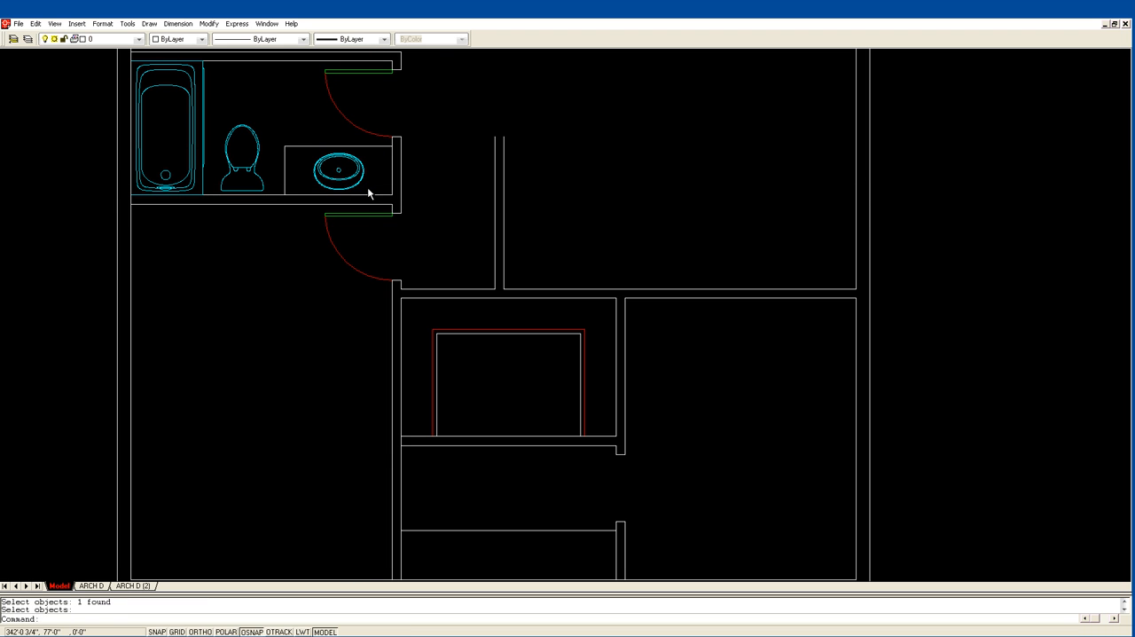
{"action": "left_click", "coordinate": [340, 178]}
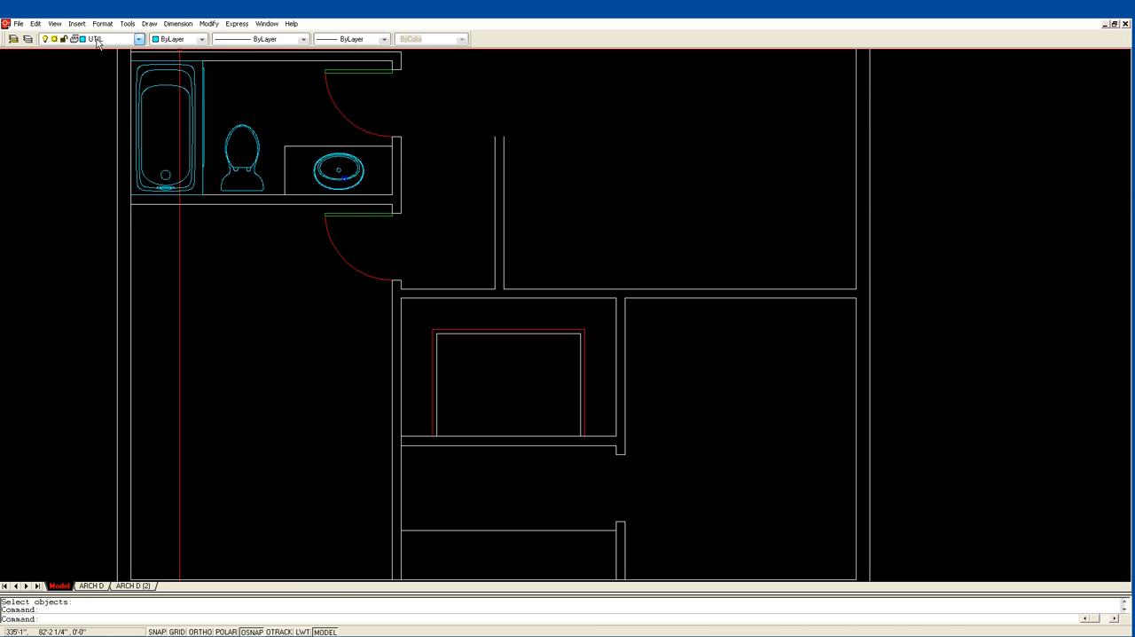
{"action": "key", "text": "Escape"}
{"action": "key", "text": "Escape"}
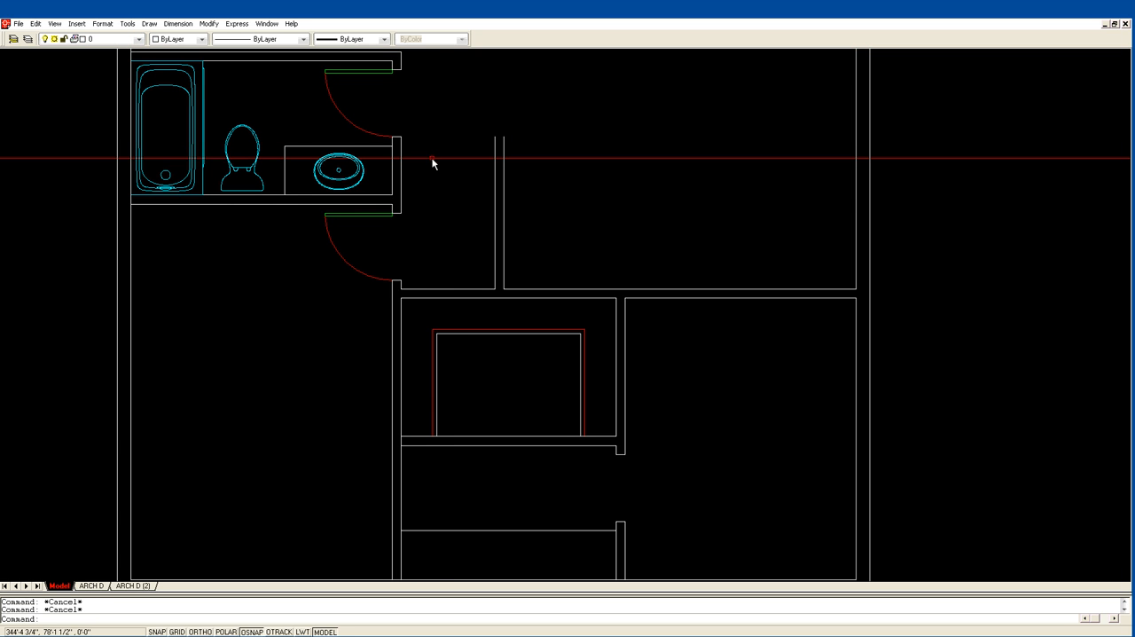
Match the three inner outline lines in the small room to the properties of the cyan bathroom sink.
{"action": "type", "text": "ma"}
{"action": "key", "text": "Return"}
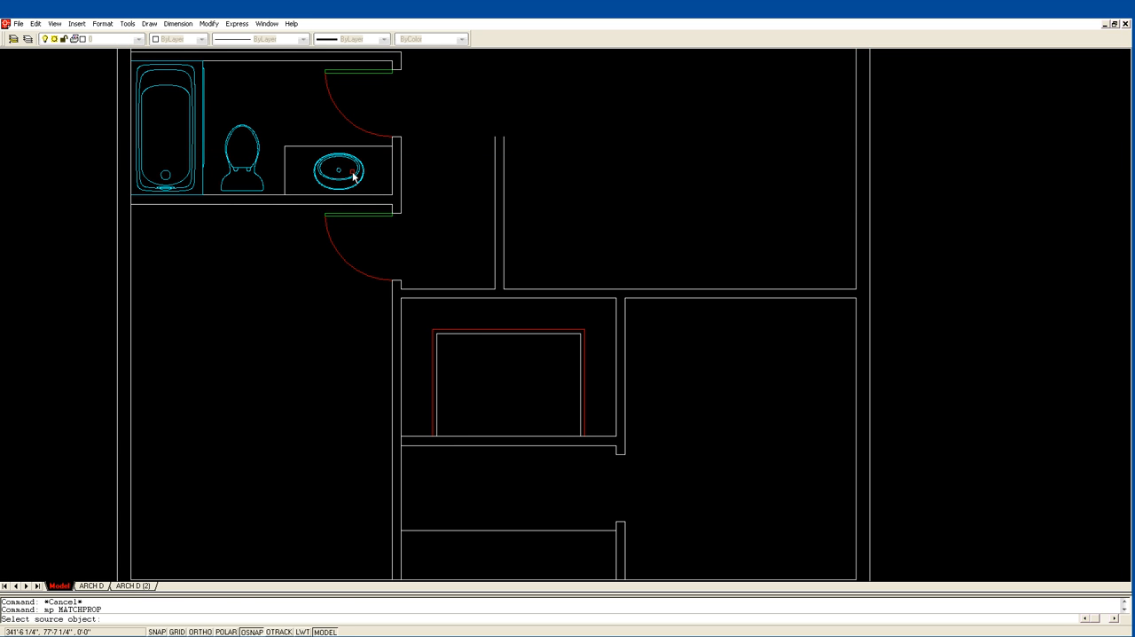
{"action": "left_click", "coordinate": [355, 176]}
{"action": "left_click", "coordinate": [447, 337]}
{"action": "left_click", "coordinate": [448, 338]}
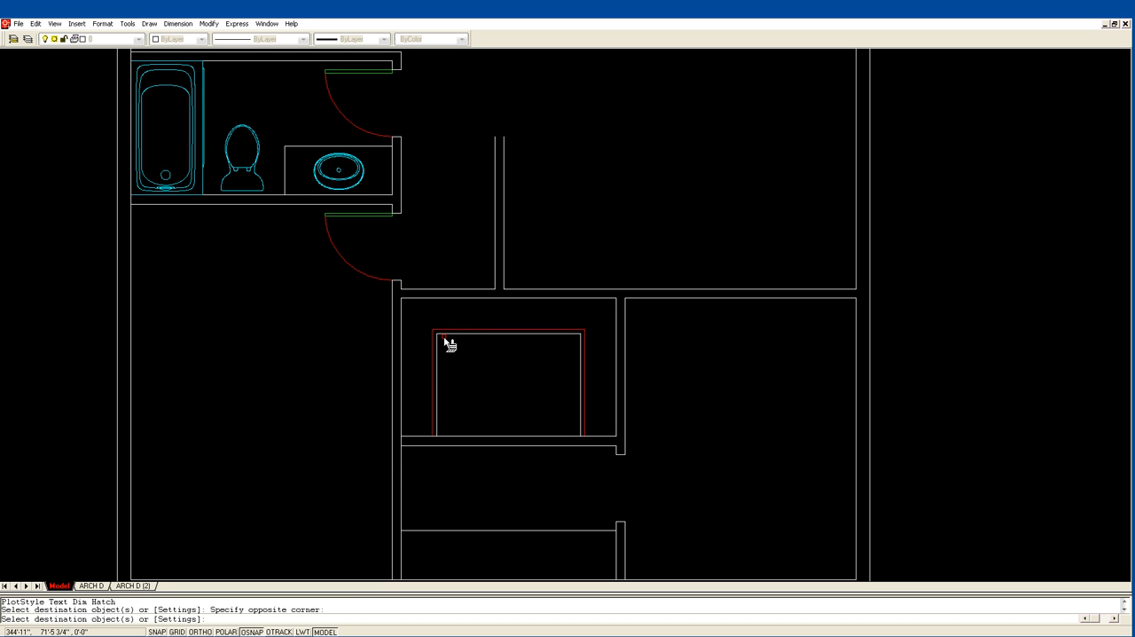
{"action": "left_click", "coordinate": [437, 348]}
{"action": "left_click", "coordinate": [436, 350]}
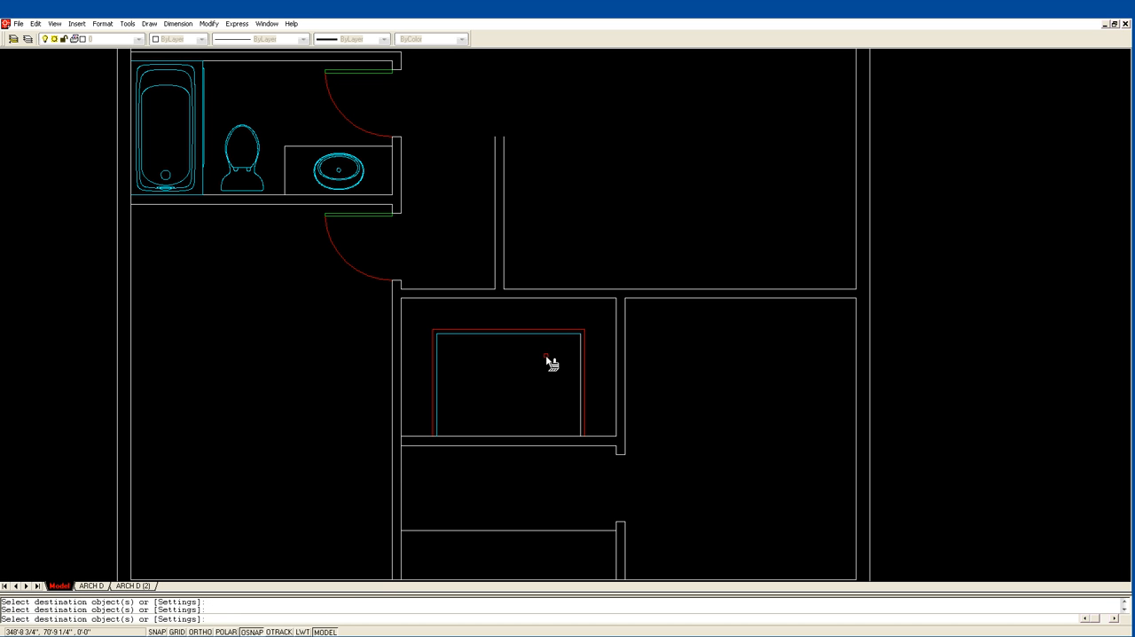
{"action": "left_click", "coordinate": [583, 362]}
{"action": "key", "text": "Return"}
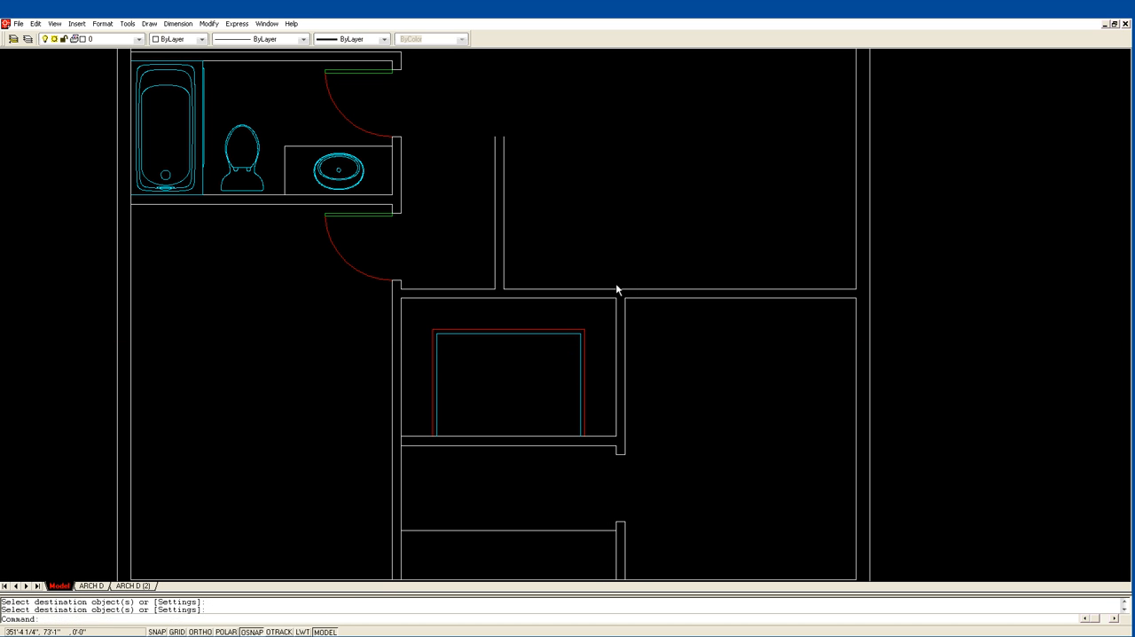
Copy the bathroom sink from its center to two spots, one toward each end of the lower center room's counter.
{"action": "scroll", "coordinate": [616, 222], "scroll_direction": "down", "scroll_amount": 2}
{"action": "scroll", "coordinate": [614, 214], "scroll_direction": "down", "scroll_amount": 2}
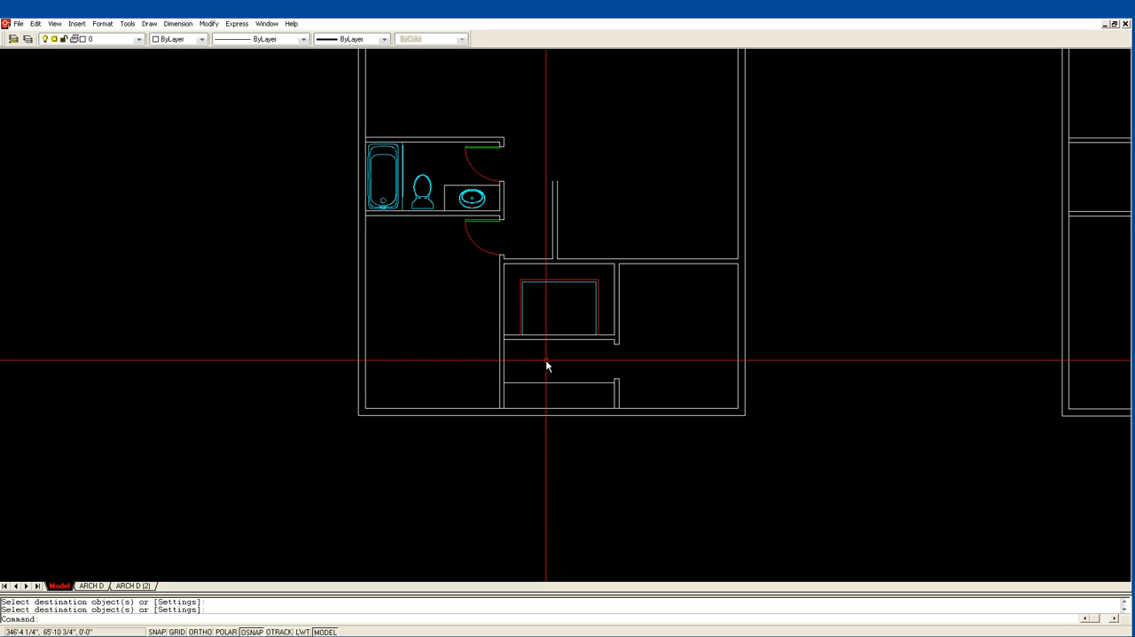
{"action": "type", "text": "z"}
{"action": "key", "text": "Return"}
{"action": "left_click", "coordinate": [481, 417]}
{"action": "left_click", "coordinate": [653, 272]}
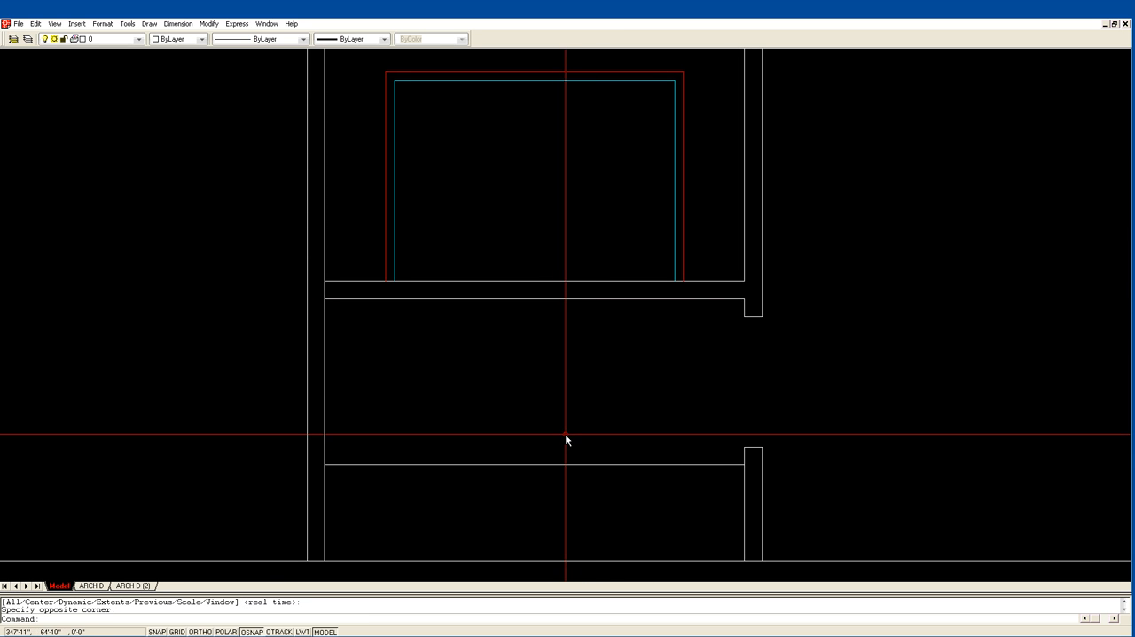
{"action": "scroll", "coordinate": [559, 408], "scroll_direction": "down", "scroll_amount": 3}
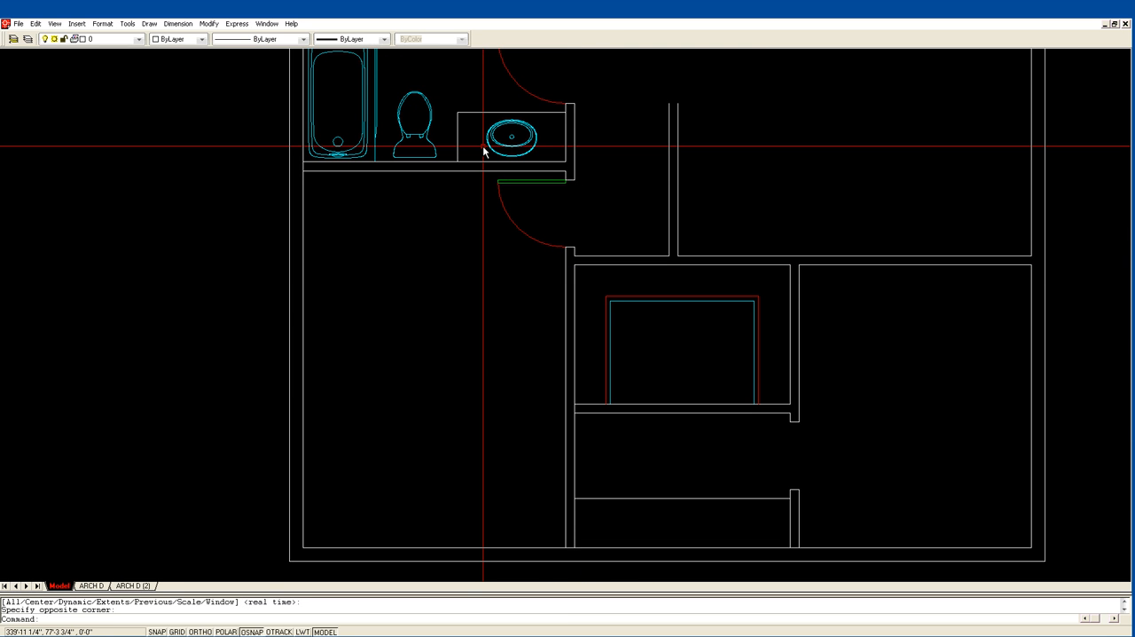
{"action": "type", "text": "cp"}
{"action": "key", "text": "Return"}
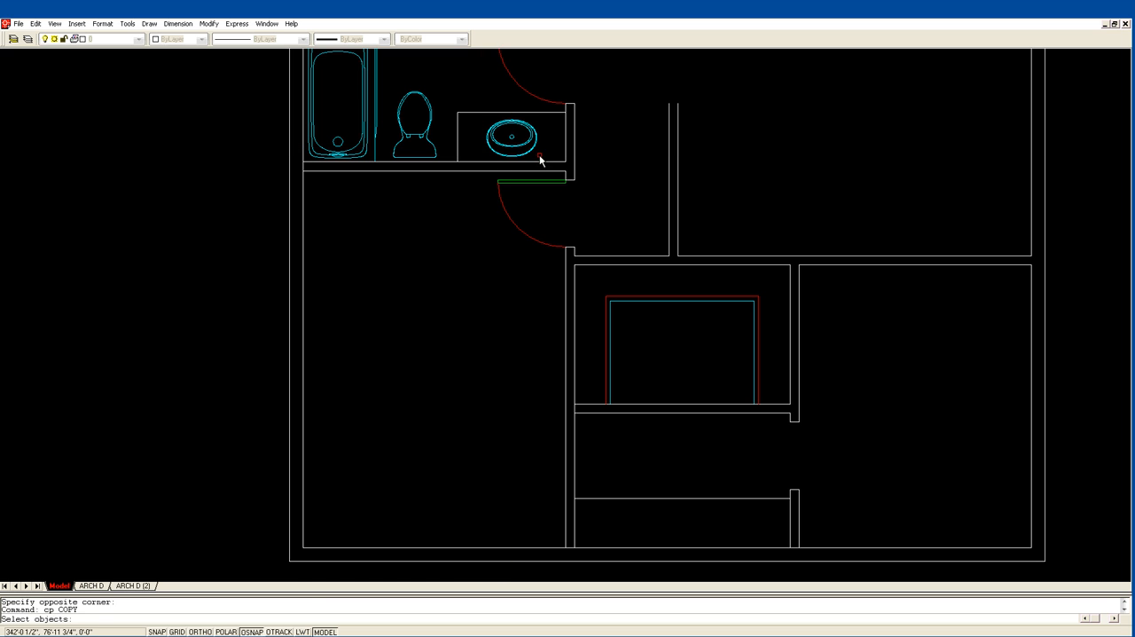
{"action": "left_click", "coordinate": [544, 165]}
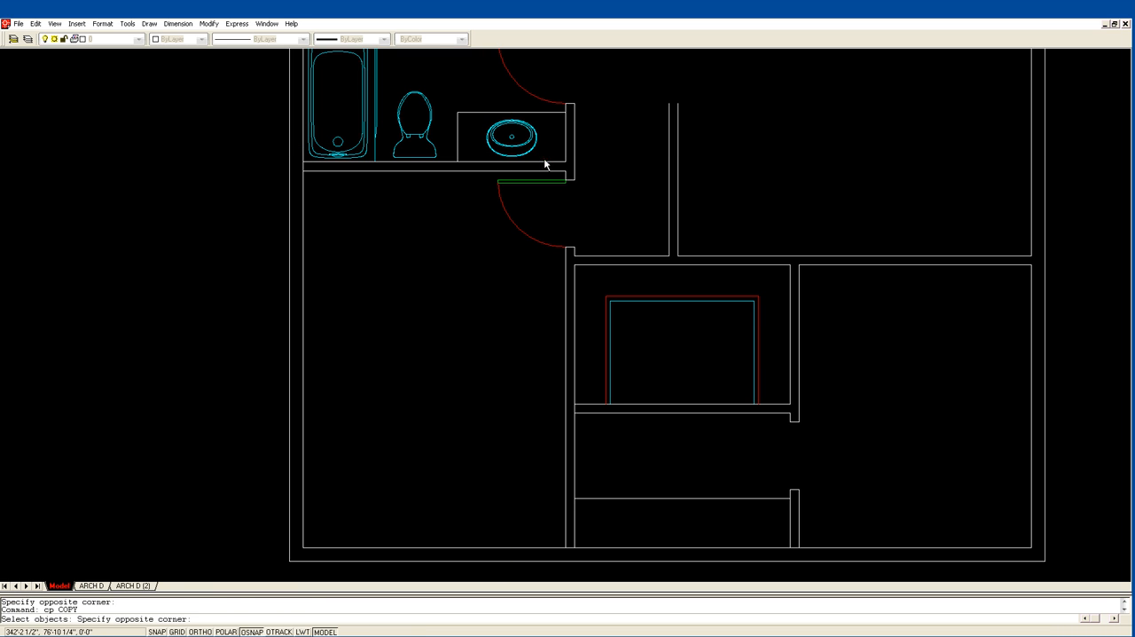
{"action": "left_click", "coordinate": [482, 119]}
{"action": "key", "text": "Return"}
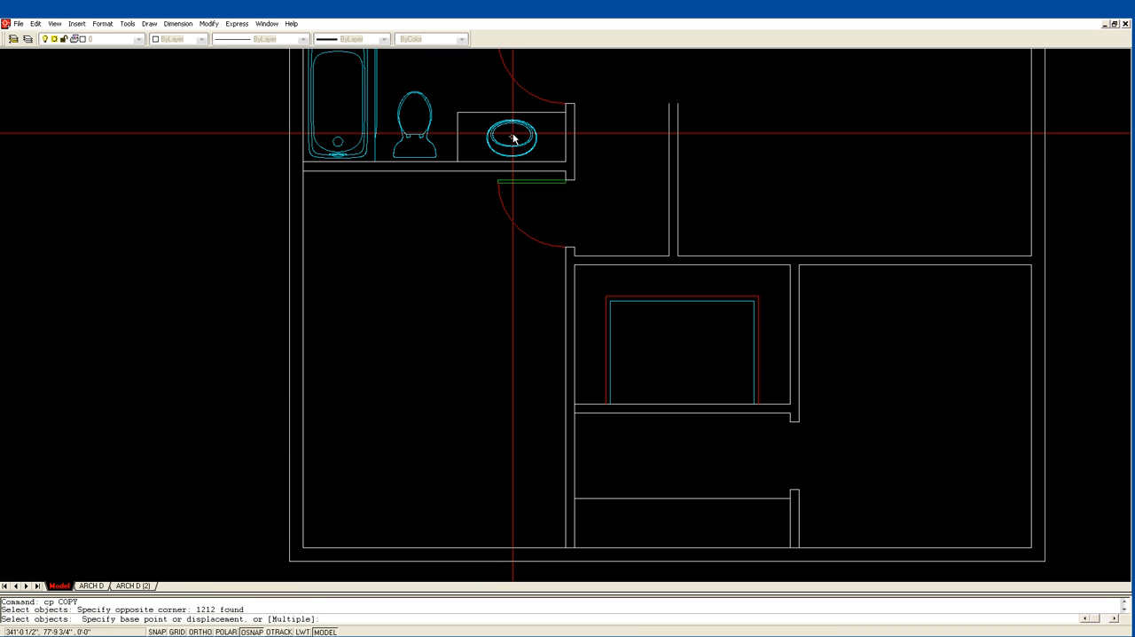
{"action": "type", "text": "m"}
{"action": "key", "text": "Return"}
{"action": "left_click", "coordinate": [512, 138]}
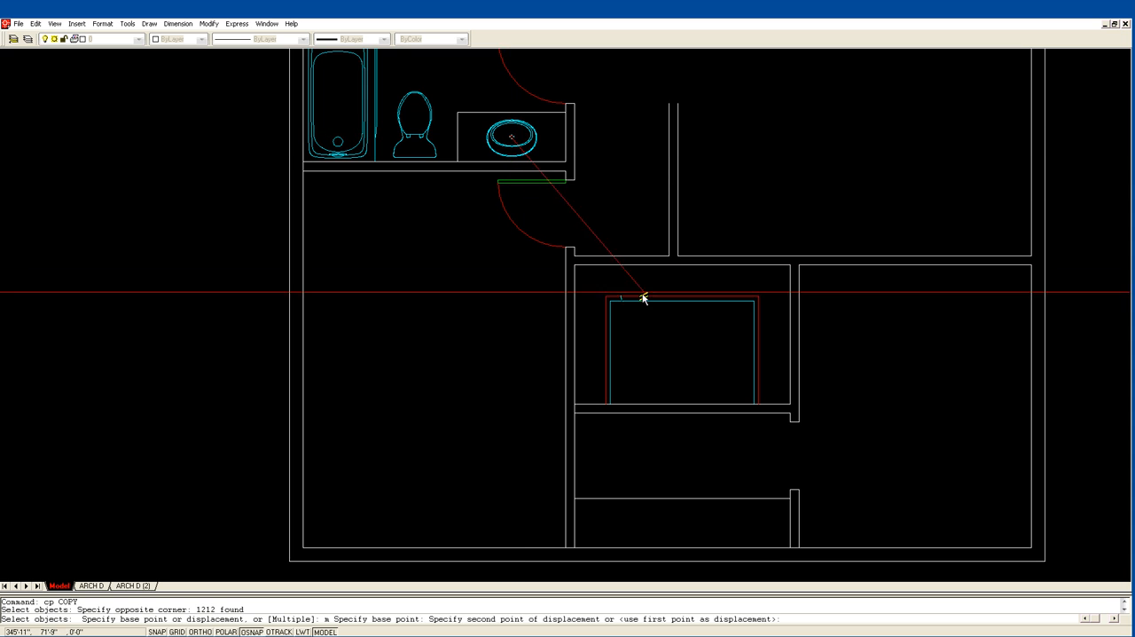
{"action": "left_click", "coordinate": [631, 519]}
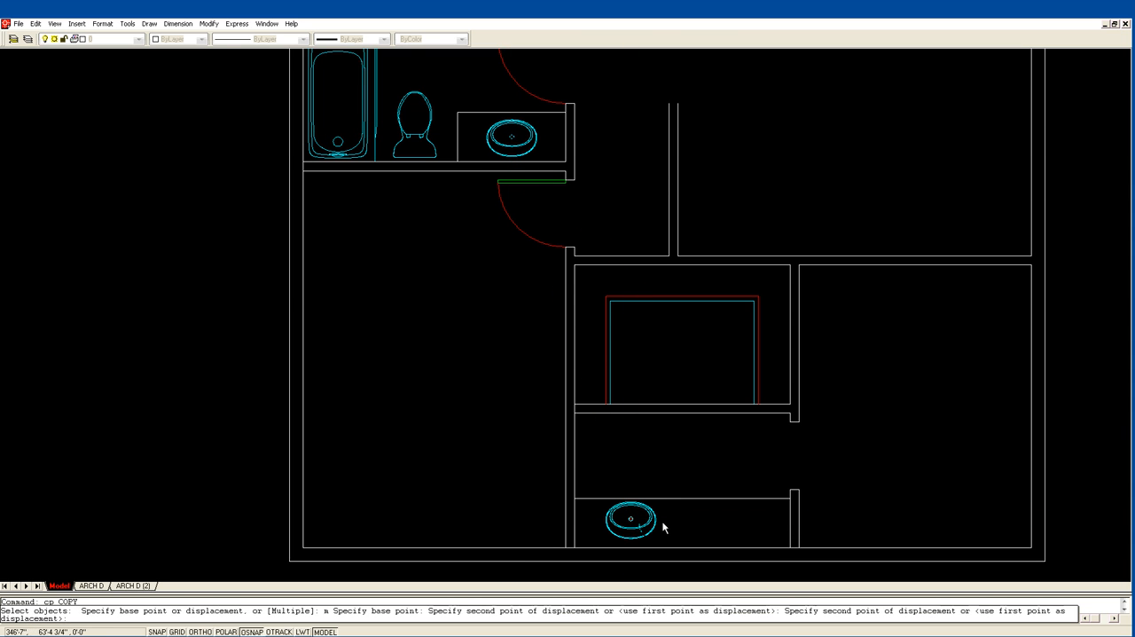
{"action": "left_click", "coordinate": [740, 515]}
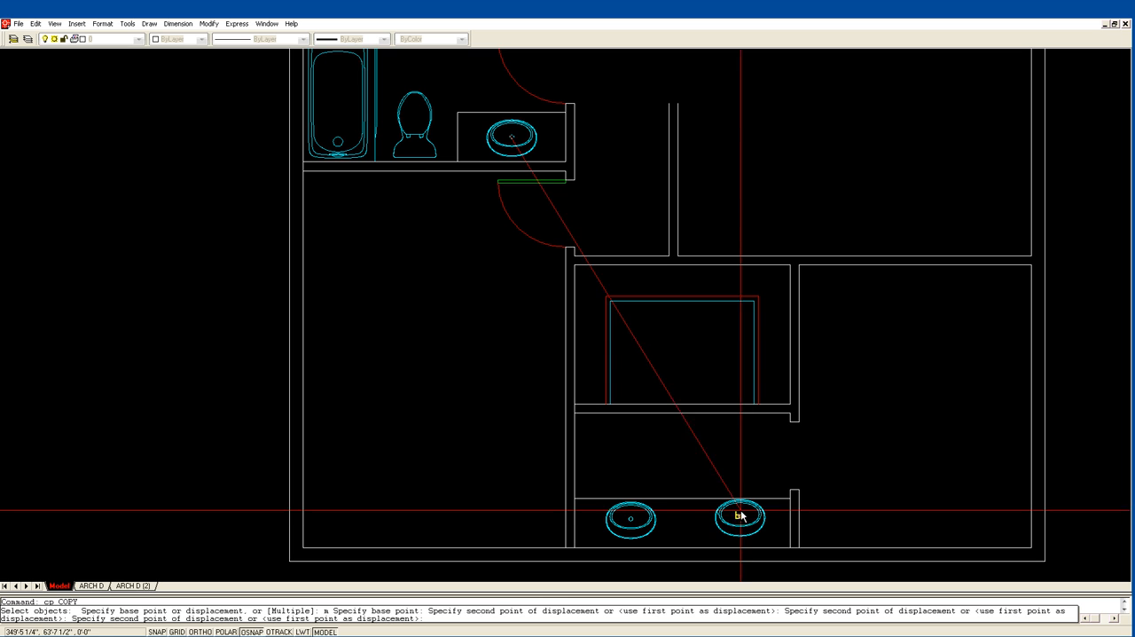
{"action": "key", "text": "Return"}
Move the right-hand copied sink slightly down on the lower counter.
{"action": "type", "text": "m"}
{"action": "key", "text": "Return"}
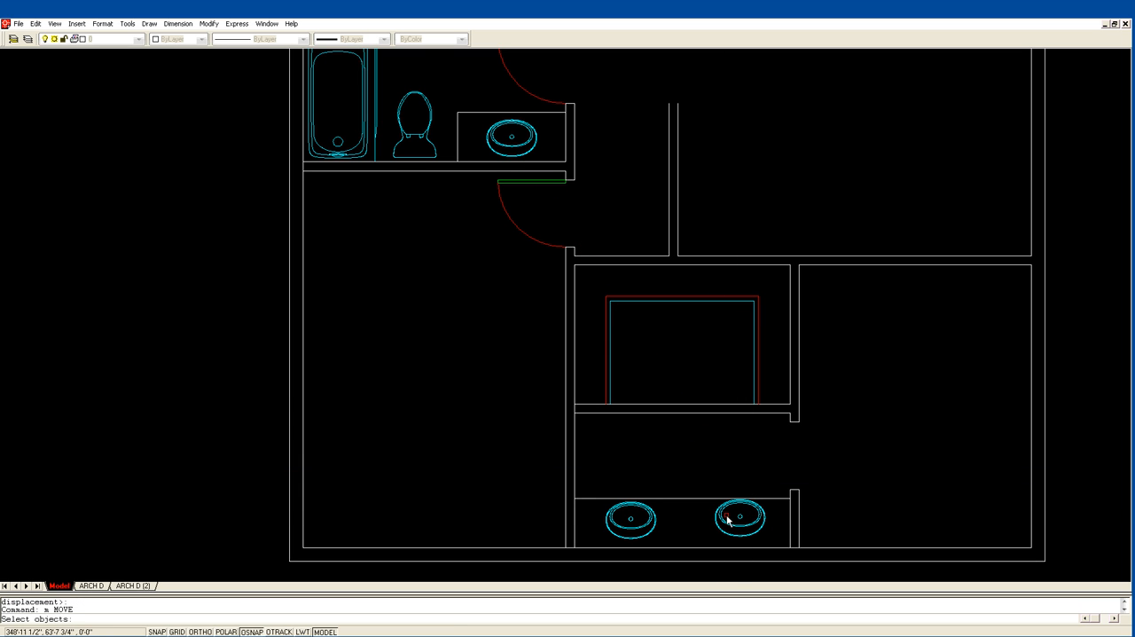
{"action": "left_click", "coordinate": [700, 545]}
{"action": "left_click", "coordinate": [789, 479]}
{"action": "key", "text": "Return"}
{"action": "left_click", "coordinate": [768, 465]}
{"action": "left_click", "coordinate": [768, 469]}
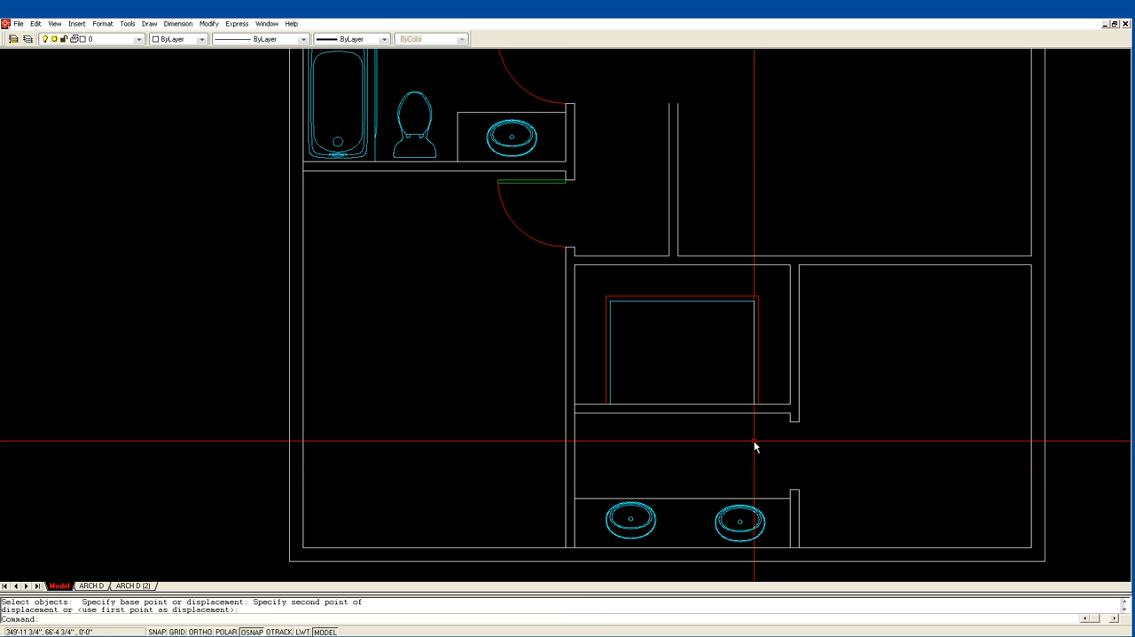
Move the left-hand copied sink slightly down to line up with the other one.
{"action": "key", "text": "Return"}
{"action": "left_click", "coordinate": [596, 571]}
{"action": "left_click", "coordinate": [680, 474]}
{"action": "key", "text": "Return"}
{"action": "left_click", "coordinate": [680, 474]}
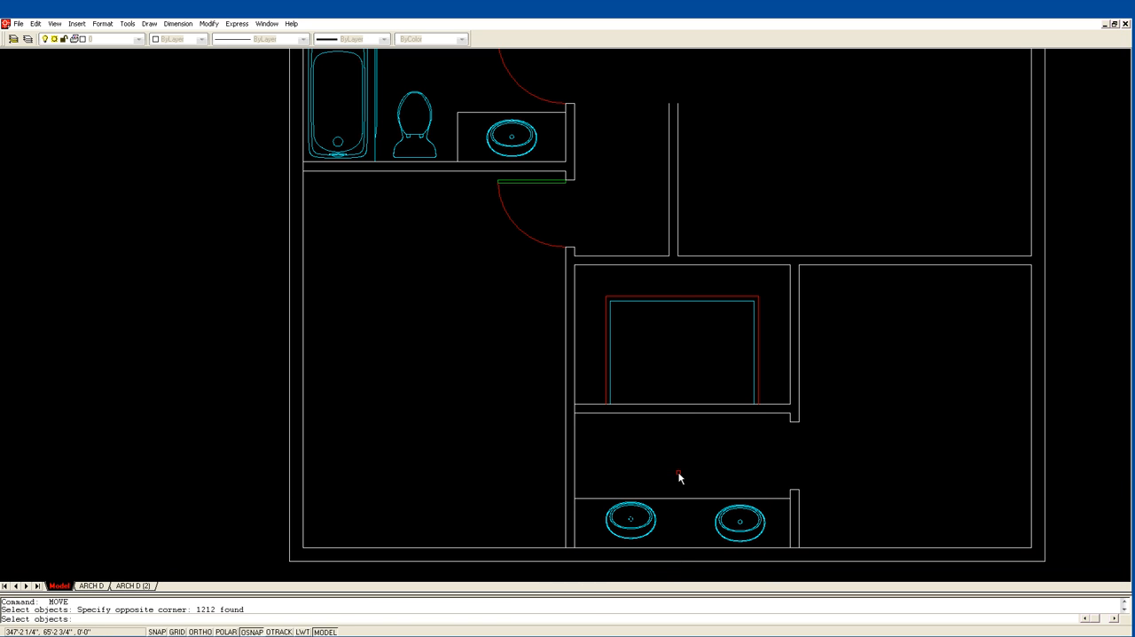
{"action": "left_click", "coordinate": [681, 476]}
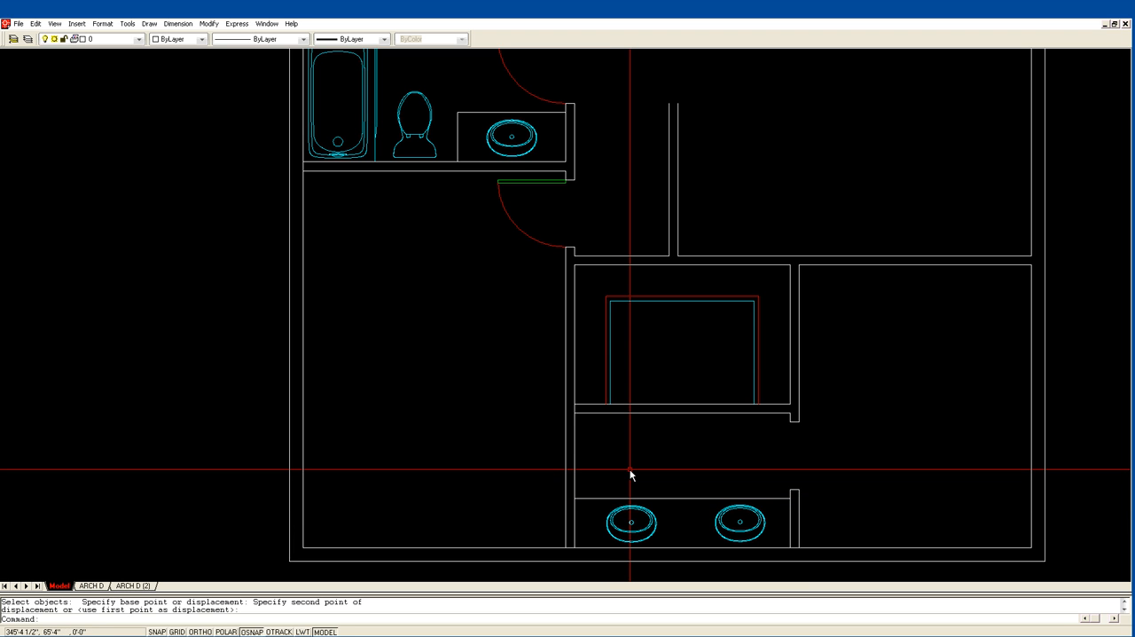
Offset the sink counter line 4" upward and the wall line above the sink area 4" downward.
{"action": "type", "text": "of"}
{"action": "key", "text": "Return"}
{"action": "type", "text": "4"}
{"action": "key", "text": "Return"}
{"action": "left_click", "coordinate": [584, 500]}
{"action": "left_click", "coordinate": [585, 488]}
{"action": "left_click", "coordinate": [586, 413]}
{"action": "left_click", "coordinate": [582, 424]}
{"action": "key", "text": "Return"}
Extend the two new offset lines to the outer face of the sink room's left wall.
{"action": "type", "text": "ex"}
{"action": "key", "text": "Return"}
{"action": "left_click", "coordinate": [566, 433]}
{"action": "key", "text": "Return"}
{"action": "left_click", "coordinate": [582, 423]}
{"action": "left_click", "coordinate": [578, 490]}
{"action": "key", "text": "Return"}
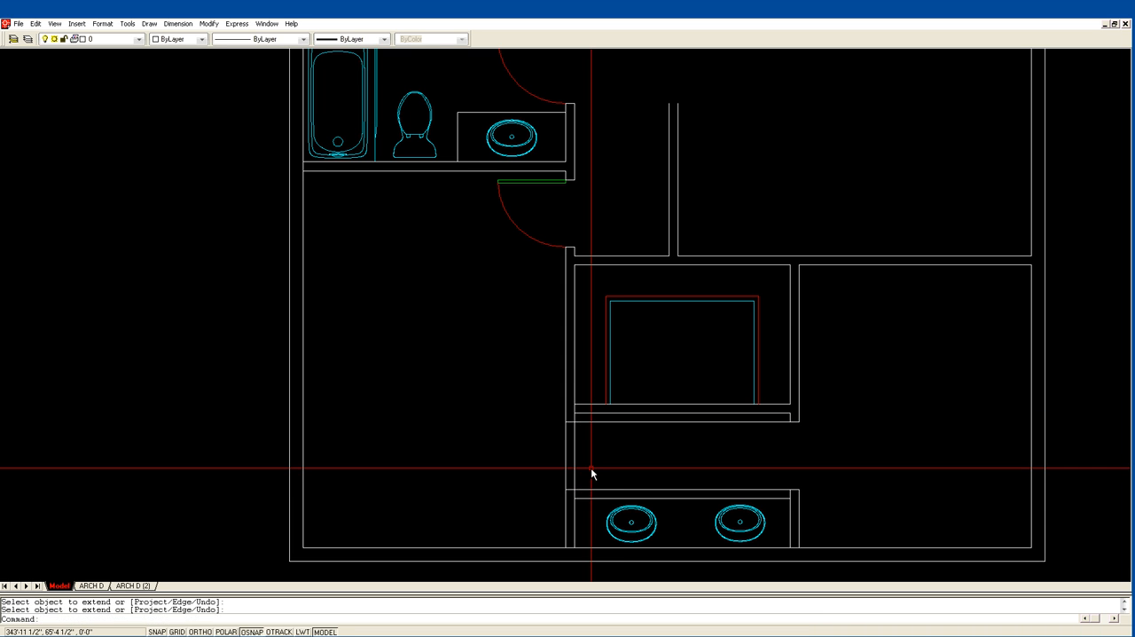
Trim the extended lines back to the left wall and cut out the wall between them to open a doorway.
{"action": "type", "text": "tr"}
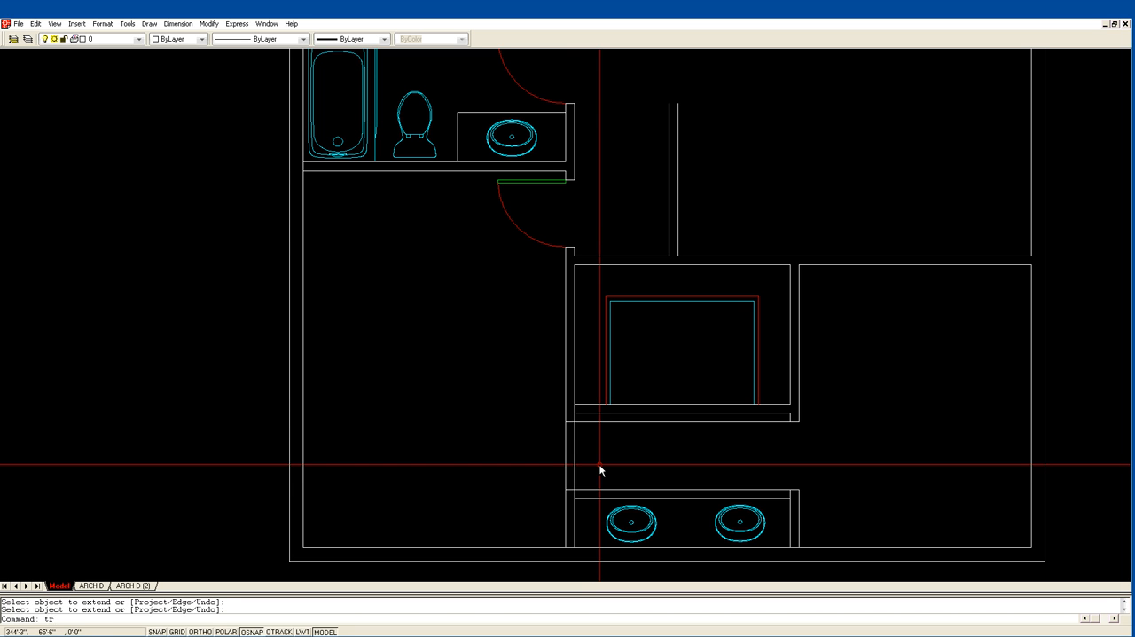
{"action": "key", "text": "Return"}
{"action": "left_click", "coordinate": [587, 494]}
{"action": "left_click", "coordinate": [537, 417]}
{"action": "key", "text": "Return"}
{"action": "left_click", "coordinate": [583, 422]}
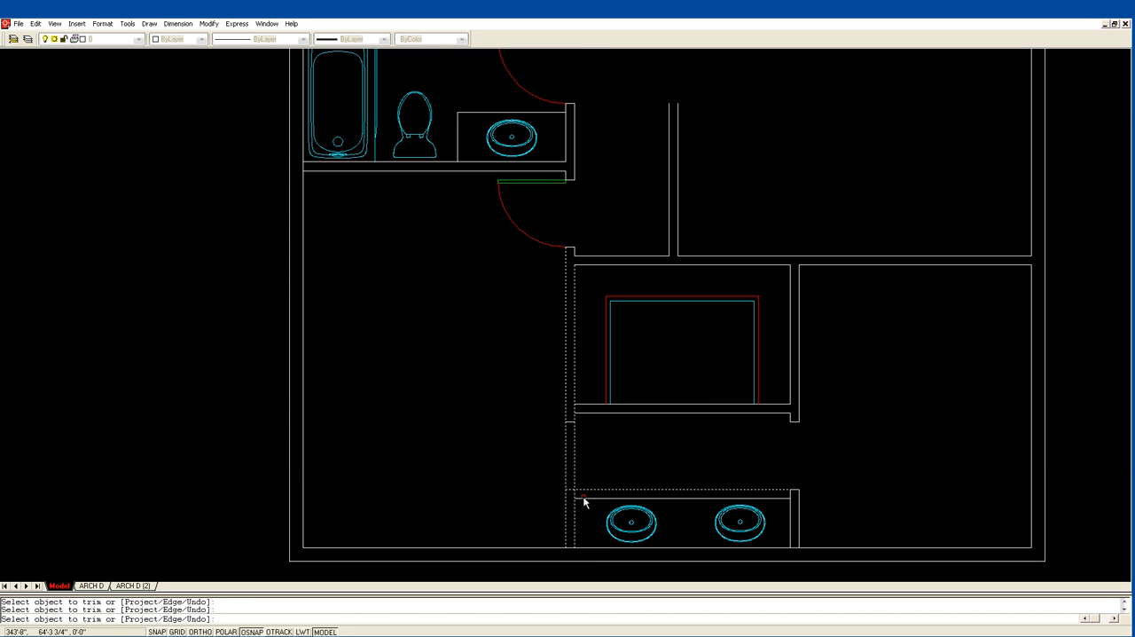
{"action": "left_click", "coordinate": [585, 490]}
{"action": "left_click", "coordinate": [565, 437]}
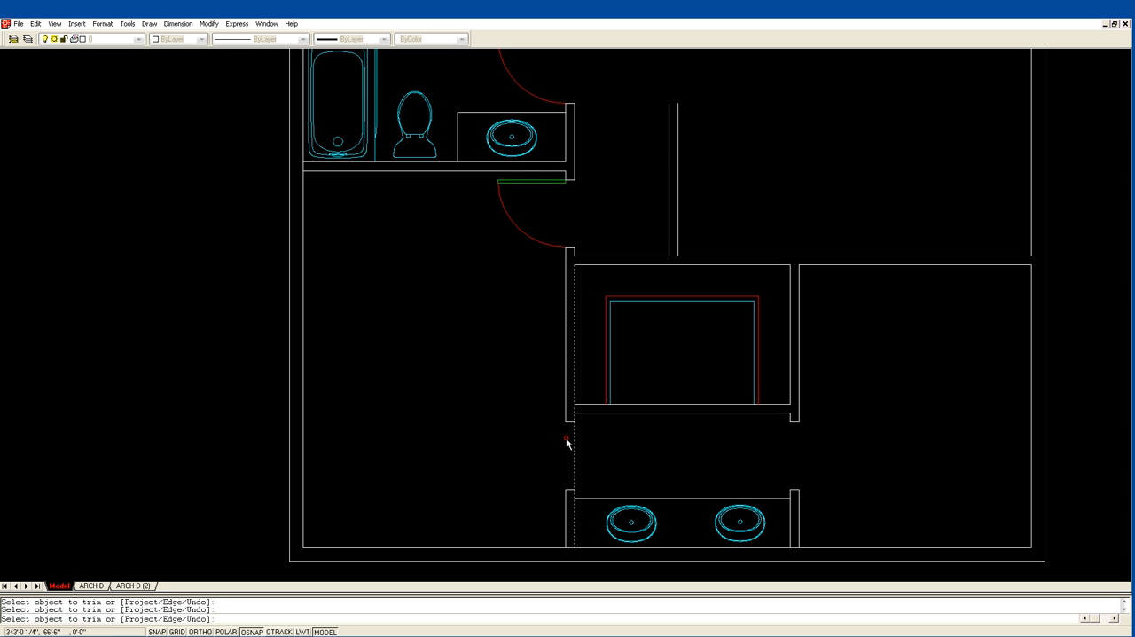
{"action": "left_click", "coordinate": [576, 438]}
{"action": "key", "text": "Return"}
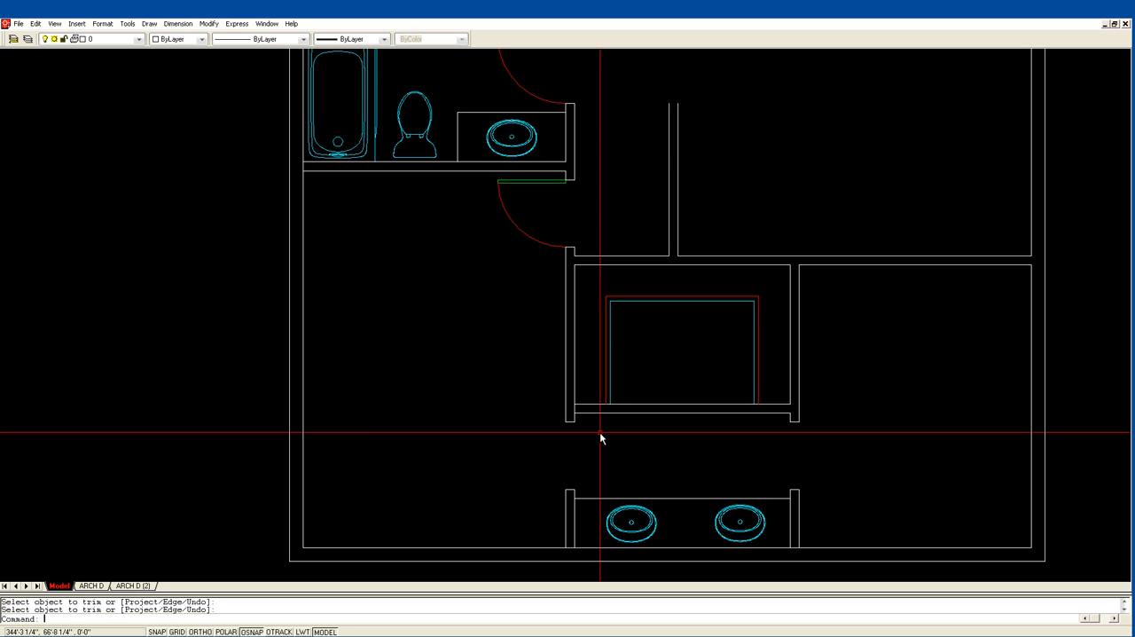
Trim the short line closing off the junction of the left wall and the wall above the sink room.
{"action": "key", "text": "Return"}
{"action": "left_click", "coordinate": [589, 419]}
{"action": "left_click", "coordinate": [560, 398]}
{"action": "key", "text": "Return"}
{"action": "left_click", "coordinate": [574, 414]}
{"action": "key", "text": "Return"}
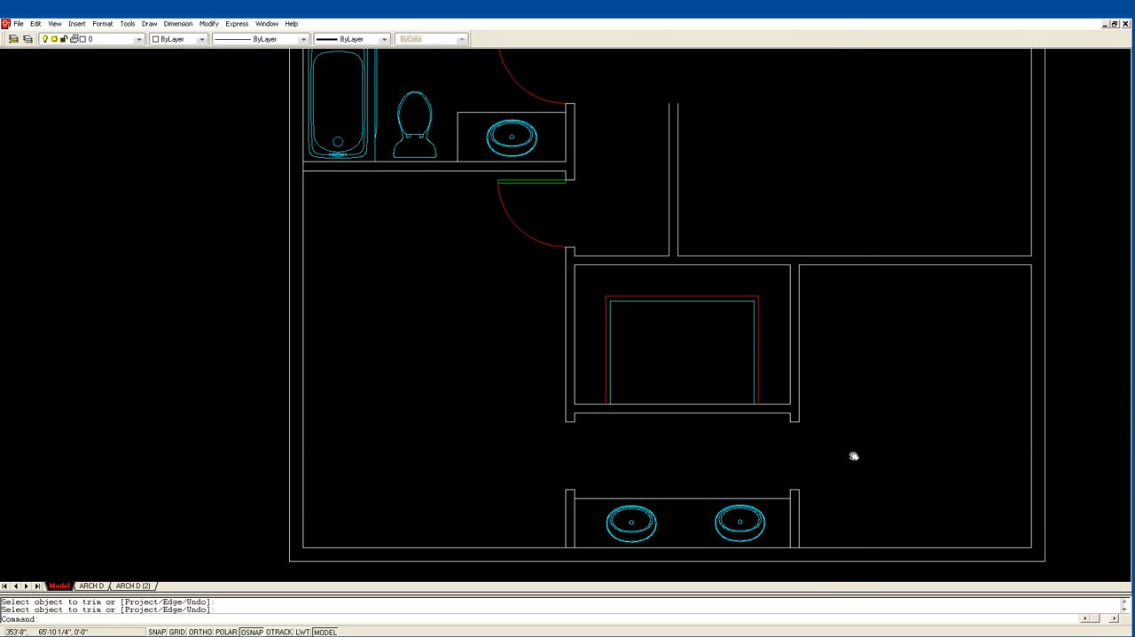
Offset the inner line of the bottom exterior wall 25" upward.
{"action": "middle_click_drag", "start_coordinate": [890, 480], "coordinate": [661, 421]}
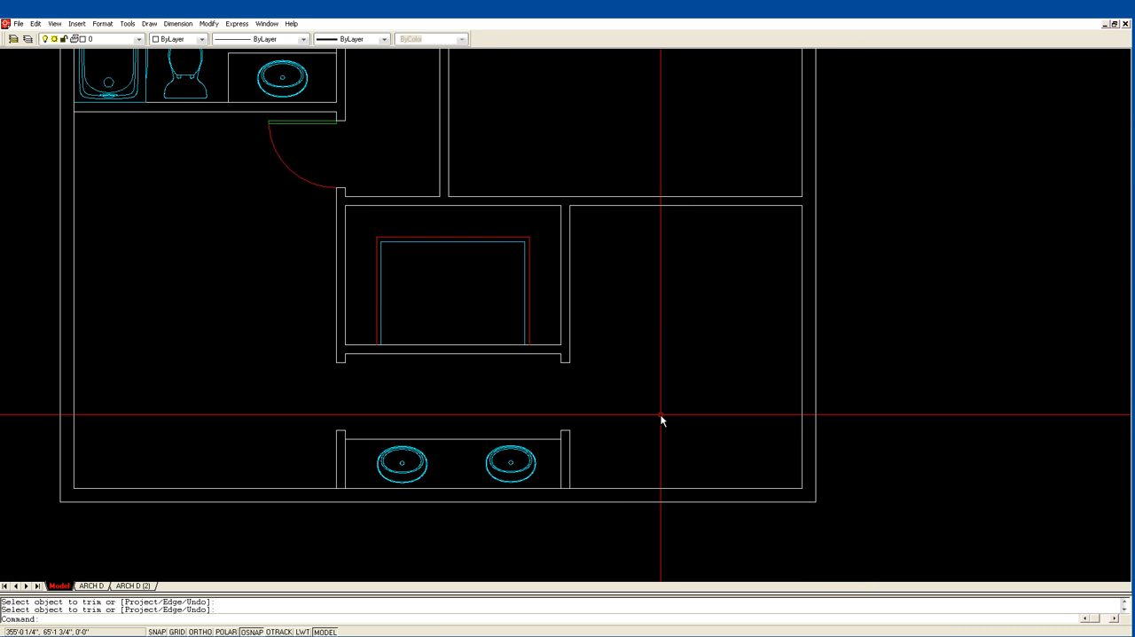
{"action": "type", "text": "of"}
{"action": "key", "text": "Return"}
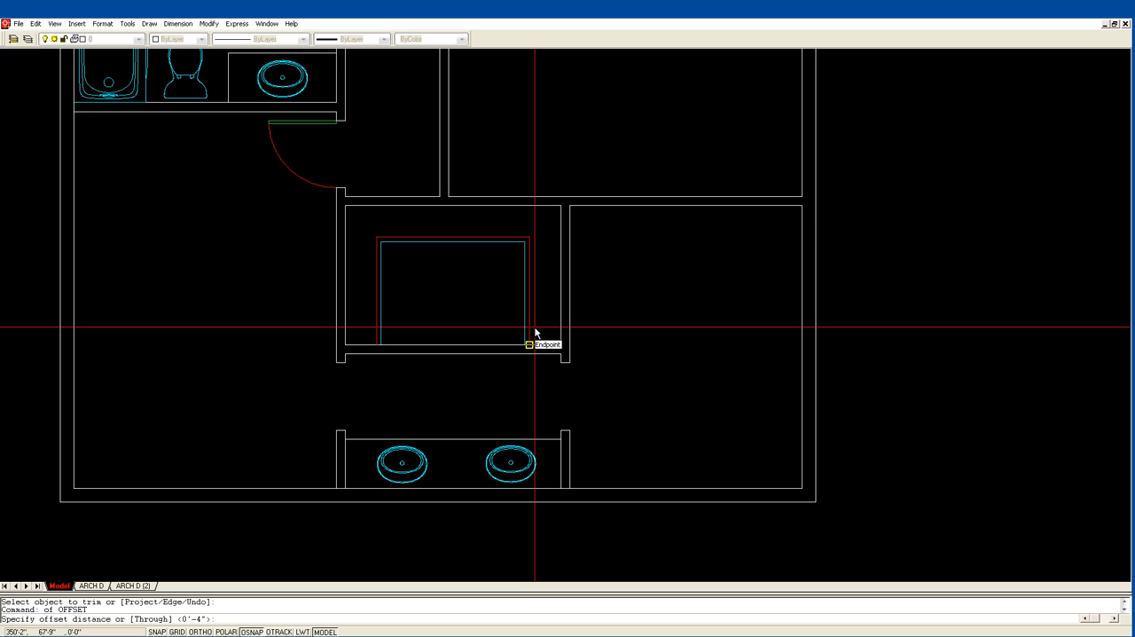
{"action": "type", "text": "25"}
{"action": "key", "text": "Return"}
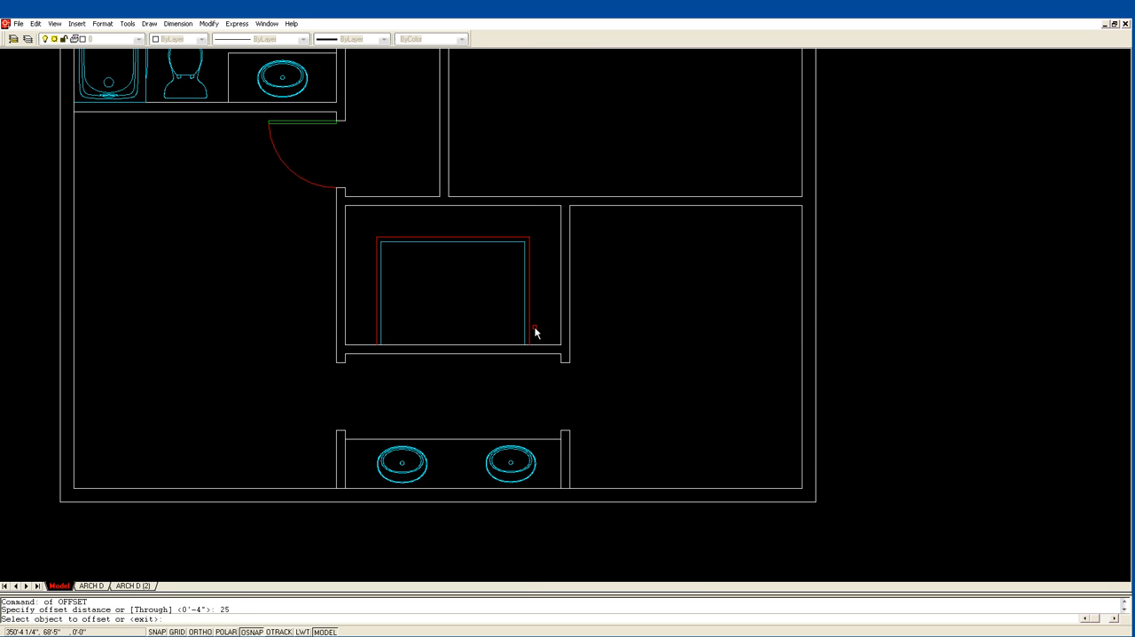
{"action": "left_click", "coordinate": [611, 488]}
{"action": "left_click", "coordinate": [616, 417]}
{"action": "key", "text": "Return"}
{"action": "key", "text": "Return"}
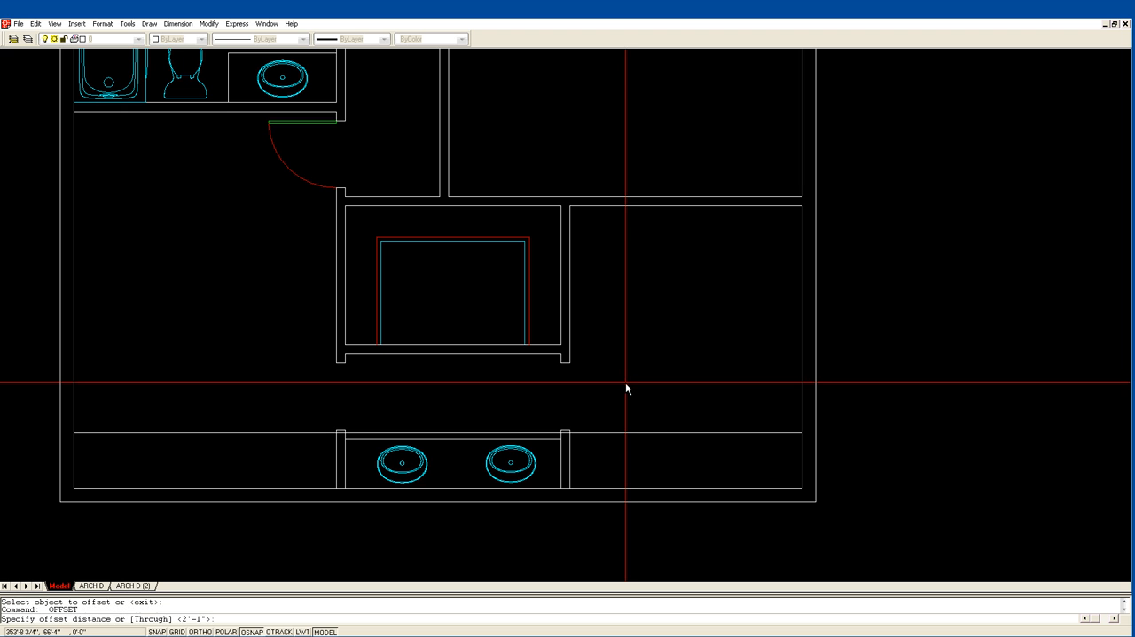
Offset the new horizontal line 4" upward to give the wall its thickness.
{"action": "type", "text": "4"}
{"action": "key", "text": "Return"}
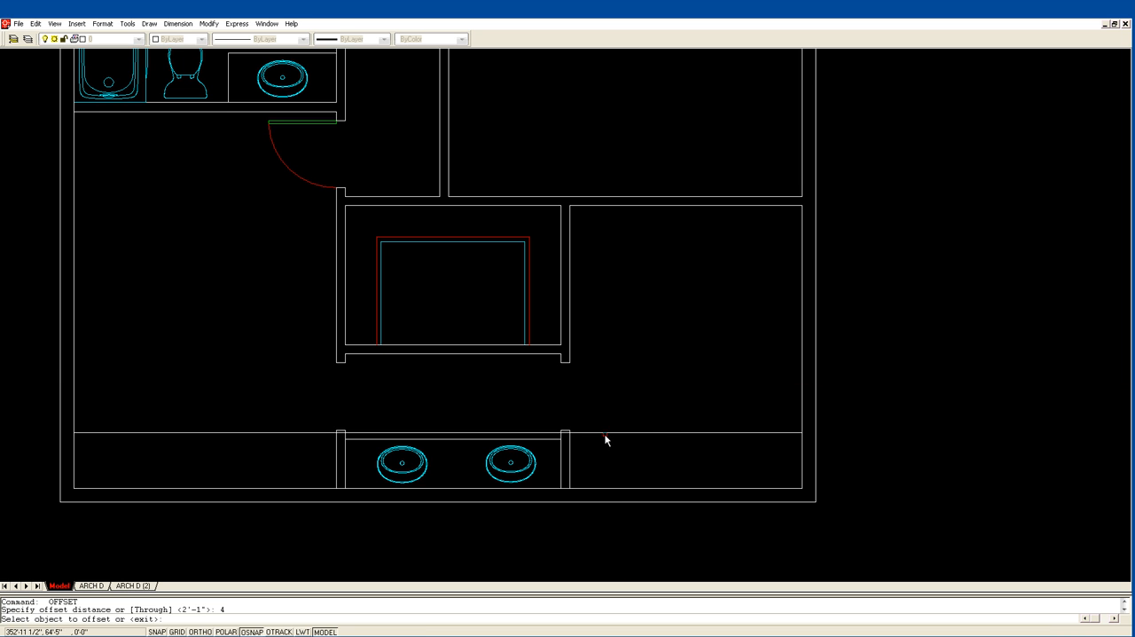
{"action": "left_click", "coordinate": [606, 433]}
{"action": "left_click", "coordinate": [619, 417]}
{"action": "key", "text": "Return"}
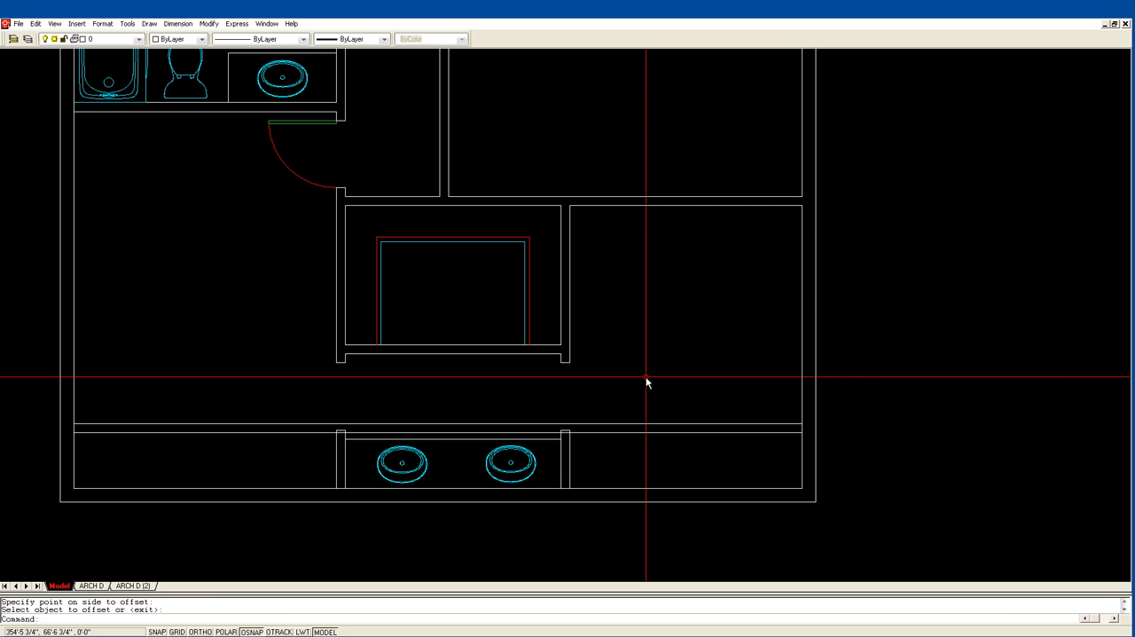
Offset the inner line of the right exterior wall 36" to the left.
{"action": "type", "text": "of"}
{"action": "key", "text": "Return"}
{"action": "type", "text": "36"}
{"action": "key", "text": "Return"}
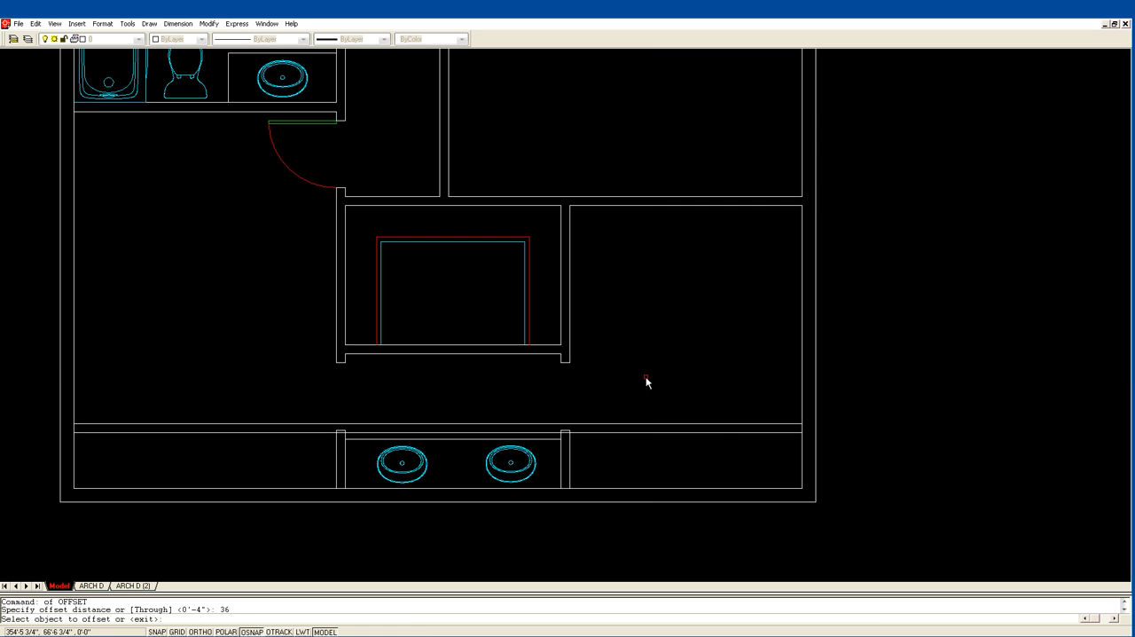
{"action": "left_click", "coordinate": [803, 452]}
{"action": "left_click", "coordinate": [784, 457]}
{"action": "key", "text": "Return"}
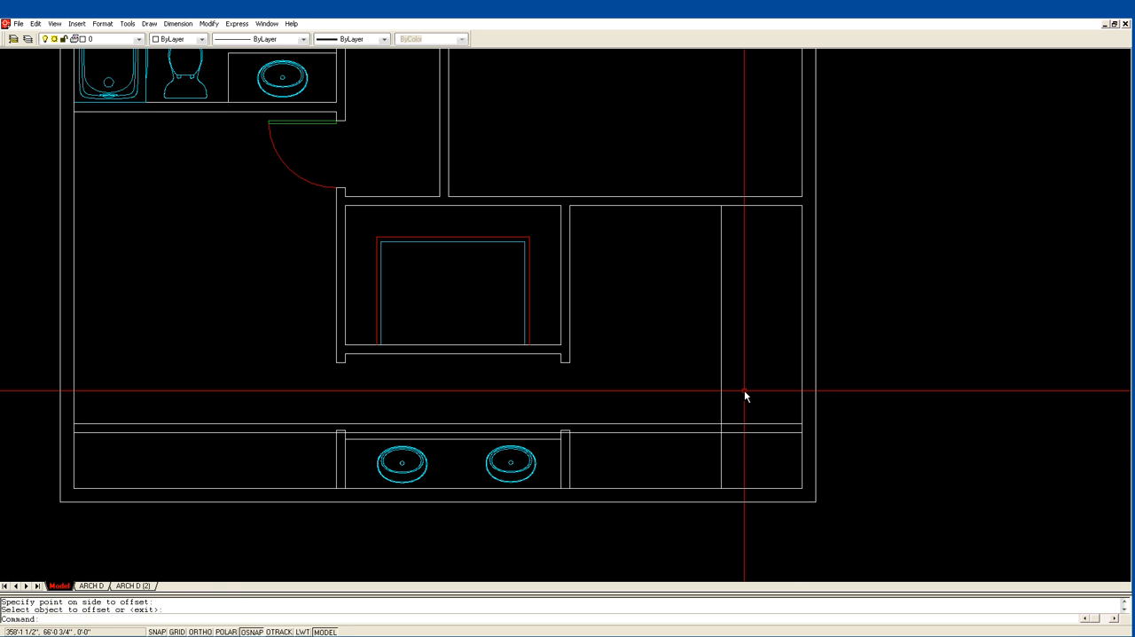
Offset the new vertical line 4" to the left to form the second wall face.
{"action": "type", "text": "of"}
{"action": "key", "text": "Return"}
{"action": "type", "text": "4"}
{"action": "key", "text": "Return"}
{"action": "left_click", "coordinate": [722, 481]}
{"action": "left_click", "coordinate": [715, 463]}
{"action": "key", "text": "Return"}
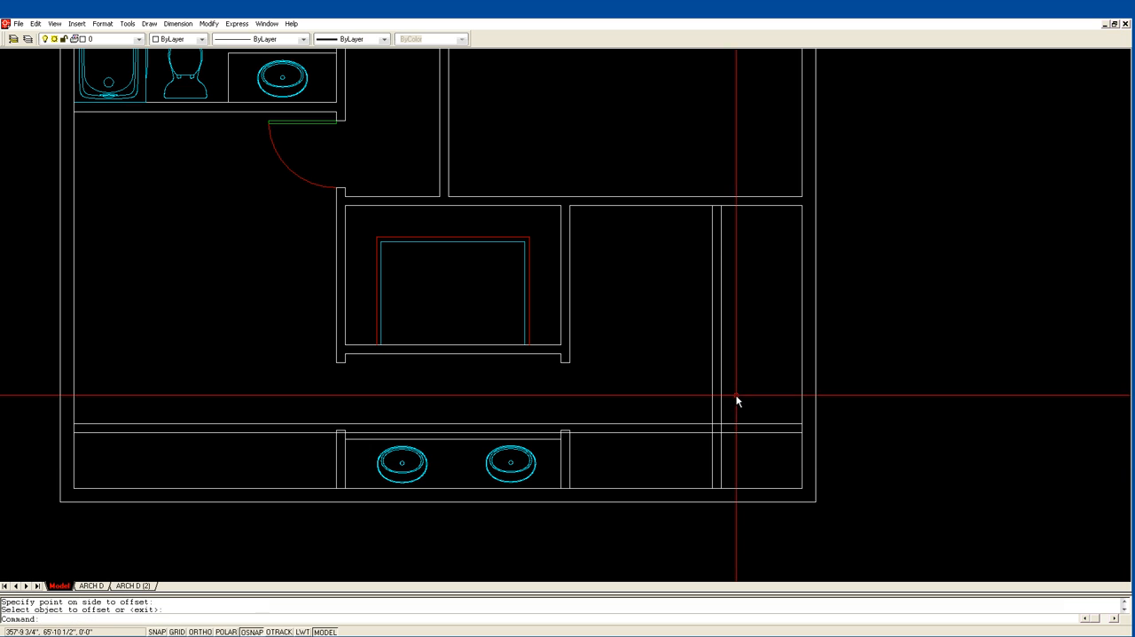
Fillet the new horizontal and vertical wall lines into square inner and outer corners near the lower right.
{"action": "type", "text": "f"}
{"action": "key", "text": "Return"}
{"action": "left_click", "coordinate": [707, 433]}
{"action": "left_click", "coordinate": [715, 438]}
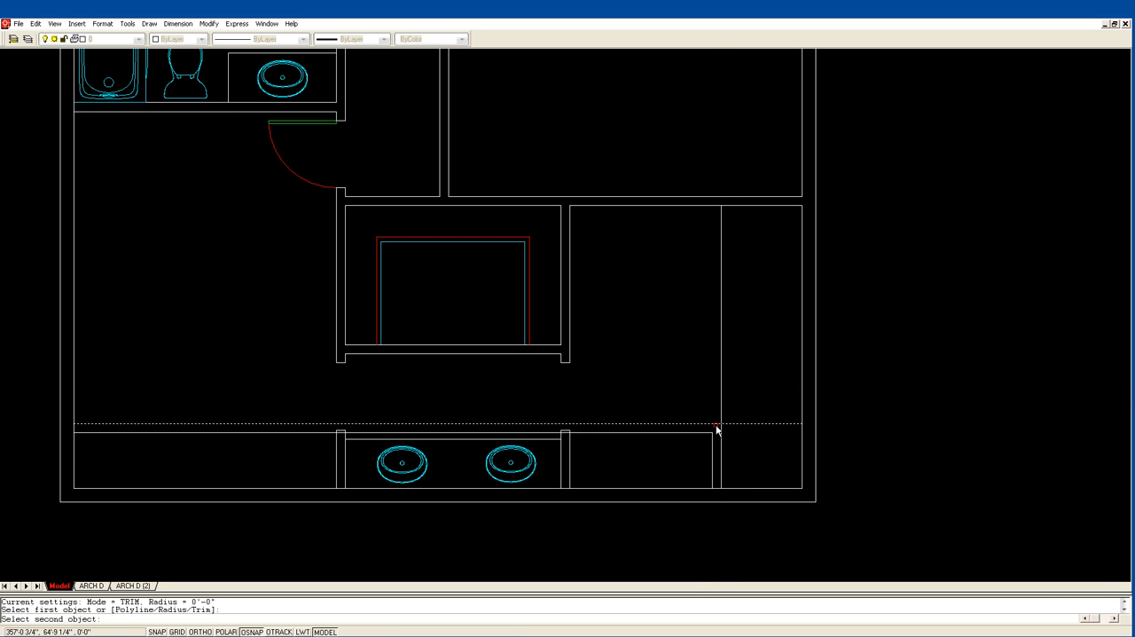
{"action": "key", "text": "Escape"}
{"action": "key", "text": "Escape"}
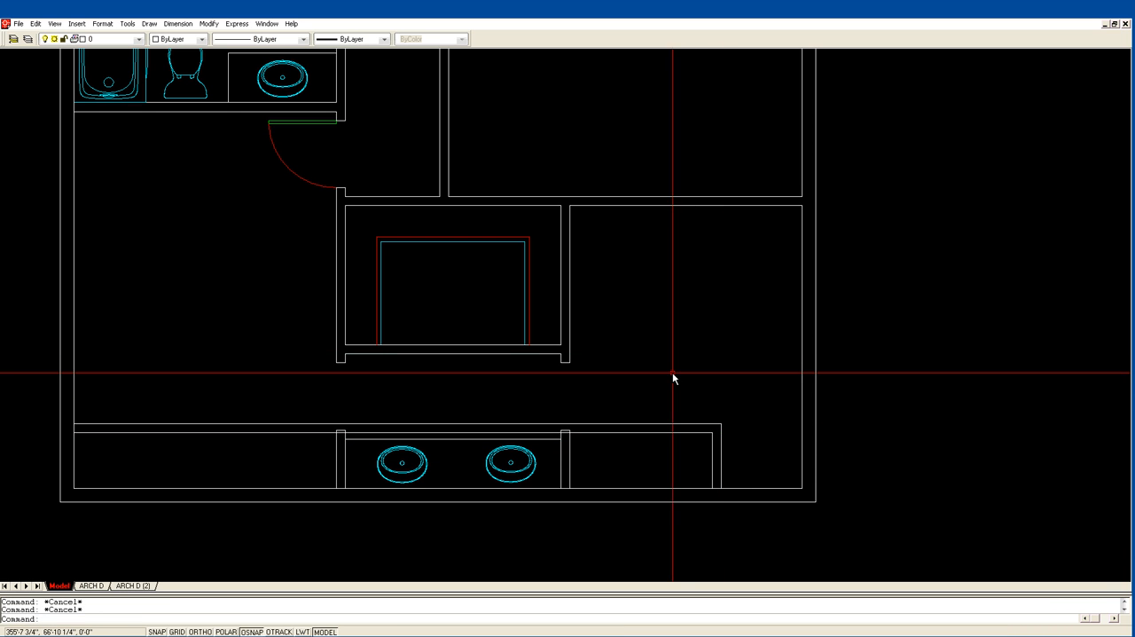
Stretch the small center room's lower wall and adjoining wall ends 12" upward with Ortho on.
{"action": "type", "text": "s"}
{"action": "key", "text": "Return"}
{"action": "left_click", "coordinate": [601, 380]}
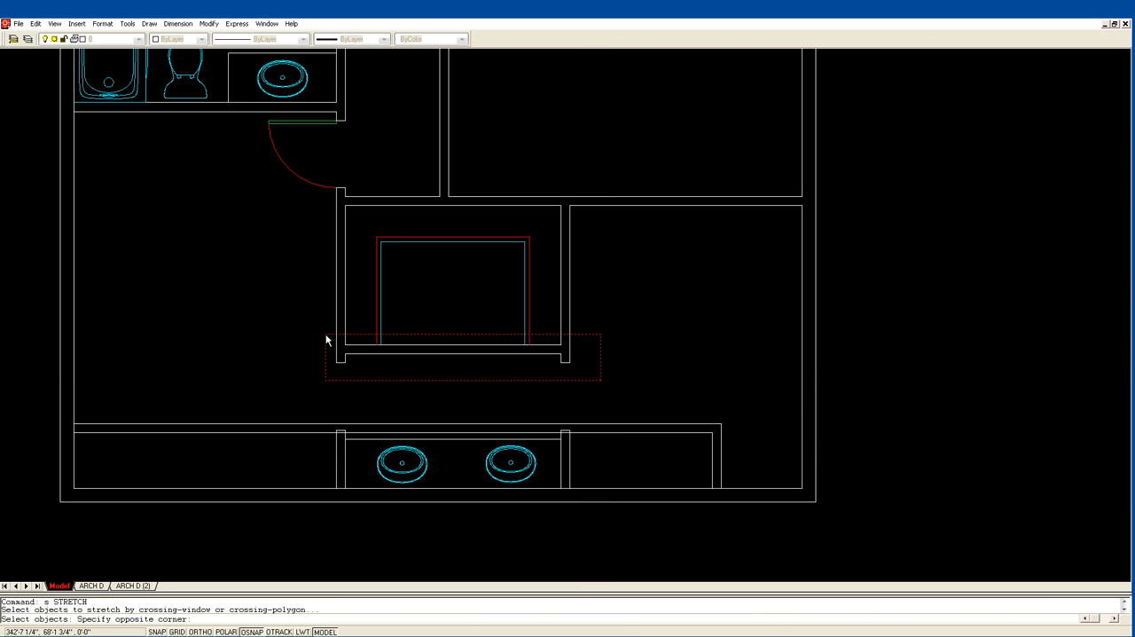
{"action": "left_click", "coordinate": [326, 335]}
{"action": "key", "text": "Return"}
{"action": "left_click", "coordinate": [607, 359]}
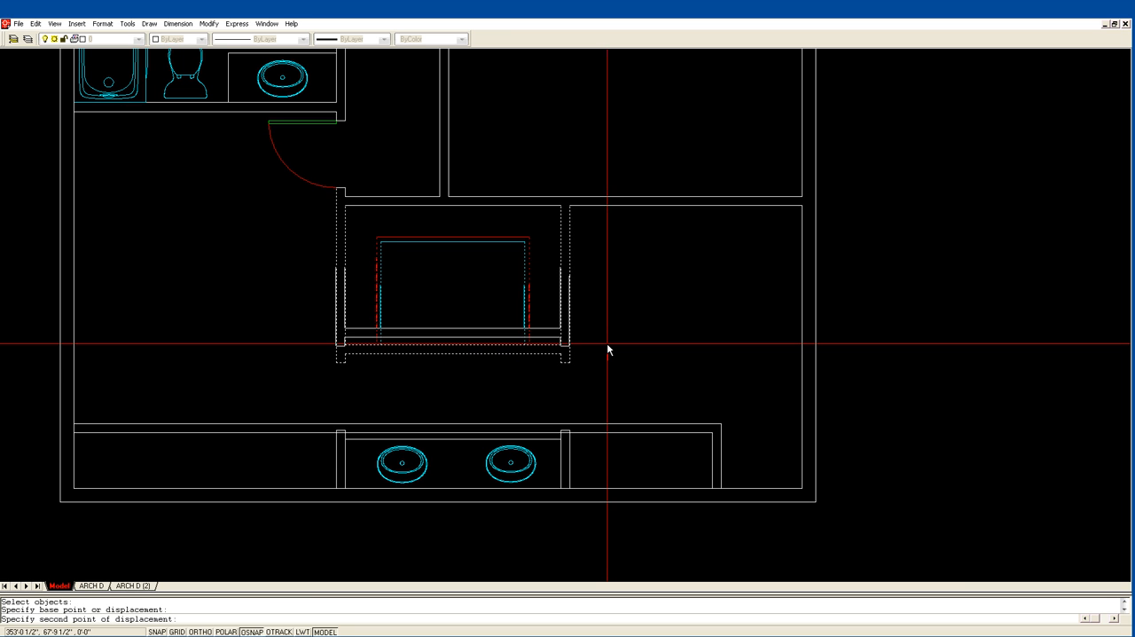
{"action": "key", "text": "F8"}
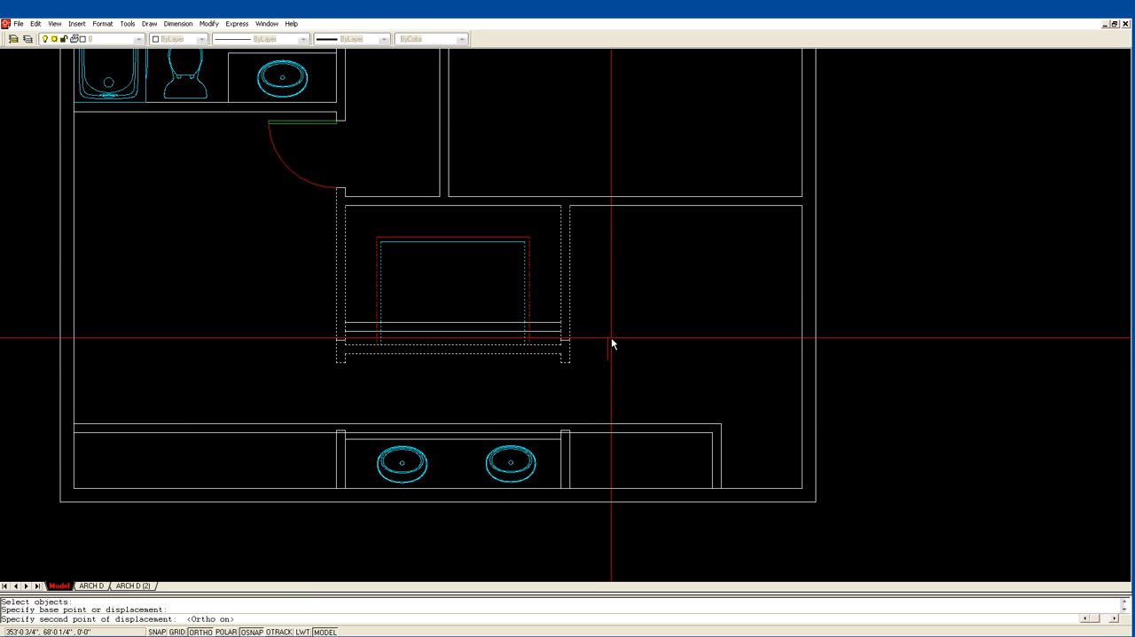
{"action": "type", "text": "12"}
{"action": "key", "text": "Return"}
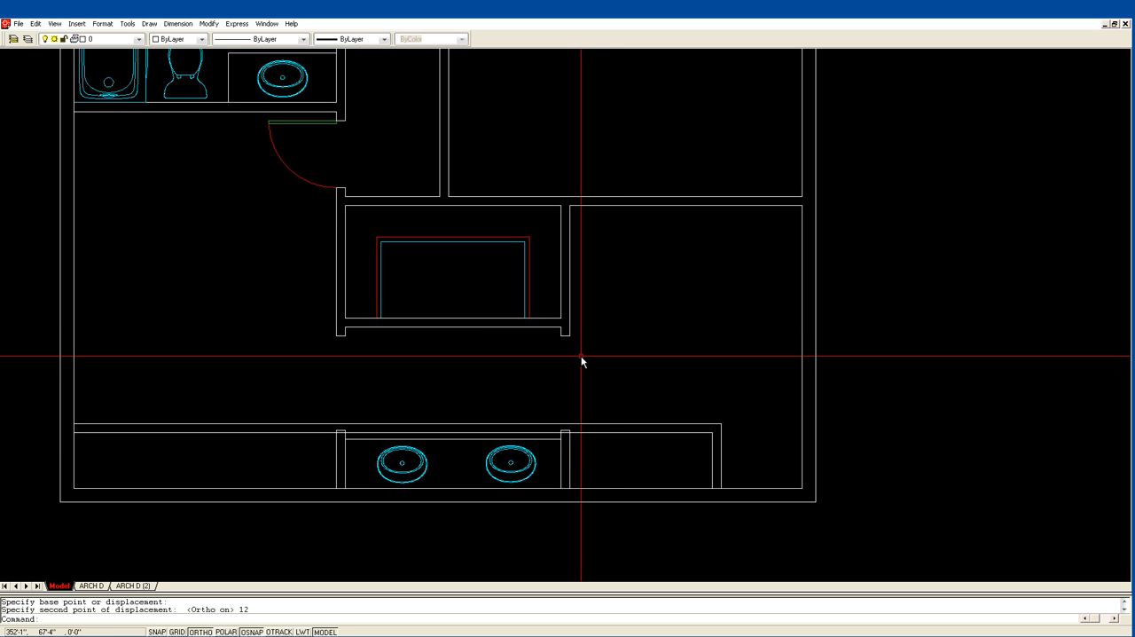
Offset the end line of the center room's lower-right wall stub 30" downward to mark the opening.
{"action": "type", "text": "of"}
{"action": "key", "text": "Return"}
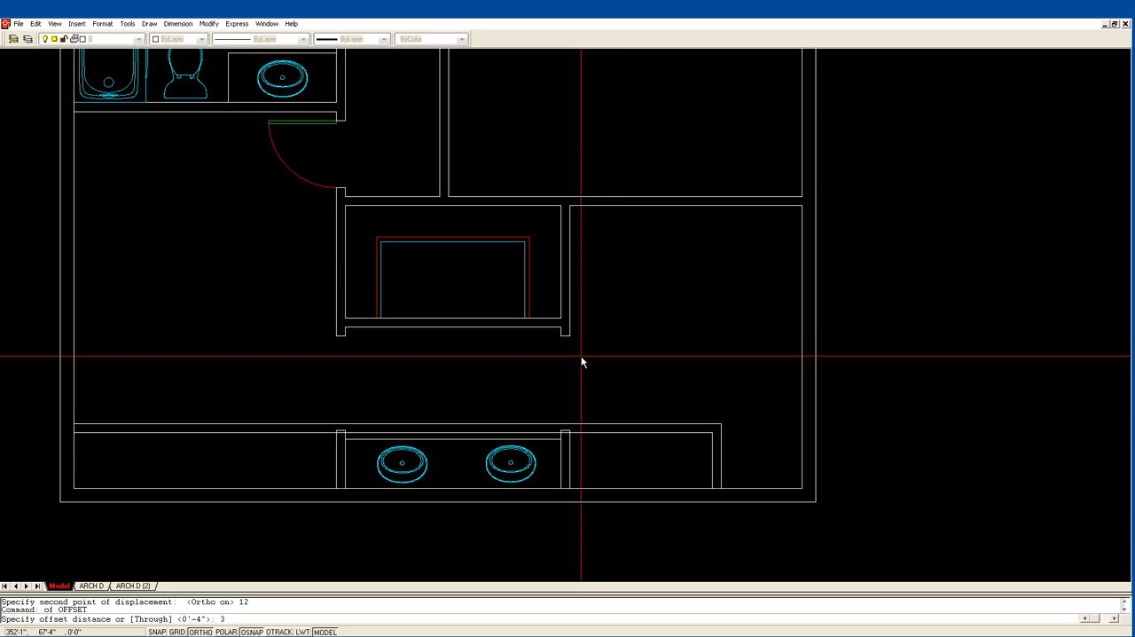
{"action": "type", "text": "30"}
{"action": "key", "text": "Return"}
{"action": "left_click", "coordinate": [566, 335]}
{"action": "left_click", "coordinate": [581, 368]}
{"action": "key", "text": "Return"}
Fillet both faces of the wall beside the double-sink counter to the offset line, forming a squared wall end.
{"action": "type", "text": "f"}
{"action": "key", "text": "Return"}
{"action": "left_click", "coordinate": [561, 452]}
{"action": "left_click", "coordinate": [565, 406]}
{"action": "key", "text": "Return"}
{"action": "left_click", "coordinate": [565, 406]}
{"action": "left_click", "coordinate": [572, 444]}
{"action": "key", "text": "Escape"}
{"action": "key", "text": "Escape"}
Erase the old end line left inside the extended wall beside the double-sink counter.
{"action": "type", "text": "e"}
{"action": "key", "text": "Return"}
{"action": "left_click", "coordinate": [568, 433]}
{"action": "key", "text": "Return"}
Trim the two horizontal closet wall lines back to the right face of the extended wall beside the sinks.
{"action": "type", "text": "tr"}
{"action": "key", "text": "Return"}
{"action": "left_click", "coordinate": [577, 441]}
{"action": "left_click", "coordinate": [565, 420]}
{"action": "key", "text": "Return"}
{"action": "left_click", "coordinate": [566, 423]}
{"action": "left_click", "coordinate": [565, 433]}
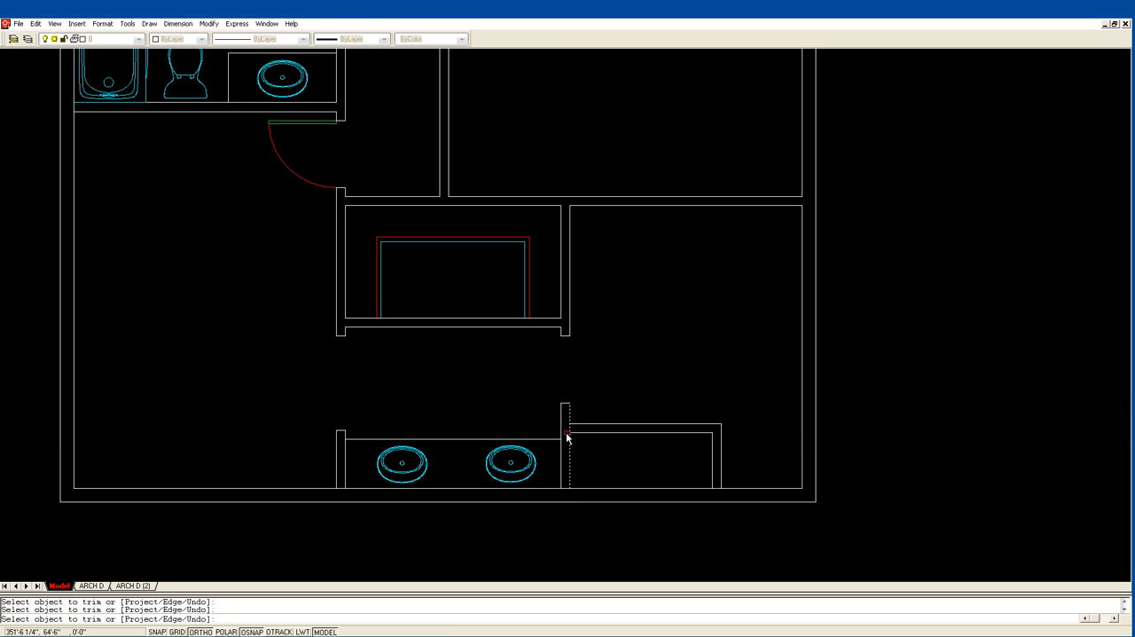
{"action": "key", "text": "Return"}
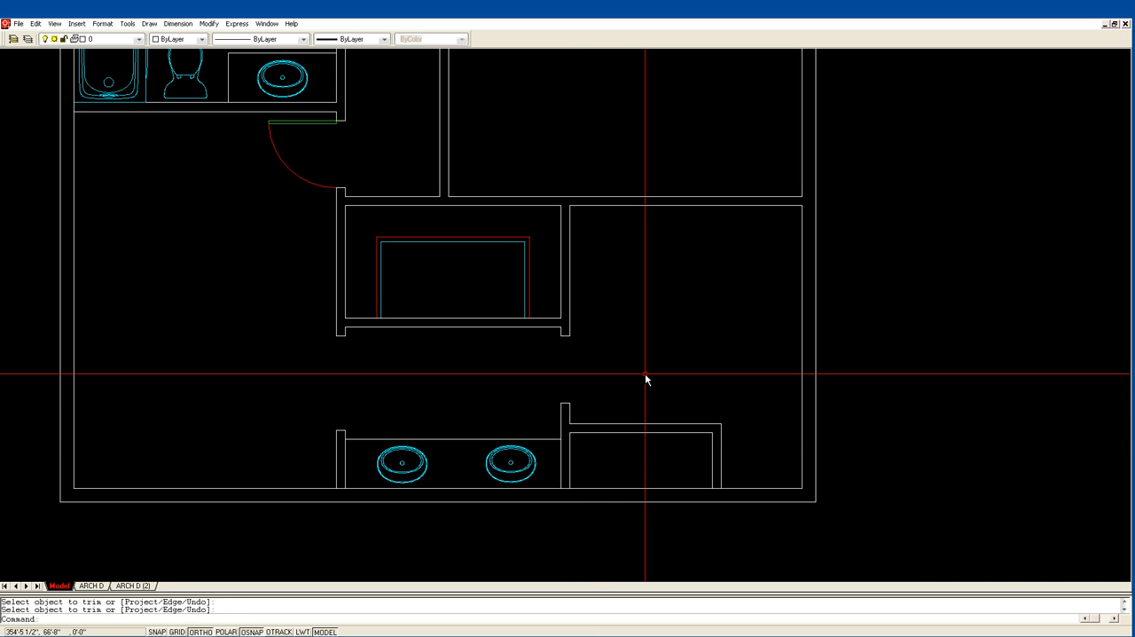
Try to trim the bottom exterior wall's inner line inside the wall beside the sinks, and undo the trim.
{"action": "key", "text": "Return"}
{"action": "left_click", "coordinate": [743, 497]}
{"action": "left_click", "coordinate": [576, 486]}
{"action": "key", "text": "Return"}
{"action": "left_click", "coordinate": [566, 488]}
{"action": "key", "text": "Escape"}
{"action": "type", "text": "u"}
{"action": "key", "text": "Return"}
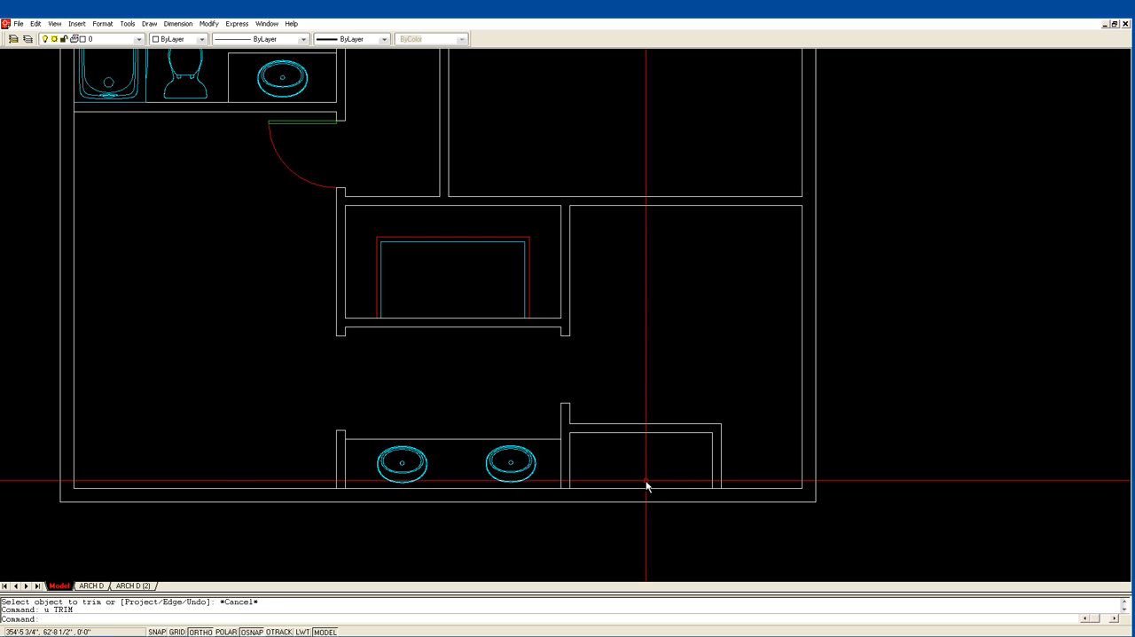
Trim the bottom exterior wall's inner line where the closet's left and right walls meet it.
{"action": "type", "text": "tr"}
{"action": "key", "text": "Return"}
{"action": "left_click", "coordinate": [730, 495]}
{"action": "left_click", "coordinate": [564, 487]}
{"action": "key", "text": "Return"}
{"action": "left_click", "coordinate": [564, 487]}
{"action": "left_click", "coordinate": [717, 486]}
{"action": "key", "text": "Return"}
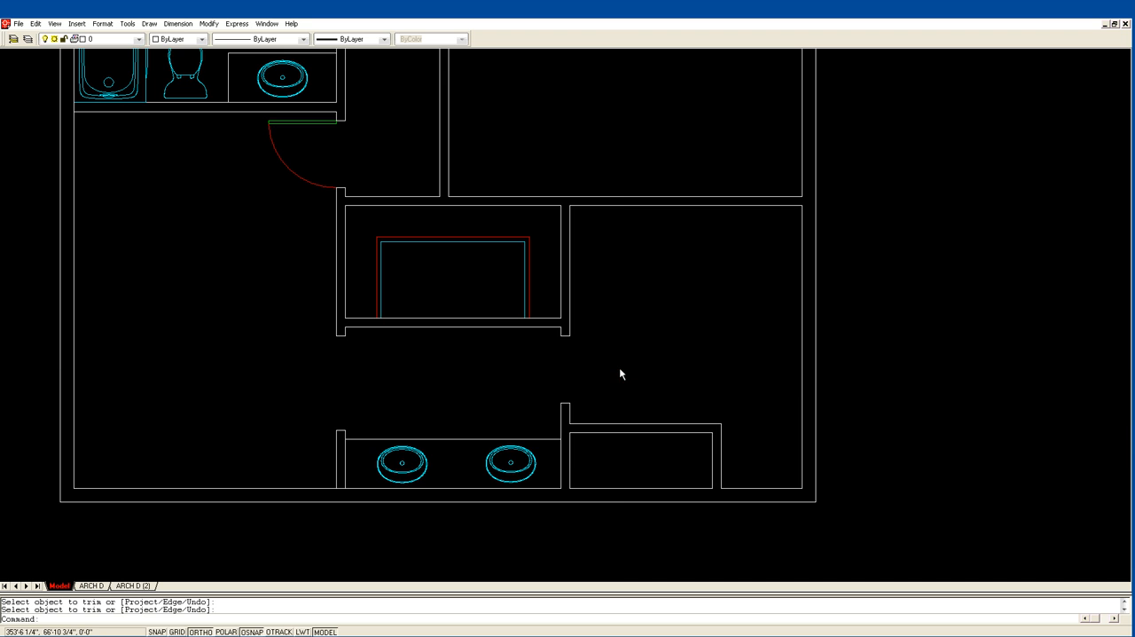
Measure the lower-left room's width along the bottom wall, from the inner left corner to the sink room's left wall.
{"action": "scroll", "coordinate": [399, 341], "scroll_direction": "down", "scroll_amount": 2}
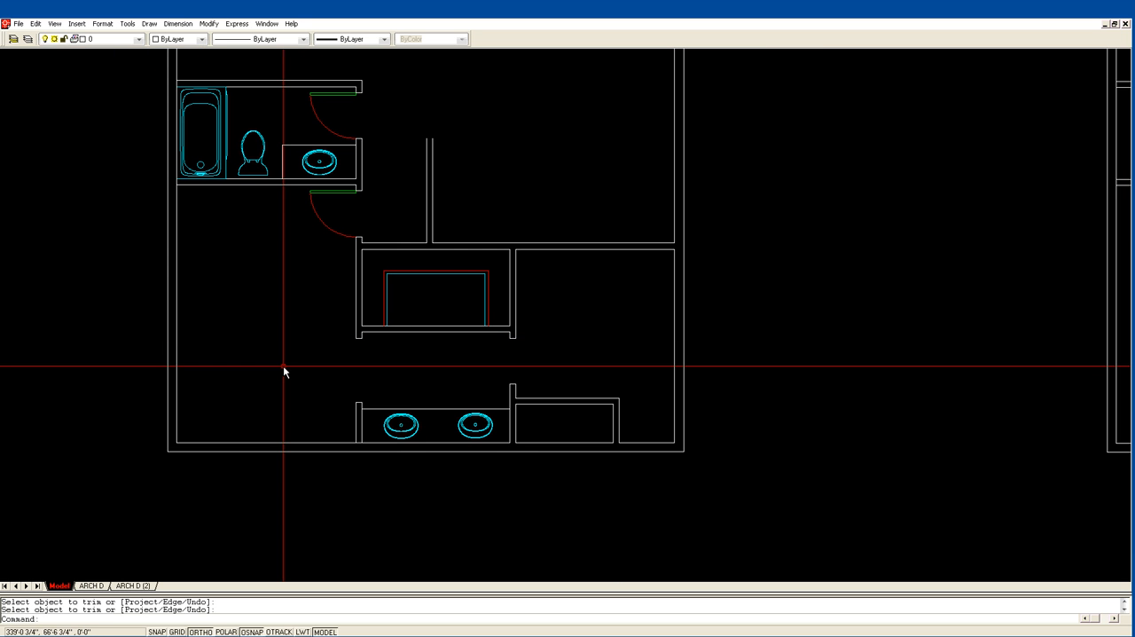
{"action": "type", "text": "i"}
{"action": "key", "text": "Return"}
{"action": "left_click", "coordinate": [178, 441]}
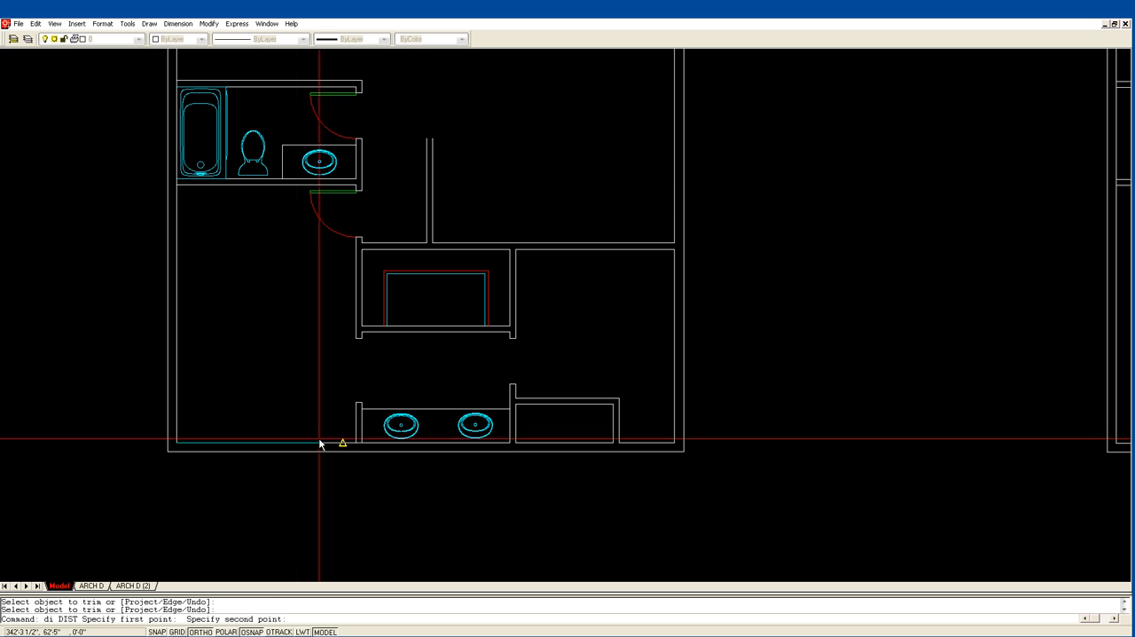
{"action": "left_click", "coordinate": [357, 442]}
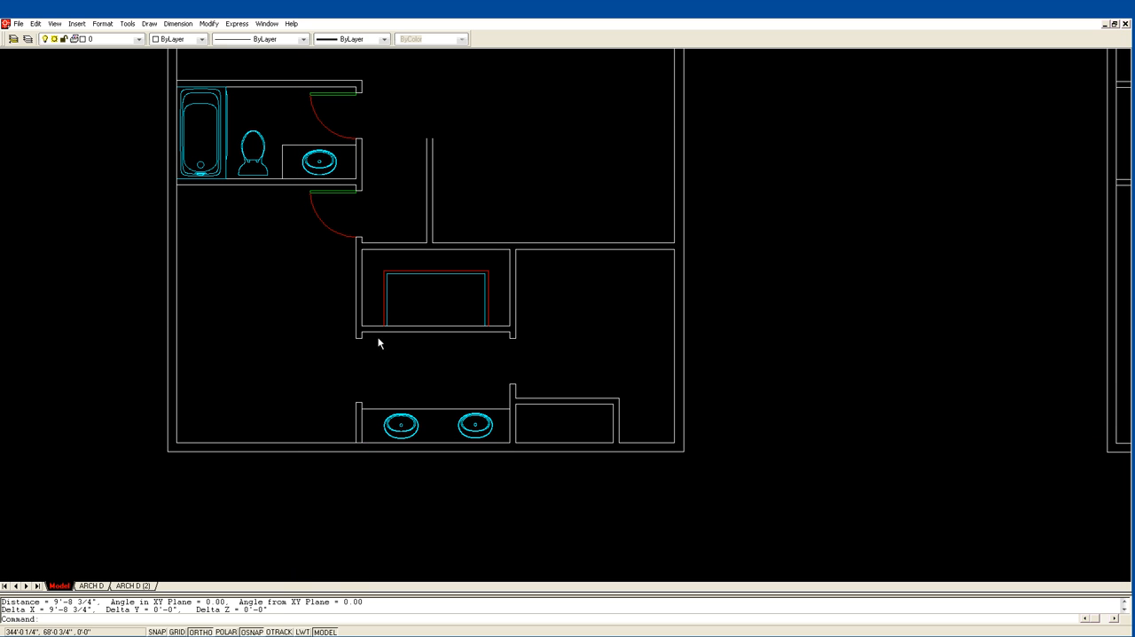